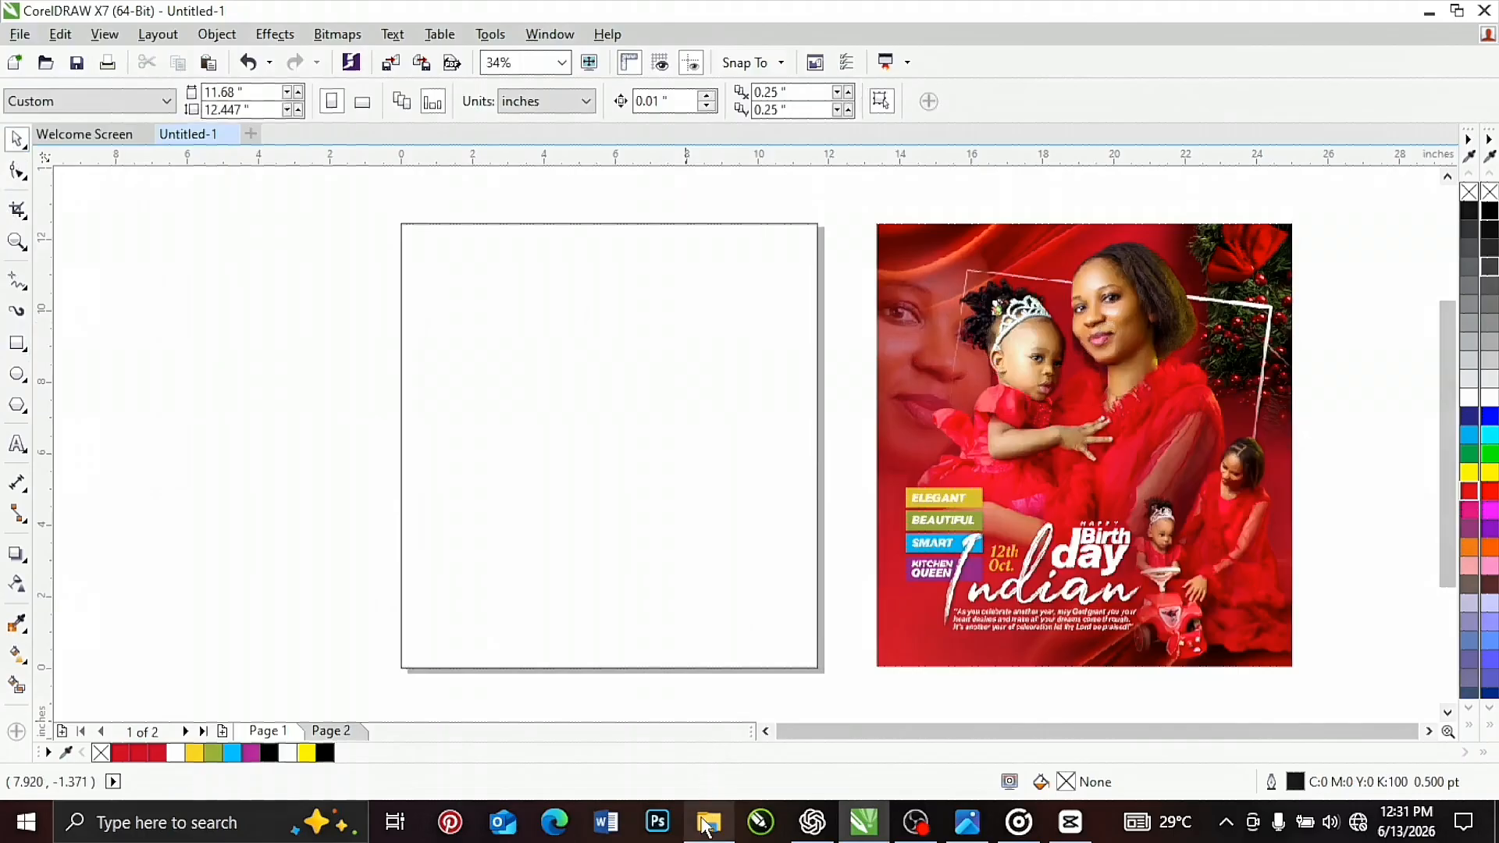
Step: In the Calendar folder, copy the red-and-white fabric image, IMG-20260429-WA0108 (1), IMG-20260429-WA0110 (1) and pexels-photo-695971
click(708, 821)
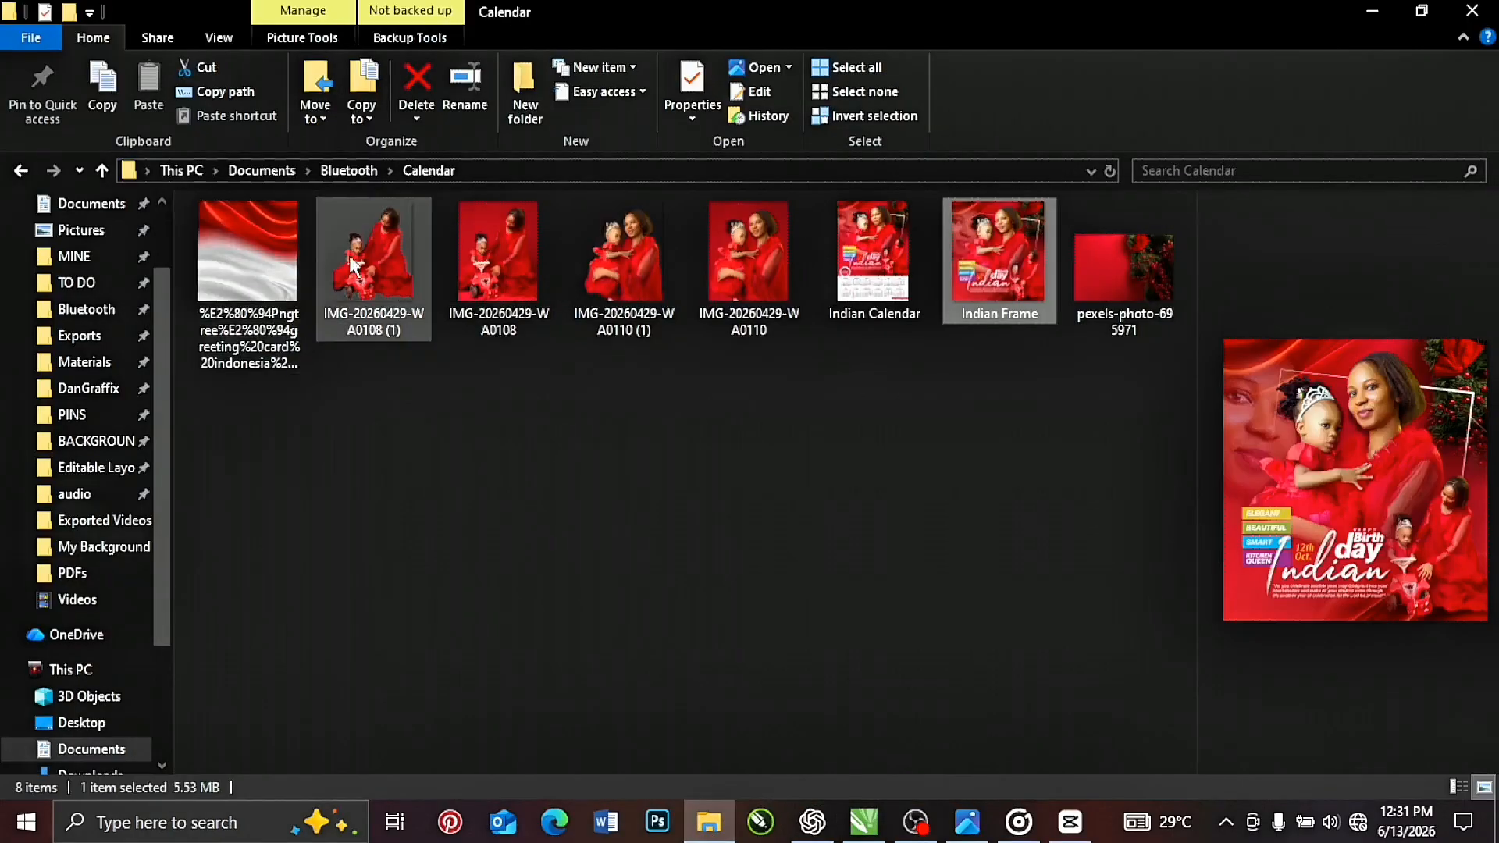
click(232, 240)
ctrl+click(1104, 286)
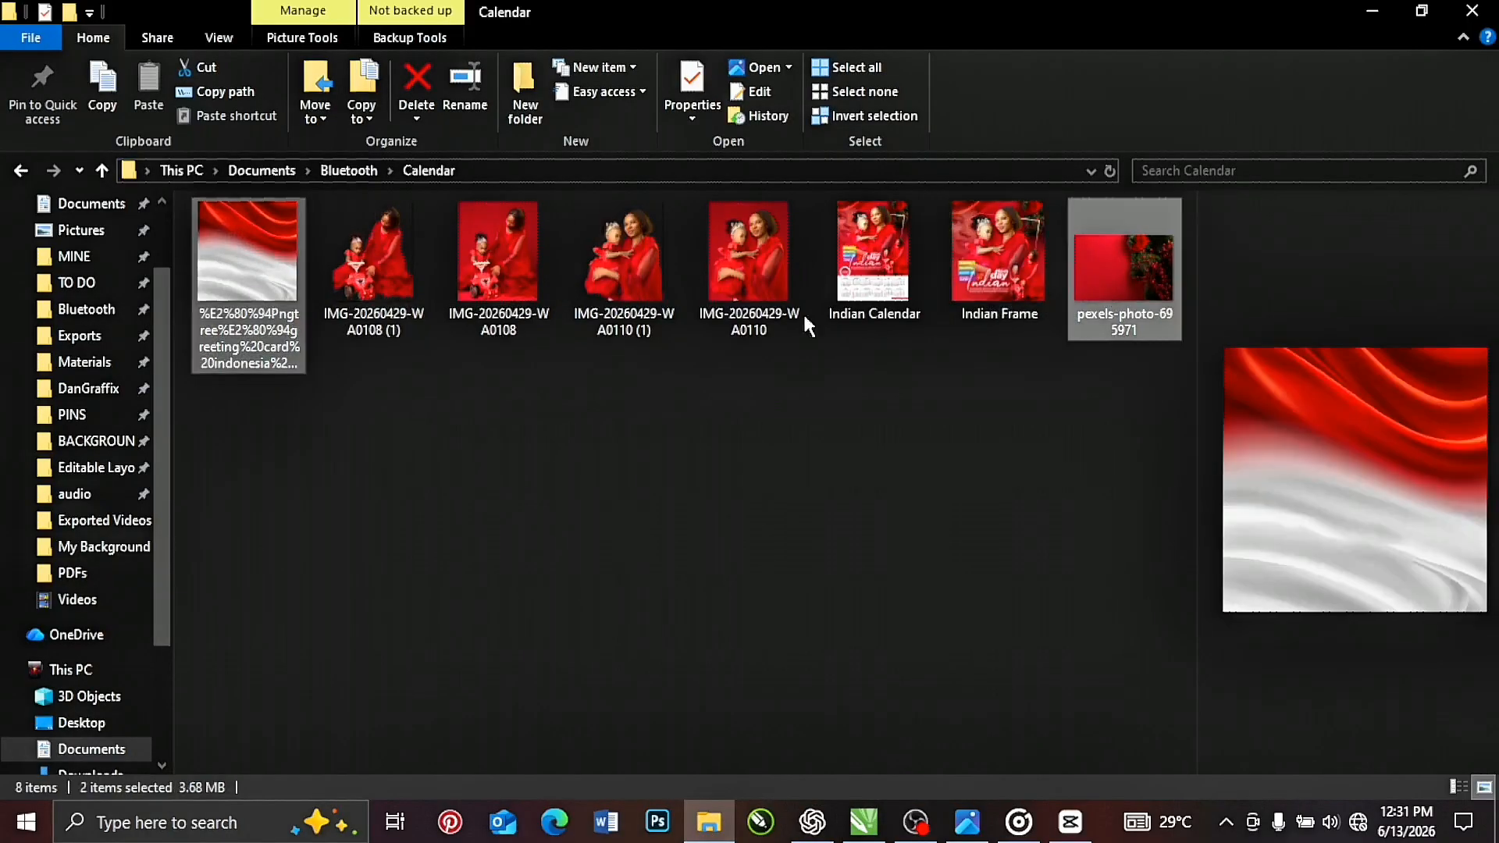
ctrl+click(370, 251)
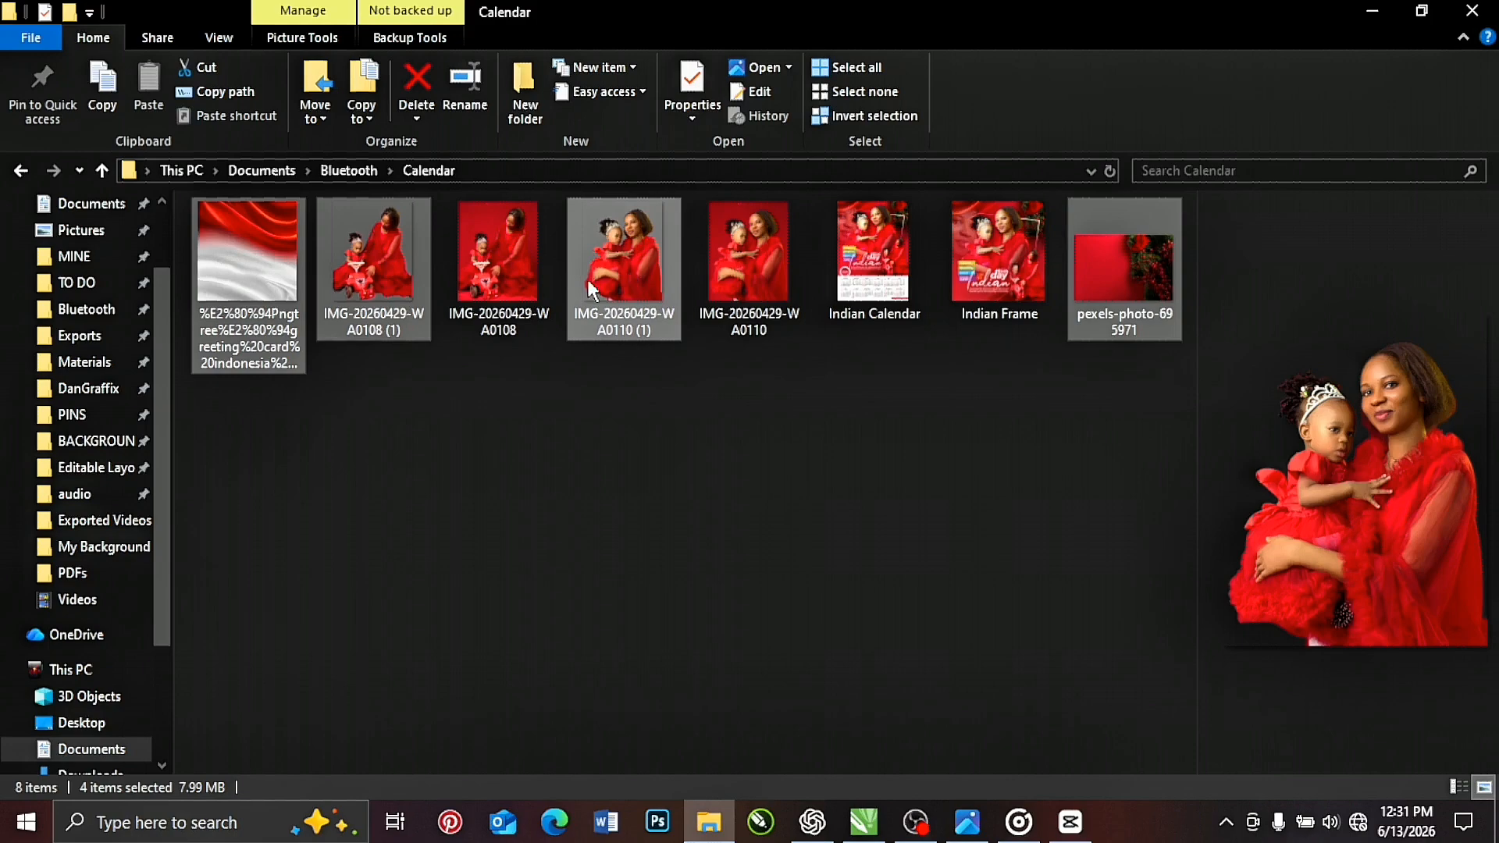
right_click(611, 250)
click(666, 671)
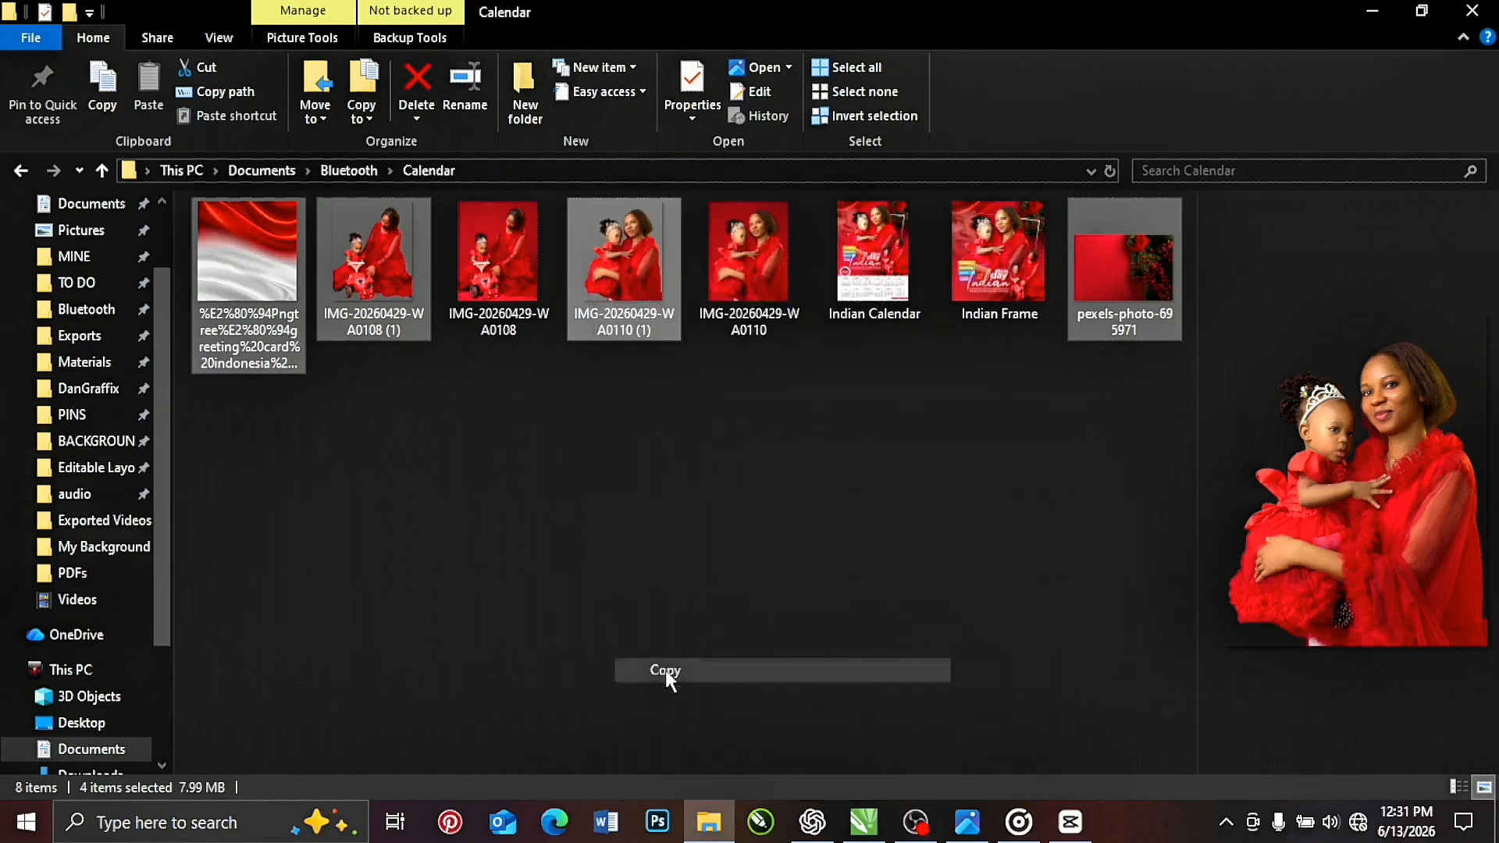
Step: Paste the four images into the CorelDRAW document, spread them beside the blank page and shrink the largest portrait to about 7 × 8.7 inches
click(861, 823)
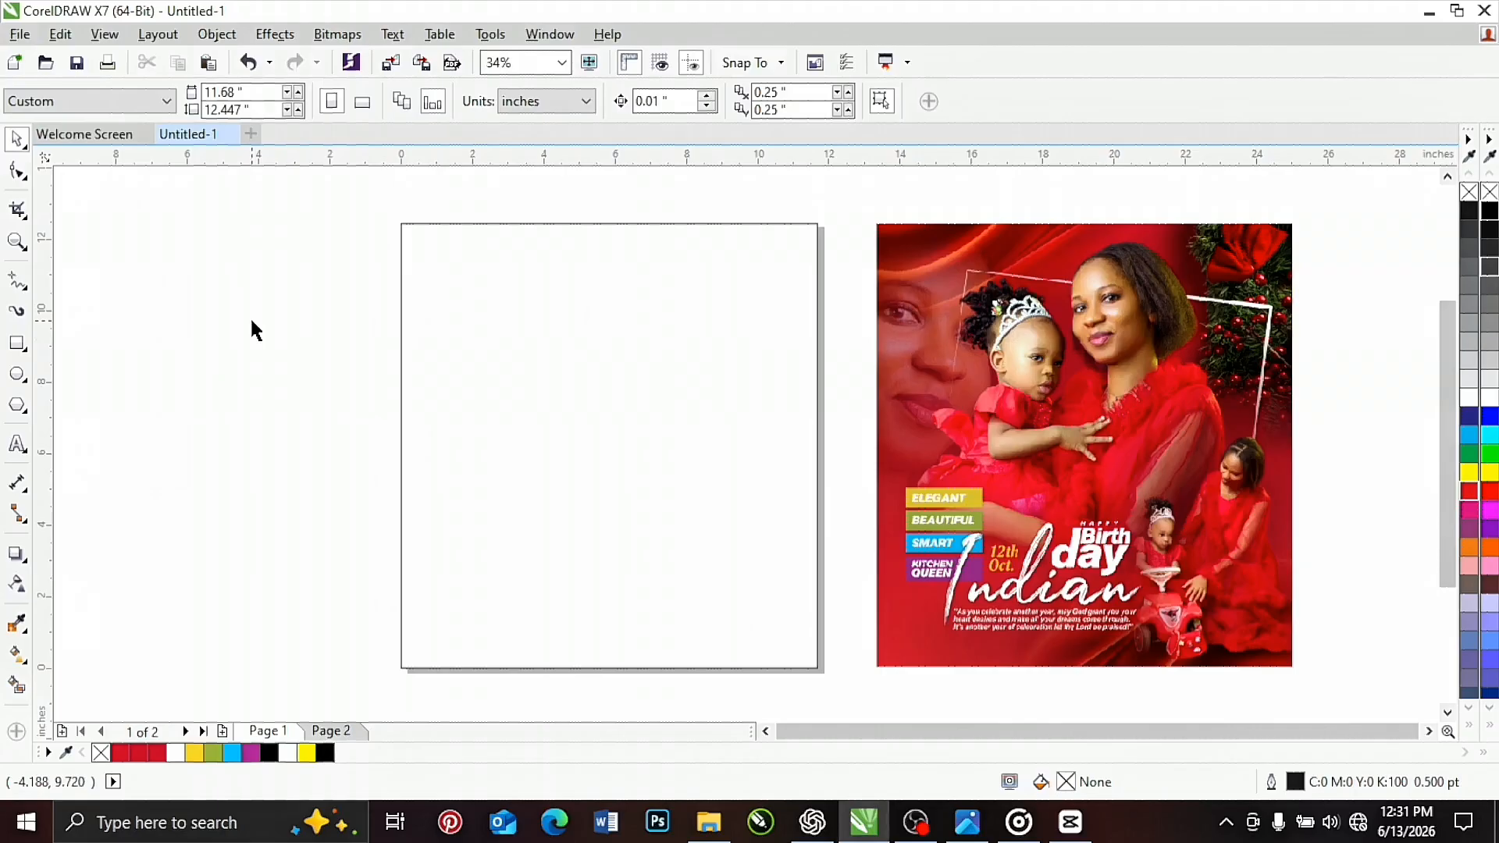
key(ctrl+v)
scroll(706, 383, down, 5)
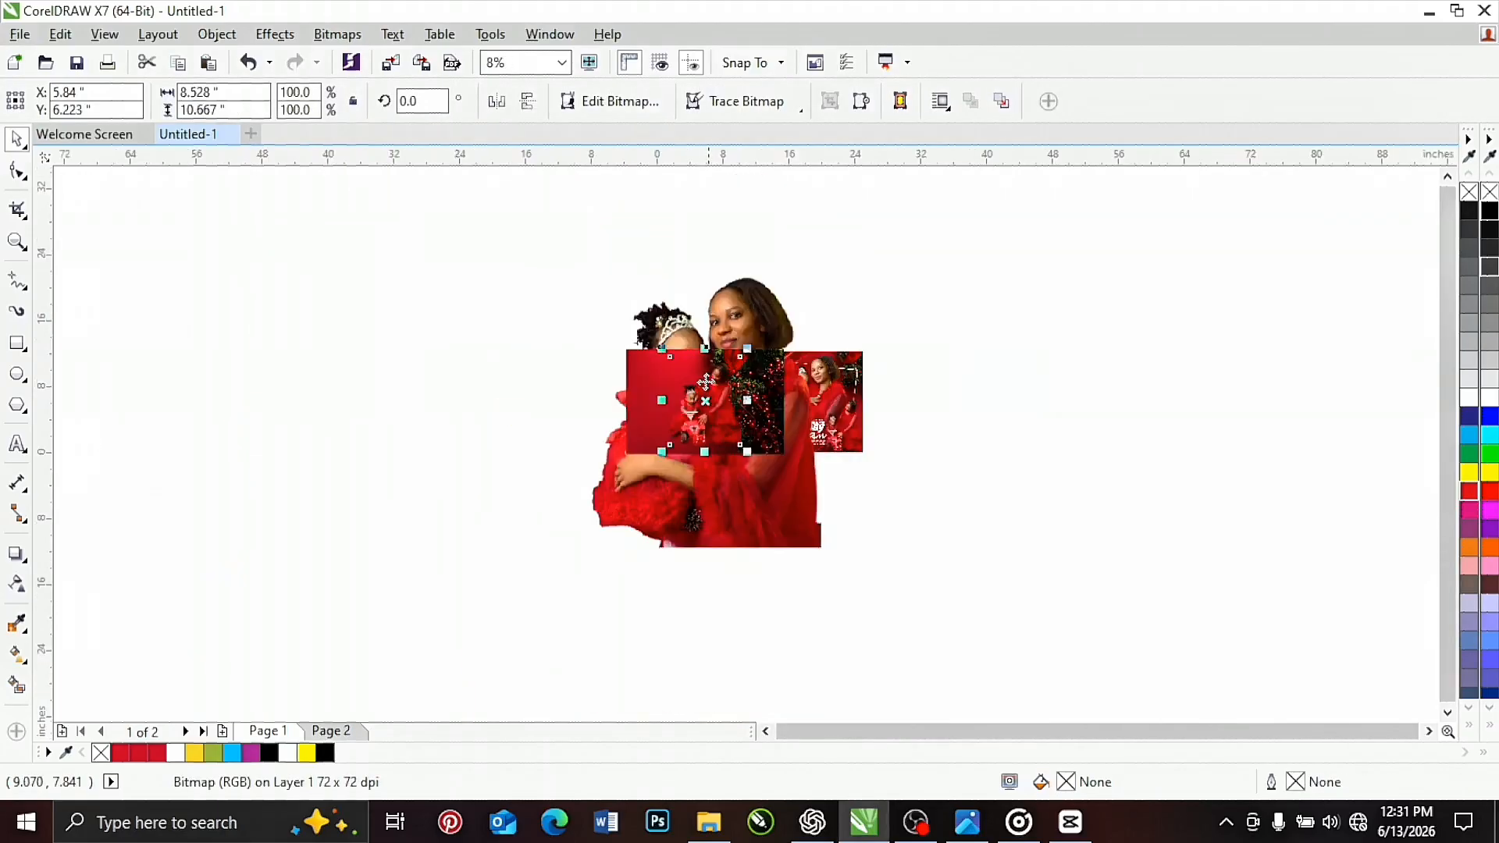
drag(705, 383, 543, 422)
drag(720, 445, 507, 459)
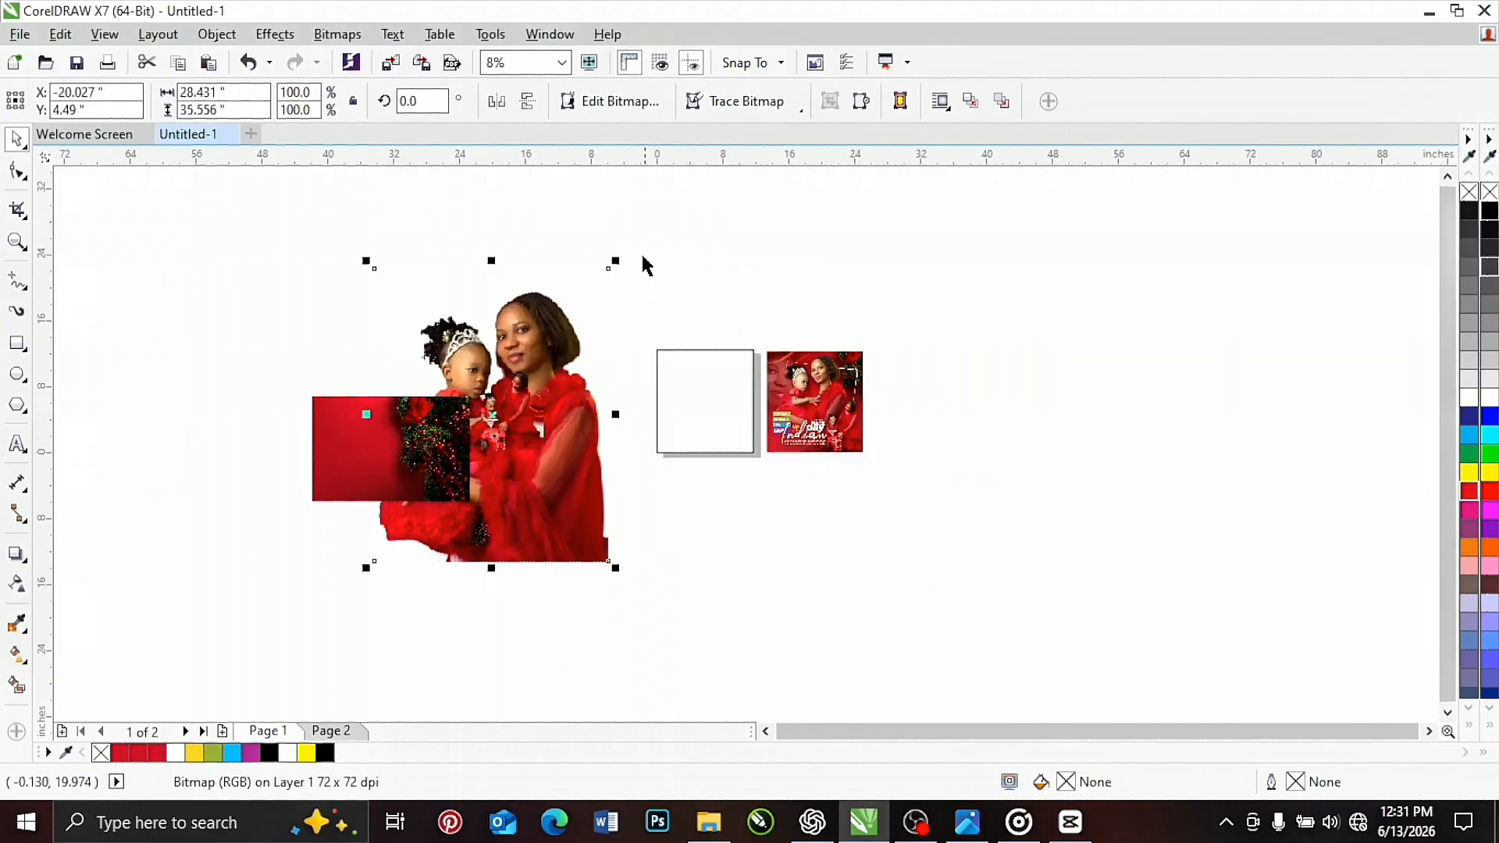
drag(613, 260, 603, 394)
scroll(494, 402, up, 1)
drag(348, 495, 719, 524)
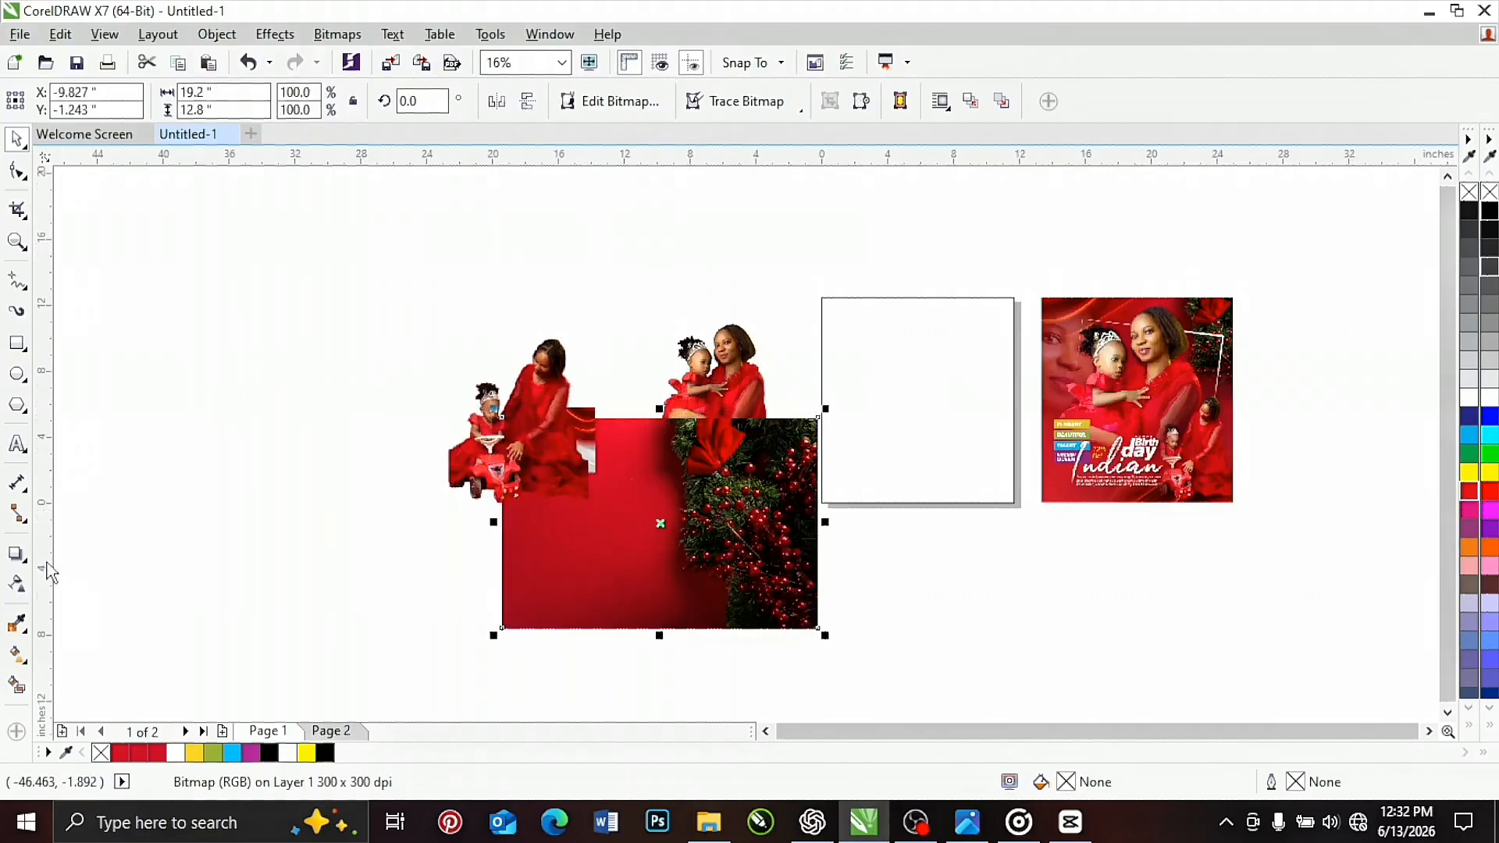
Step: Fill the page frame with the red sampled from the plain area of the Christmas backdrop image
click(17, 625)
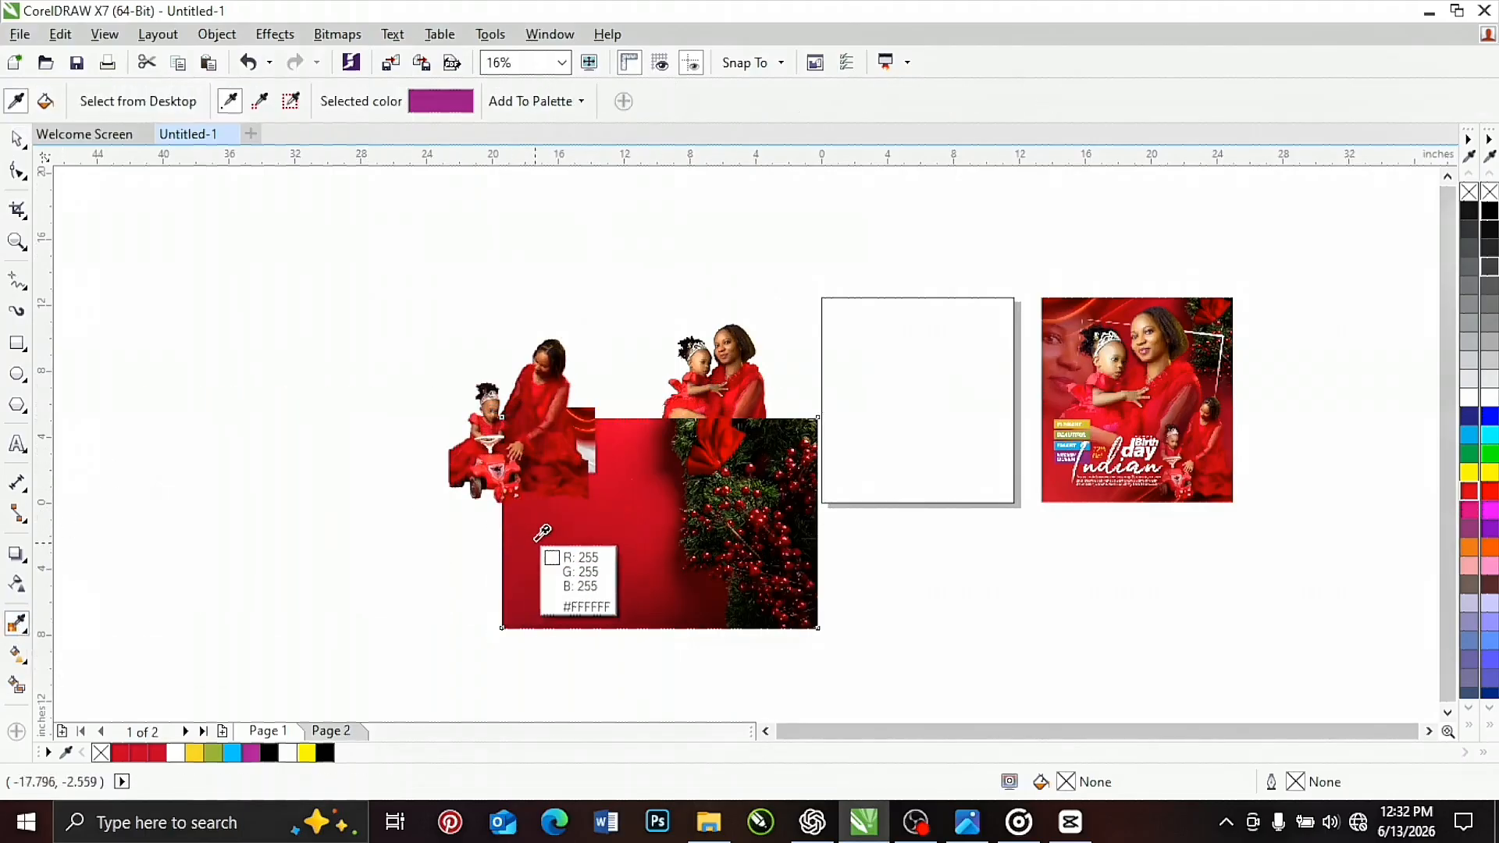
click(551, 539)
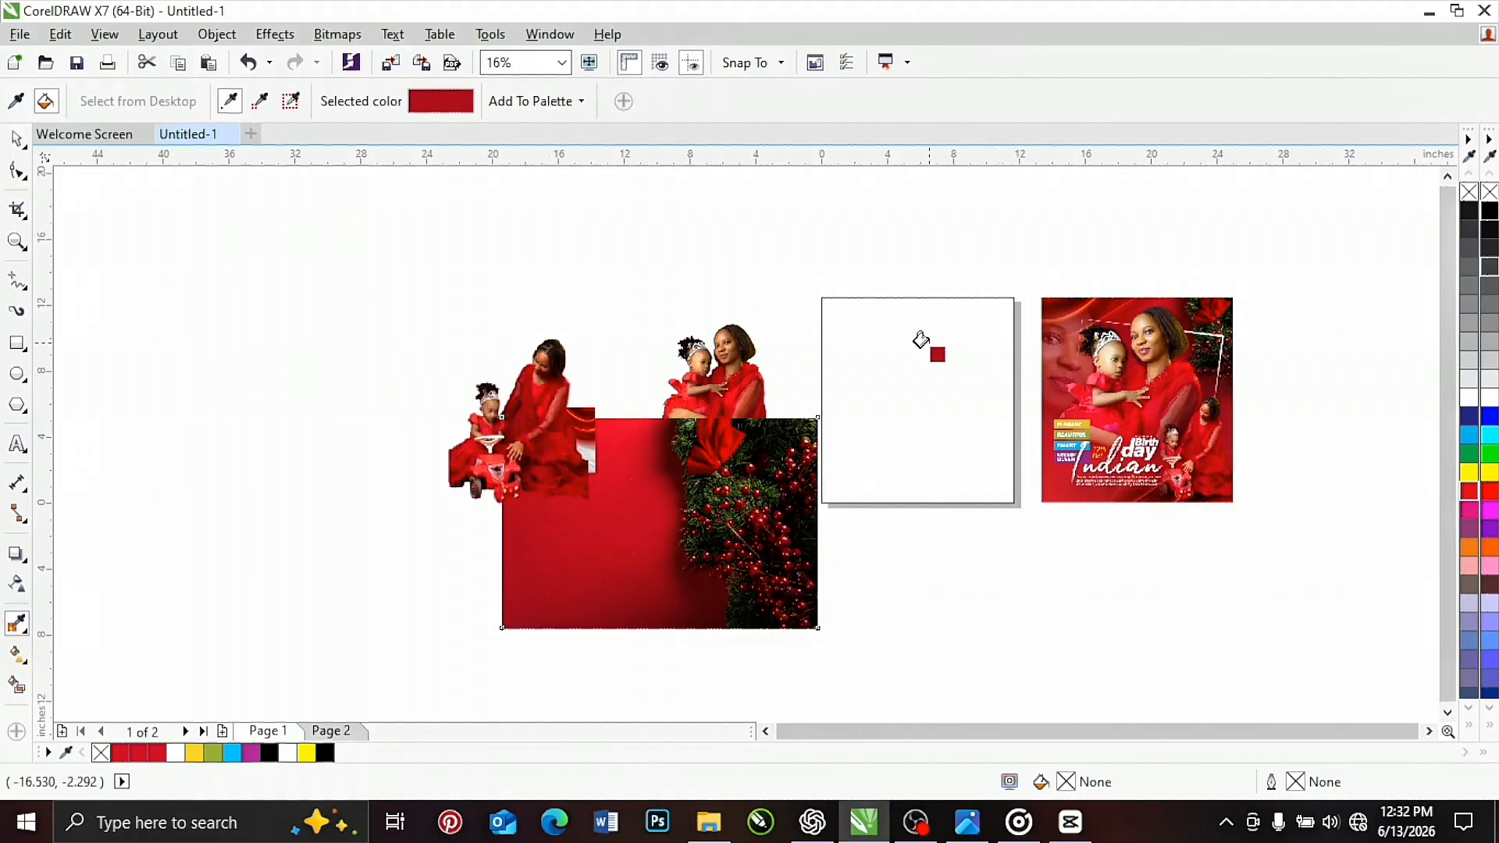
click(921, 341)
click(18, 139)
Step: Scale the Christmas backdrop to about 11.77 × 7.85 inches and PowerClip it inside the red page frame
click(648, 560)
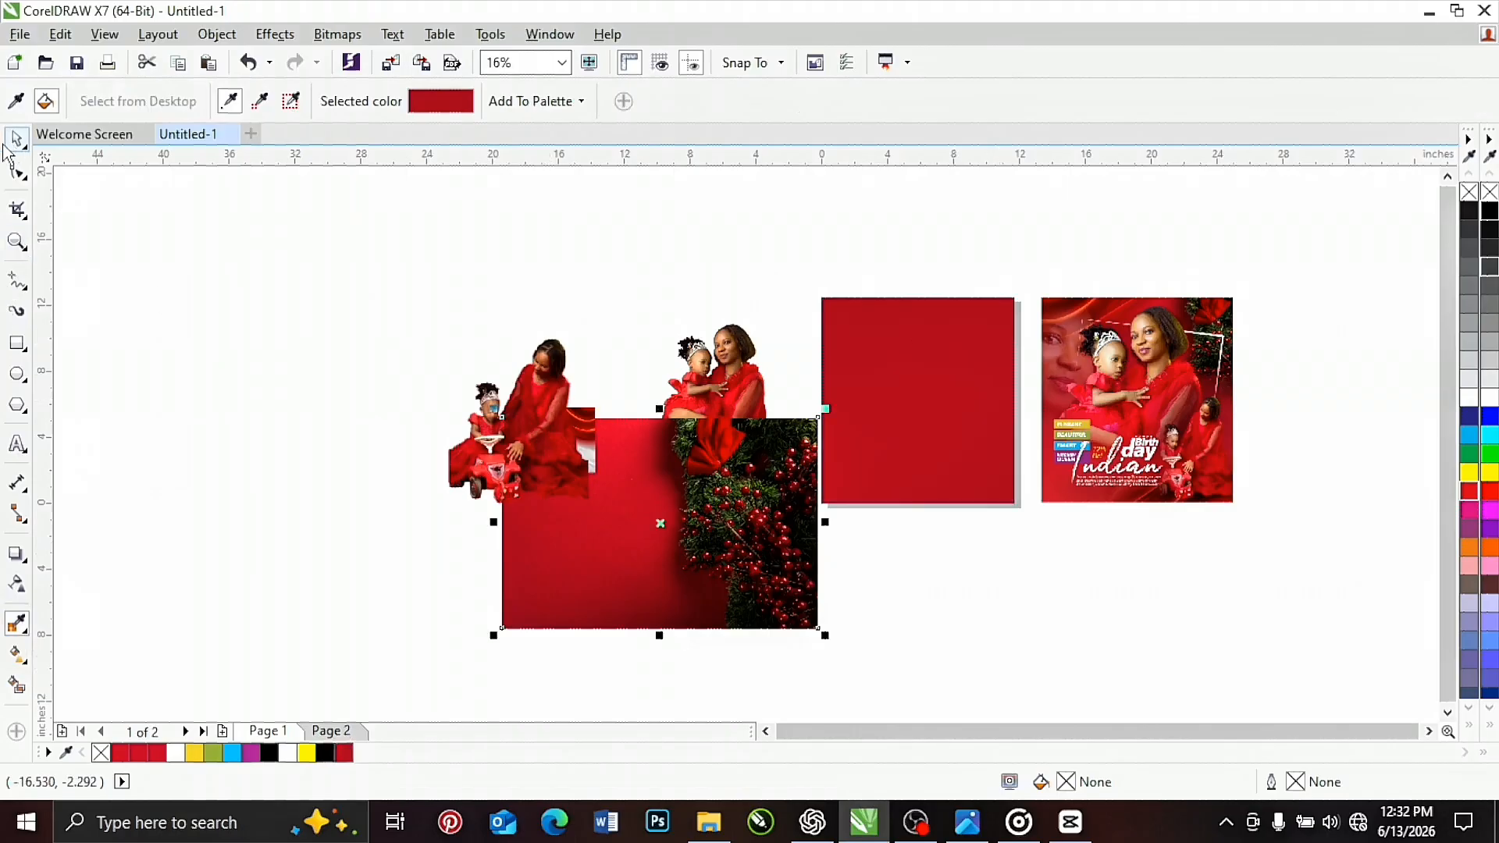
drag(493, 636, 616, 554)
right_click(656, 485)
click(790, 193)
click(890, 328)
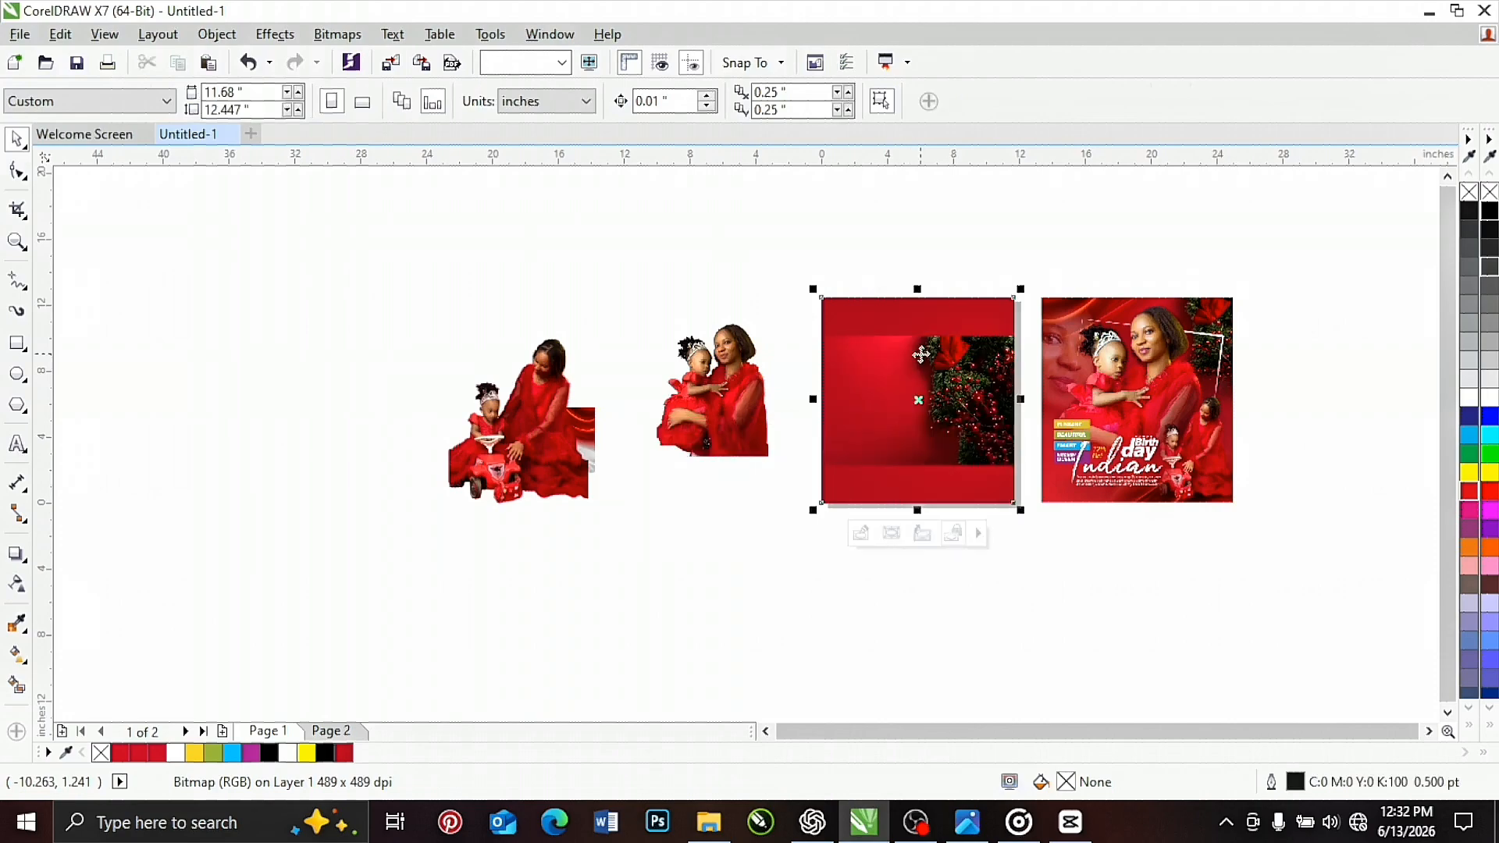
Step: Move the toy-car portrait off the red-and-white fabric image and PowerClip the fabric image inside the red page frame
drag(499, 444, 647, 585)
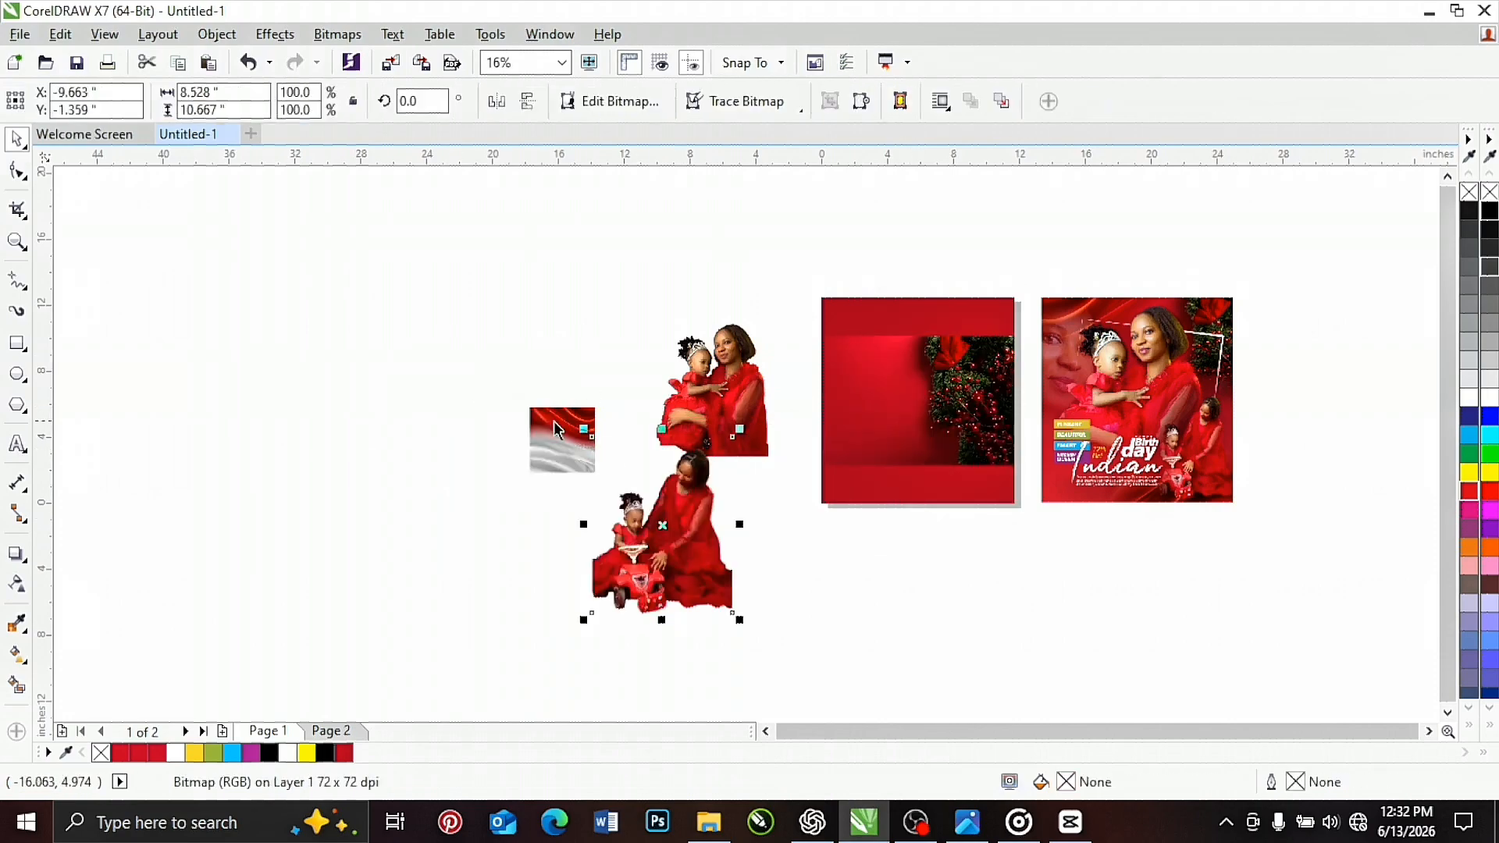
click(562, 435)
right_click(551, 437)
click(630, 191)
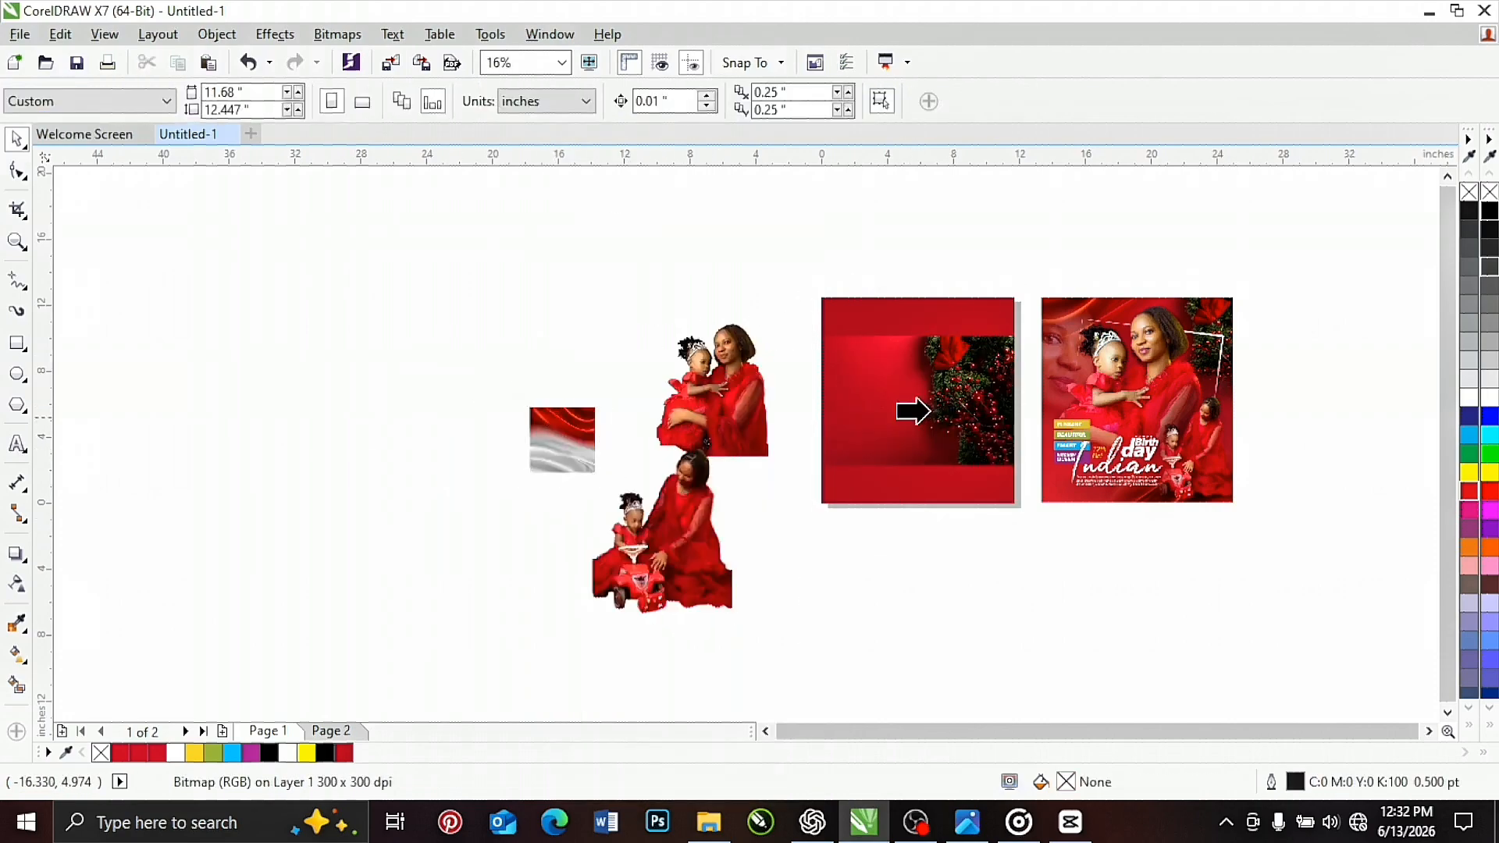
click(915, 410)
Step: Move the toy-car portrait over the other portrait and PowerClip both together inside the red page frame
click(728, 396)
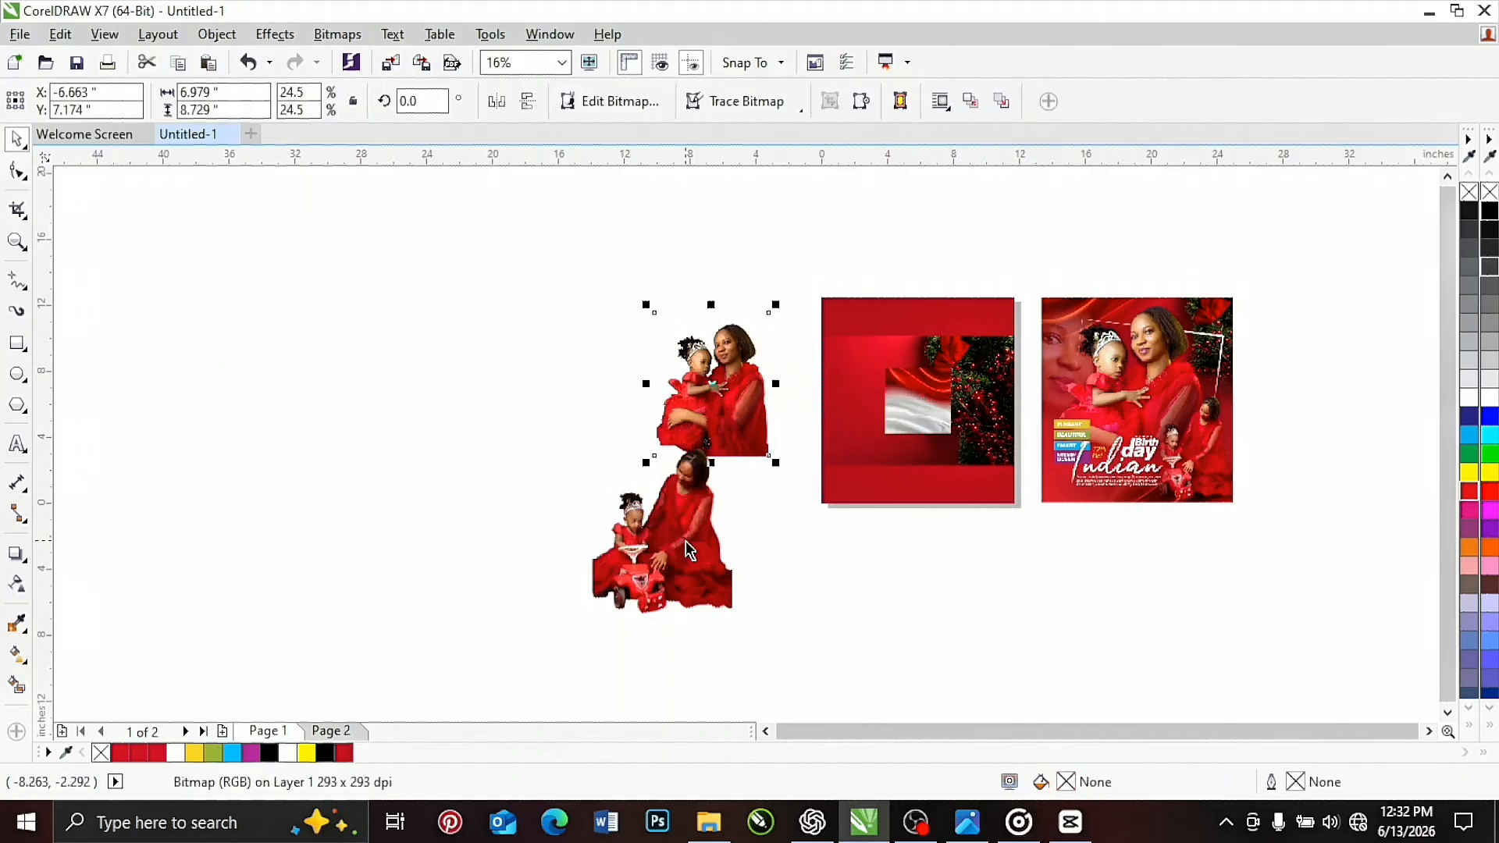
drag(681, 550, 703, 456)
drag(518, 271, 749, 524)
right_click(701, 441)
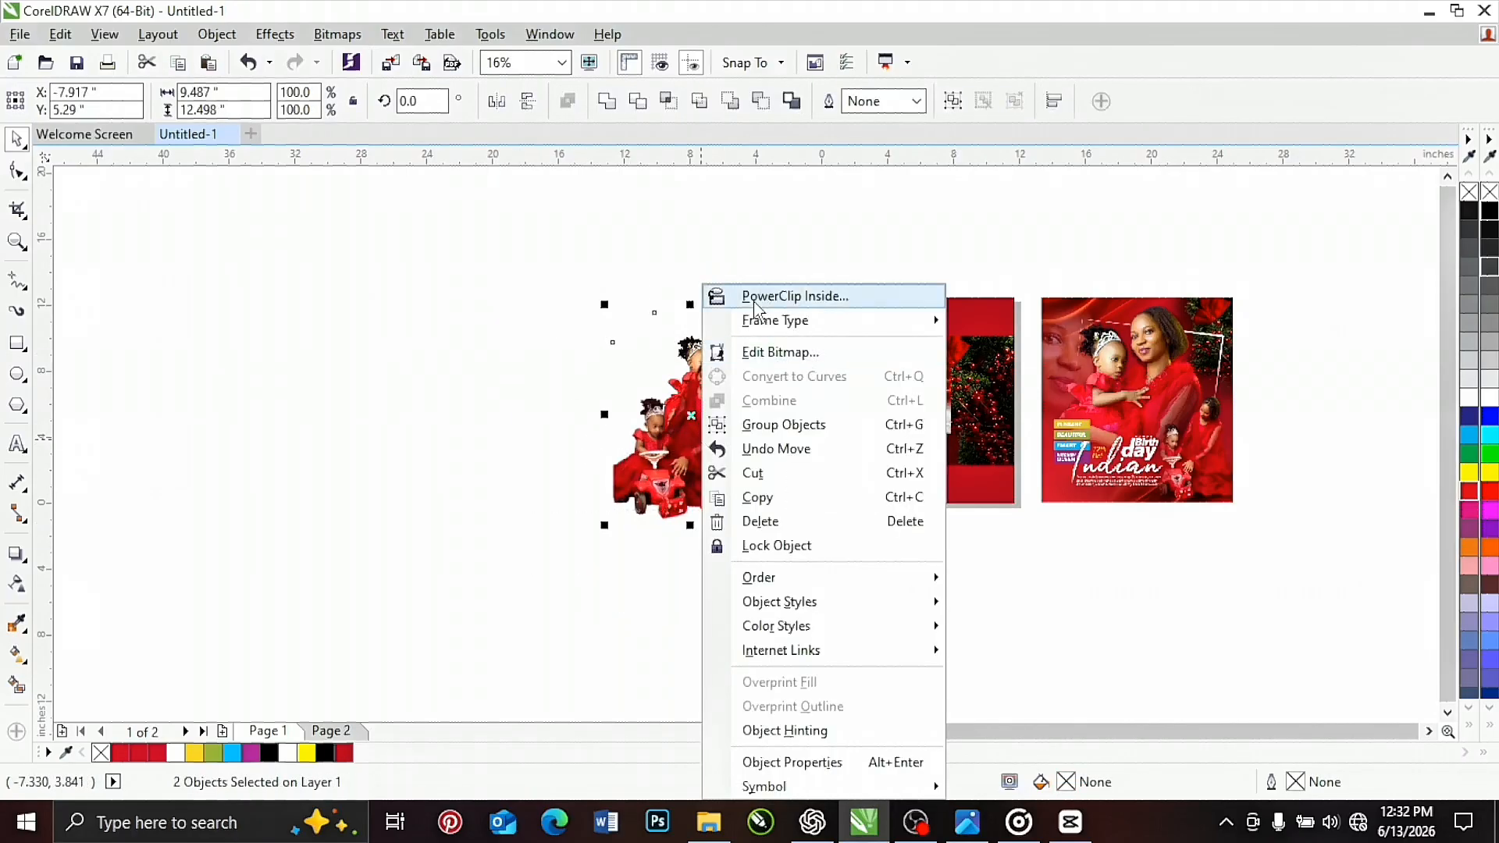
click(761, 295)
click(865, 381)
scroll(1107, 373, up, 2)
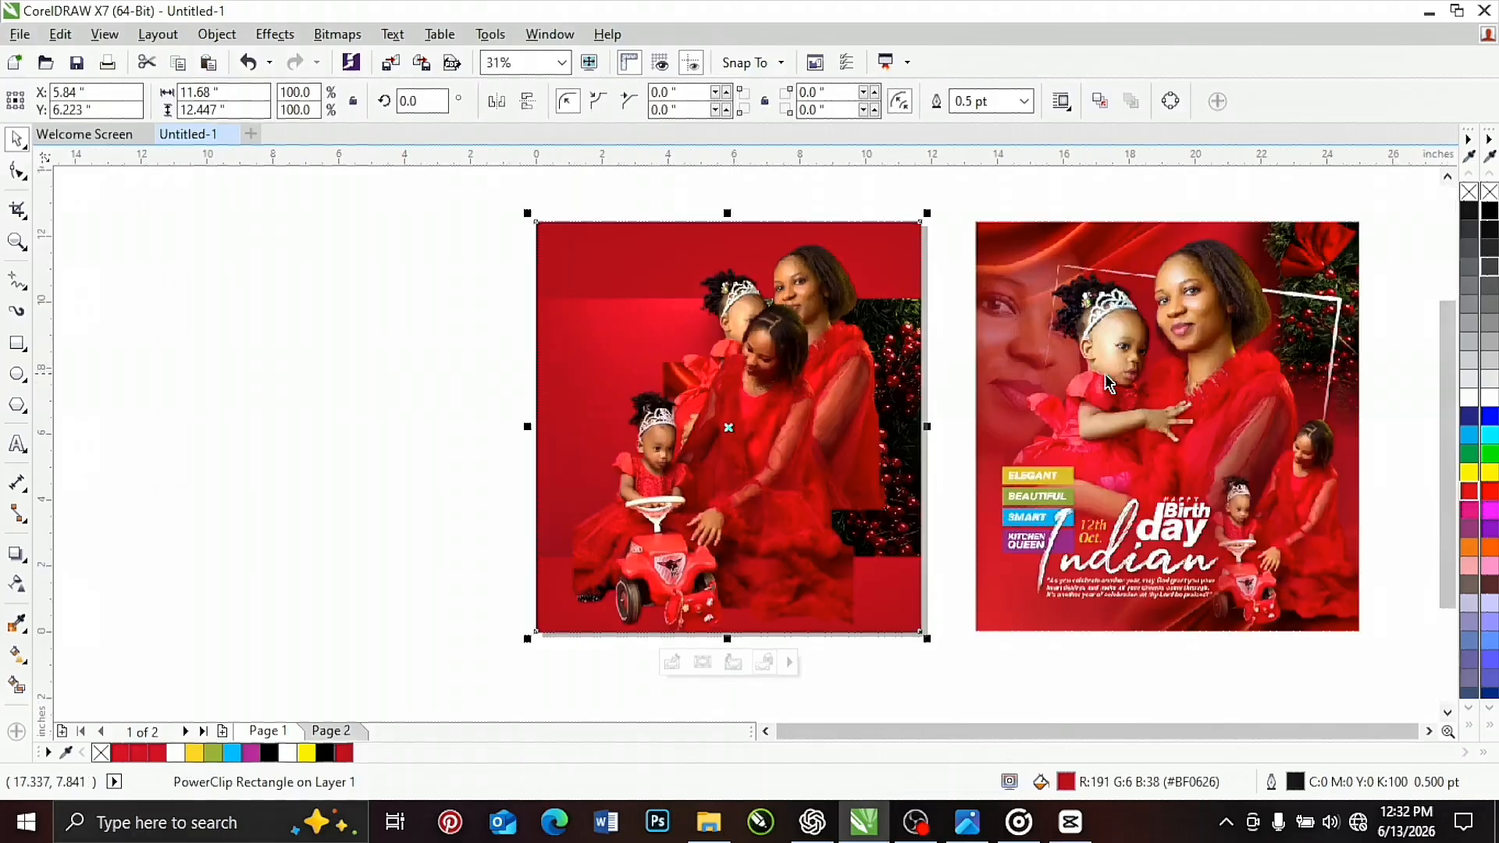
Step: Copy the finished reference design, open the red frame's PowerClip contents for editing and paste the copy there
click(1080, 304)
right_click(1080, 305)
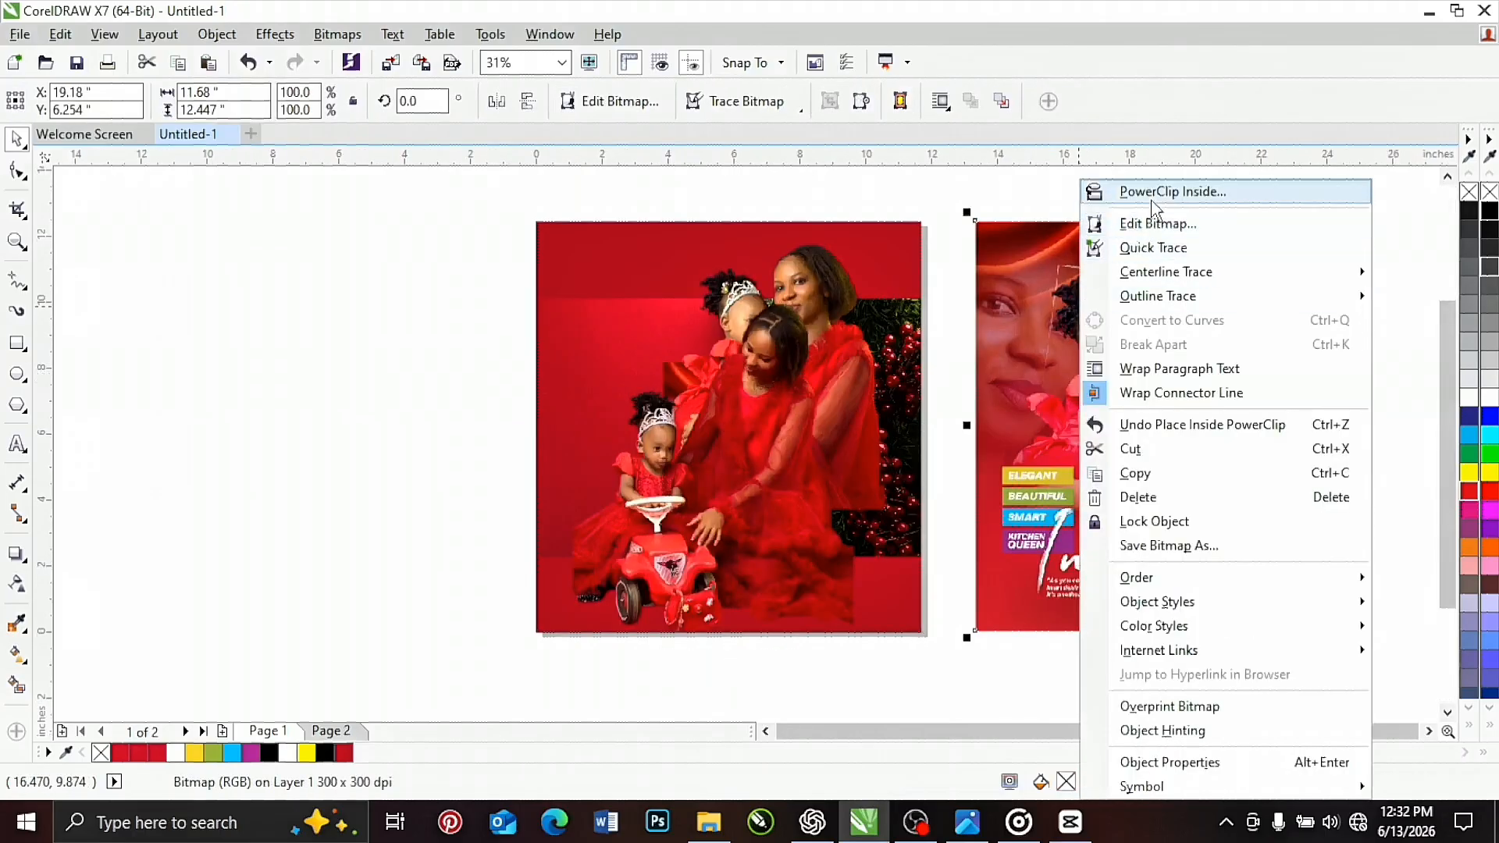
click(1136, 474)
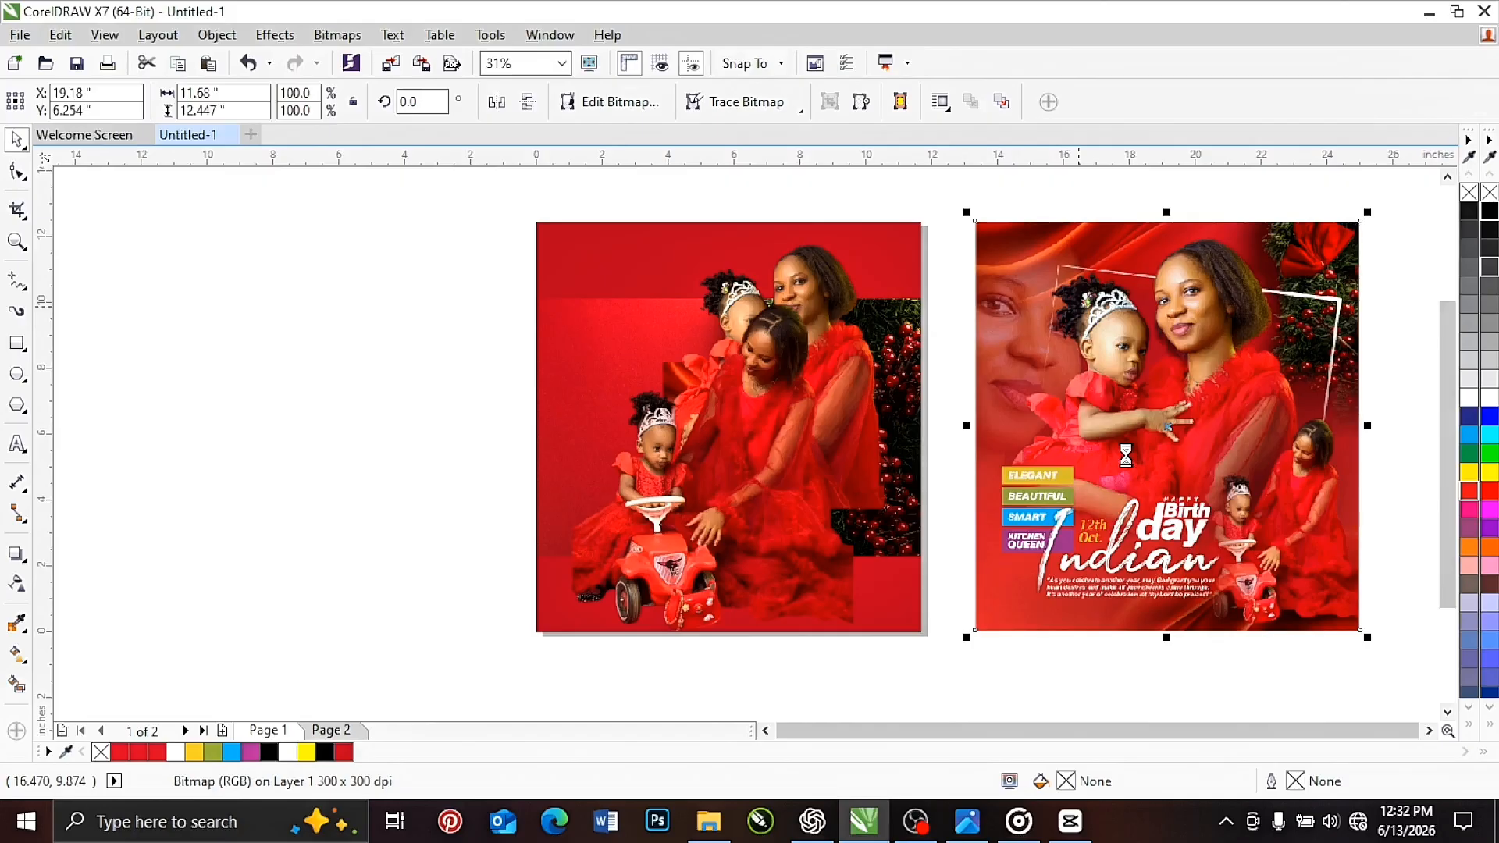
click(476, 285)
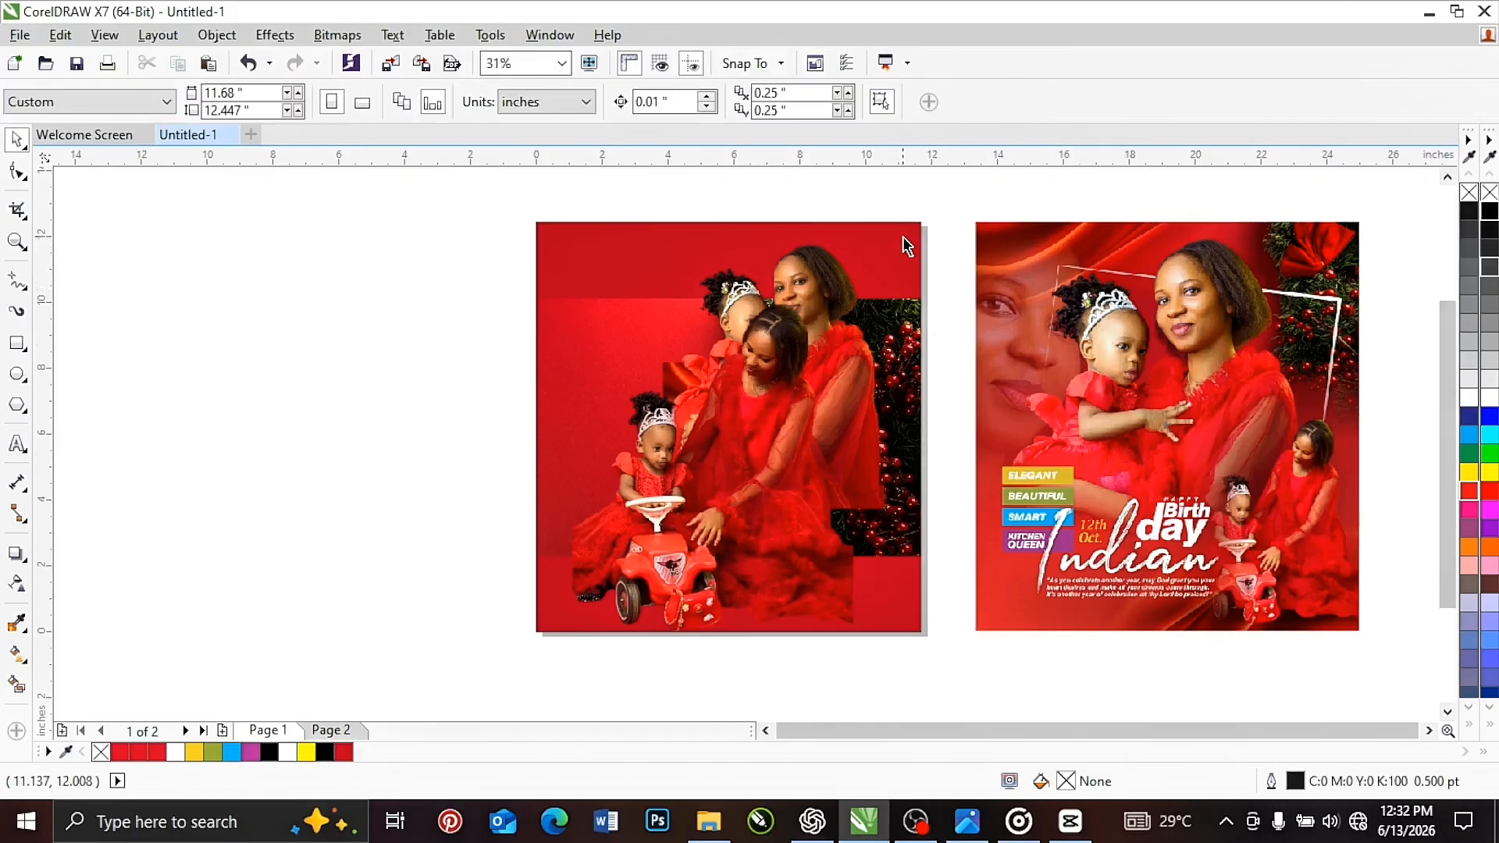
right_click(798, 265)
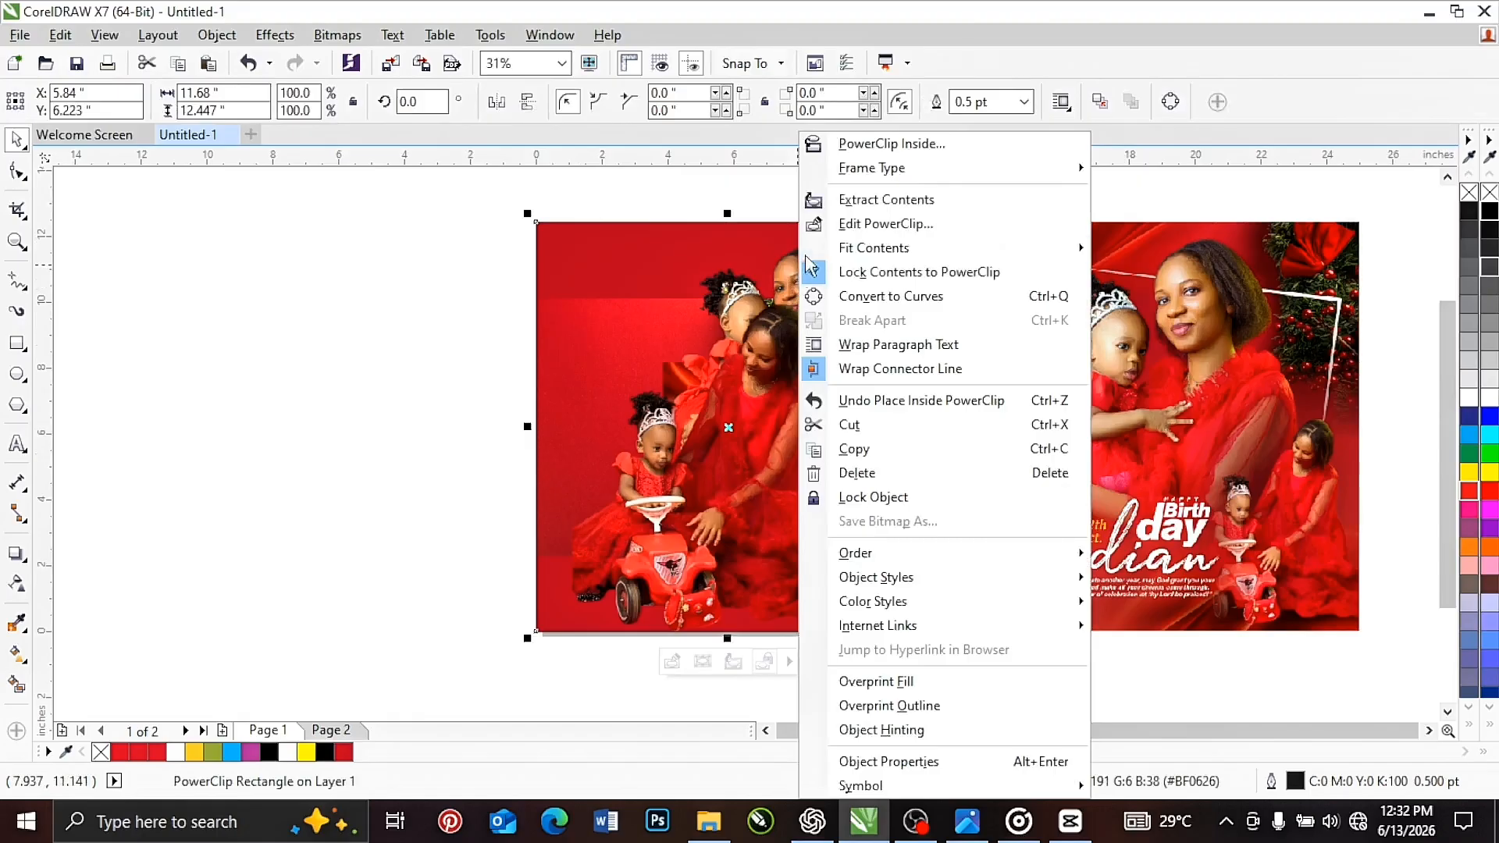
click(878, 227)
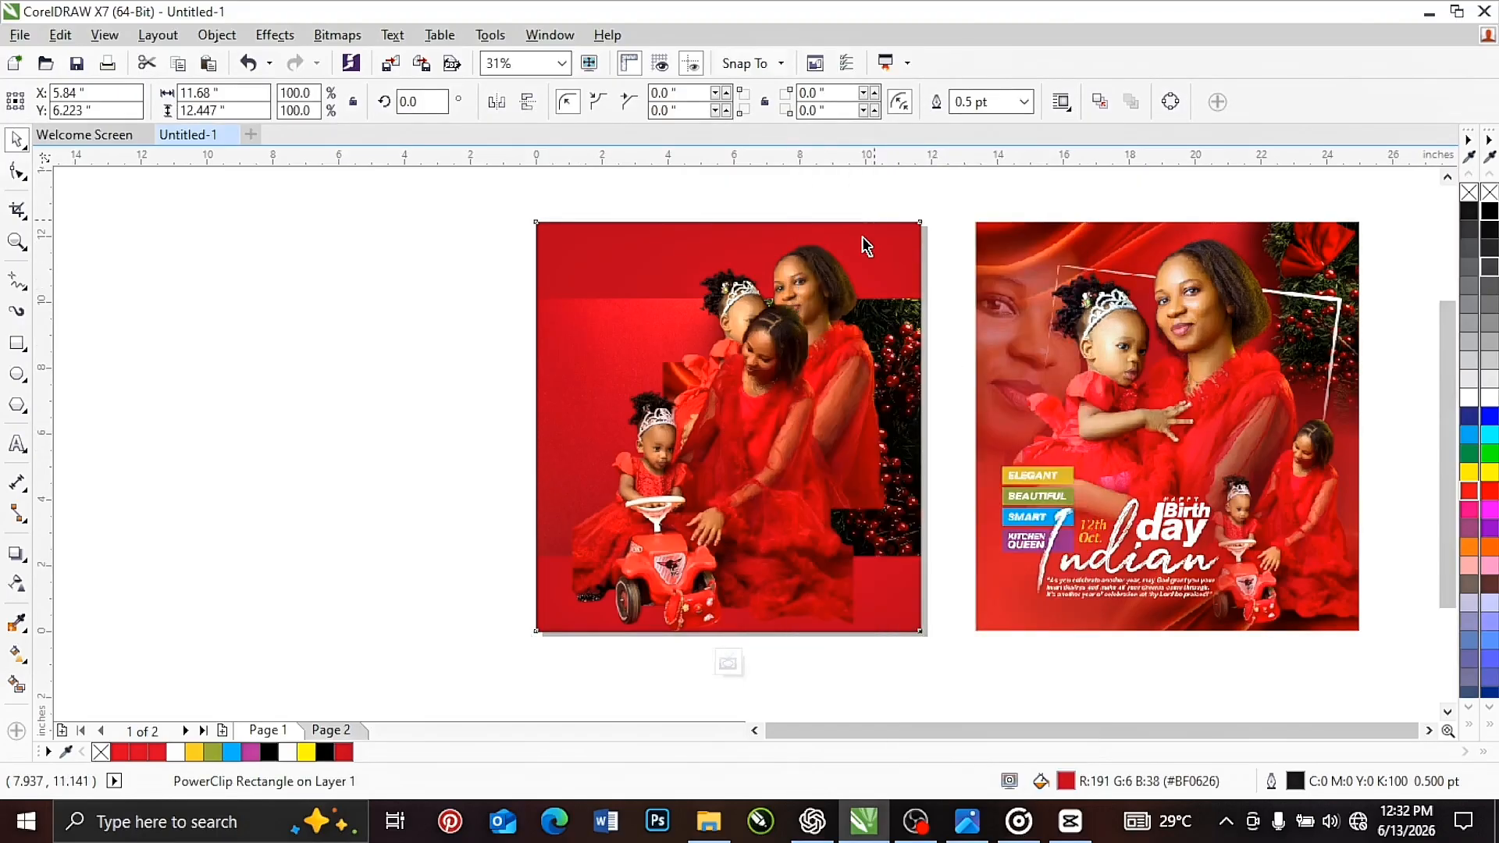
right_click(419, 278)
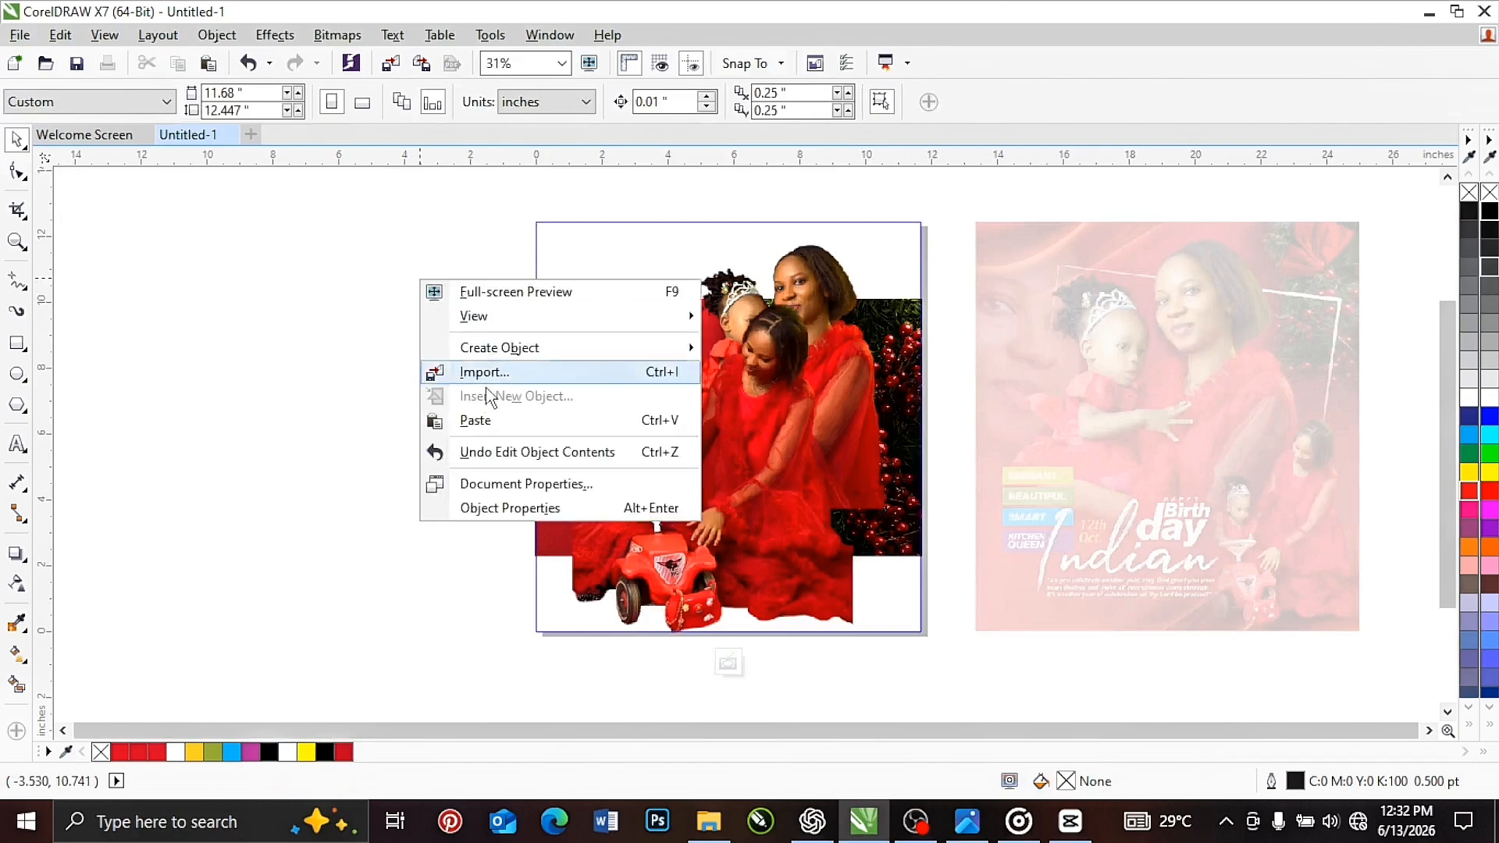
click(469, 422)
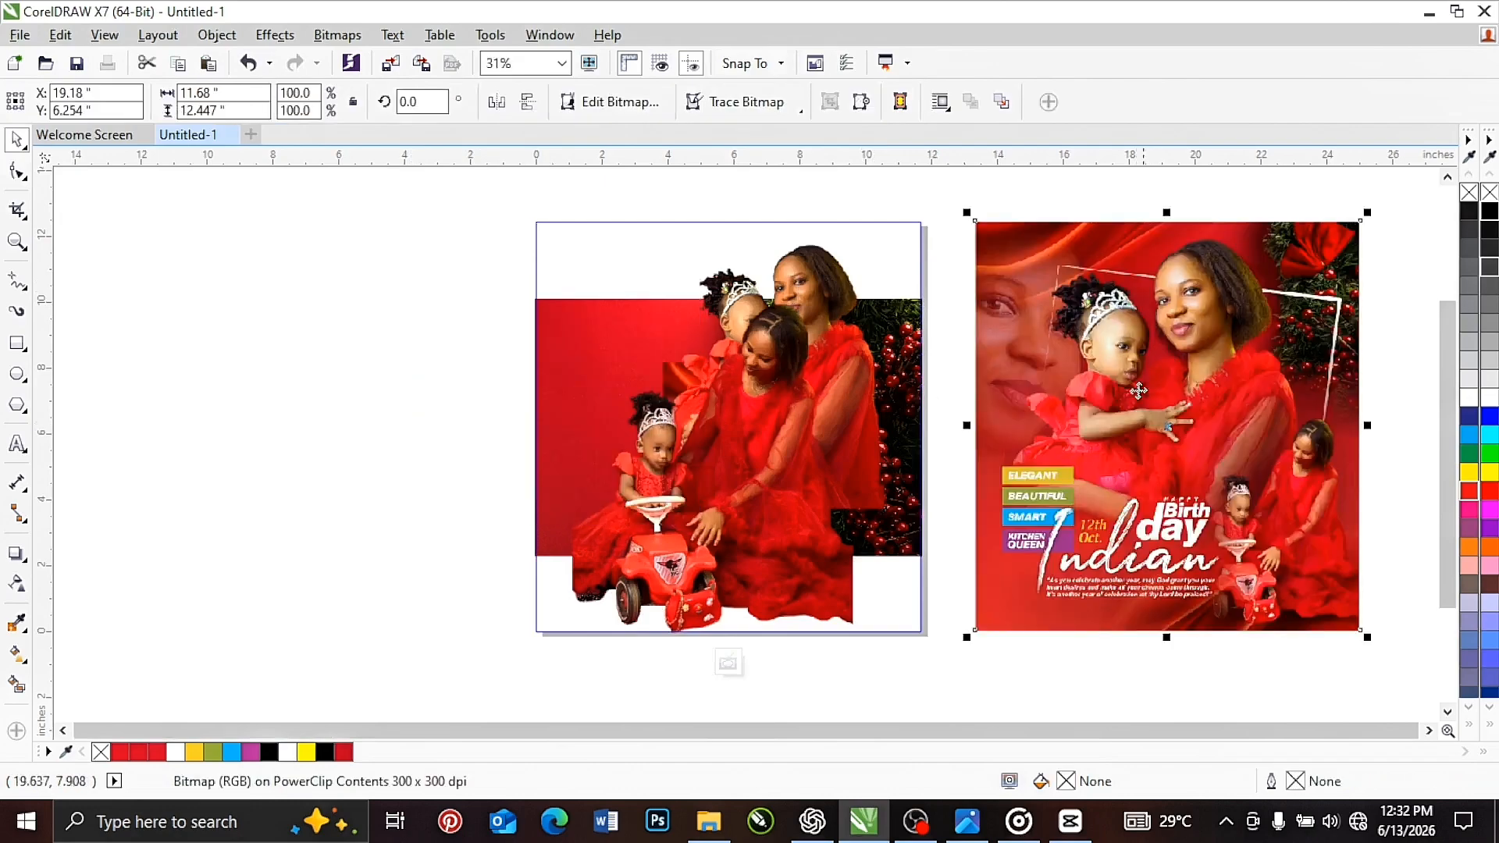
click(500, 281)
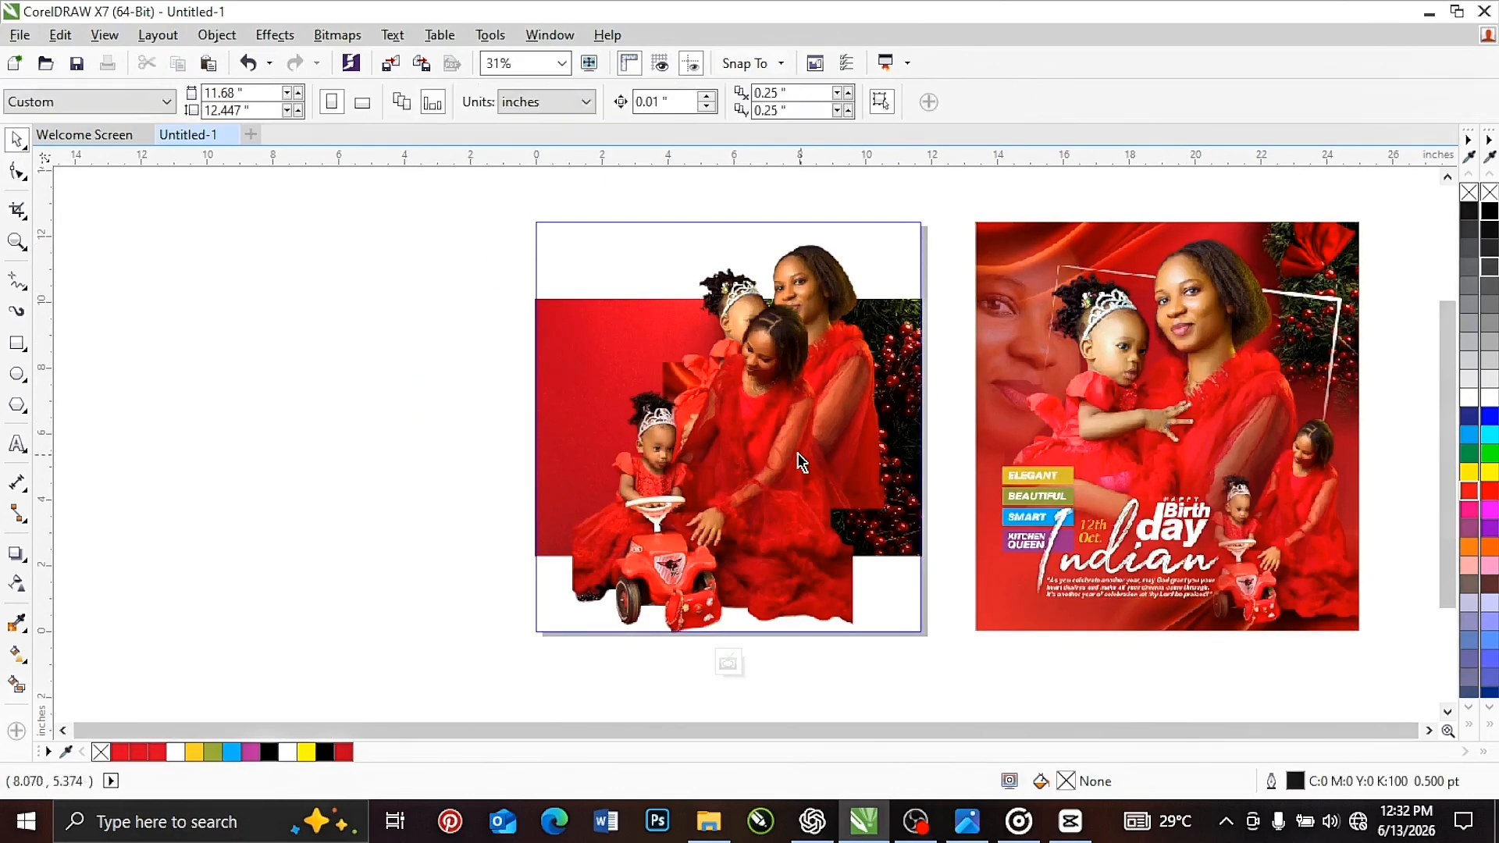
Step: Move both portraits off the page to its left and the fabric image to the page's upper-left corner
drag(793, 461, 324, 480)
drag(888, 410, 408, 361)
drag(746, 417, 592, 261)
Step: Move the Christmas backdrop to the page's upper-right edge and resize it to about 11.7 × 7.8 inches
drag(733, 380, 743, 288)
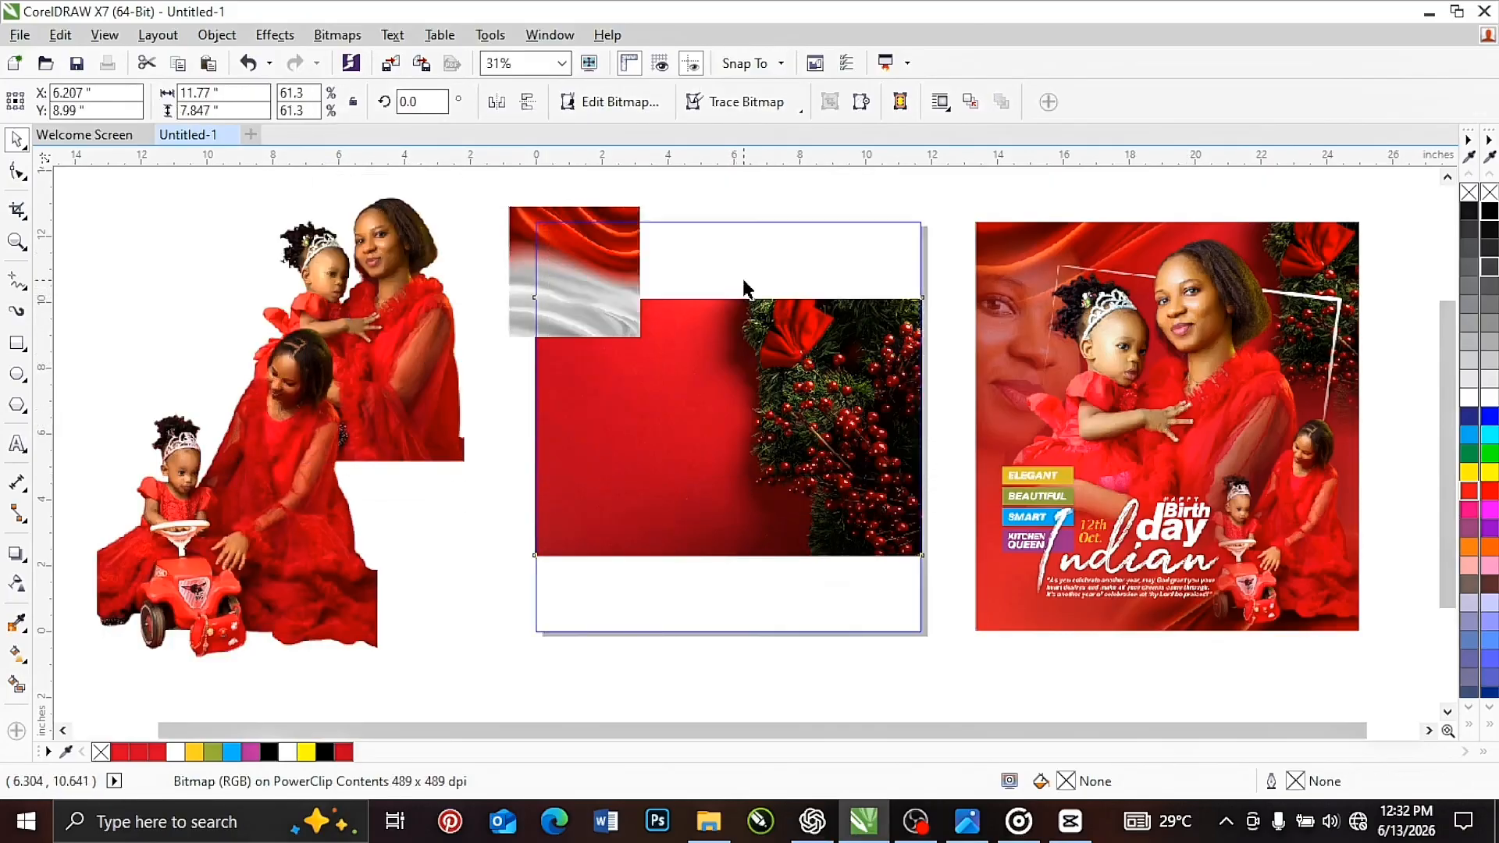
mouse_move(537, 471)
mouse_down()
mouse_move(619, 434)
mouse_move(557, 470)
mouse_up()
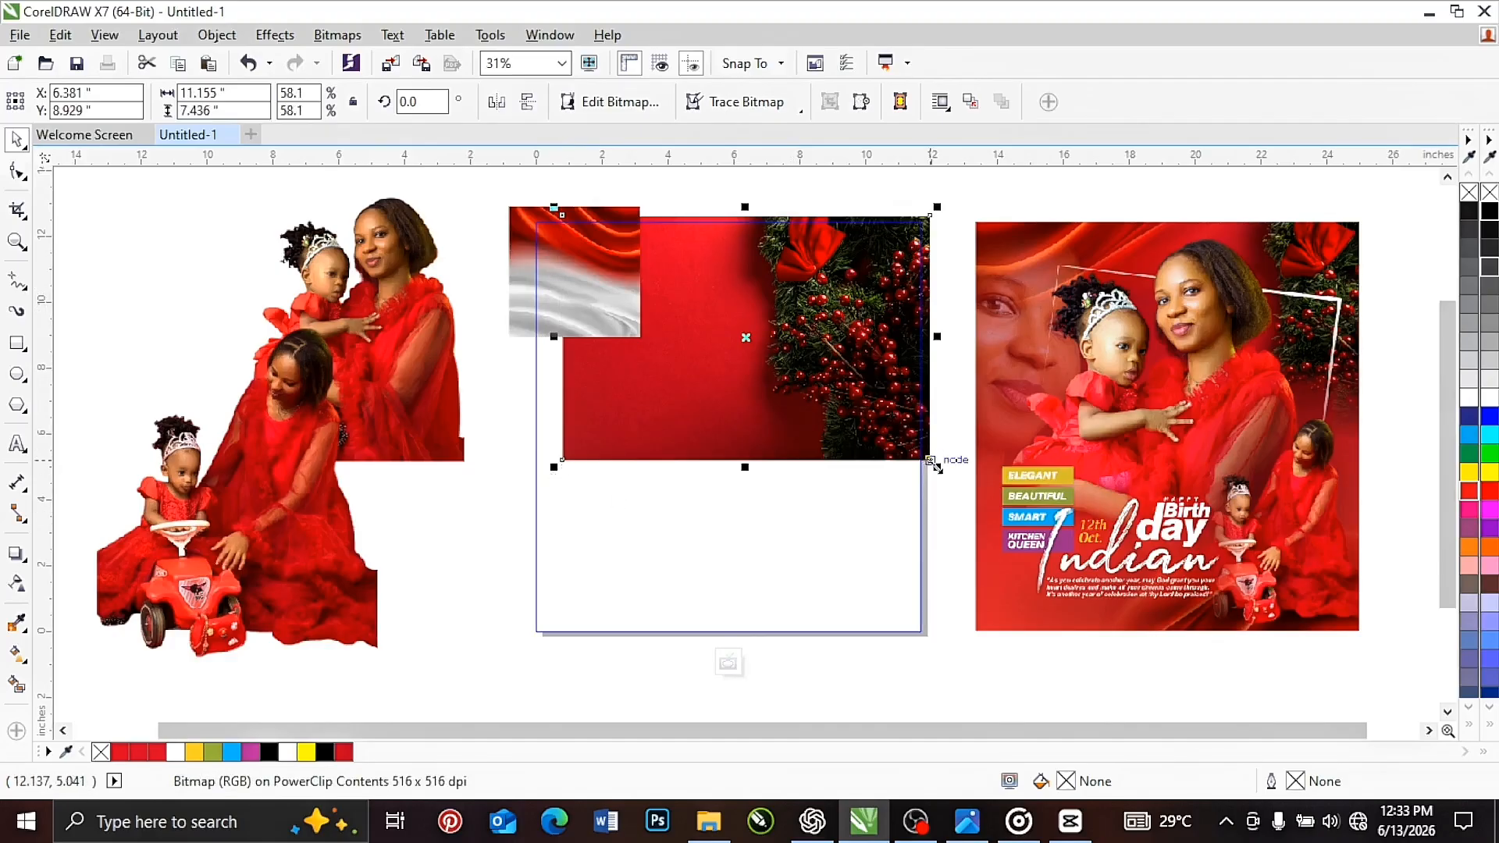
drag(932, 462, 955, 487)
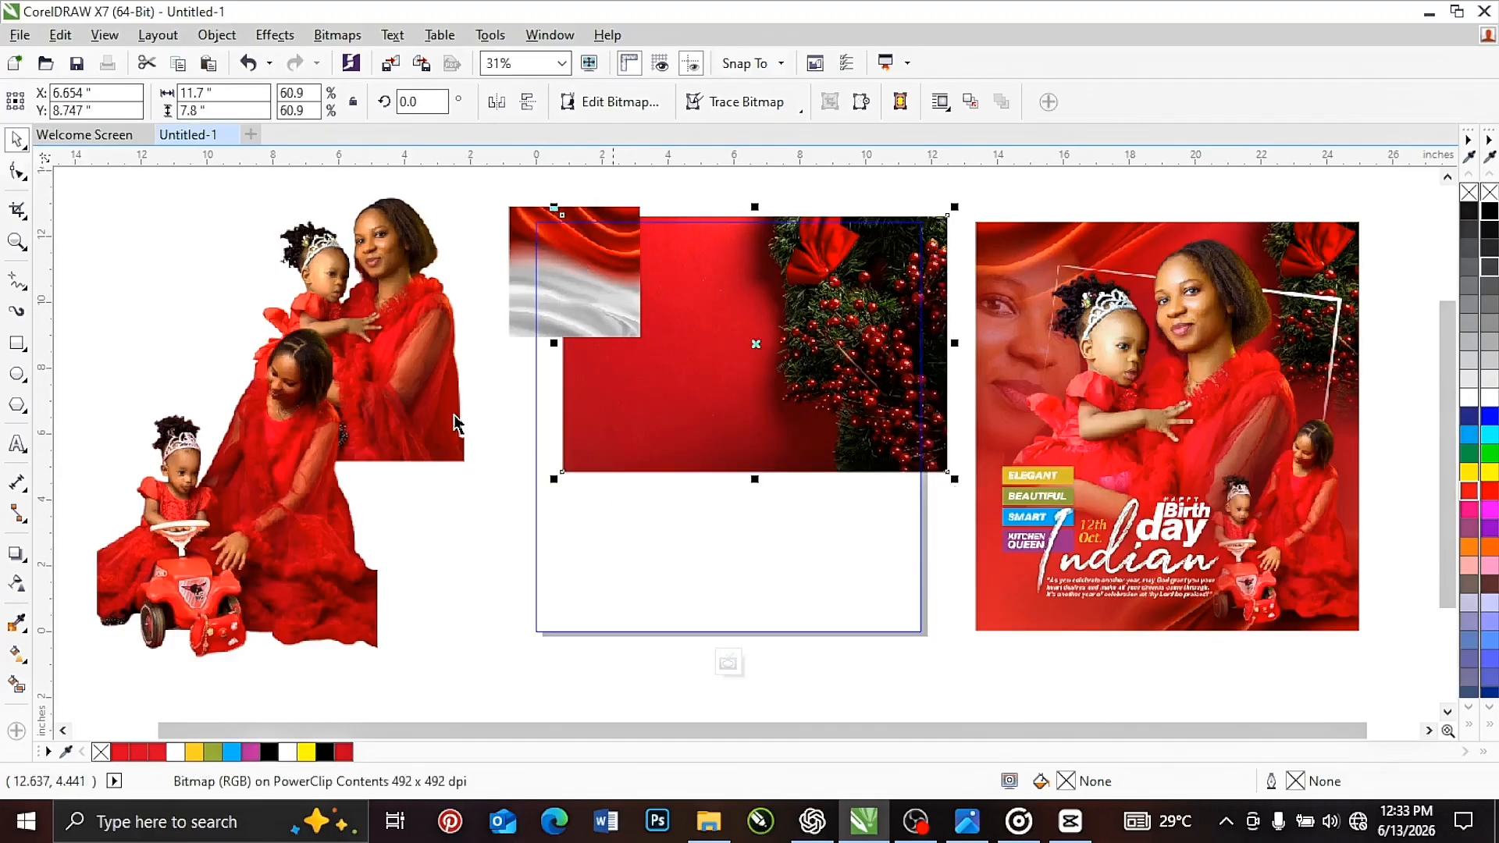
Step: Apply a linear transparency to the Christmas backdrop that fades out its left edge
click(16, 583)
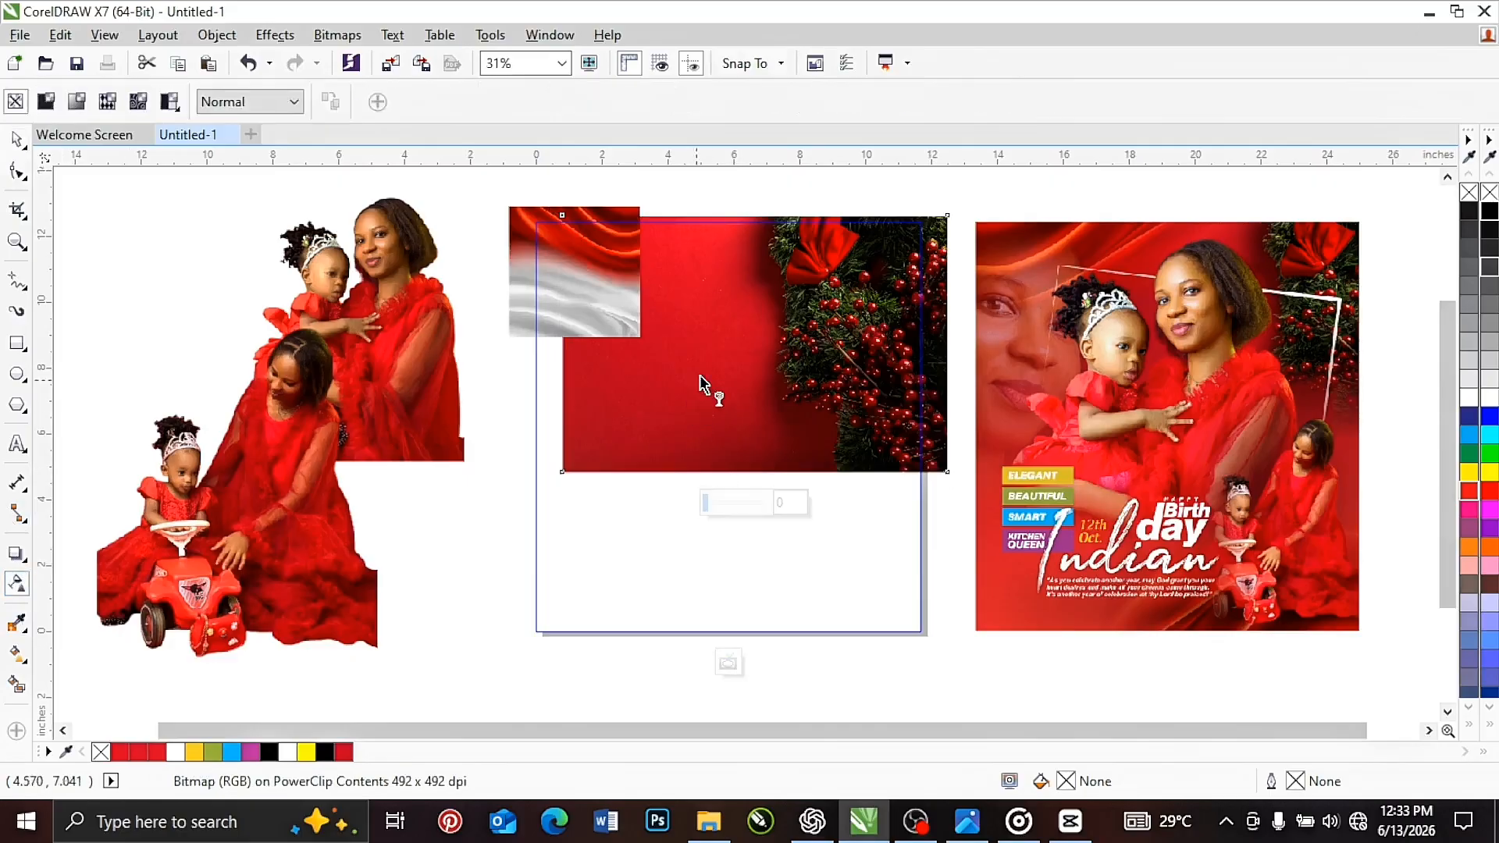
drag(790, 382, 790, 465)
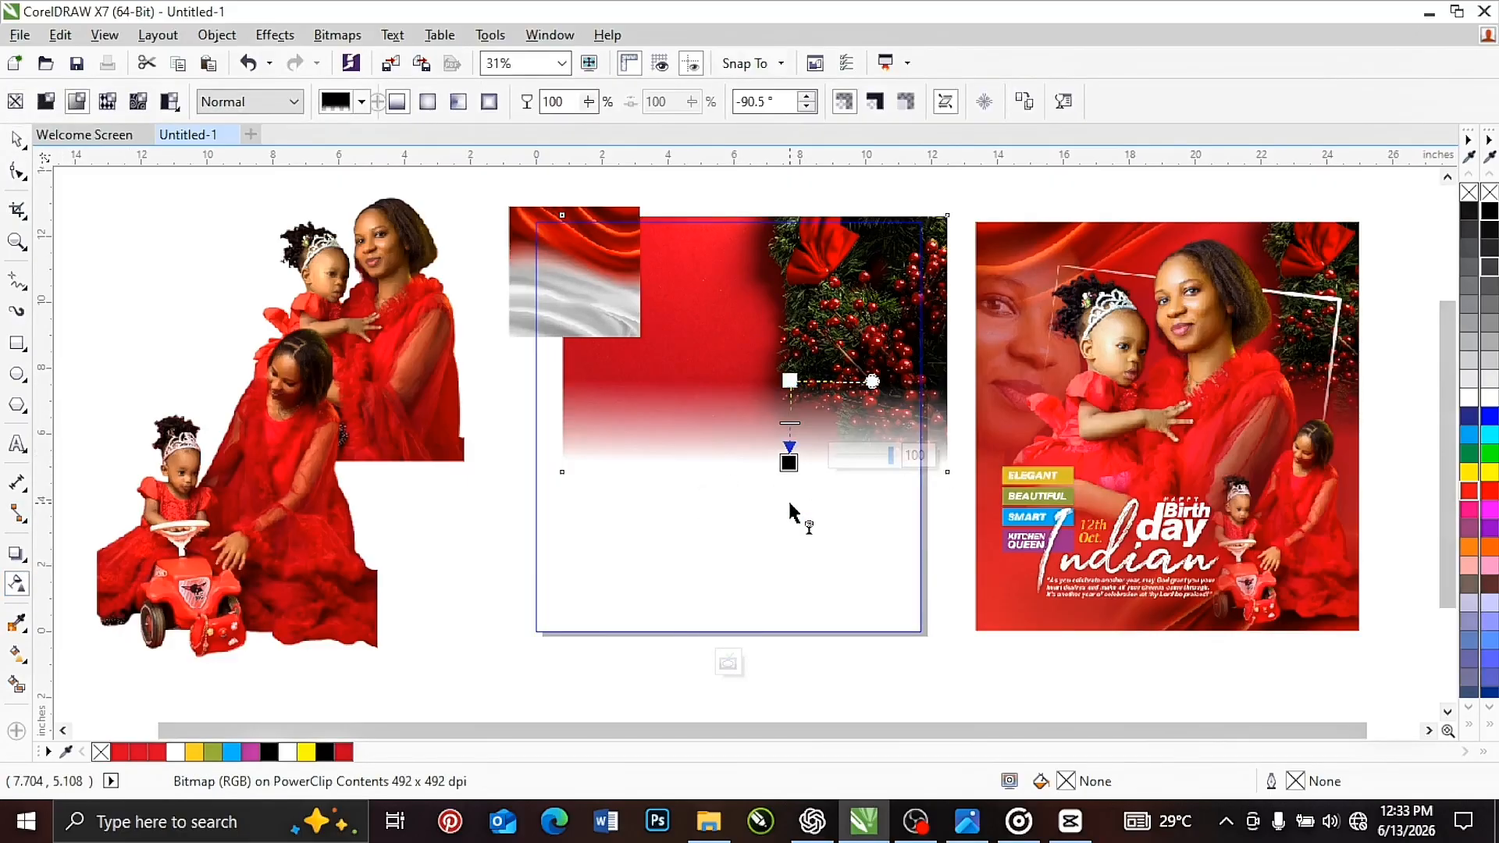
drag(790, 382, 790, 331)
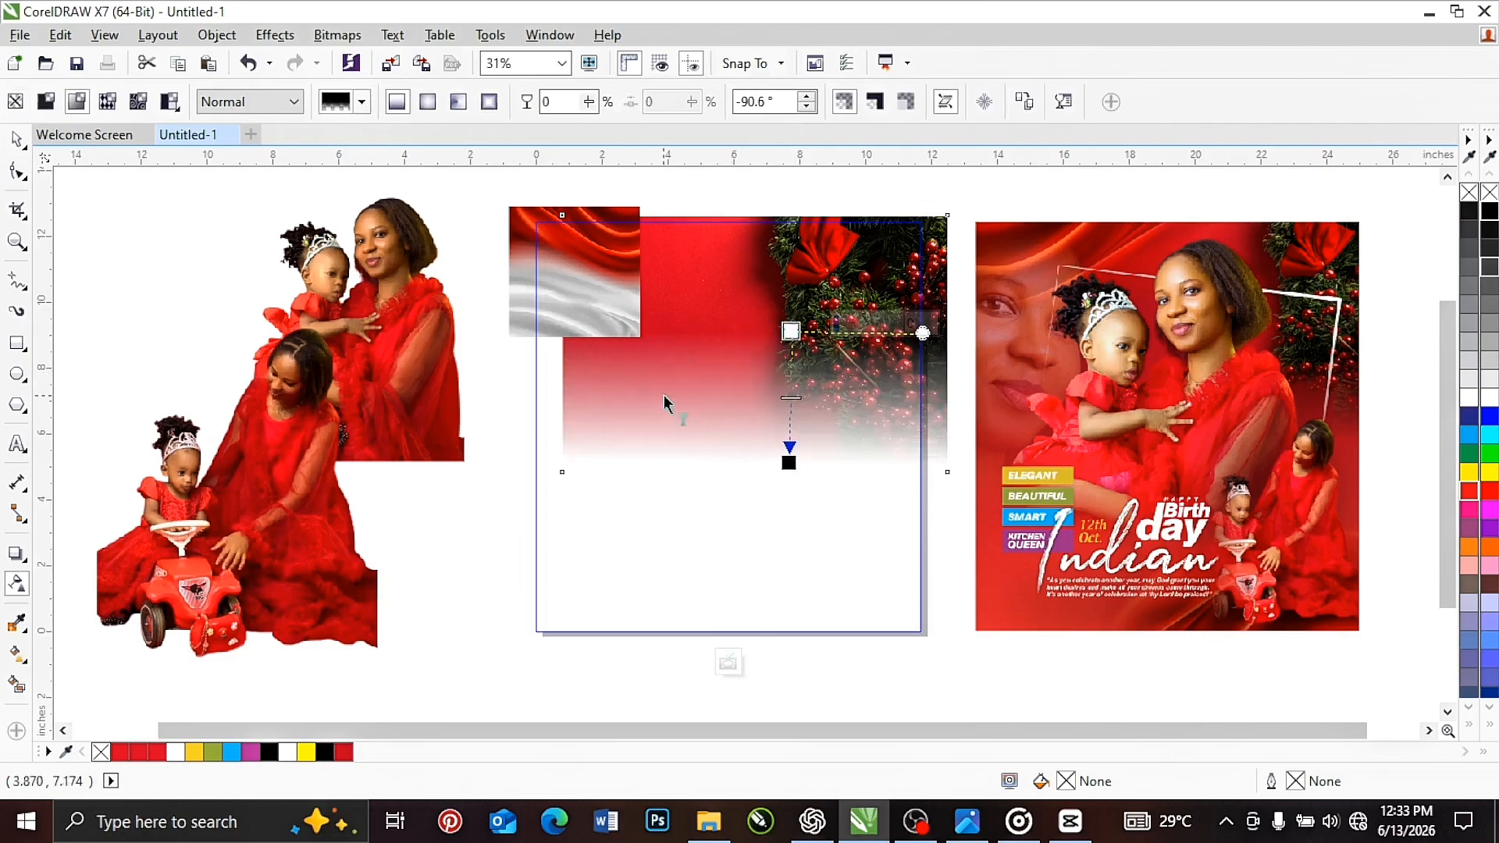
drag(731, 332, 580, 336)
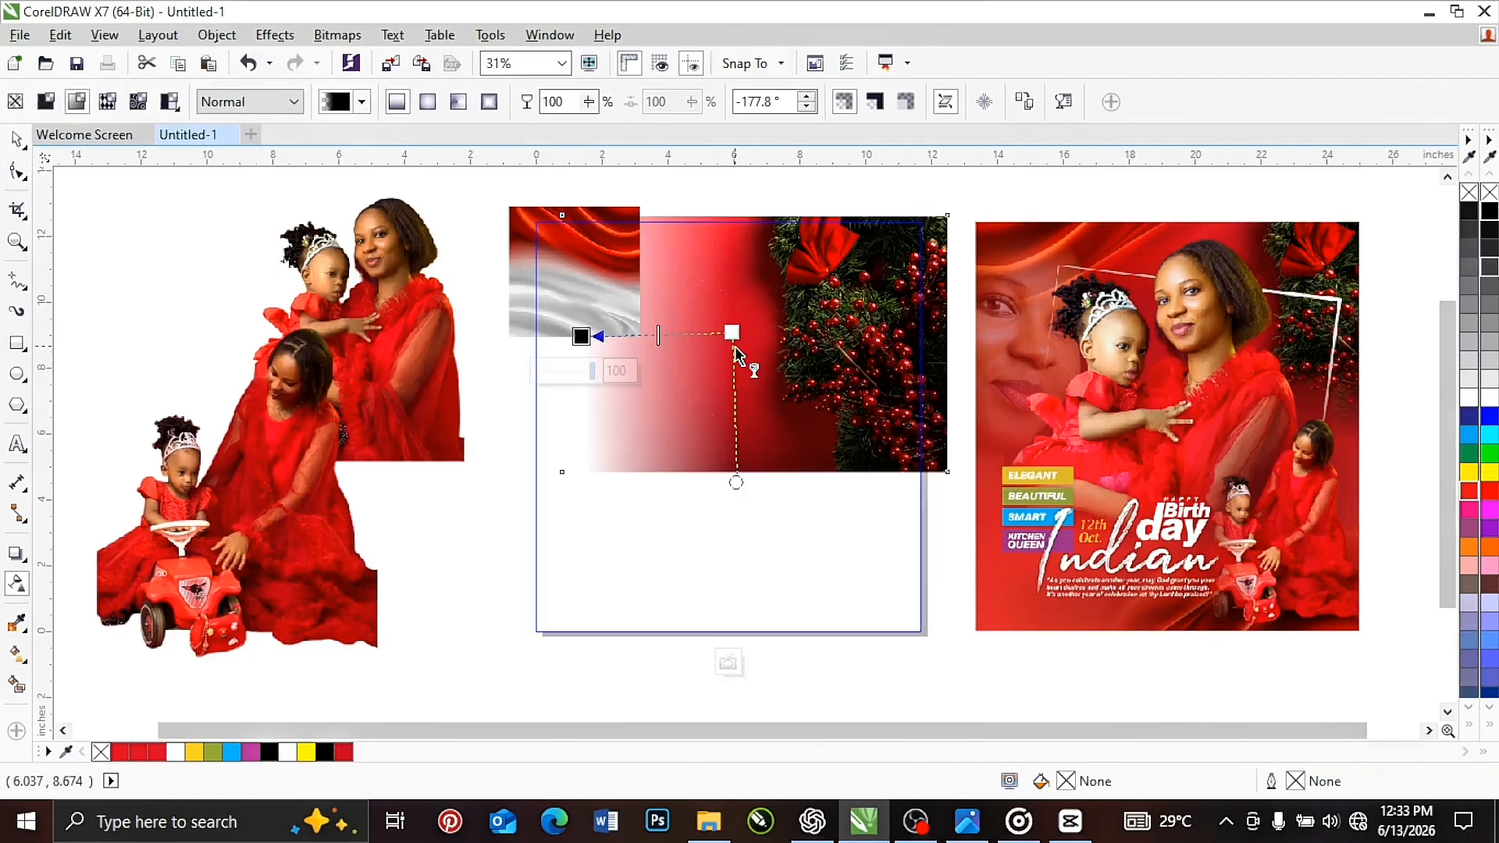
drag(732, 332, 712, 337)
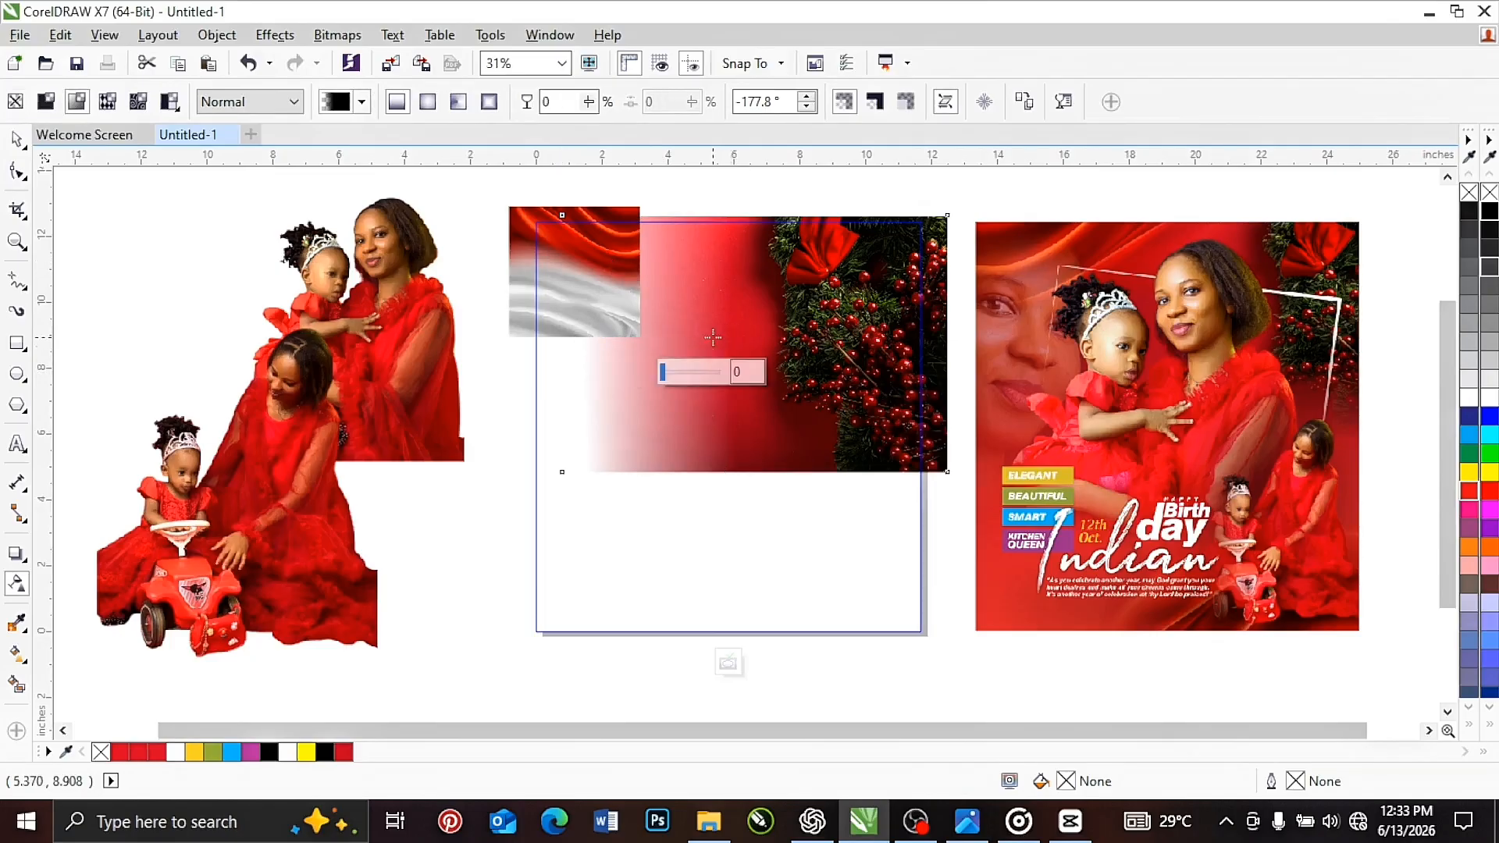
Step: Convert the faded Christmas backdrop to a 300 dpi bitmap
click(332, 36)
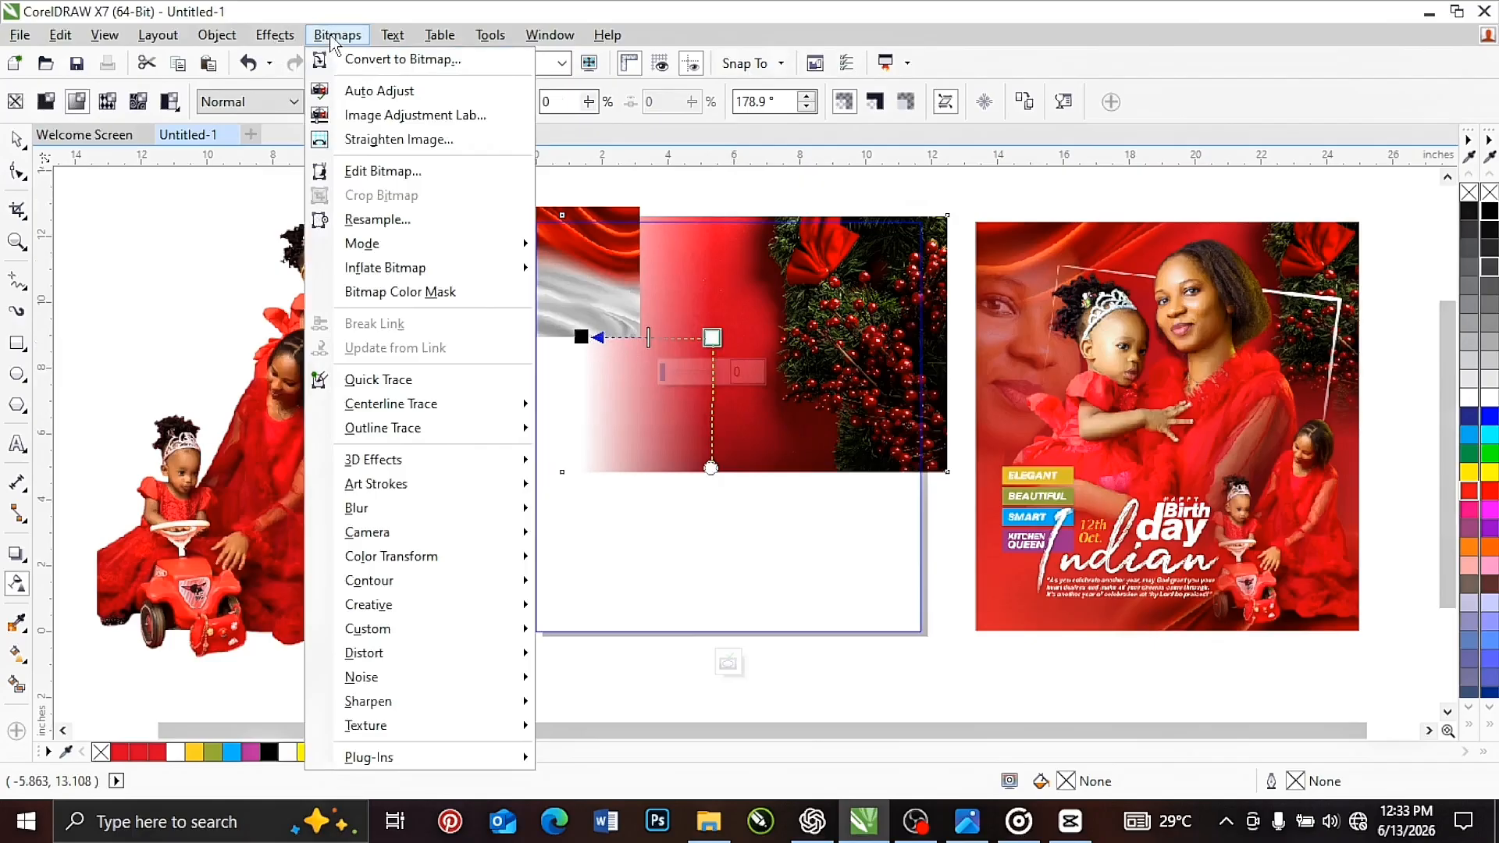
click(375, 59)
click(694, 524)
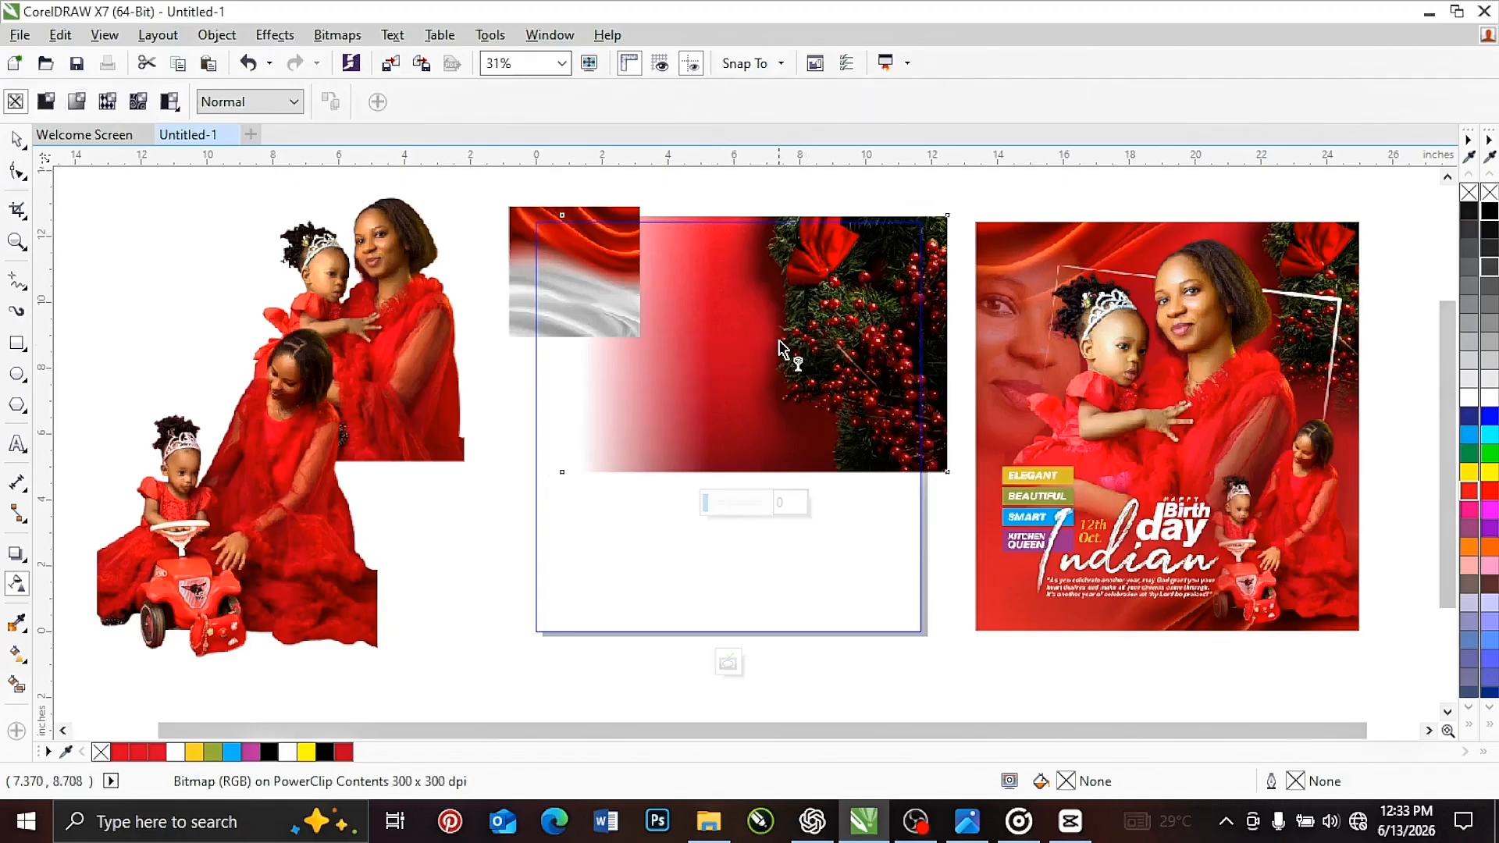
Step: Fade out the Christmas backdrop's bottom edge with a linear transparency and shift the backdrop right, past the page's right edge
drag(781, 325, 783, 470)
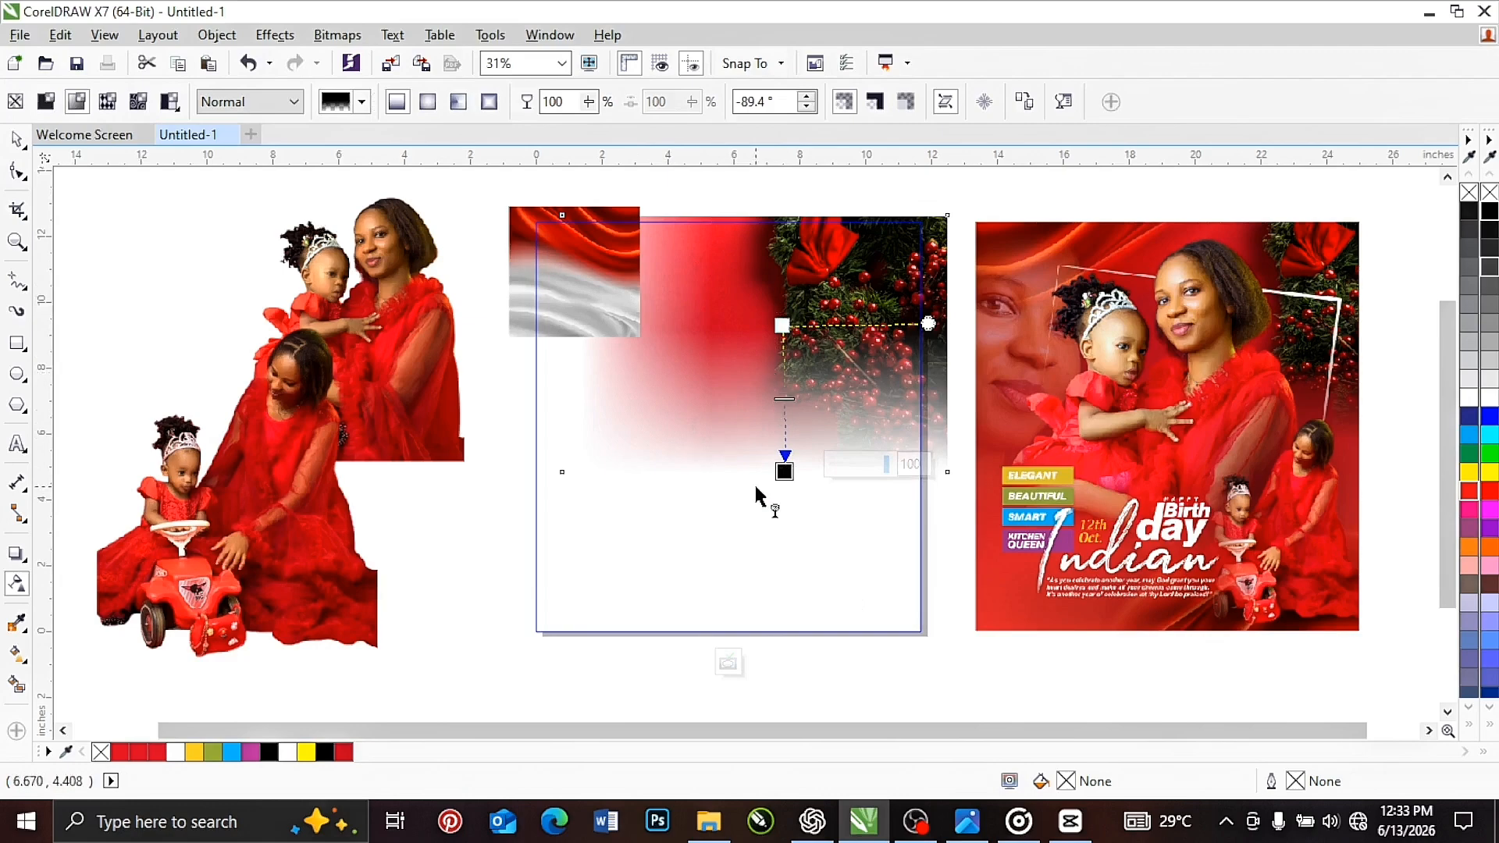
click(18, 140)
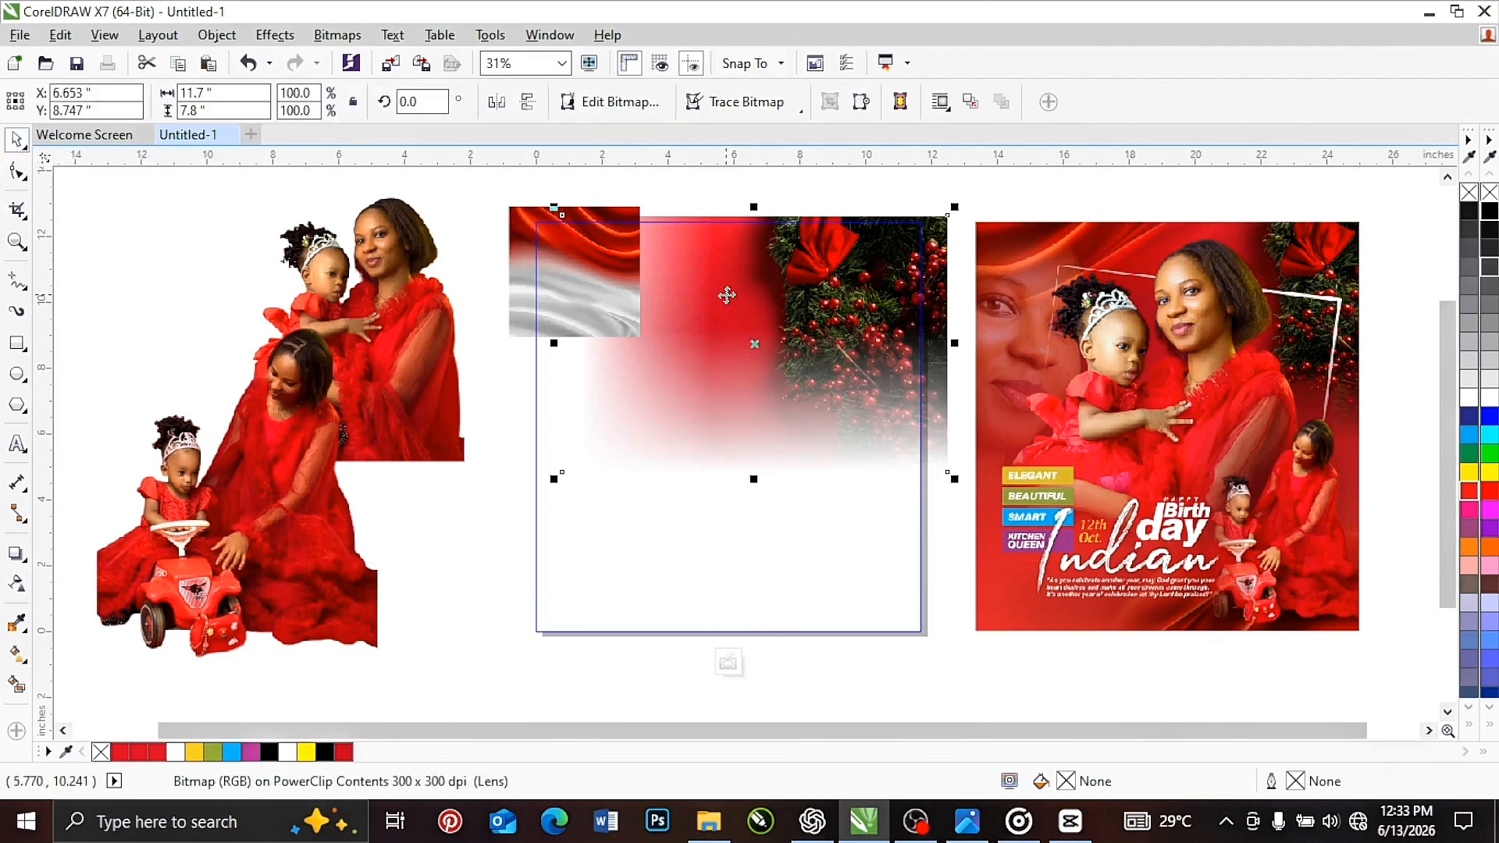
drag(725, 295, 843, 295)
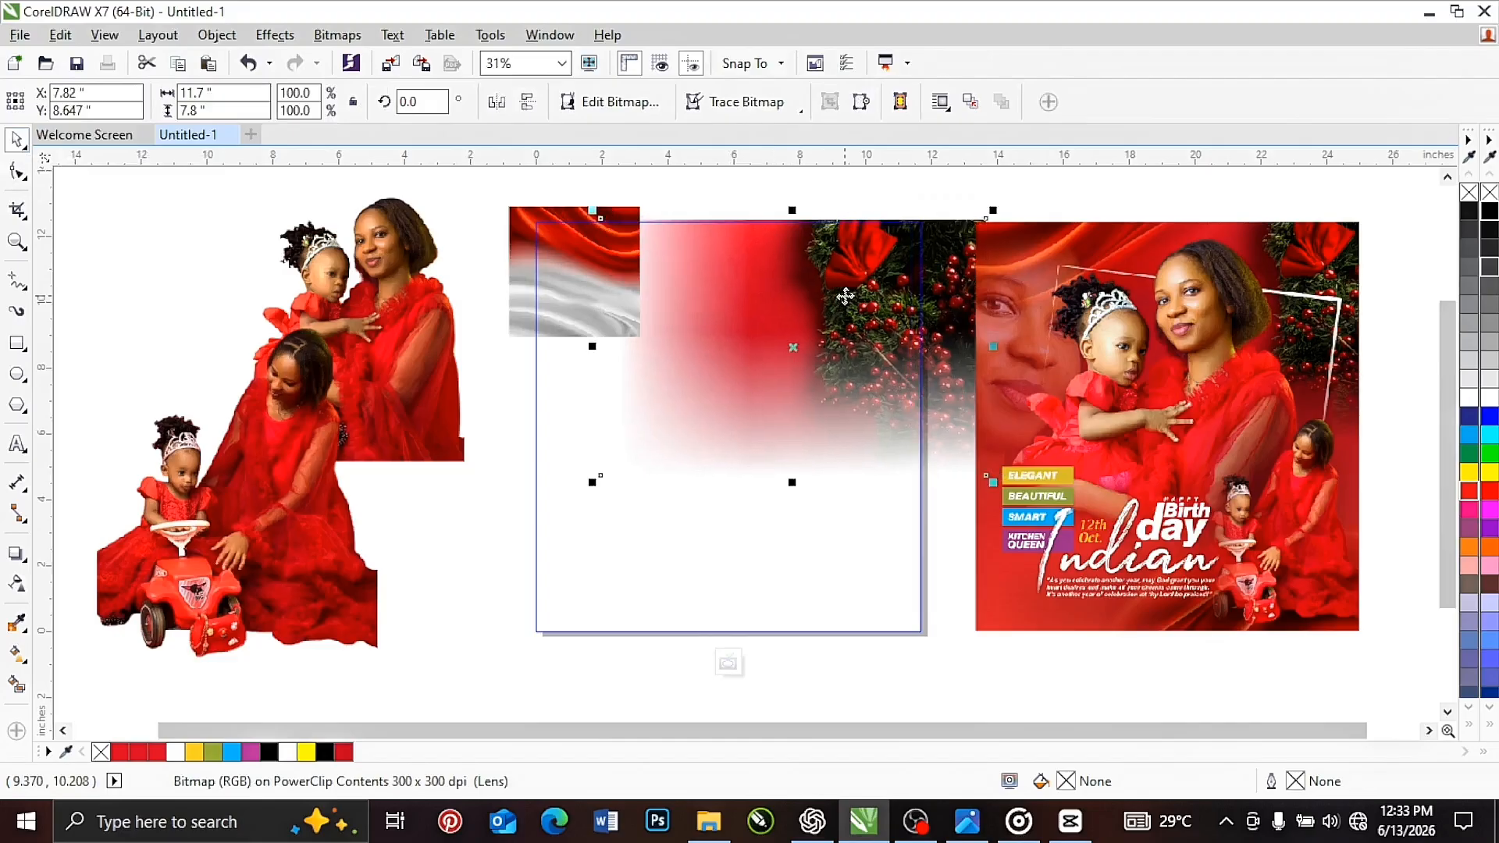
click(843, 295)
click(754, 203)
Step: Mirror the fabric image horizontally, enlarge it to about 8.65 inches square and align it with the page's upper-left corner
click(582, 245)
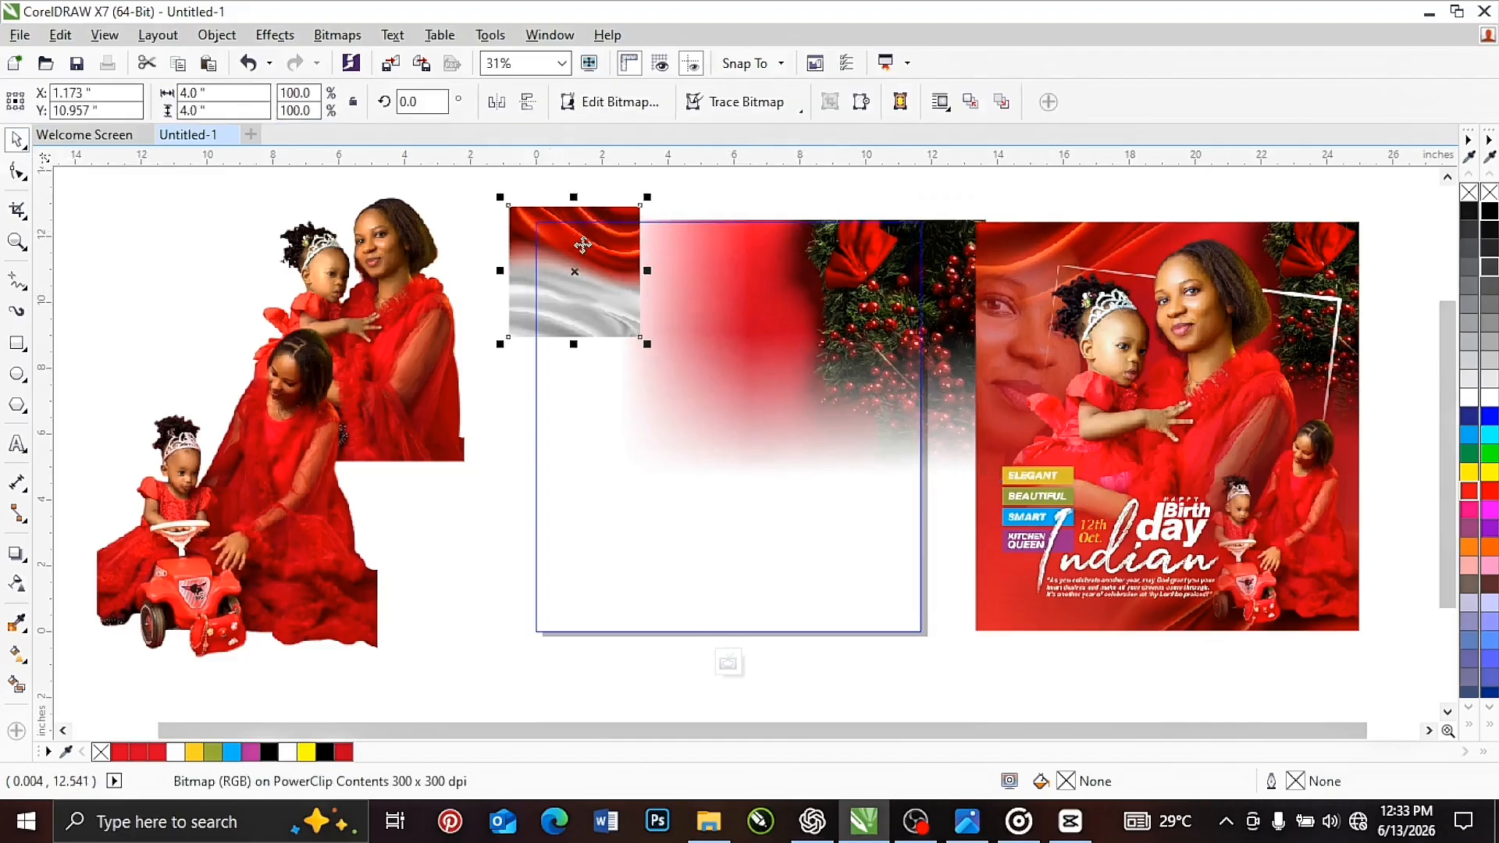
click(496, 103)
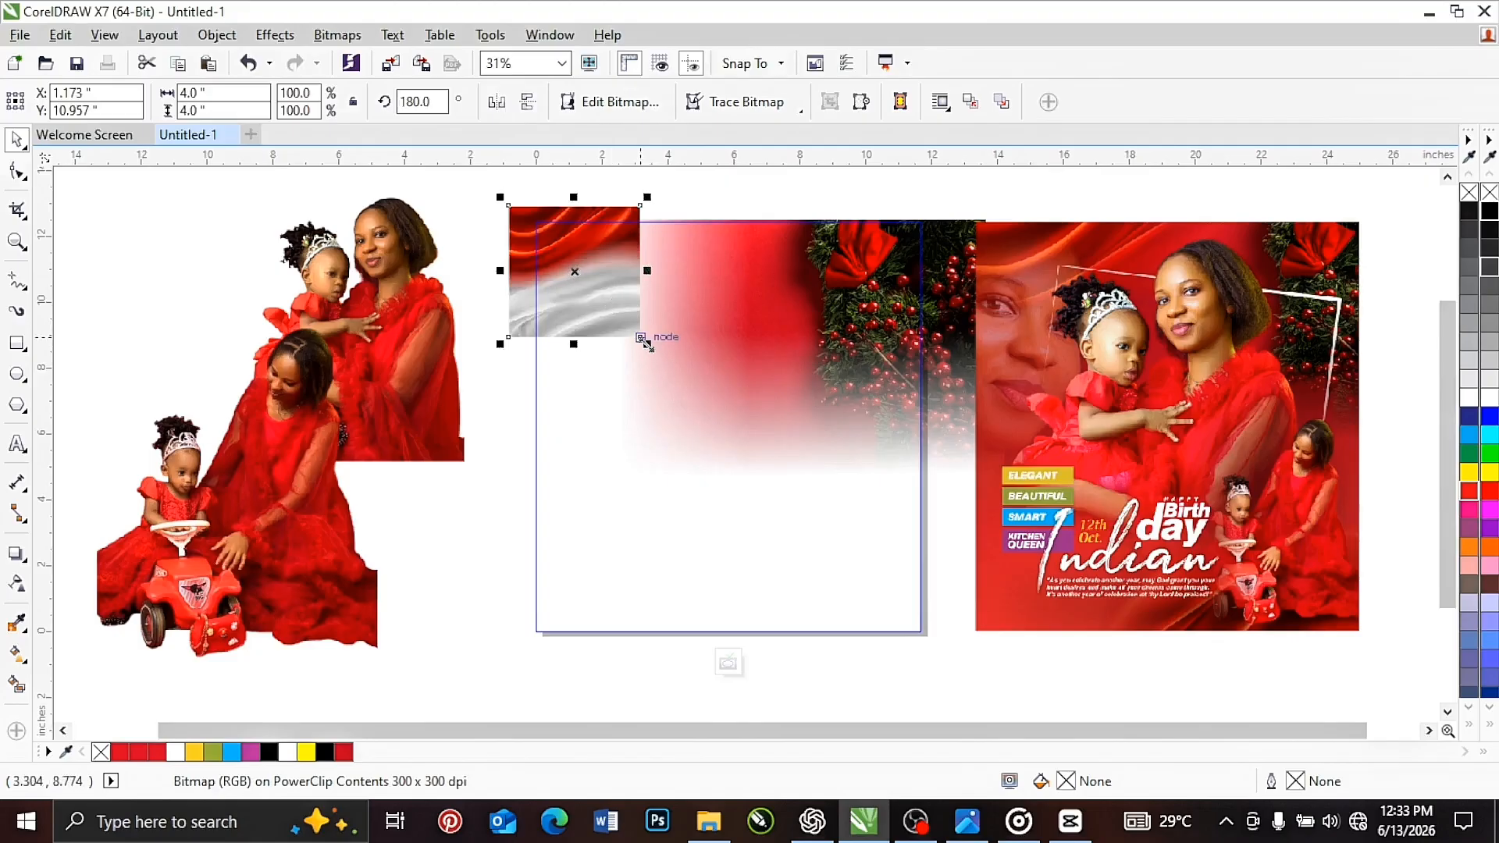
drag(640, 338, 826, 502)
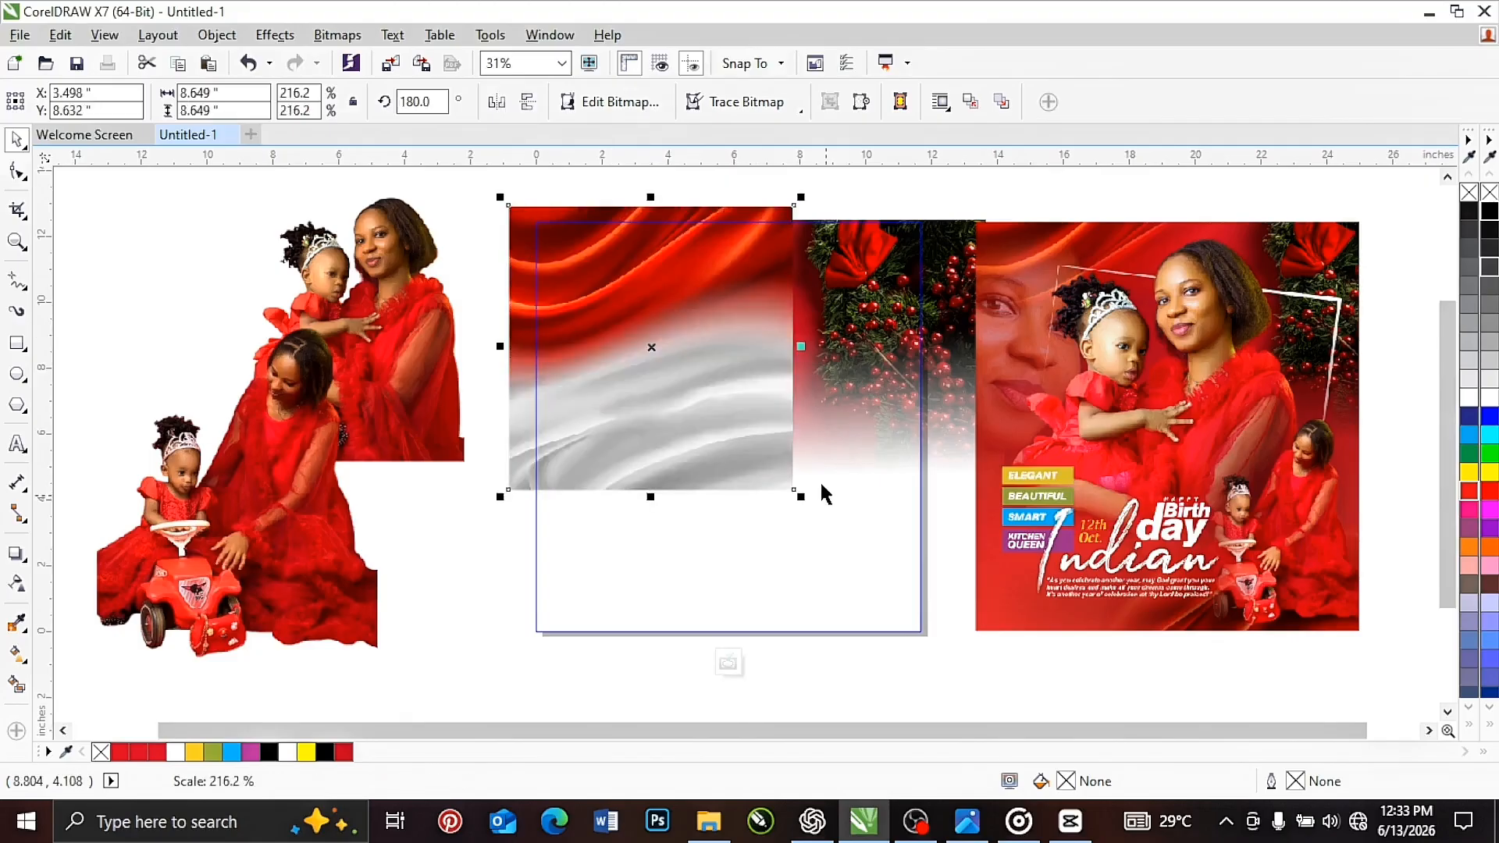
drag(584, 307, 603, 317)
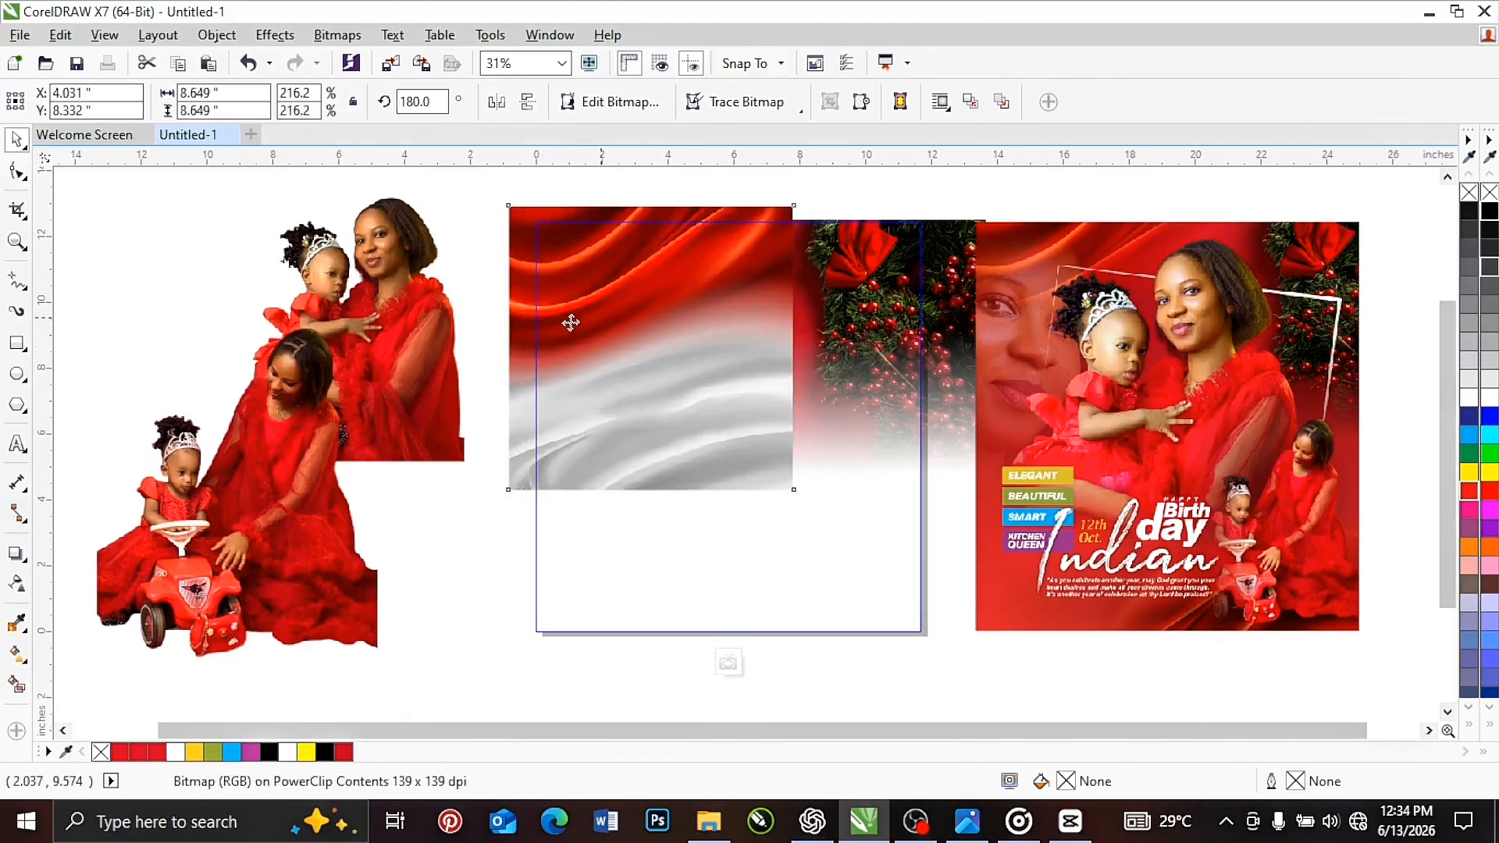
Step: Apply a linear transparency to the fabric image that fades out its grey lower part and keeps the red folds
click(17, 583)
drag(661, 230, 683, 323)
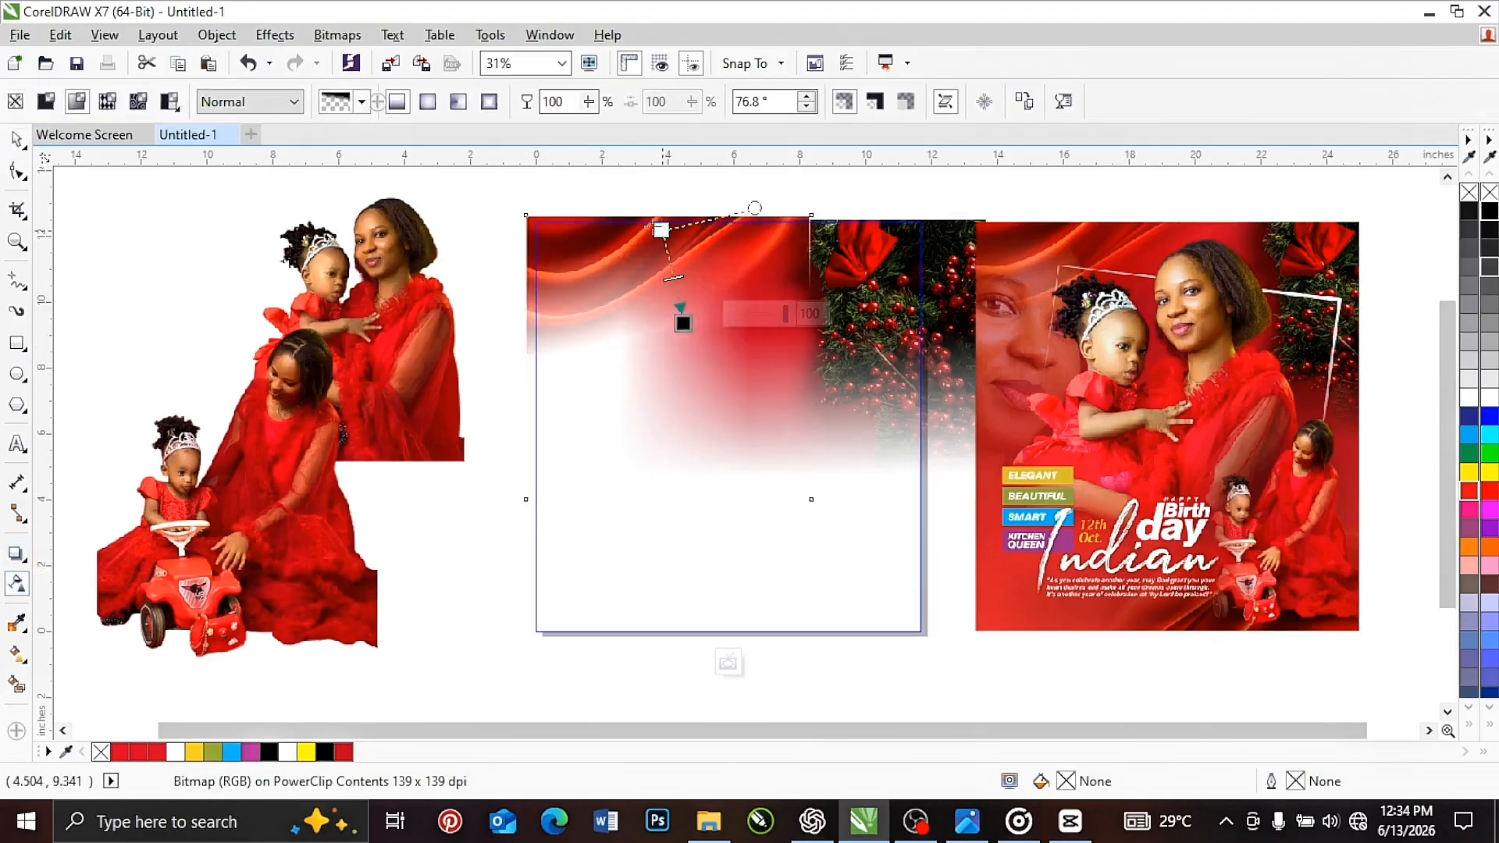
drag(661, 230, 641, 219)
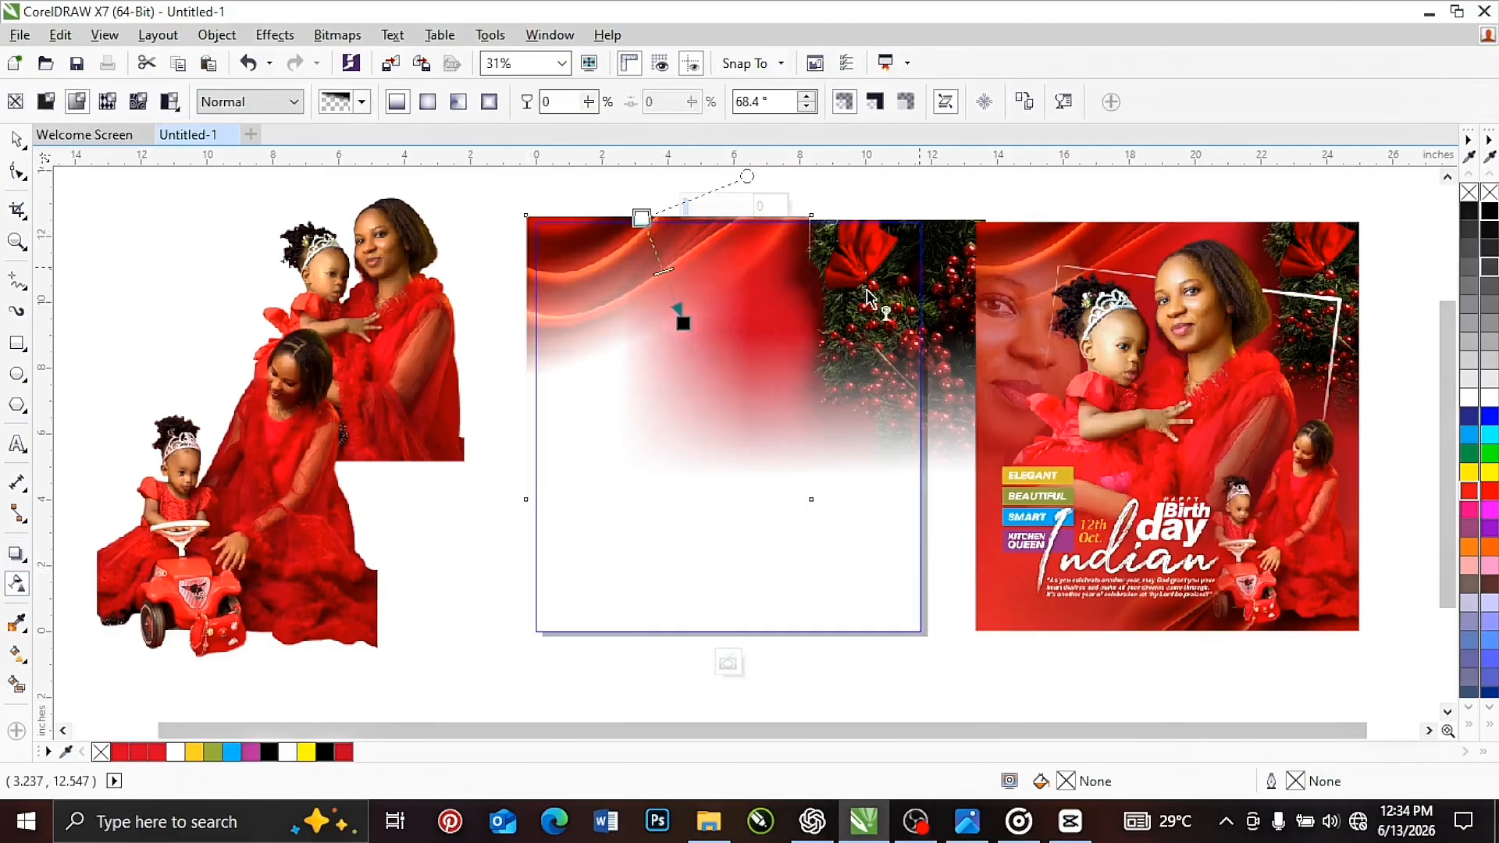
drag(683, 322, 687, 305)
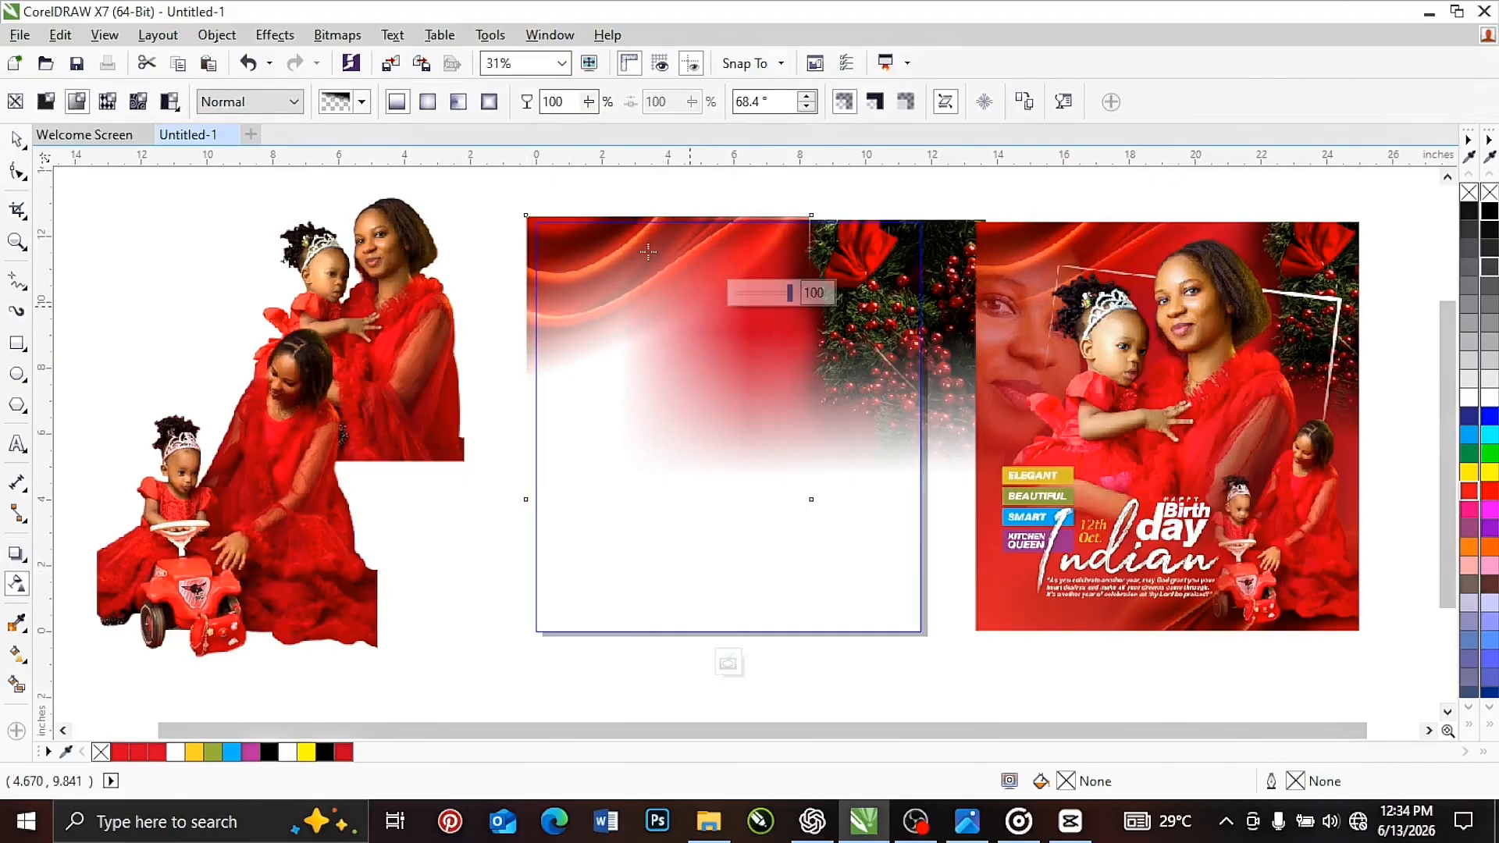
drag(641, 218, 644, 192)
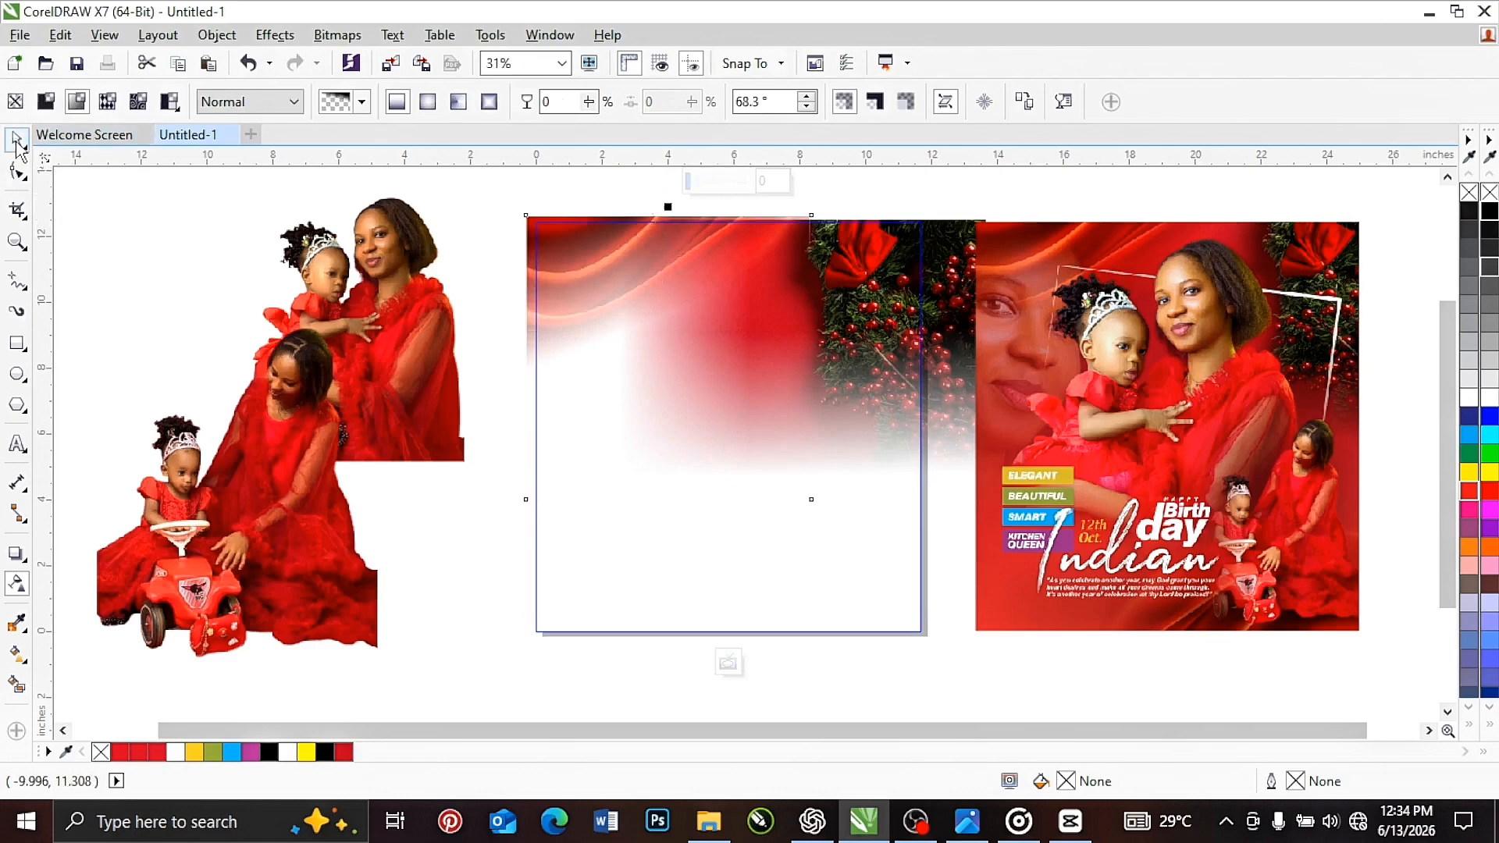
key(space)
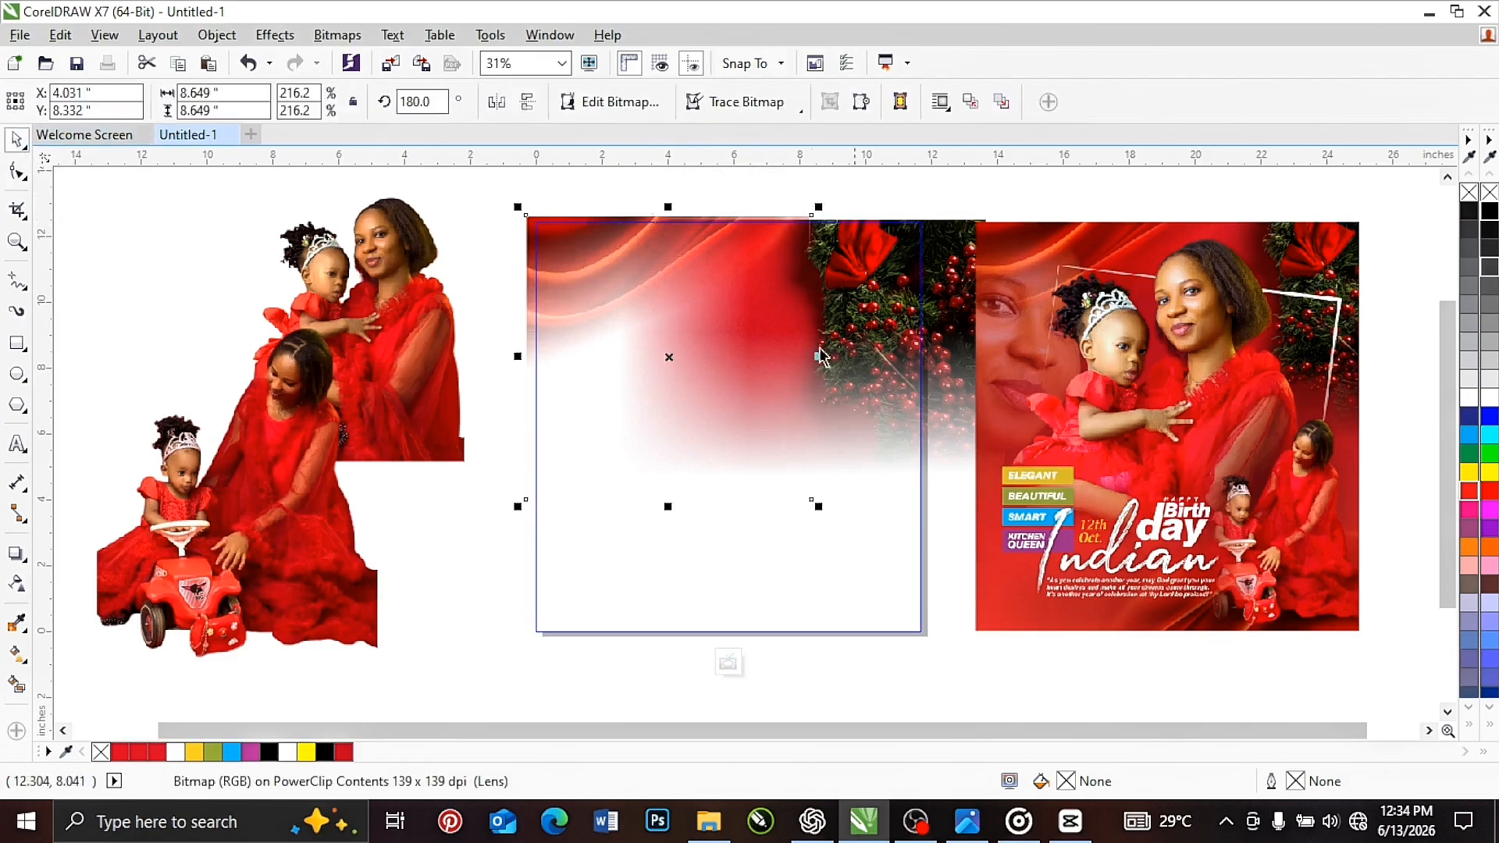
Step: Finish editing the PowerClip to check the background inside the red frame, and reopen its contents for editing
click(727, 662)
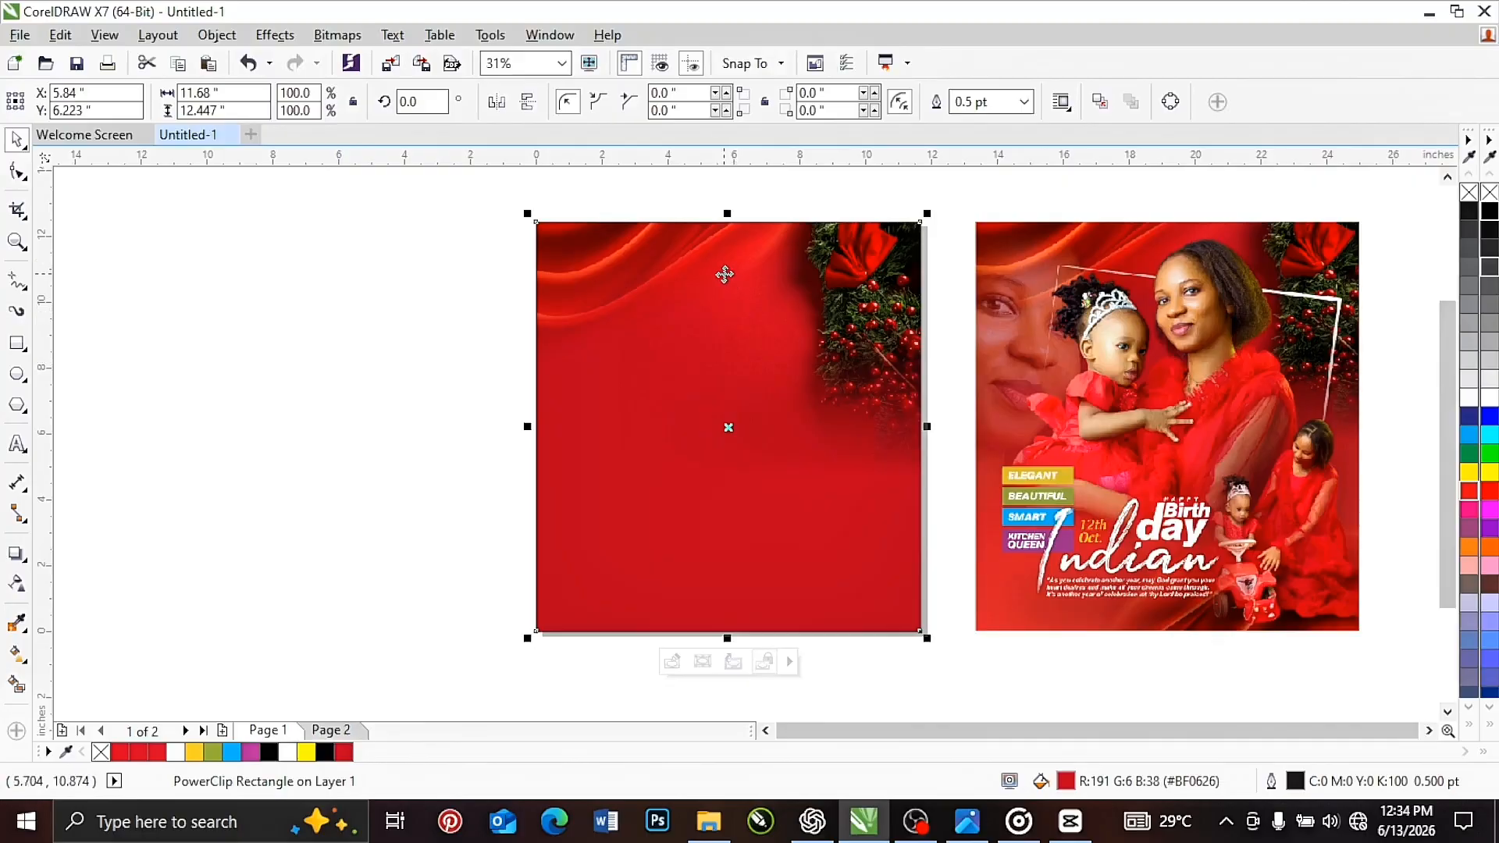
right_click(724, 274)
click(798, 226)
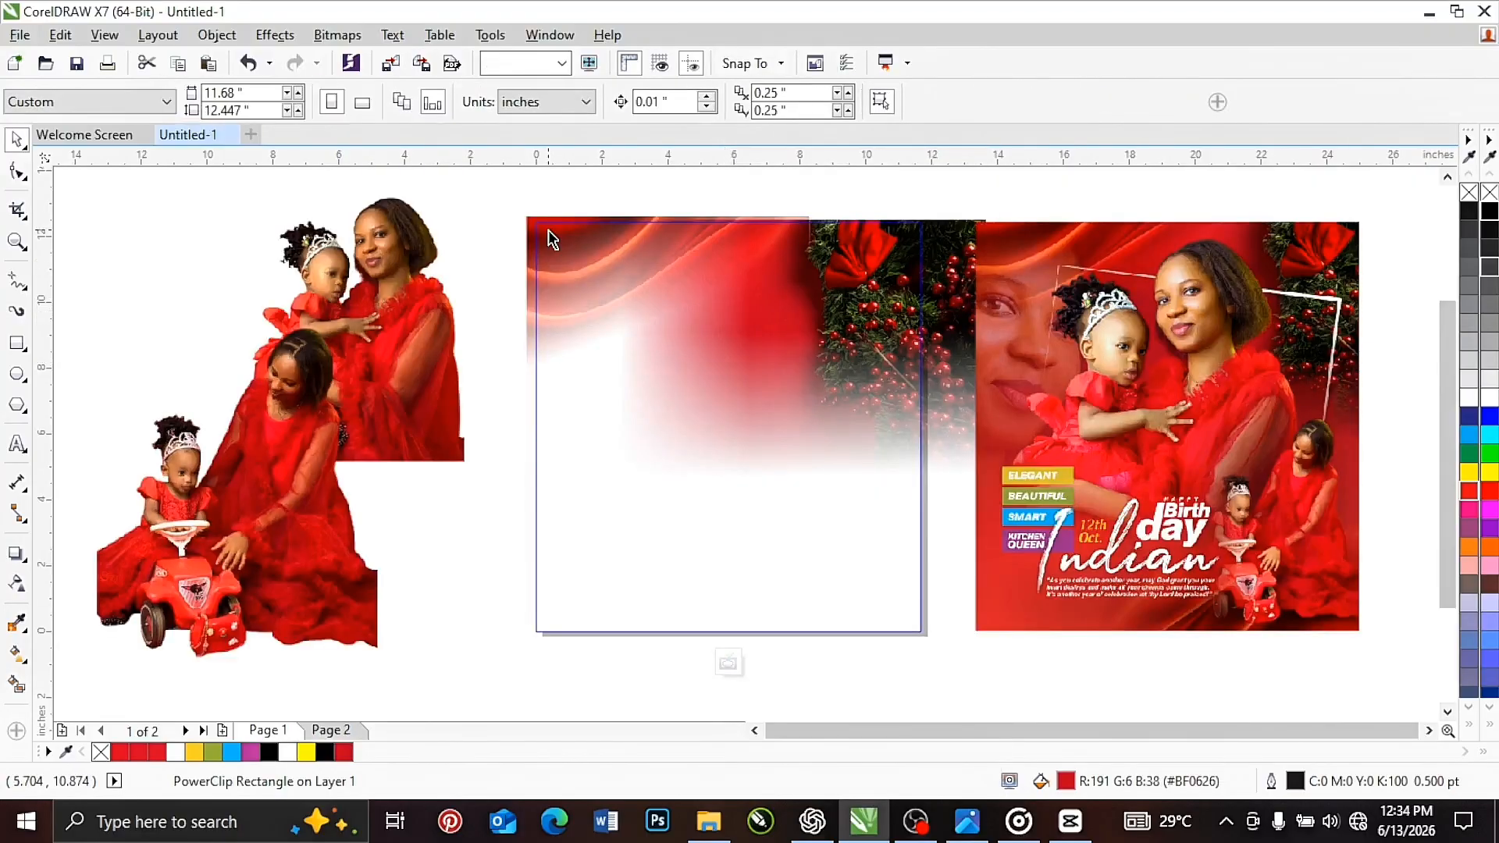
Step: Duplicate the faded fabric image, flip the copy vertically and place it over the page's lower-right corner
click(533, 218)
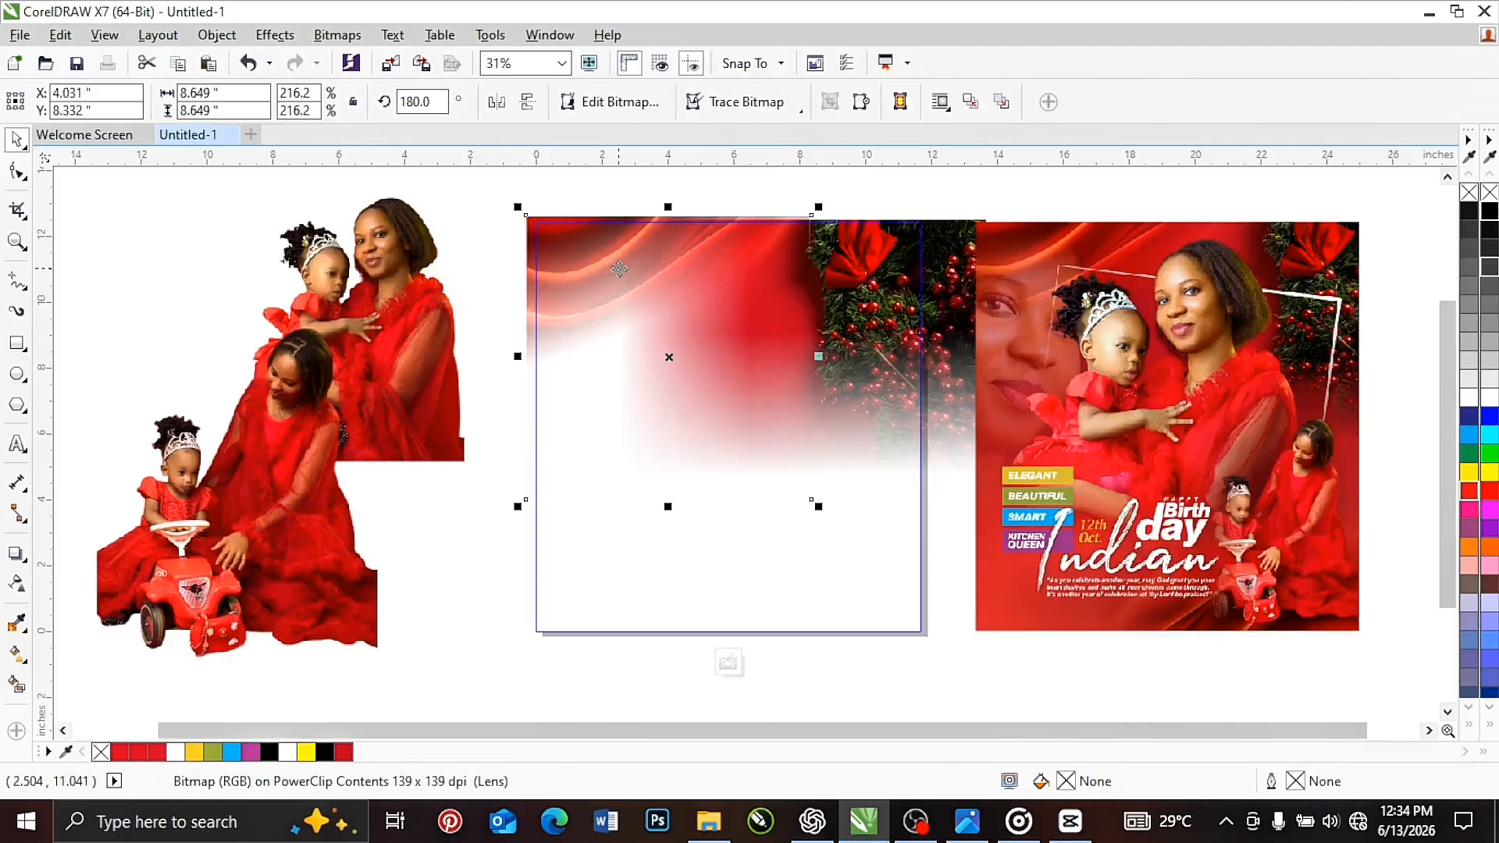
drag(619, 268, 624, 377)
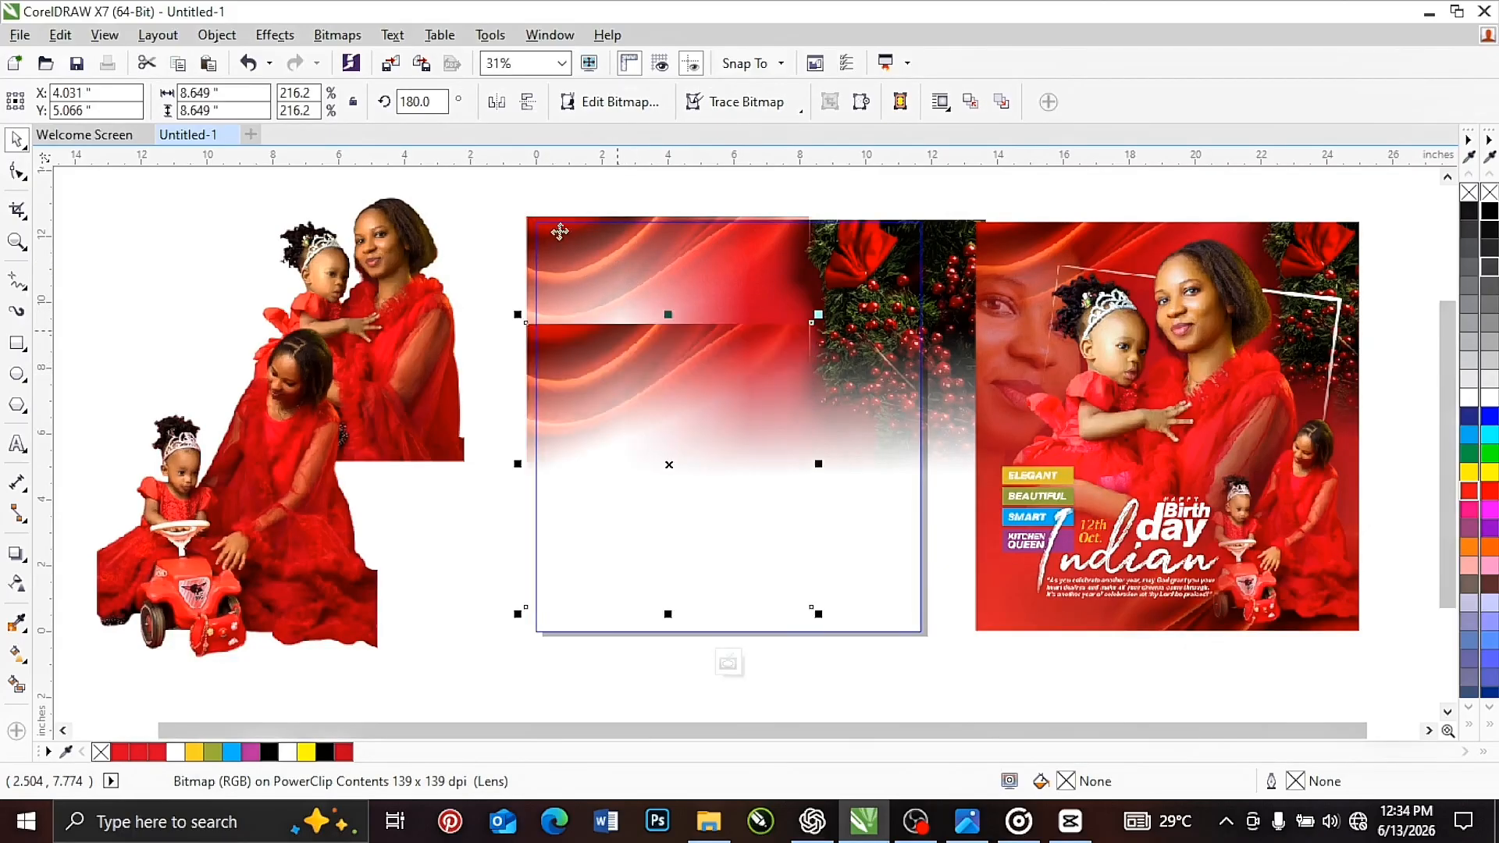
click(529, 103)
drag(652, 576, 766, 608)
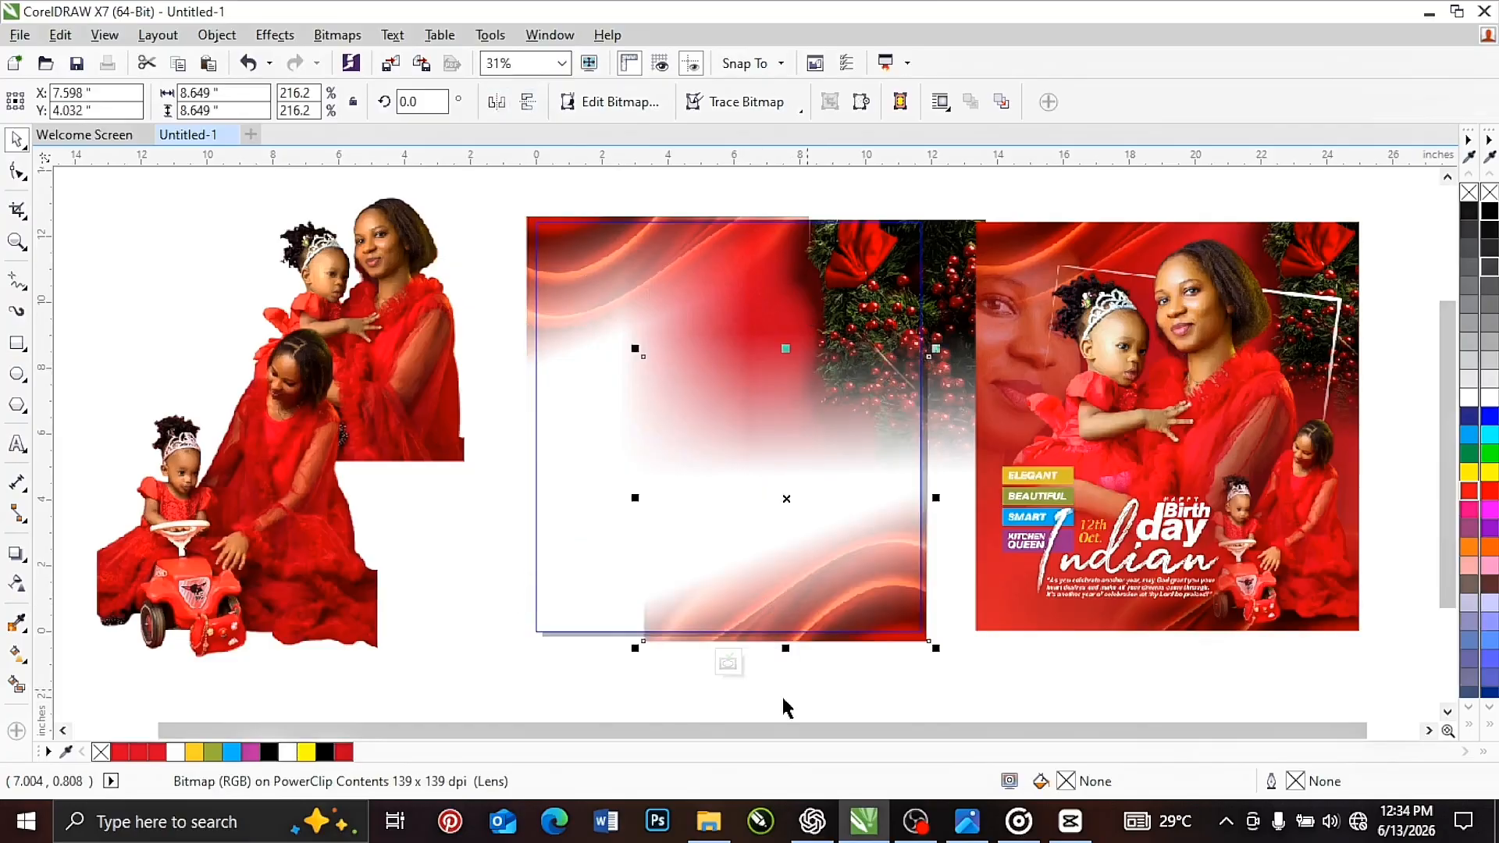
click(435, 518)
Step: Duplicate the portrait of the woman holding the child onto the page and crop the copy to the woman's head and shoulders
click(409, 273)
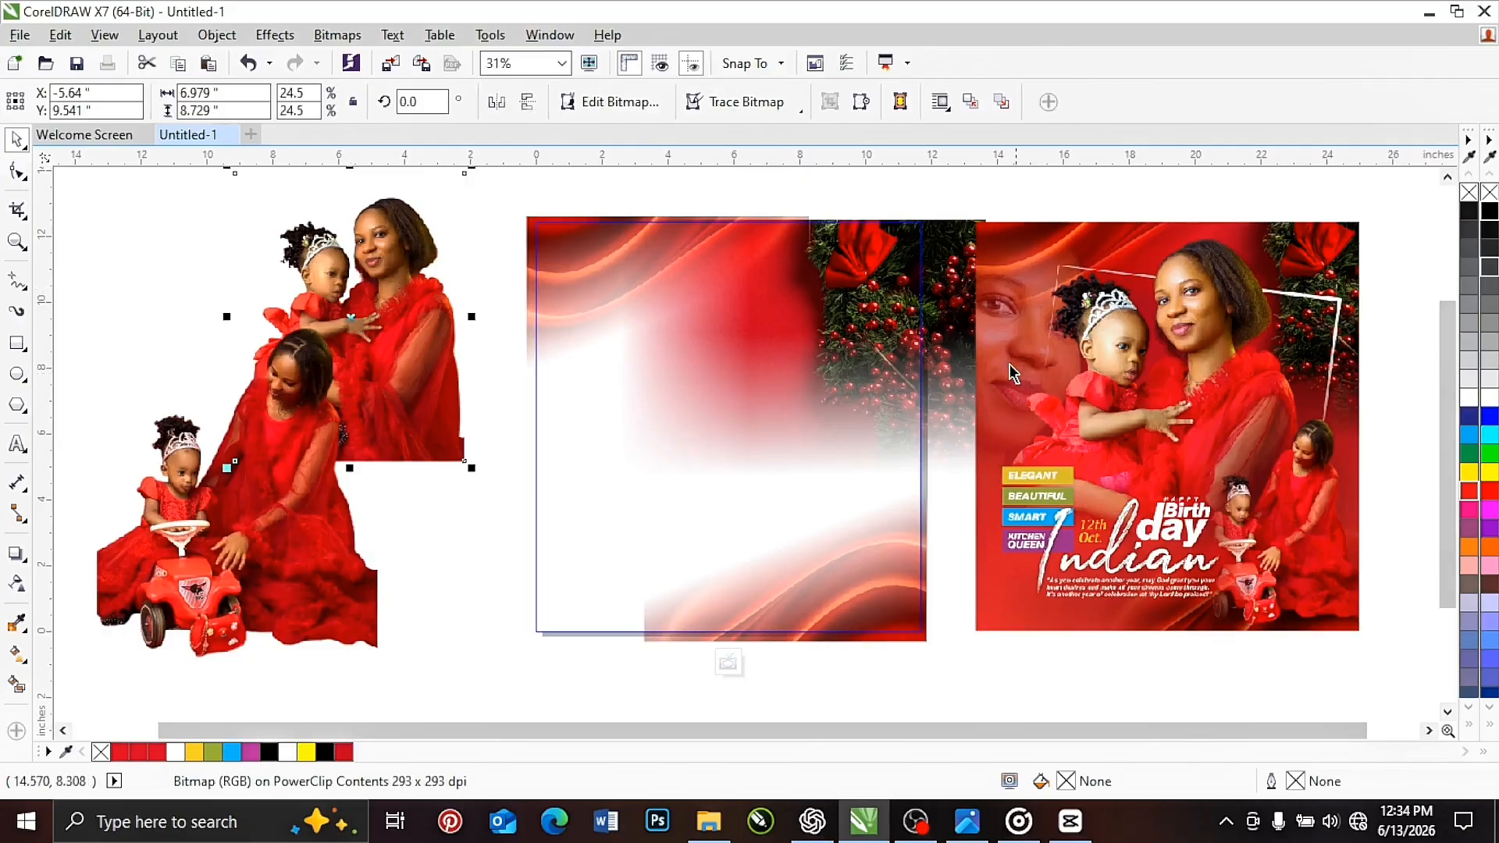
drag(374, 239, 624, 357)
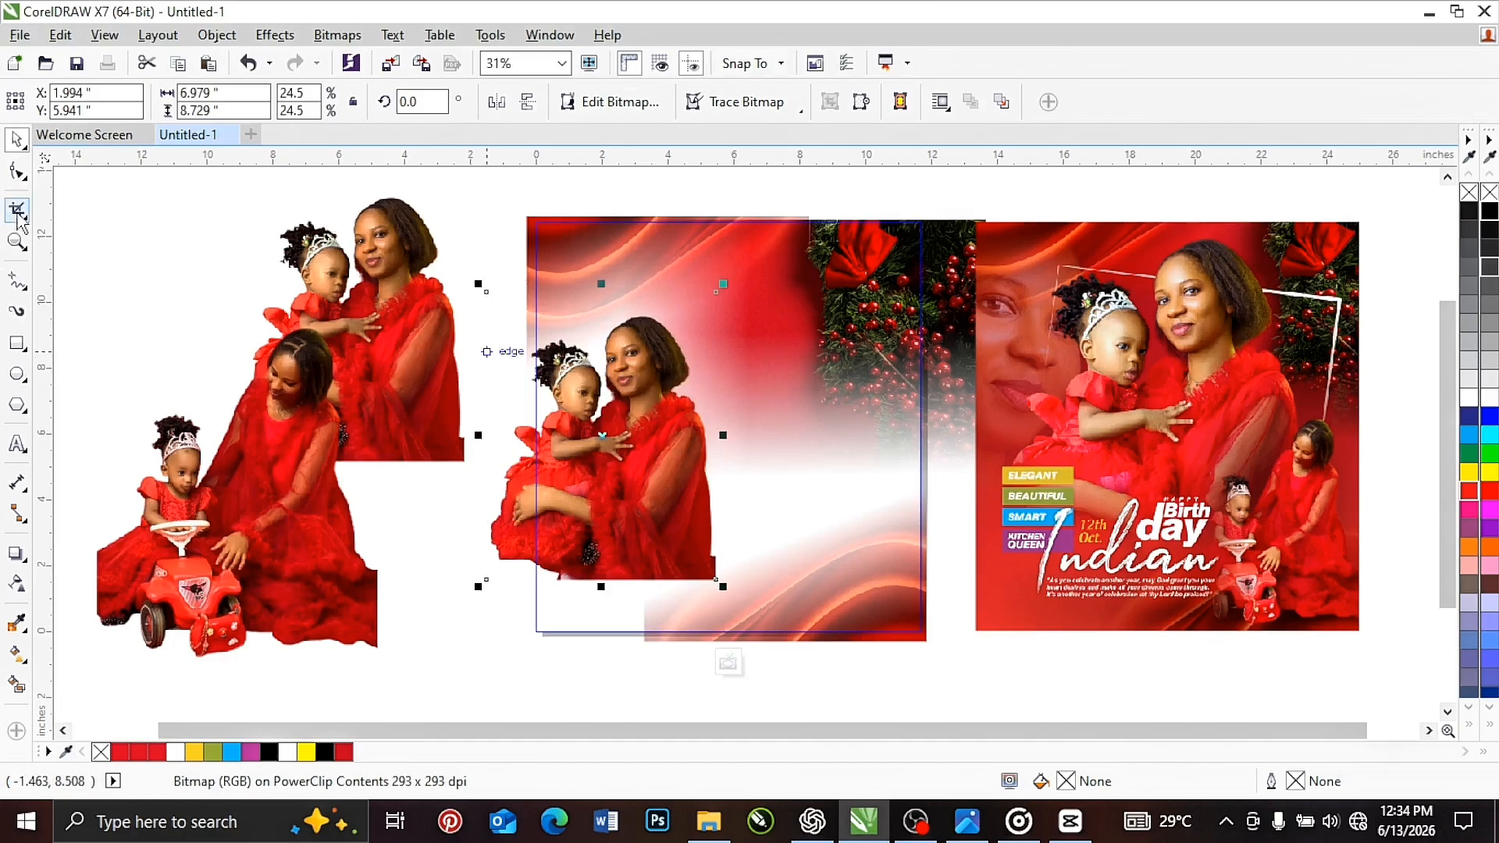
click(17, 211)
drag(631, 398, 715, 436)
scroll(640, 387, up, 2)
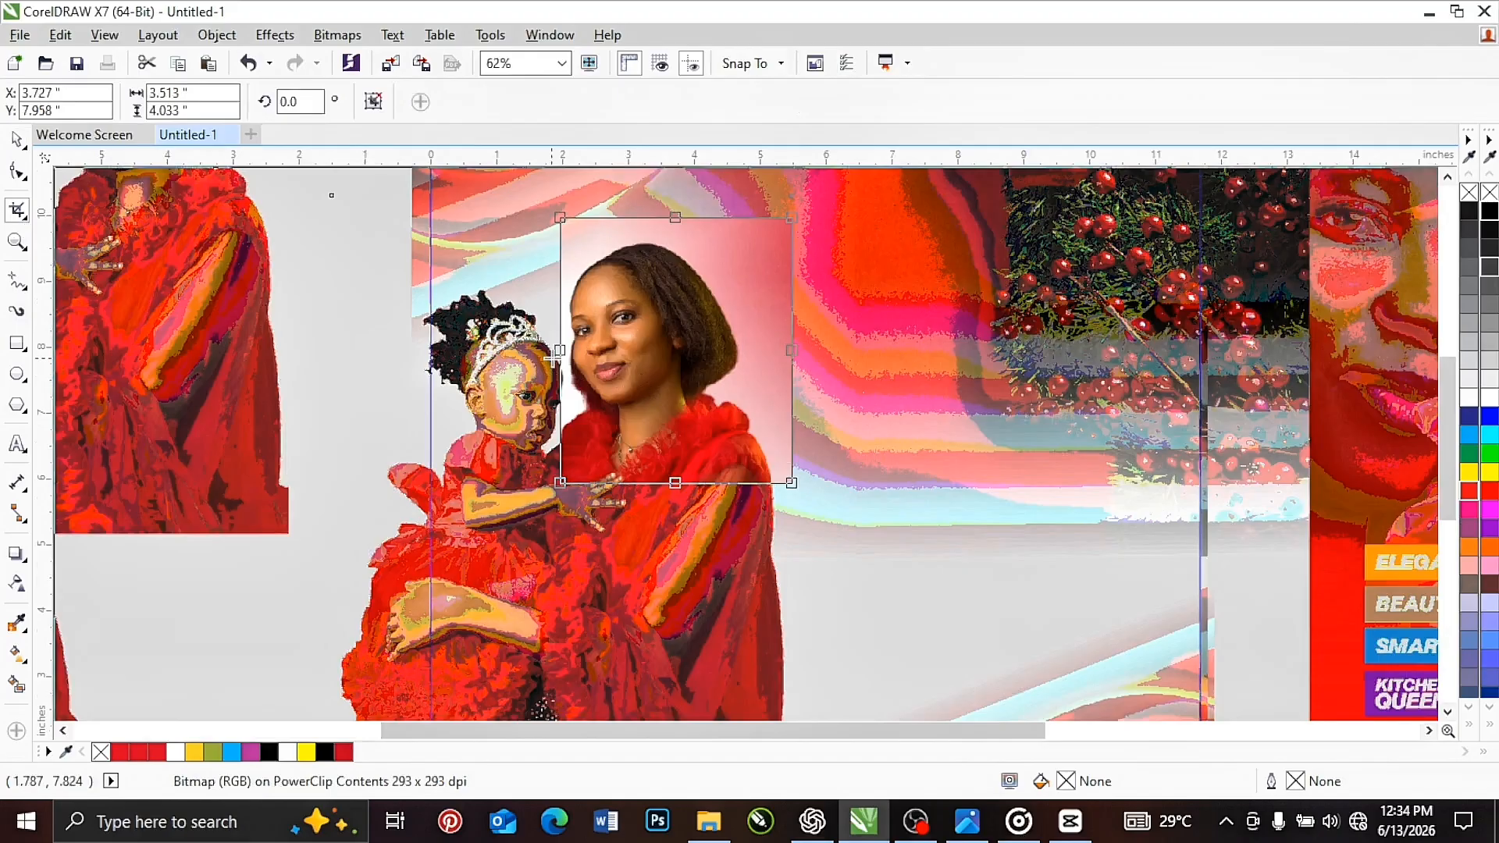
drag(560, 351, 566, 351)
double_click(627, 349)
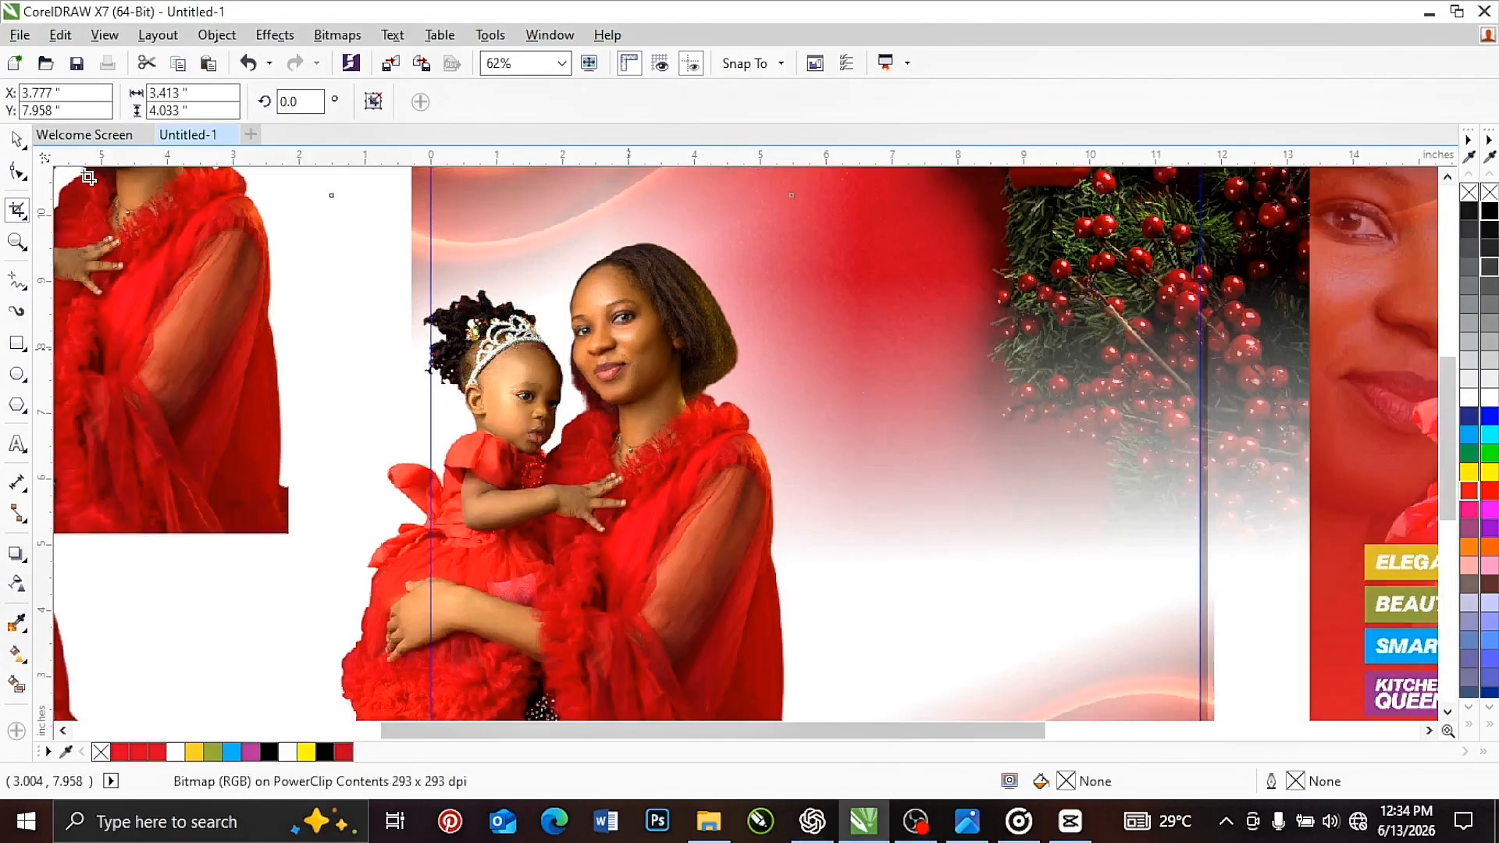
click(17, 139)
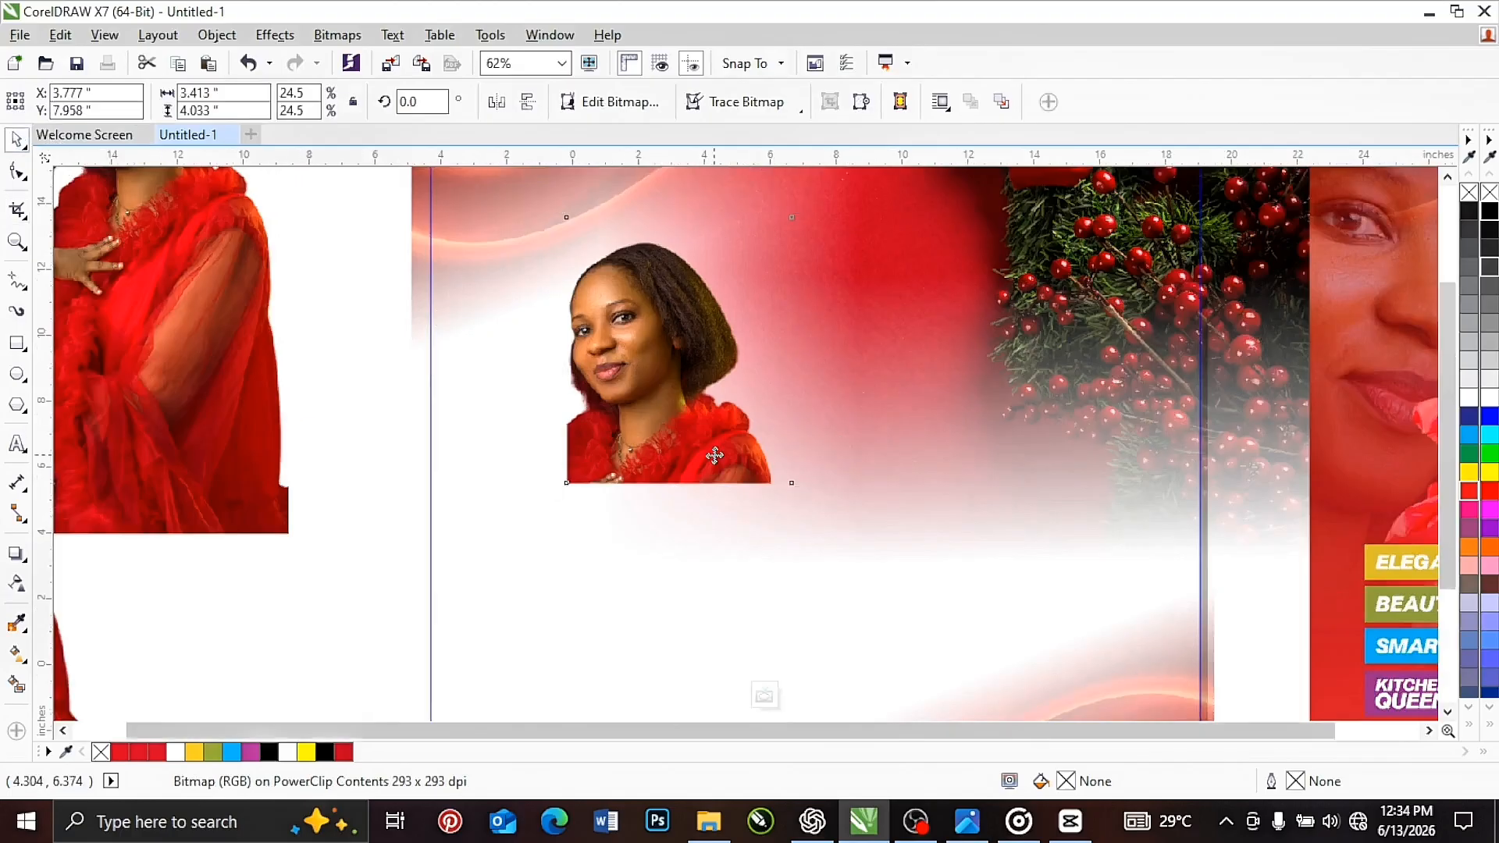
Step: Mirror the cropped head portrait horizontally, enlarge it to about 10.2 × 12.1 inches and position it across the page's left edge
scroll(712, 454, down, 1)
click(497, 102)
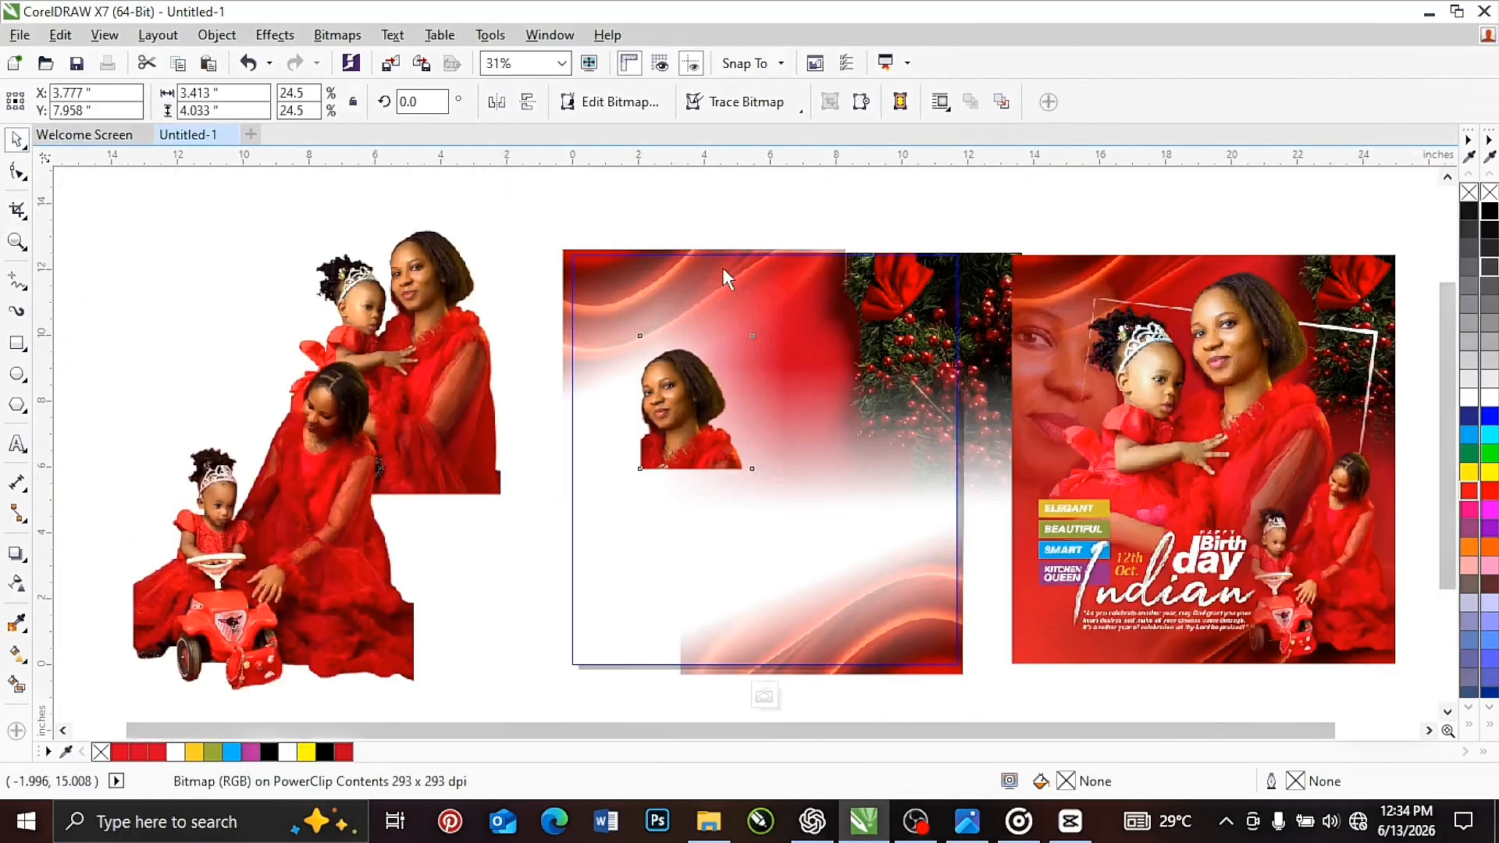
drag(726, 429, 610, 325)
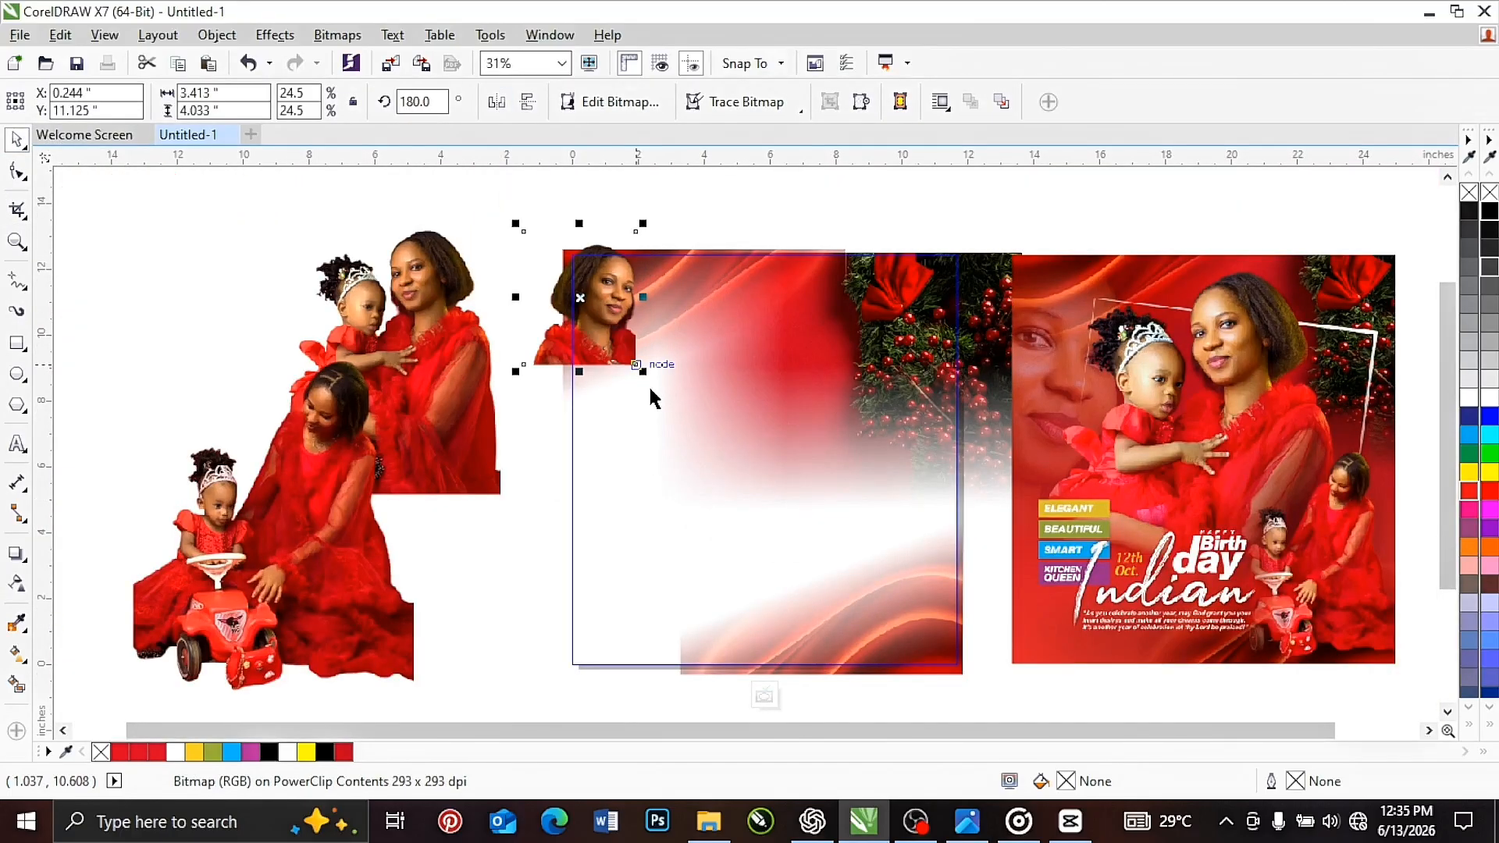
drag(642, 377, 761, 513)
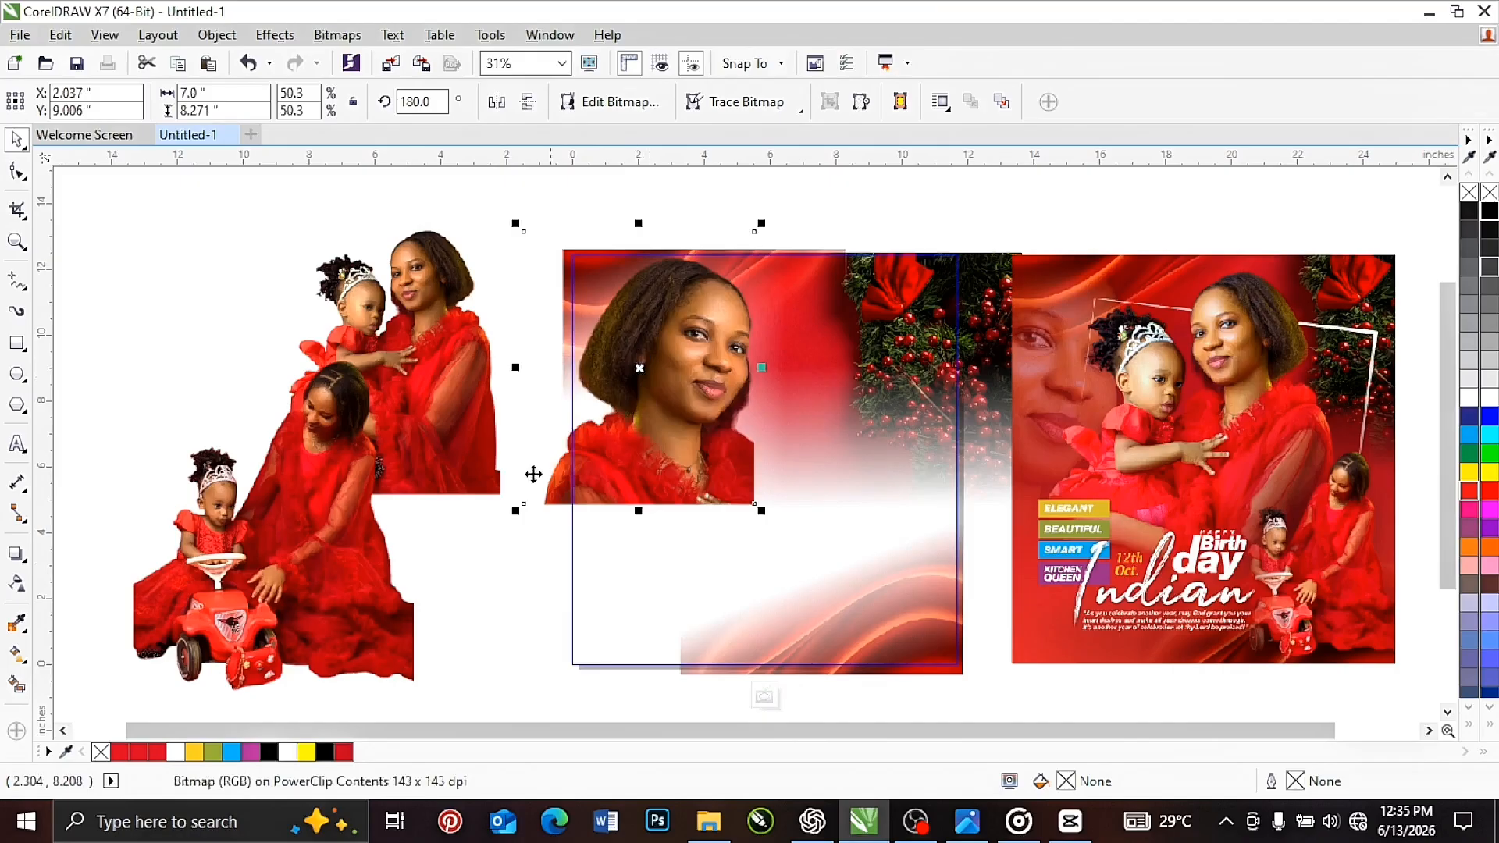
drag(519, 511, 370, 682)
drag(636, 385, 615, 336)
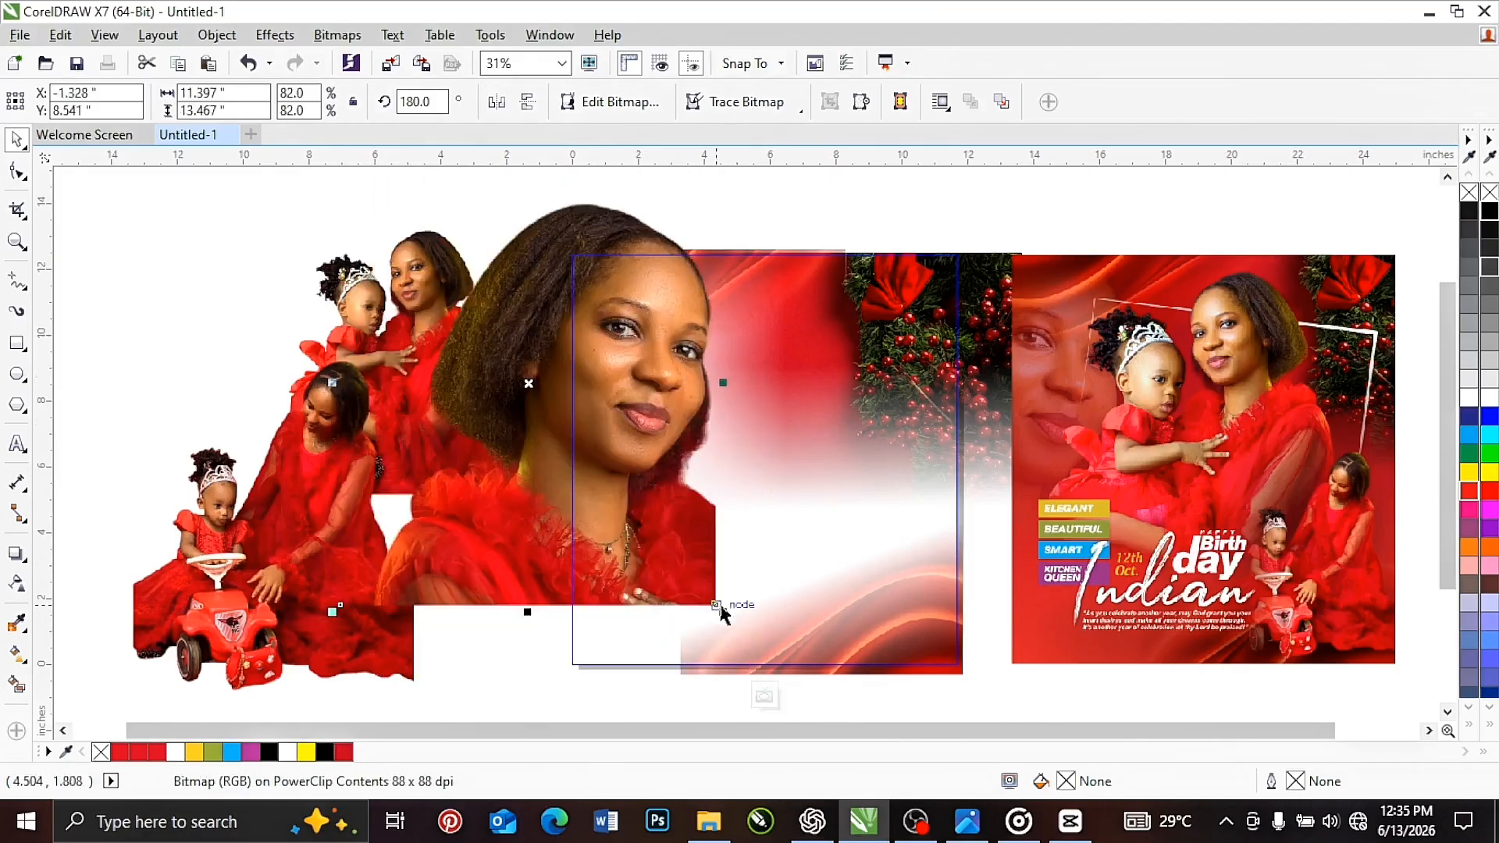
drag(720, 608, 677, 560)
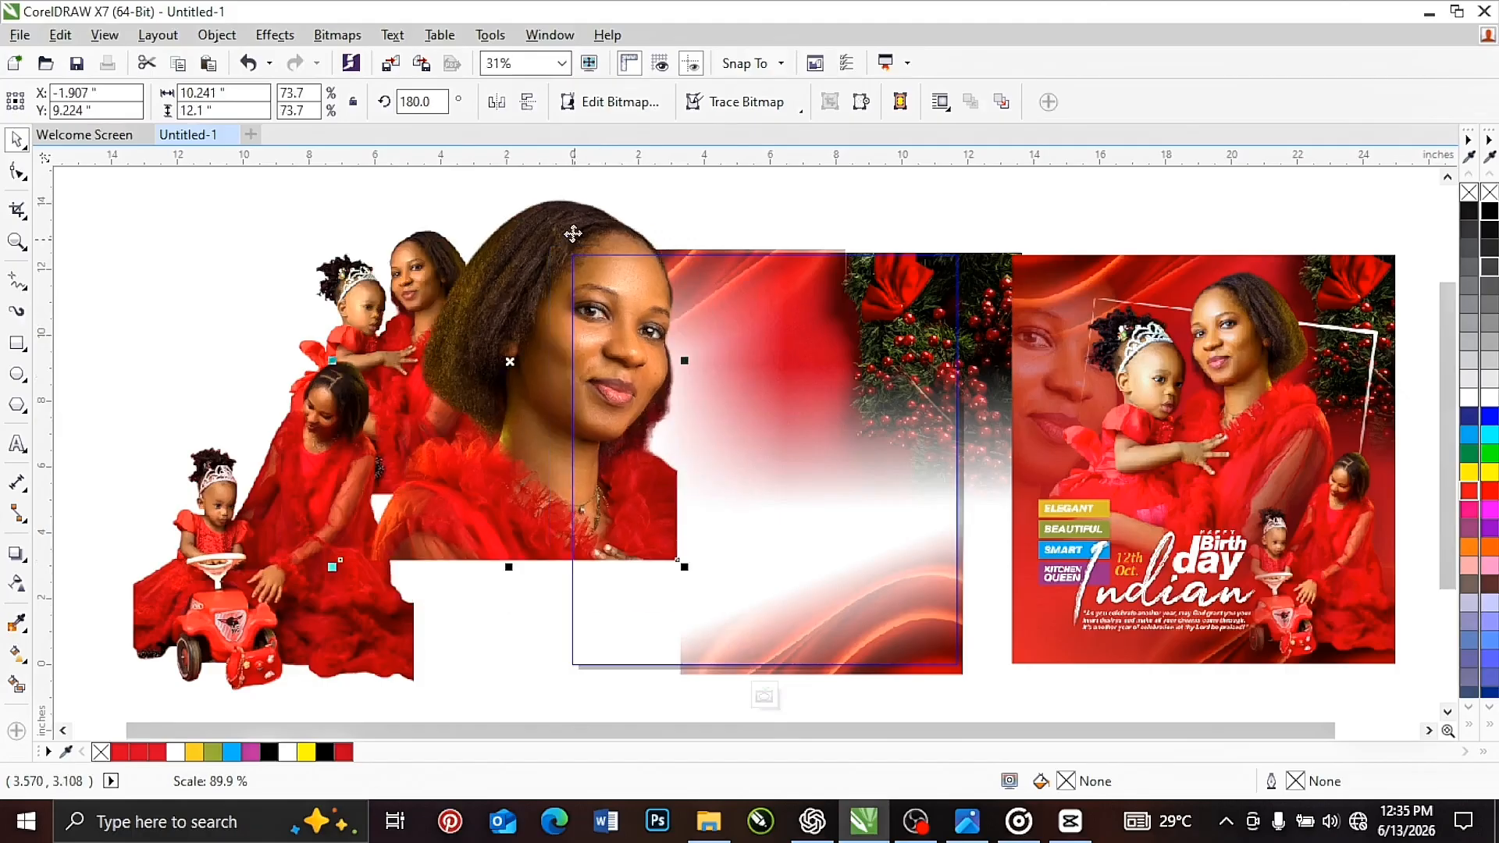
mouse_move(588, 257)
mouse_down()
mouse_move(573, 246)
mouse_move(591, 263)
mouse_up()
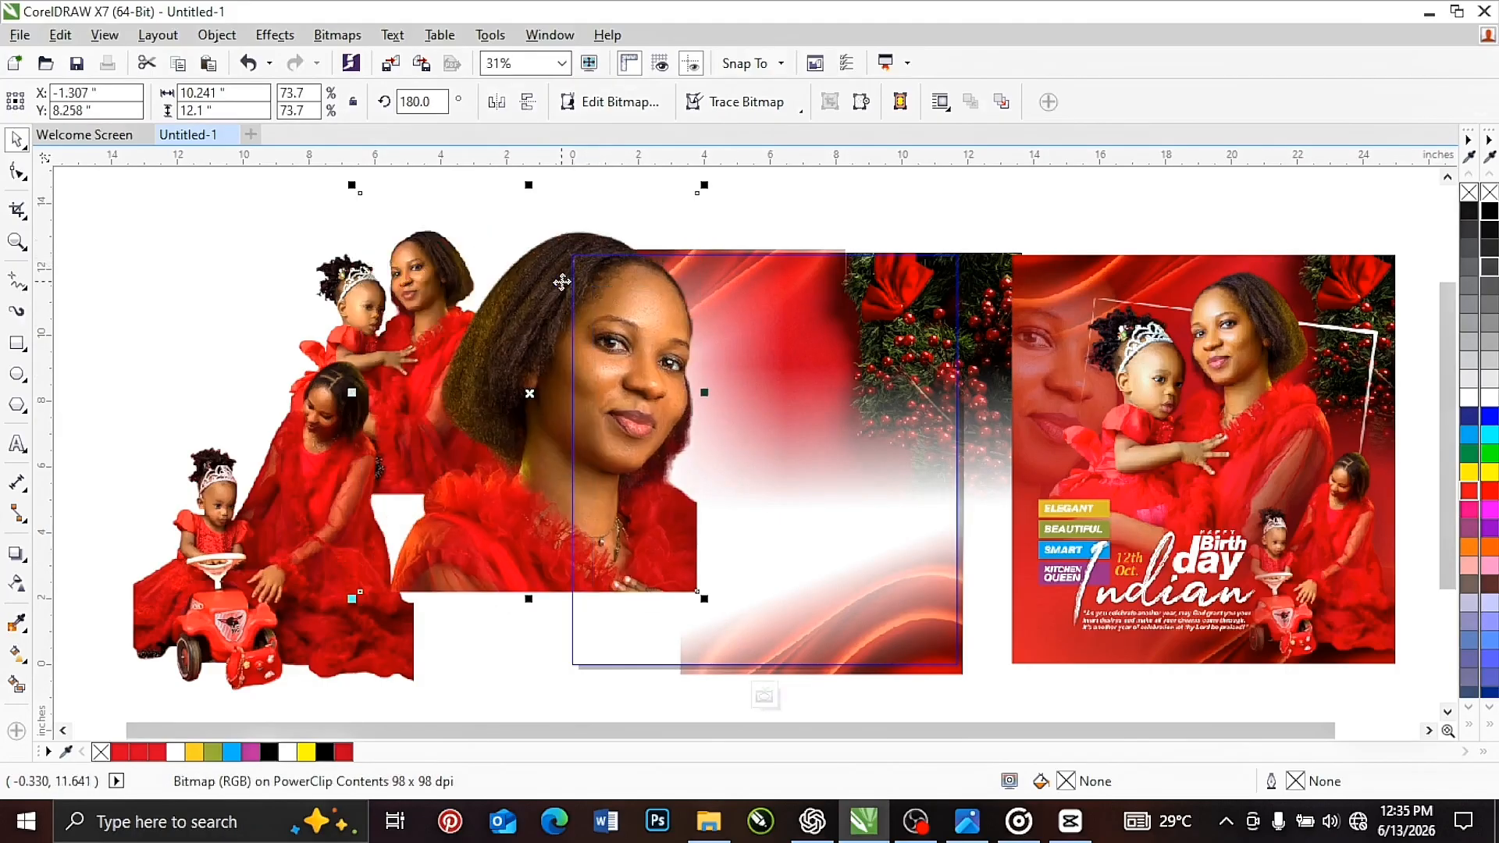
Step: Apply a vertical linear transparency to the enlarged head portrait and adjust its ends so the portrait fades out toward the shoulders
click(17, 583)
drag(614, 217, 606, 541)
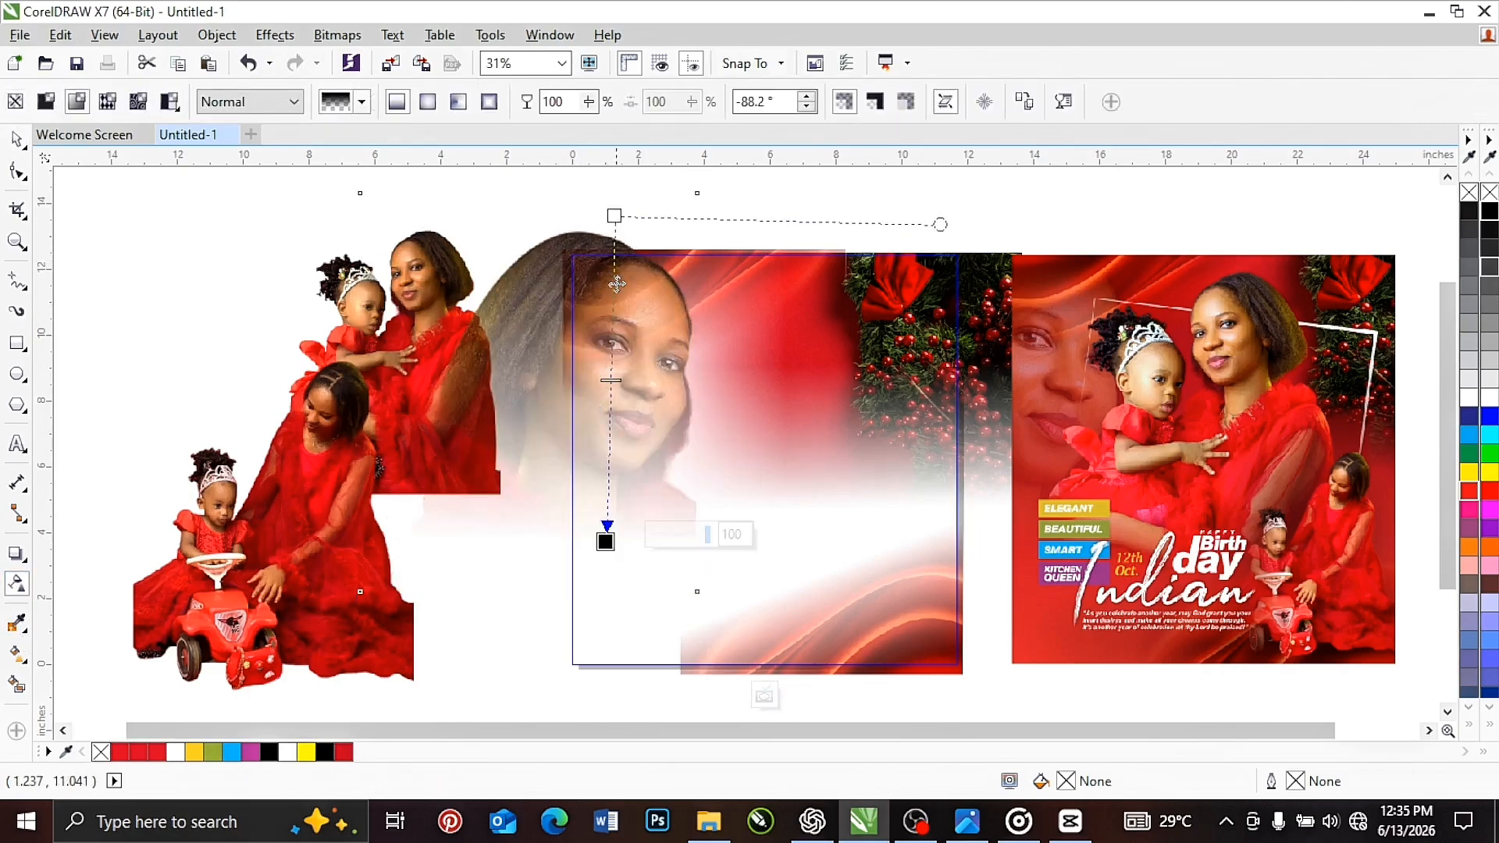
drag(616, 217, 622, 275)
scroll(622, 275, down, 1)
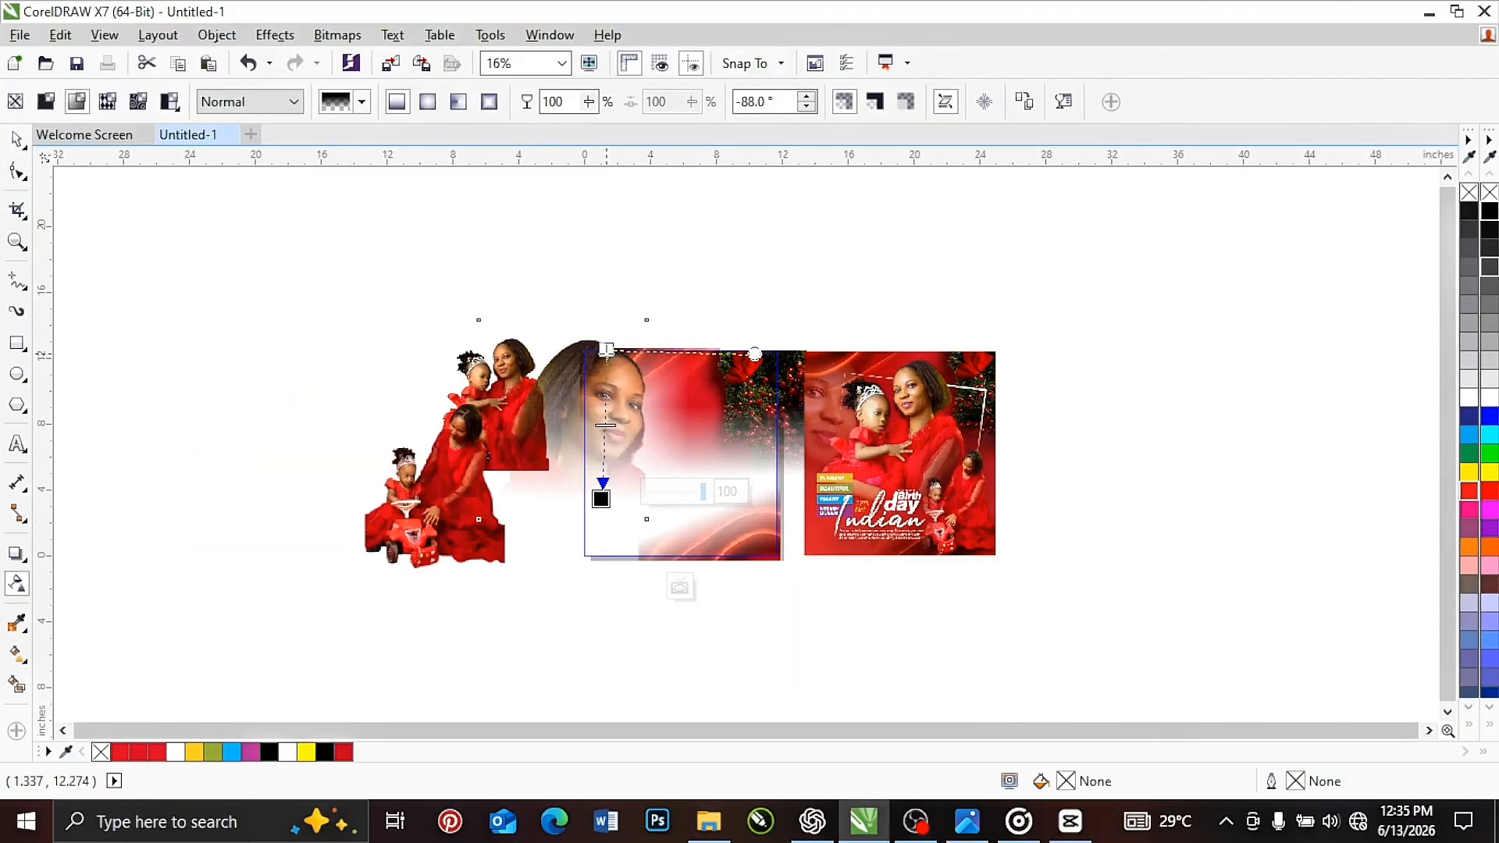
drag(608, 353, 601, 247)
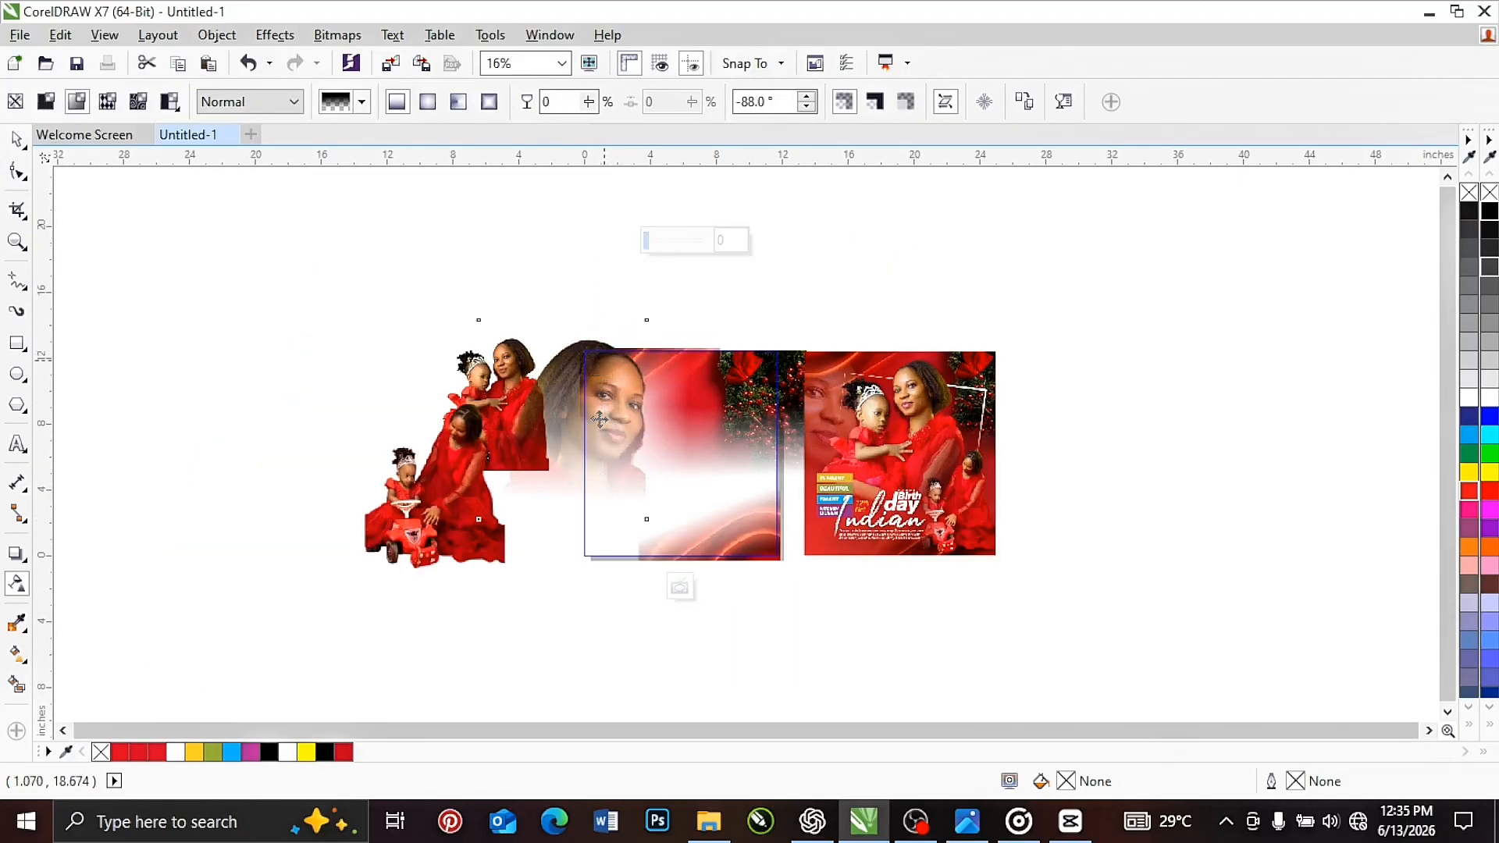
scroll(601, 430, up, 1)
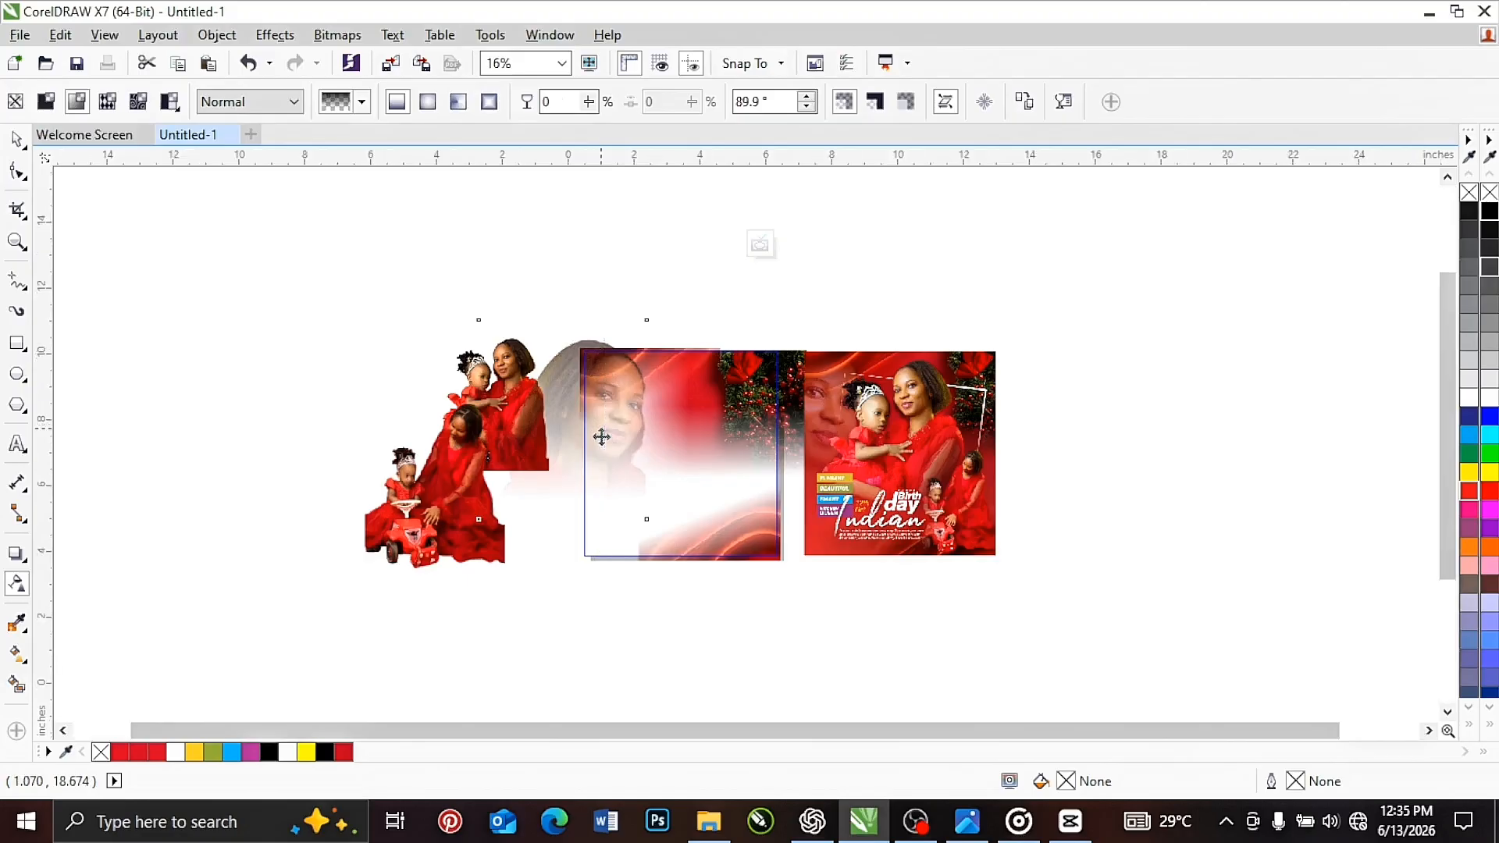
scroll(622, 559, up, 1)
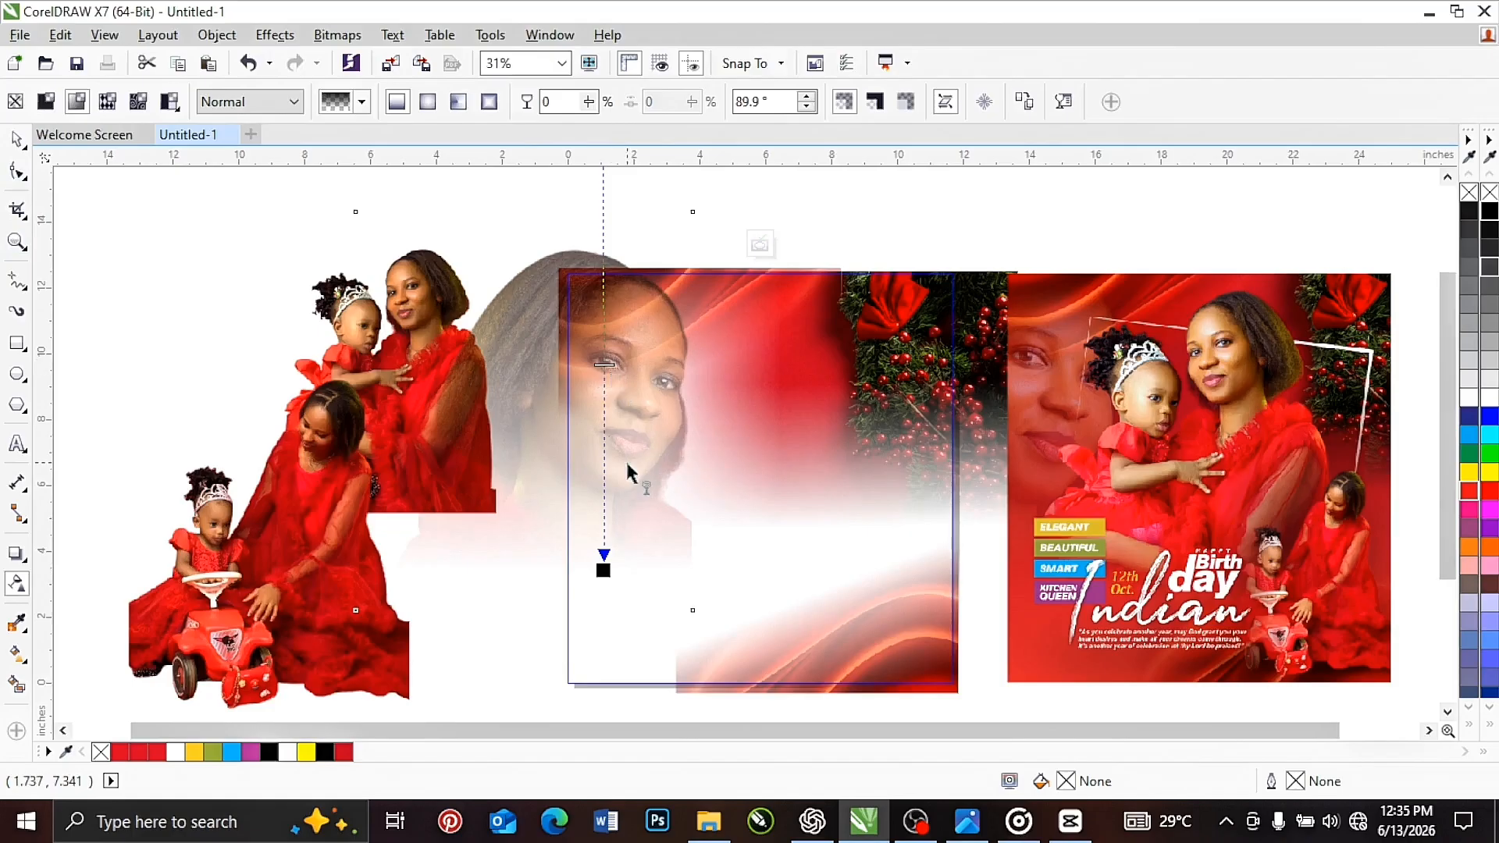
drag(603, 263, 605, 337)
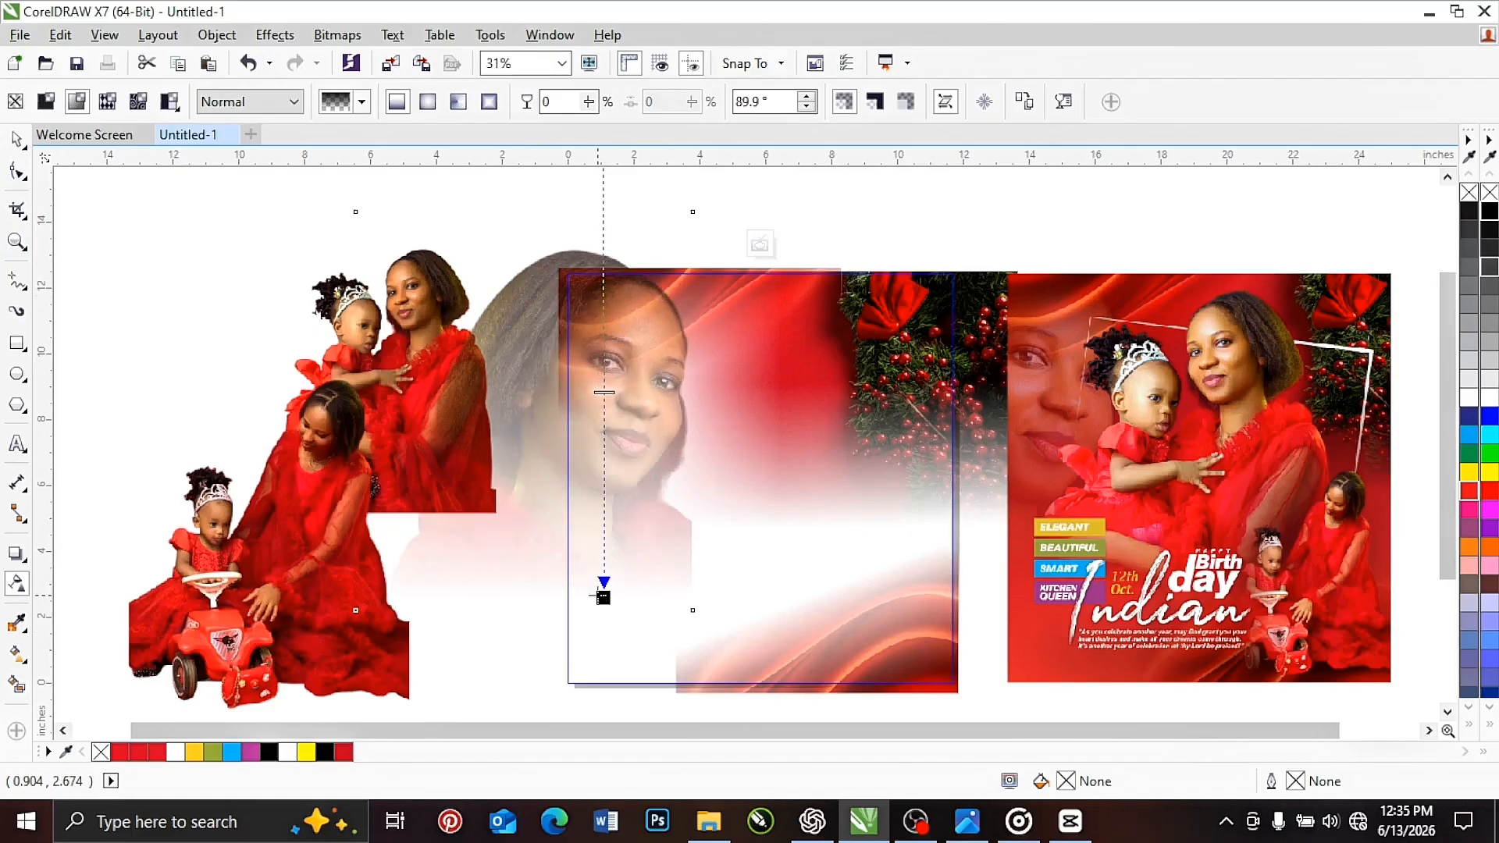
drag(599, 595, 590, 569)
click(18, 140)
click(211, 242)
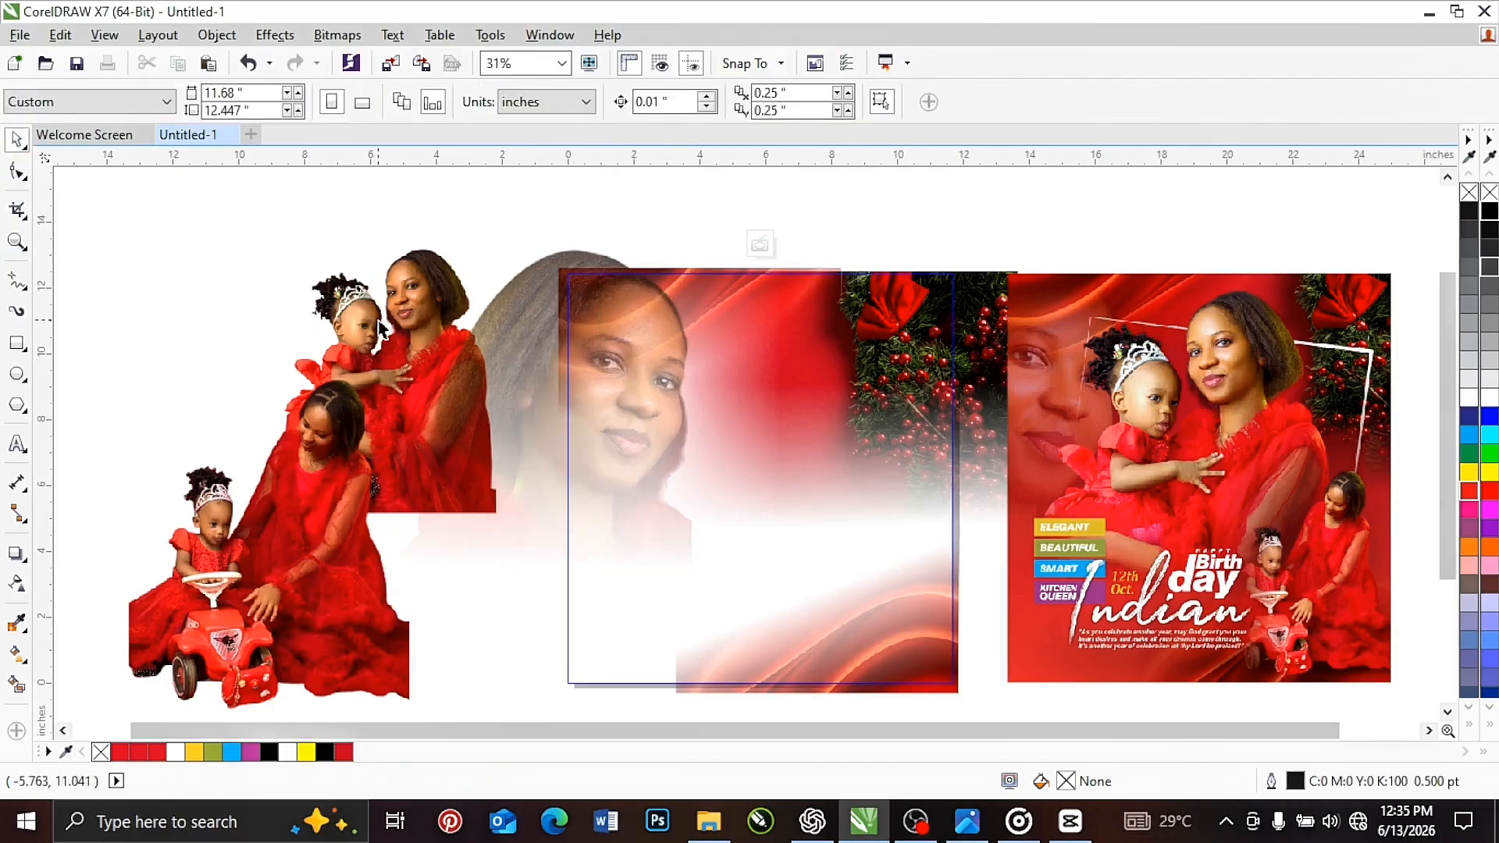
Step: Duplicate the portrait of the woman holding the child onto the page and enlarge the copy to about 8.1 × 10.2 inches
drag(379, 322, 634, 377)
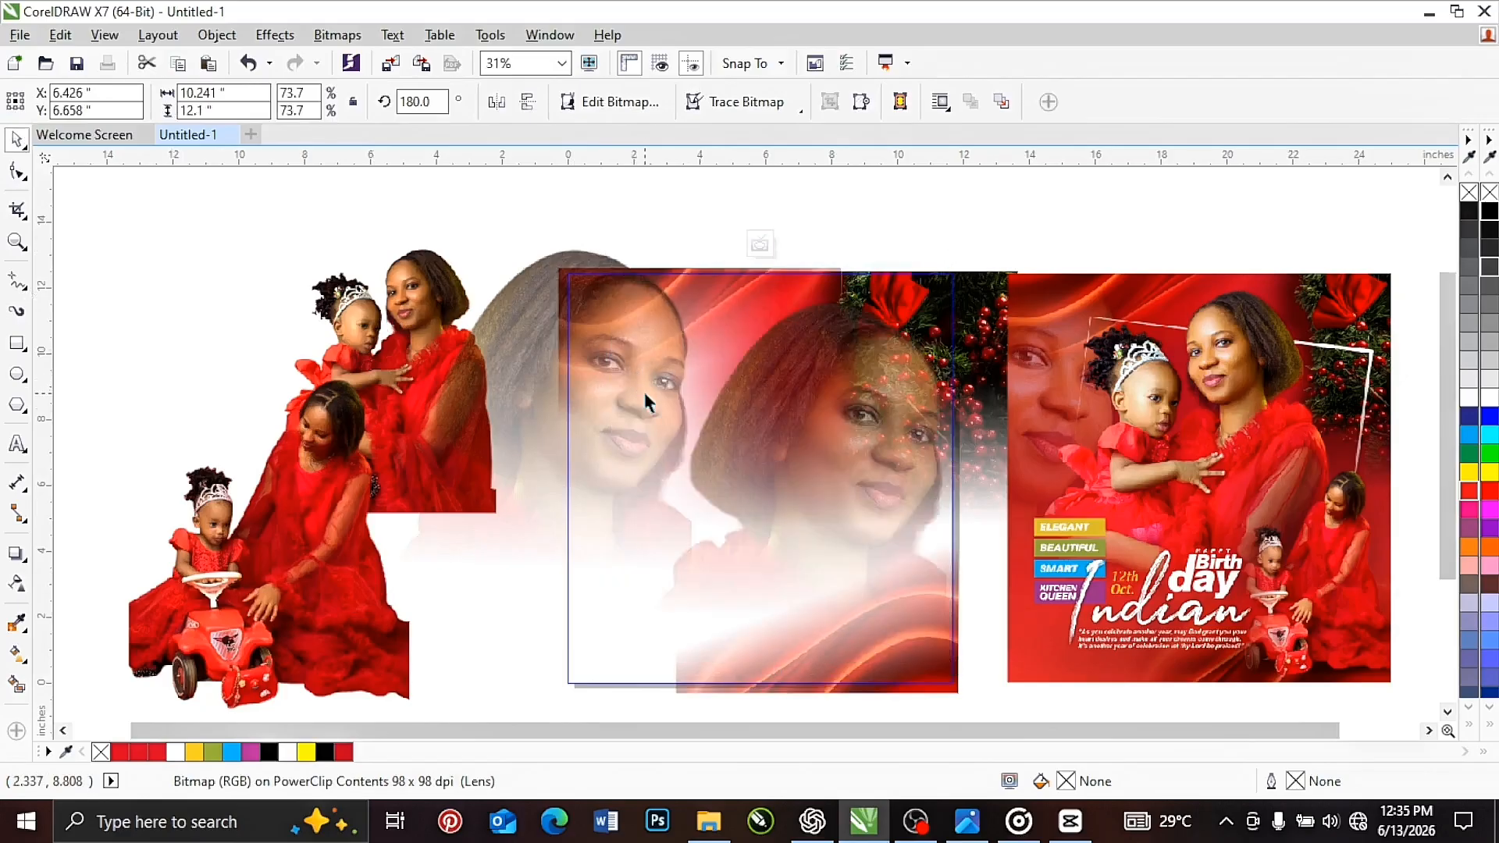
key(Delete)
drag(378, 383, 759, 478)
right_click(759, 478)
drag(647, 320, 602, 266)
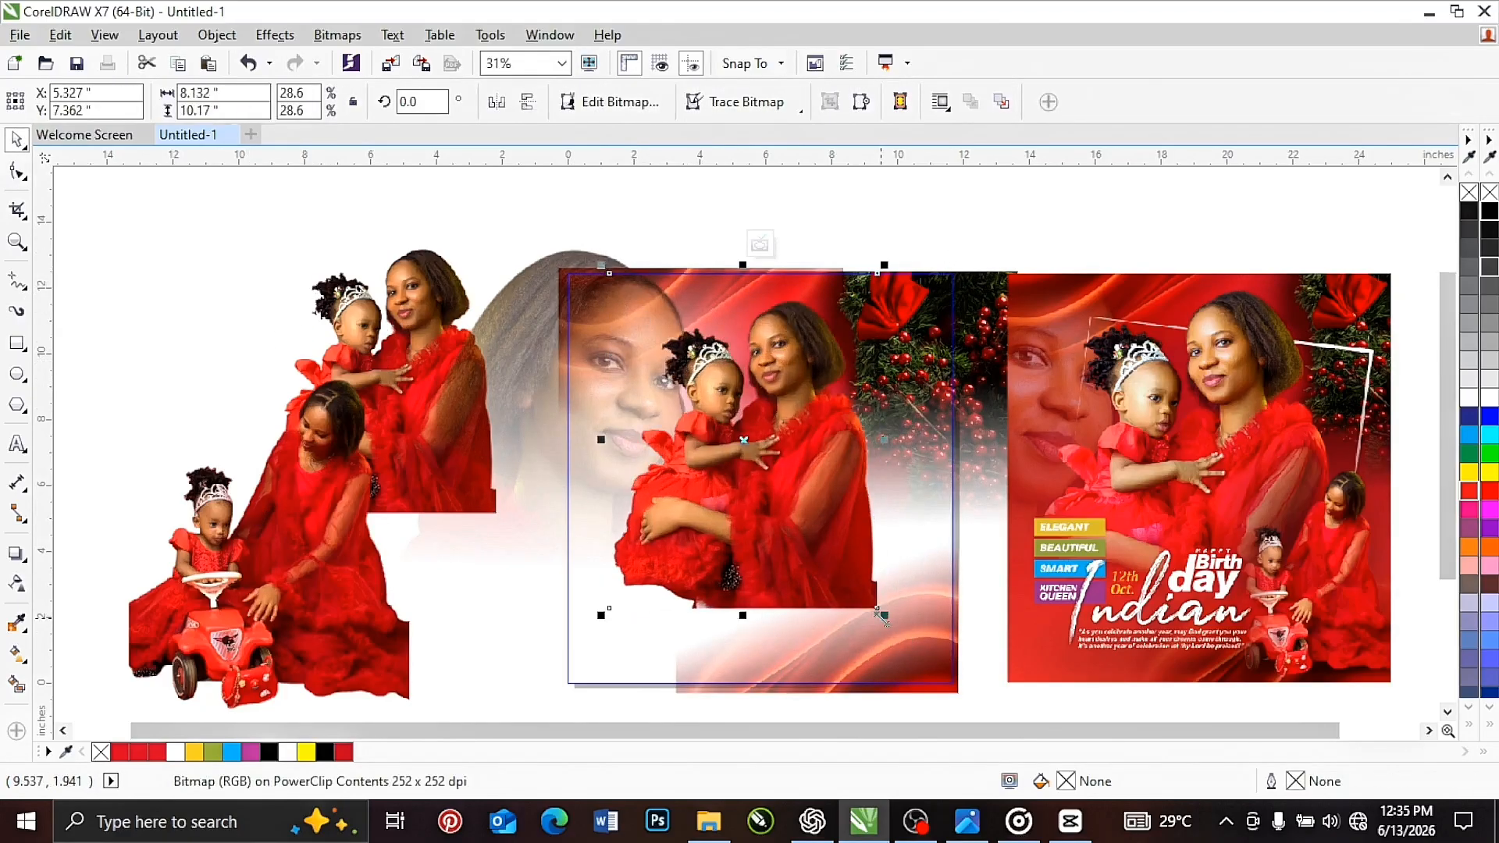
Step: Enlarge the portrait copy on the page to about 9.7 × 12.1 inches and position it centrally over the background
drag(884, 615, 923, 665)
drag(982, 292, 986, 294)
click(744, 524)
drag(601, 665, 590, 678)
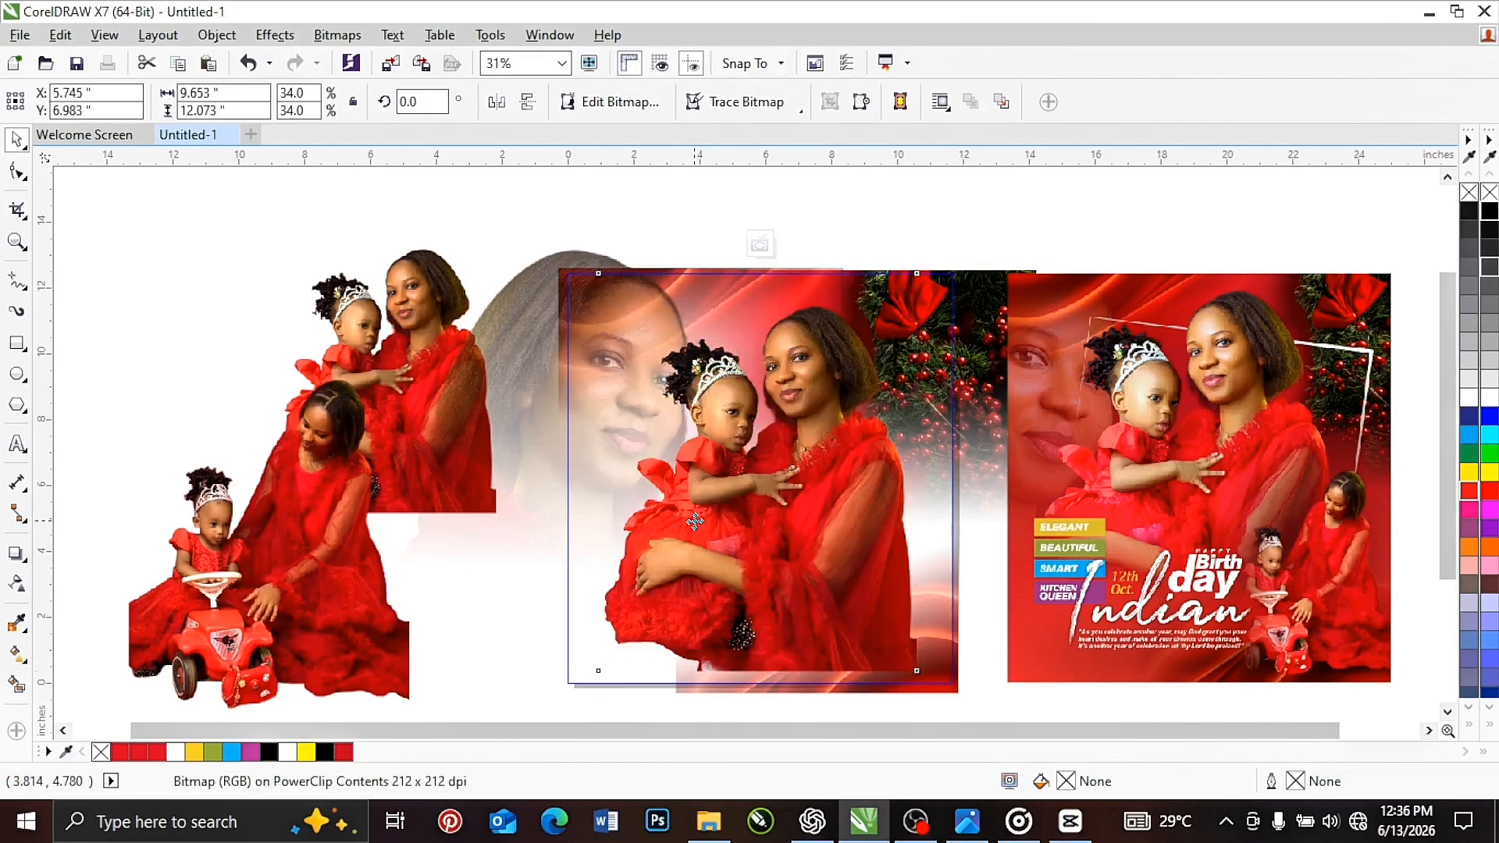
drag(694, 526, 814, 574)
Step: Apply a diagonal linear transparency to the large portrait so the child's dress fades out toward the lower left
click(17, 583)
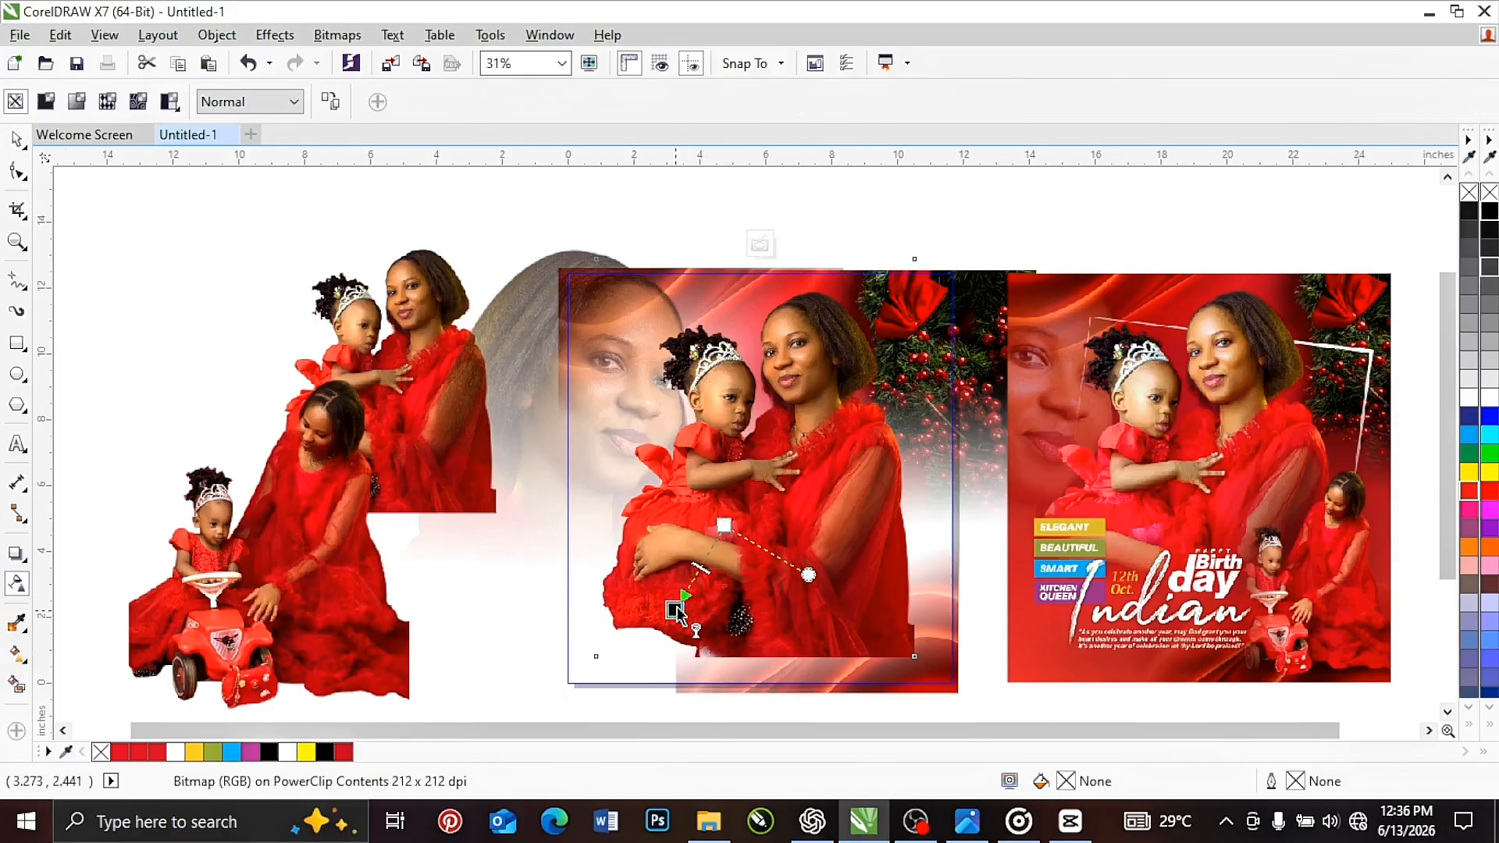
drag(696, 587, 695, 590)
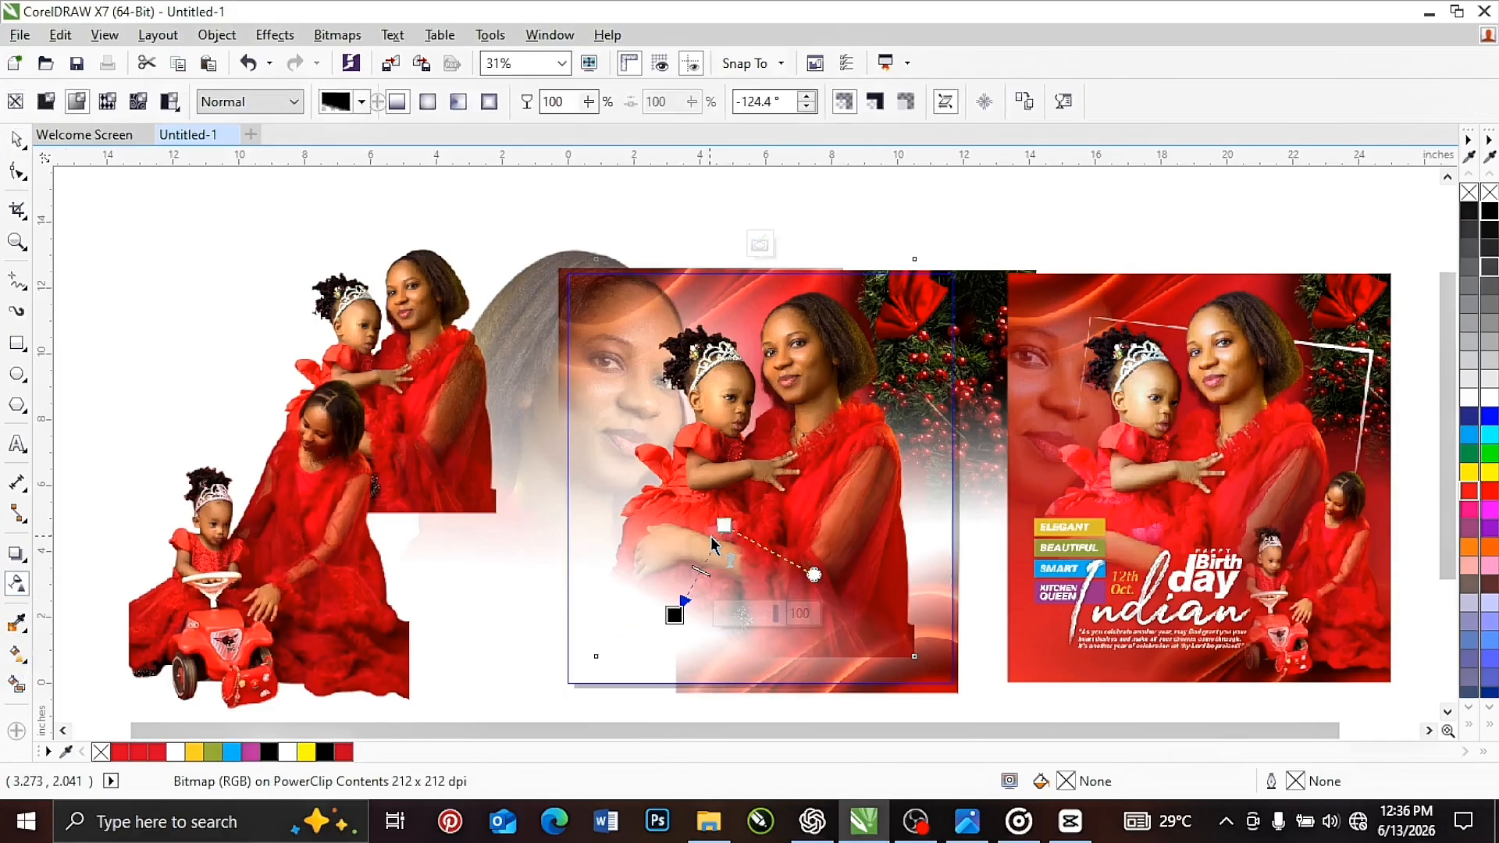
drag(723, 525, 726, 515)
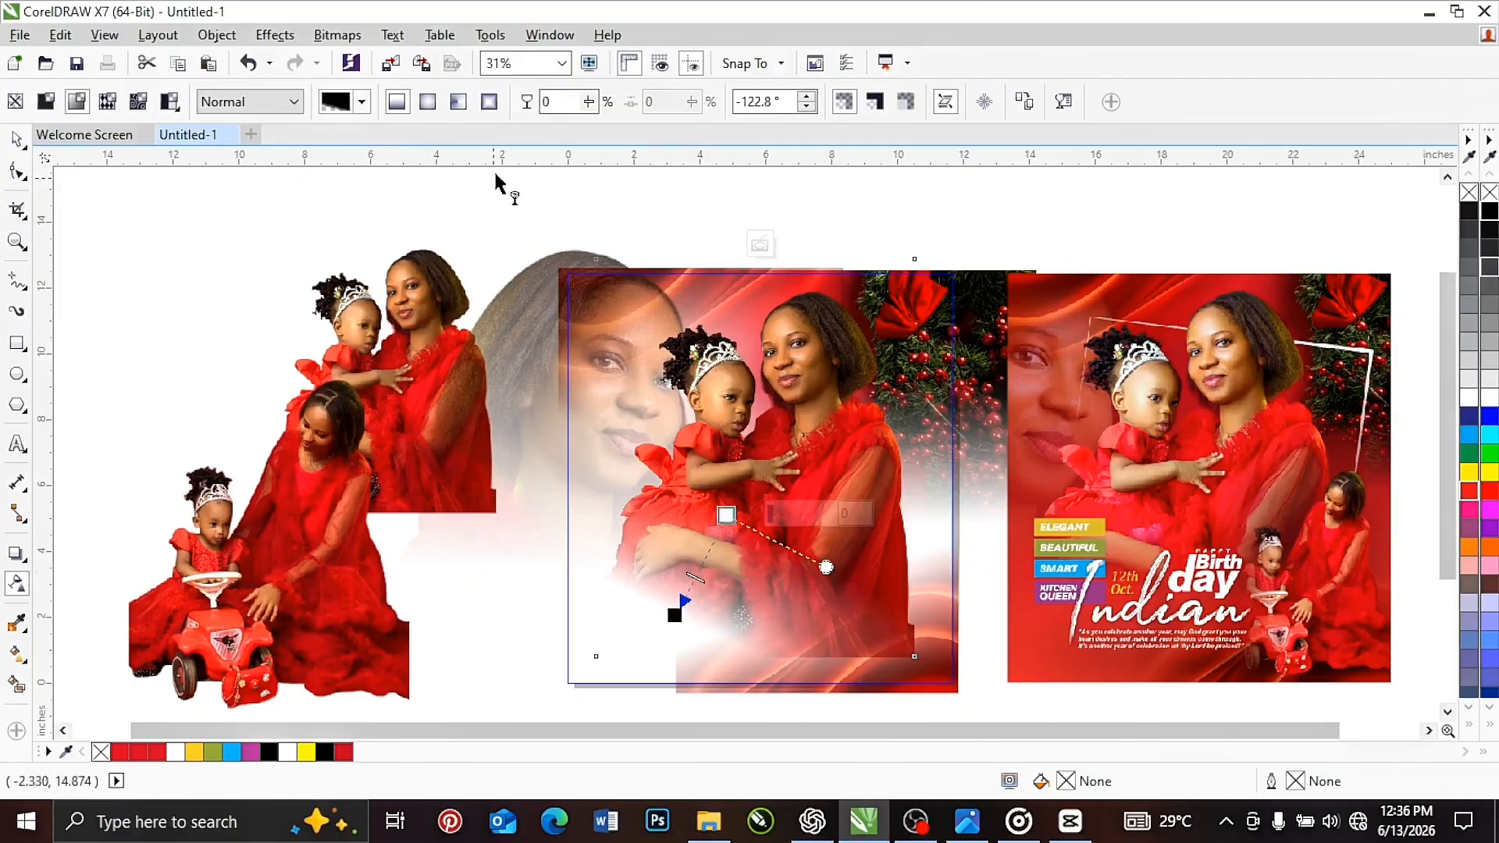
Step: Convert the faded portrait to a 300 dpi bitmap and apply a second linear transparency that fades its lower-right part
click(337, 36)
click(402, 57)
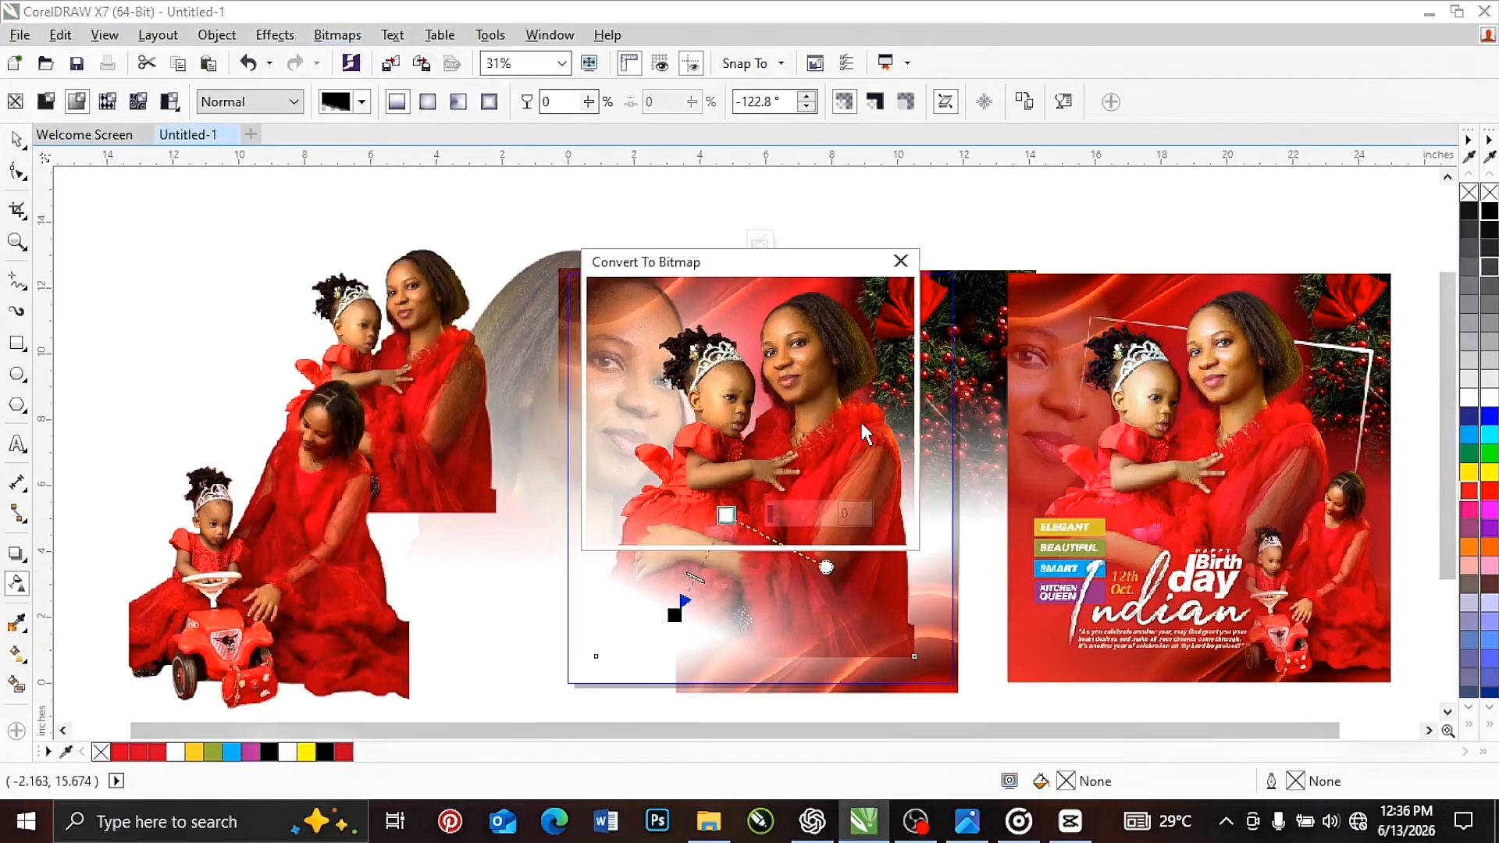
click(685, 526)
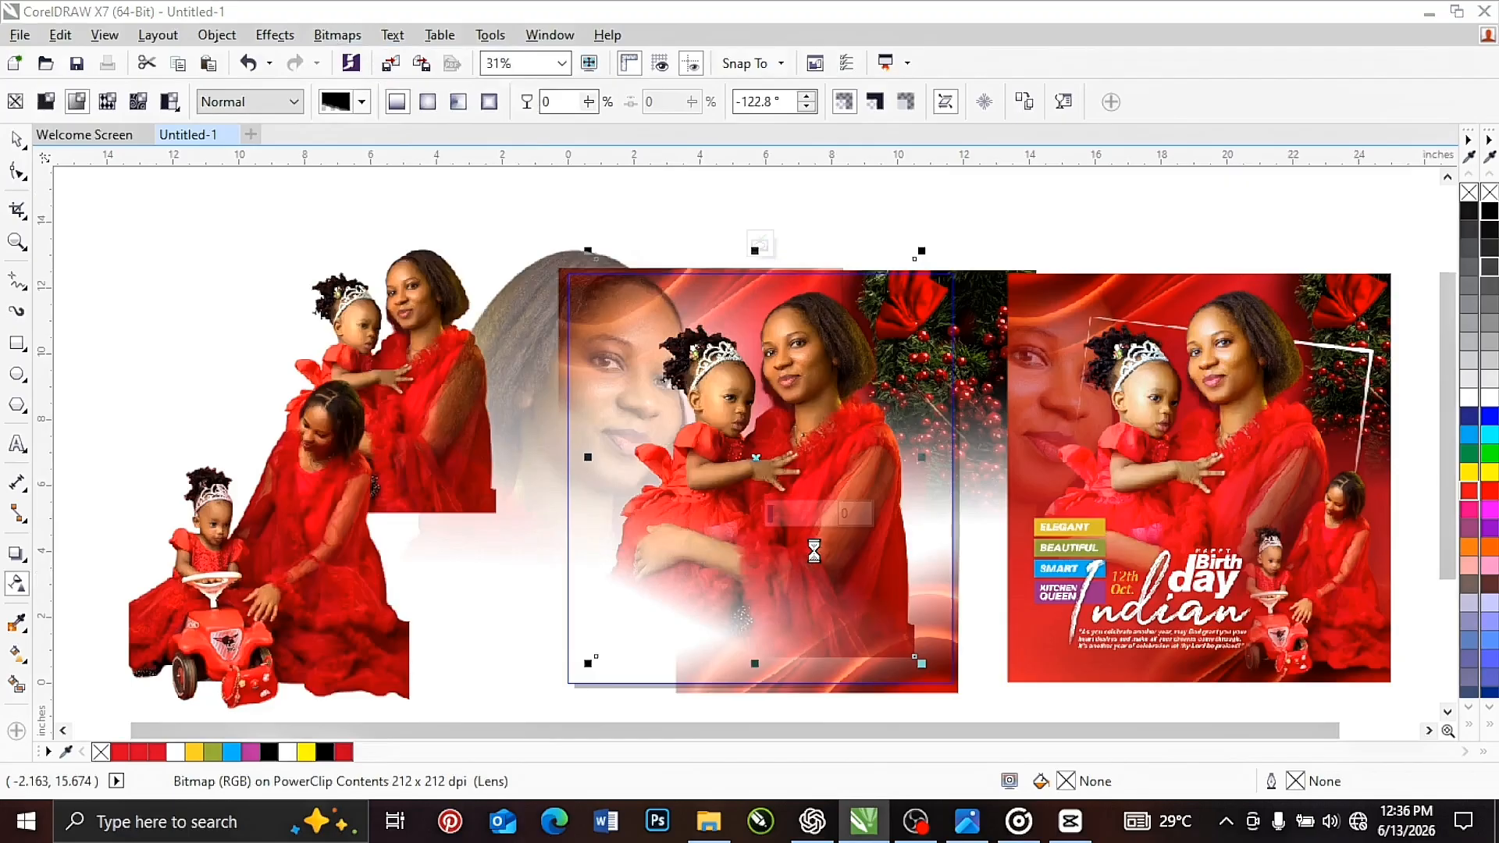
drag(797, 539, 856, 622)
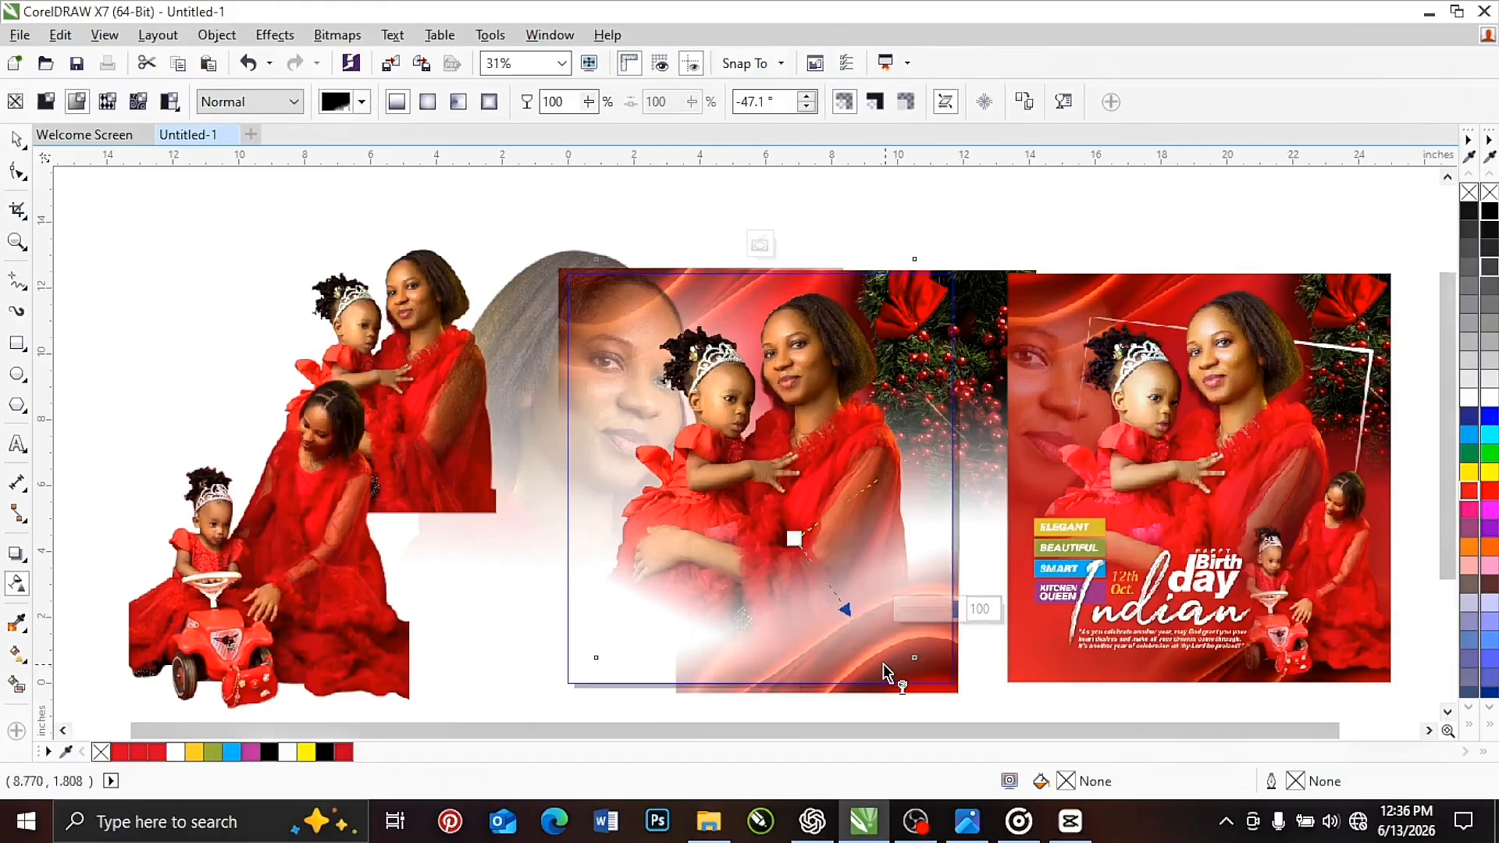
click(10, 143)
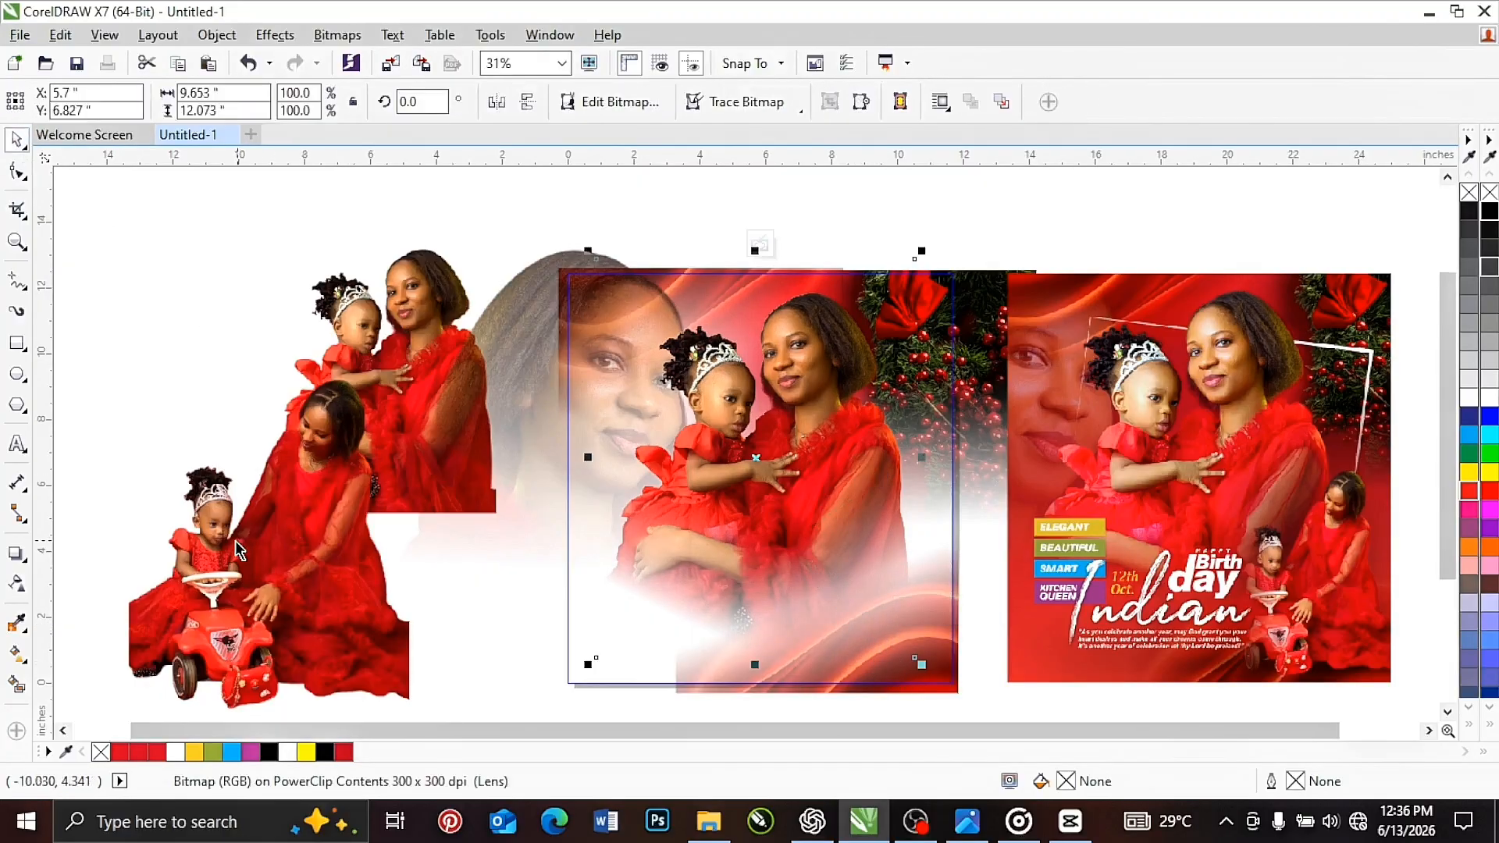
Step: Duplicate the toy-car portrait onto the page, scale it to about 5.6 × 7.1 inches and place it in the page's lower-right corner
drag(232, 540, 860, 511)
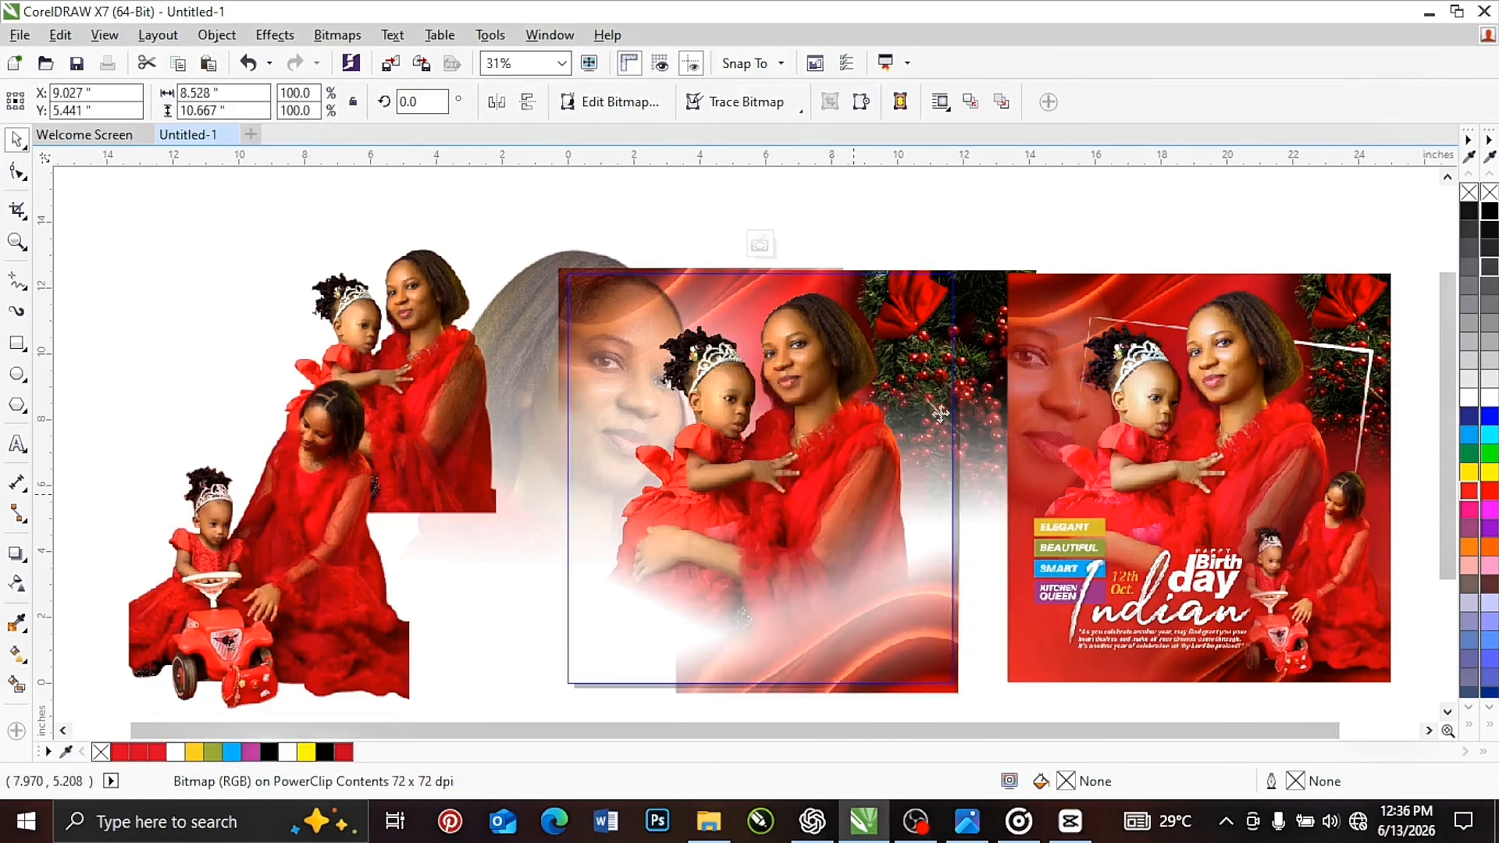
drag(1012, 326, 1003, 394)
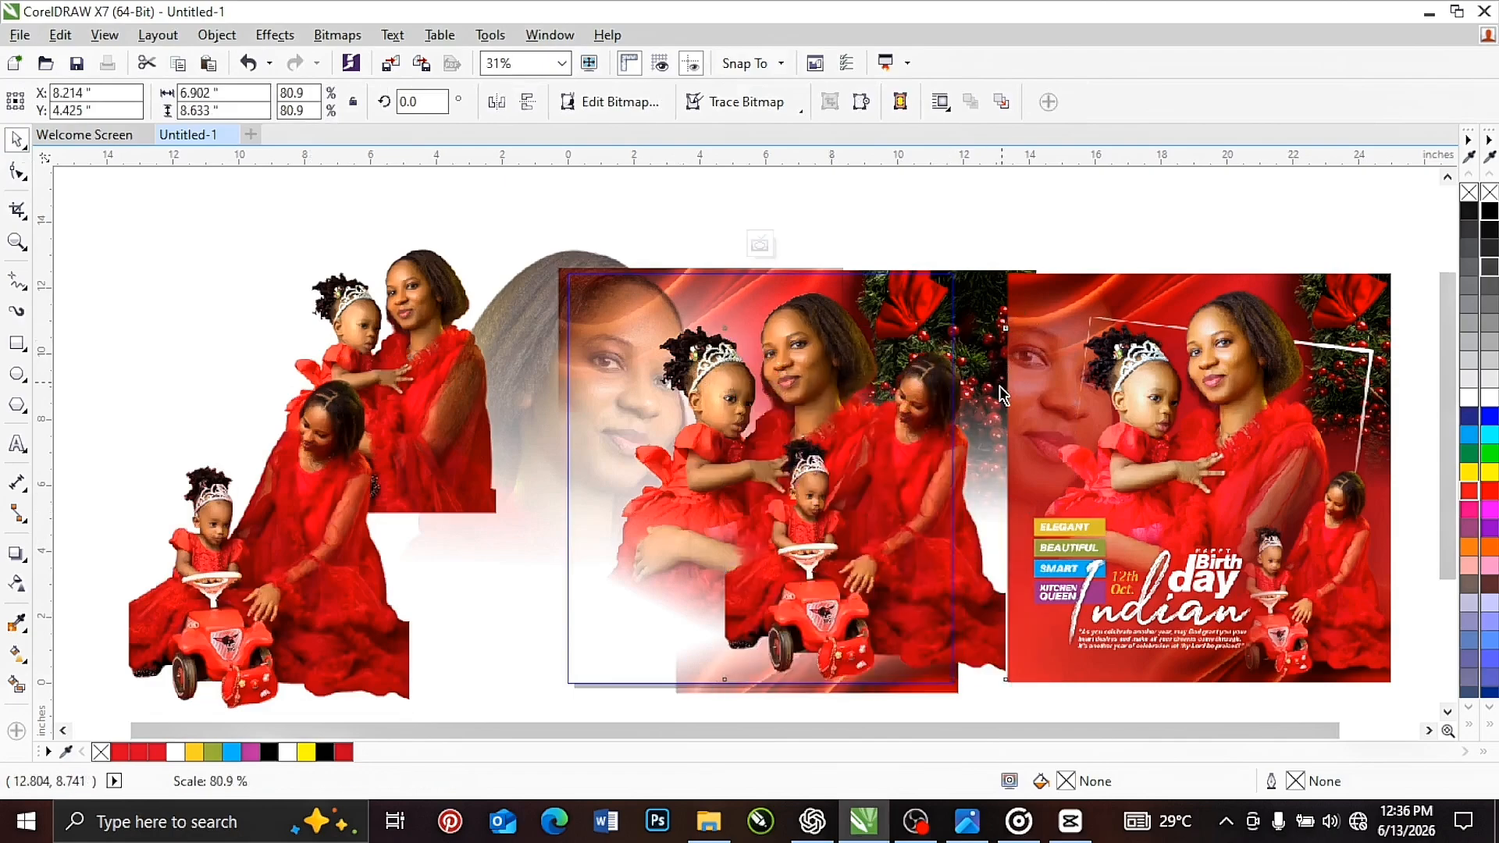
drag(851, 512, 858, 509)
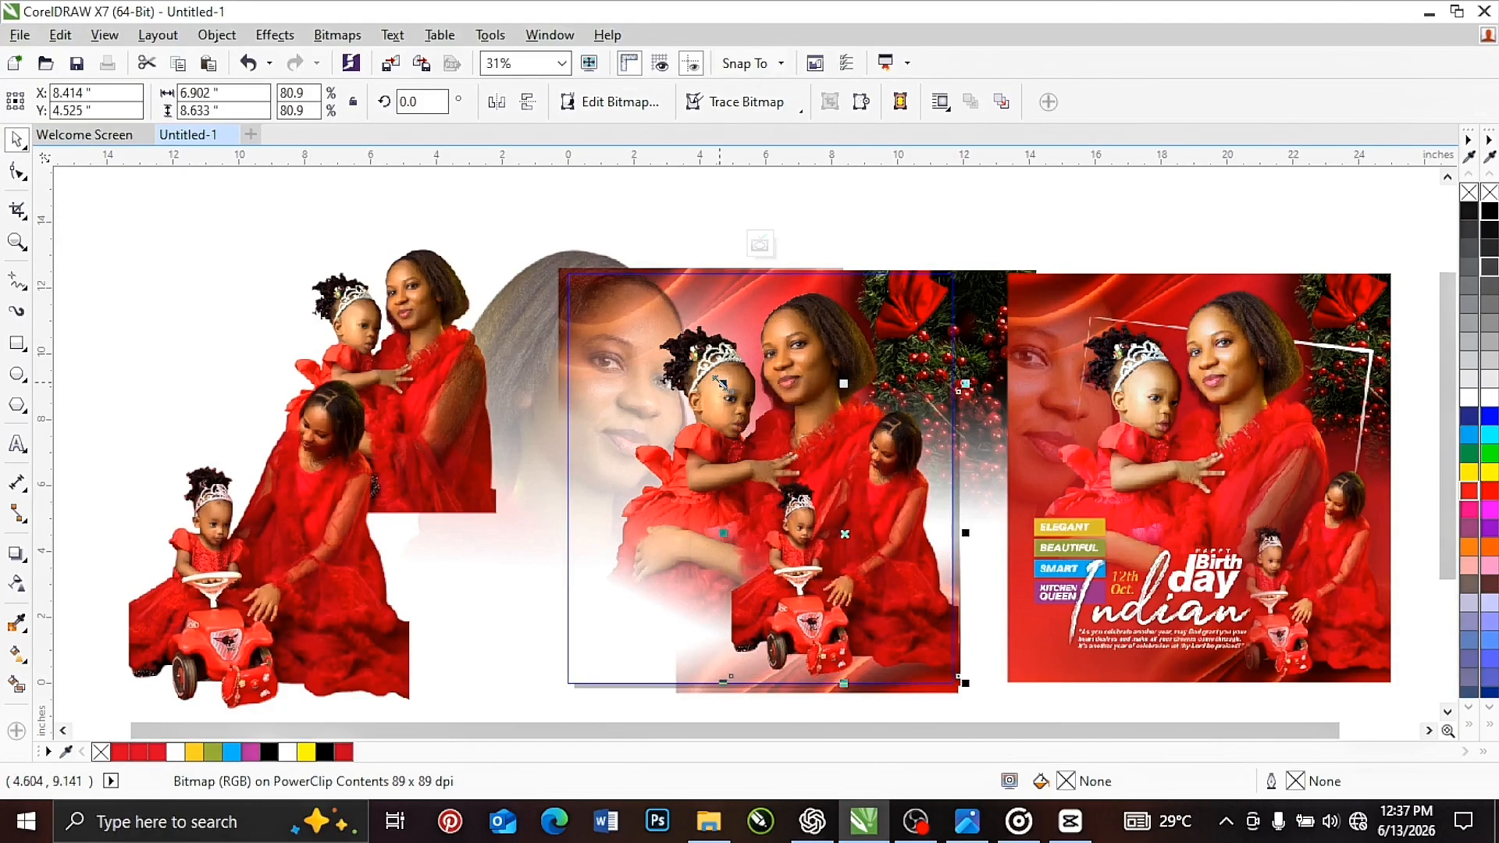
drag(720, 382, 765, 437)
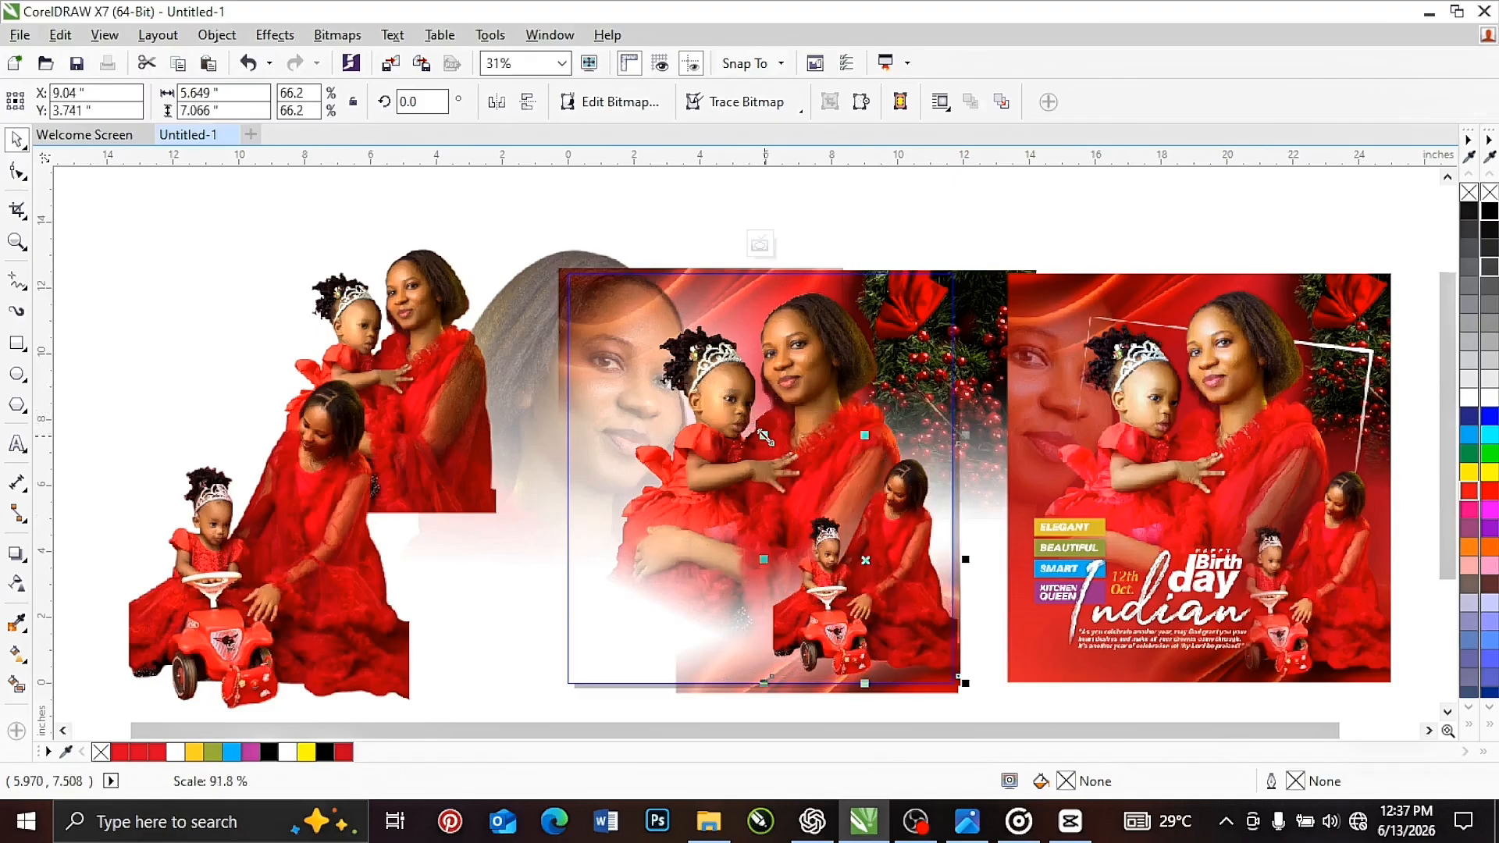
Step: Apply a linear transparency to the small toy-car portrait so its left edge fades into the background
click(14, 583)
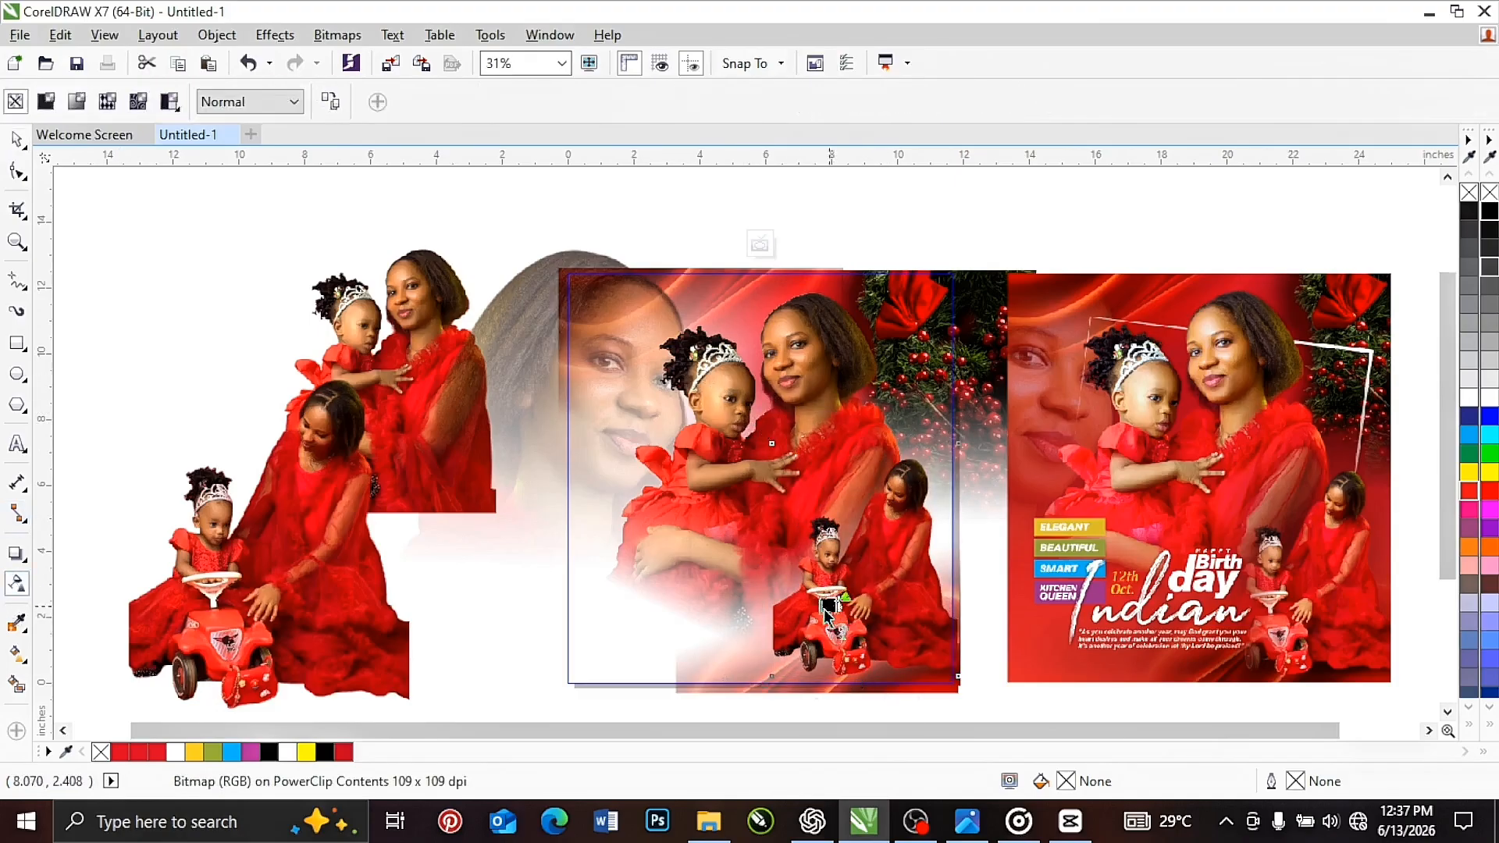
drag(833, 604, 771, 612)
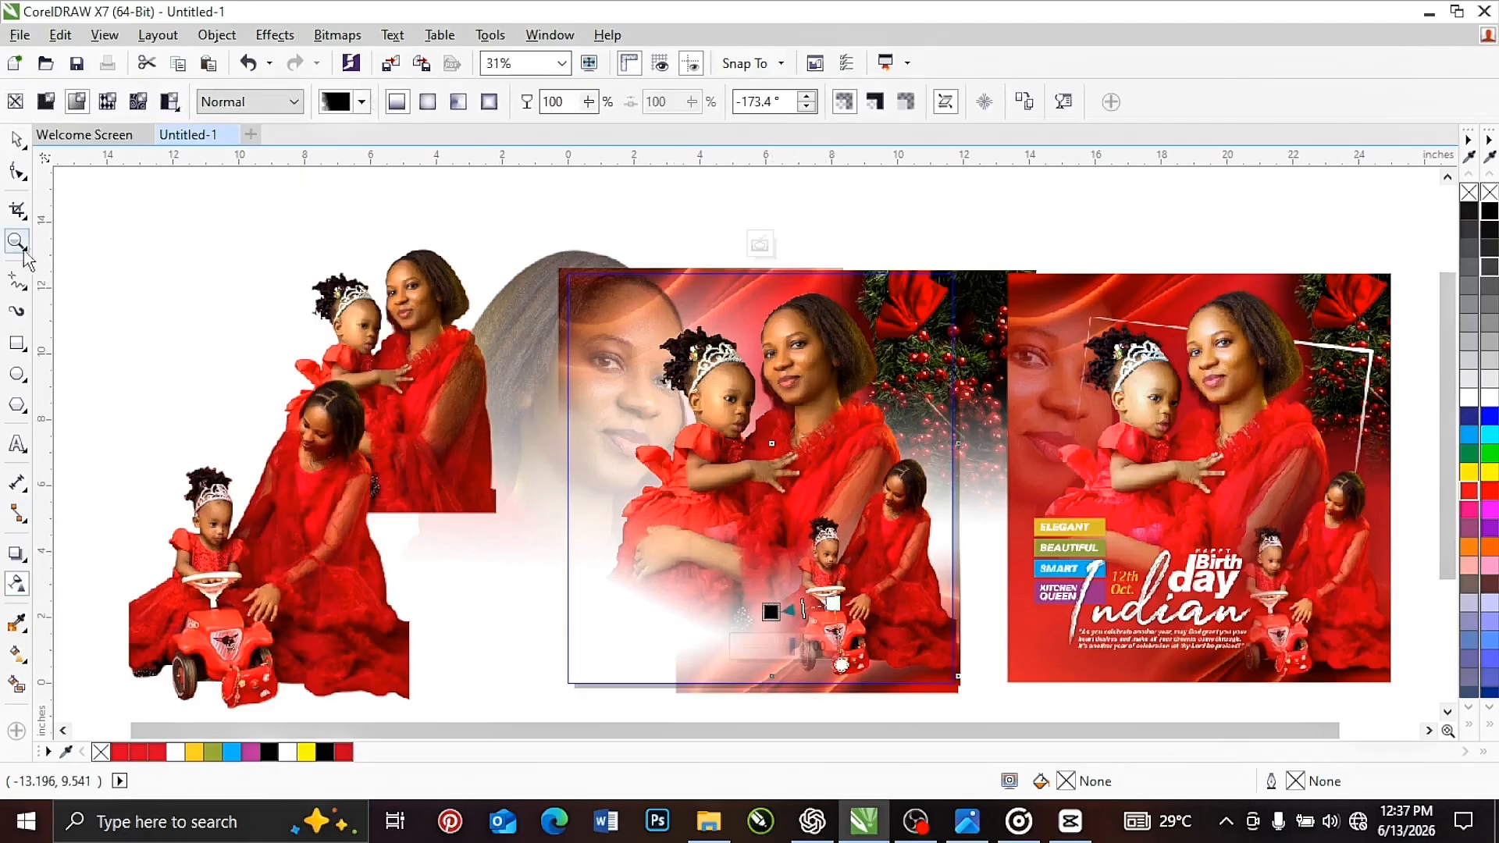
click(17, 139)
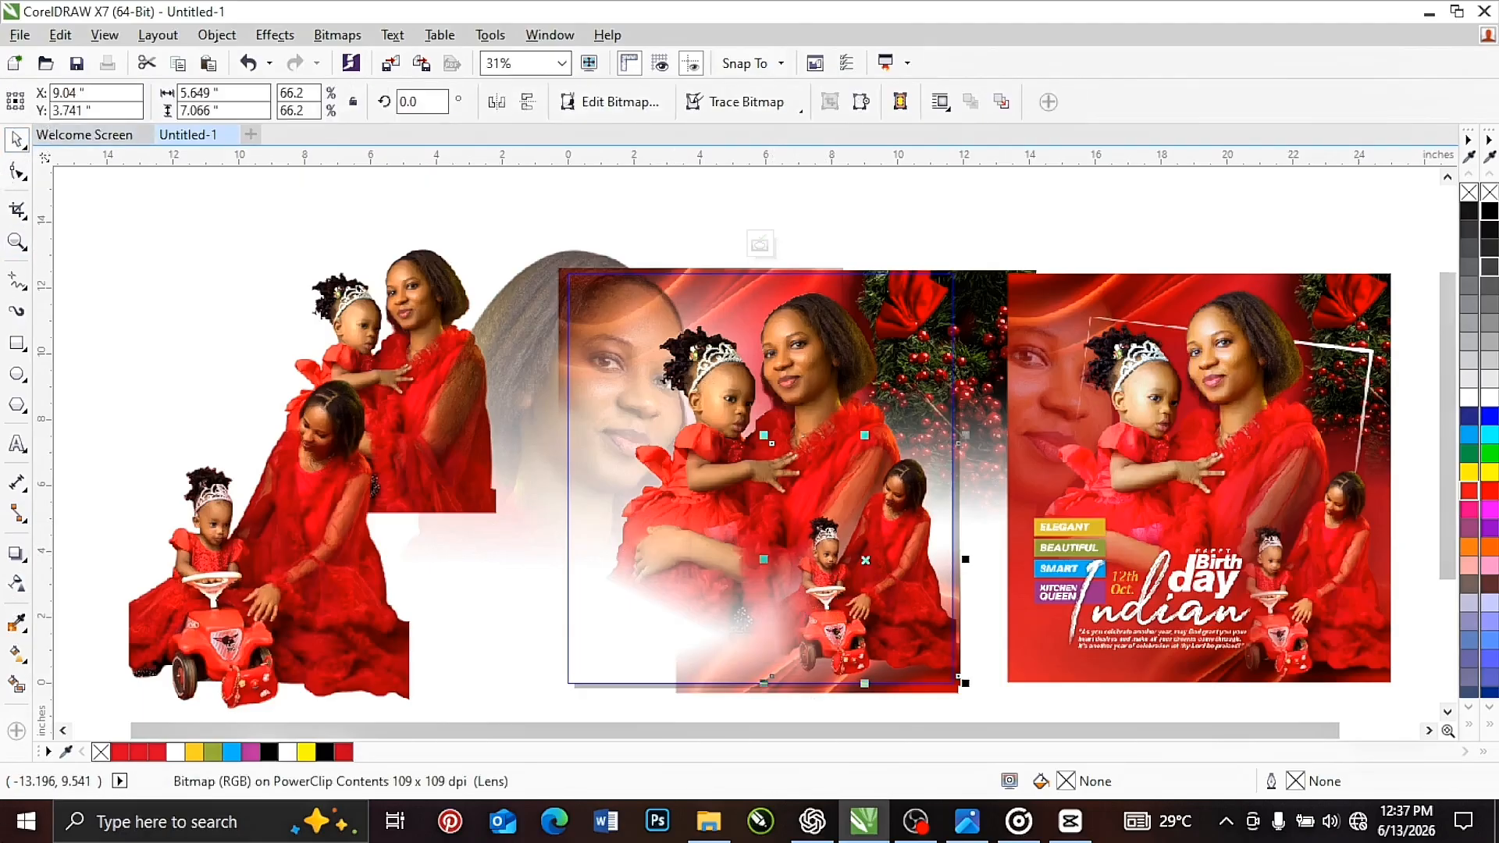
click(180, 216)
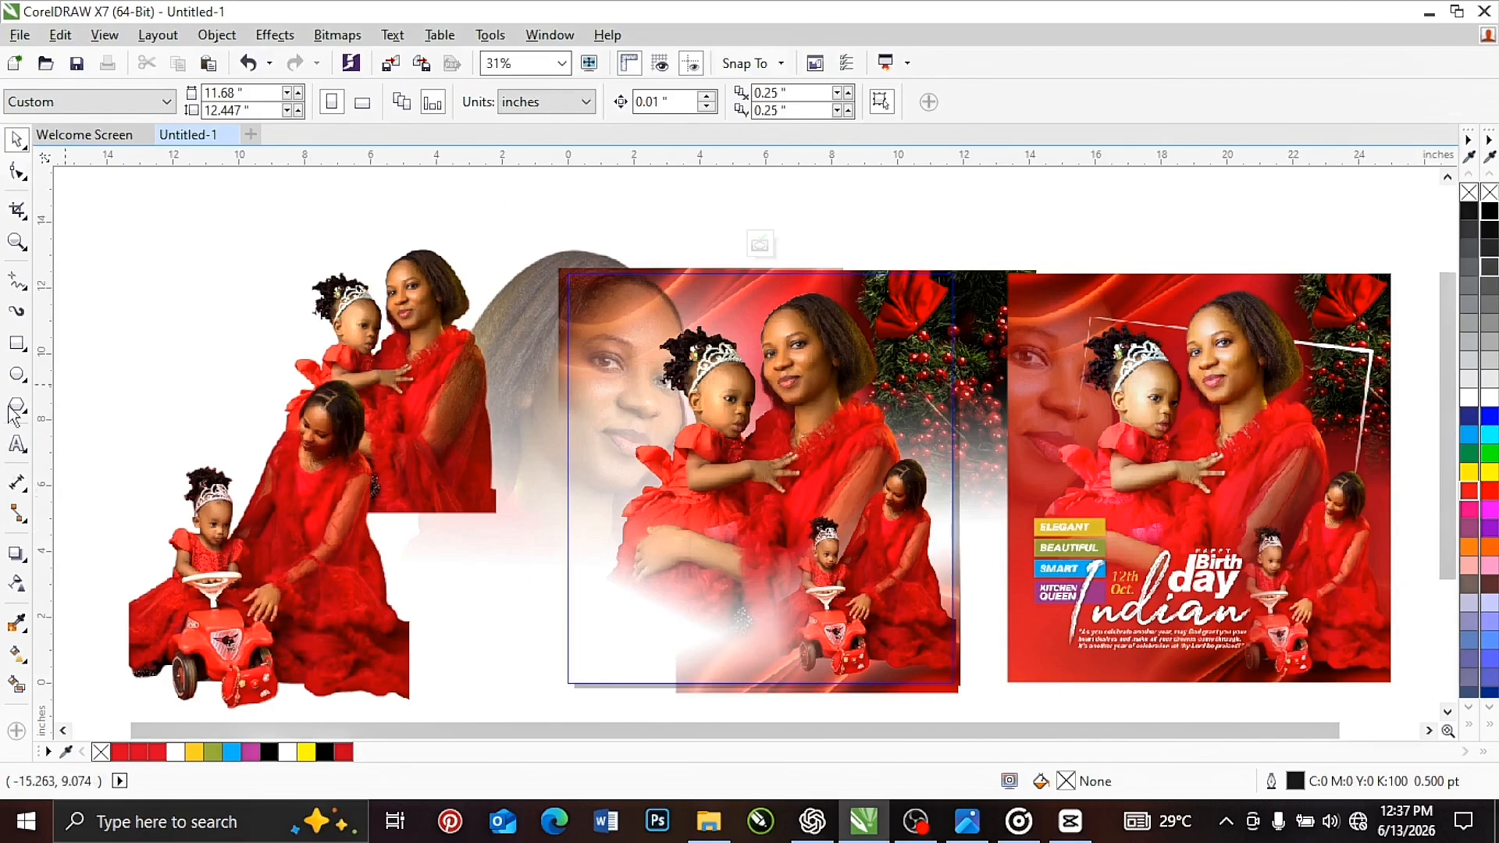
key(F7)
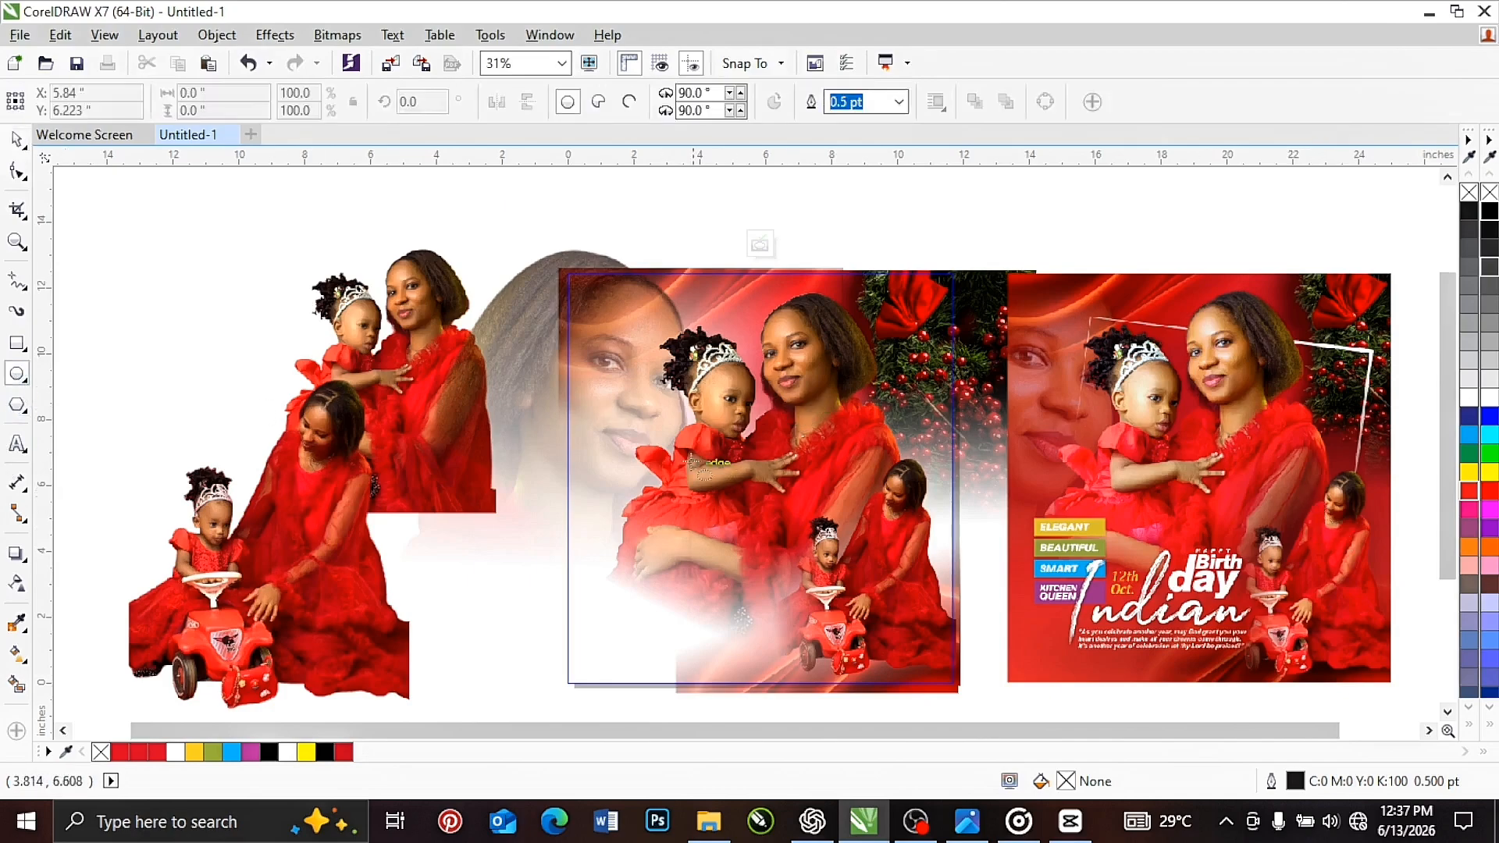
drag(712, 439, 1002, 688)
click(15, 141)
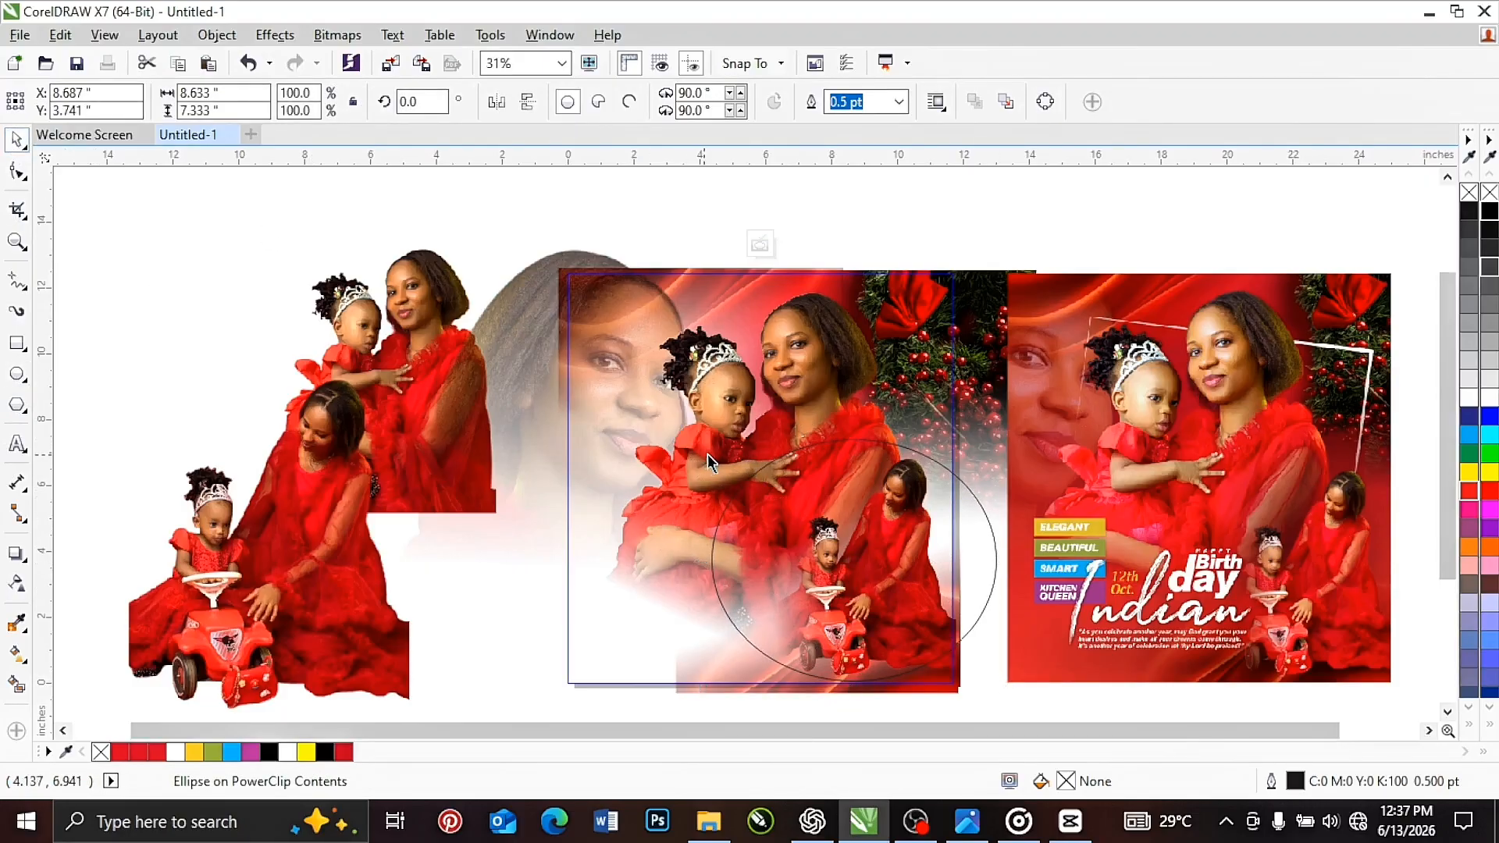
key(Delete)
Step: Add a Small Glow drop shadow in black to the small toy-car portrait and finish editing the PowerClip contents
click(895, 537)
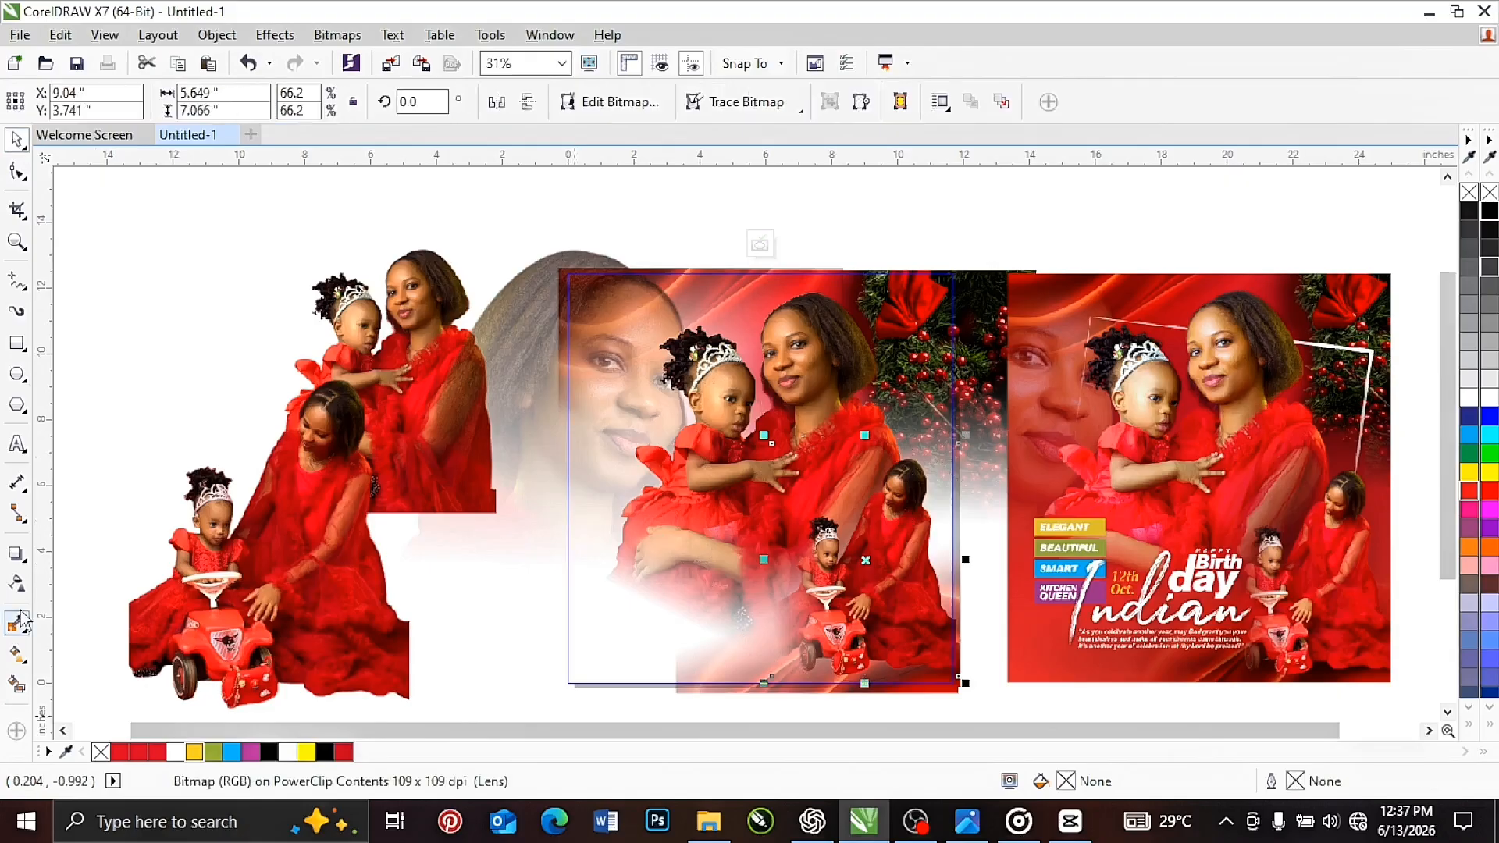
click(14, 554)
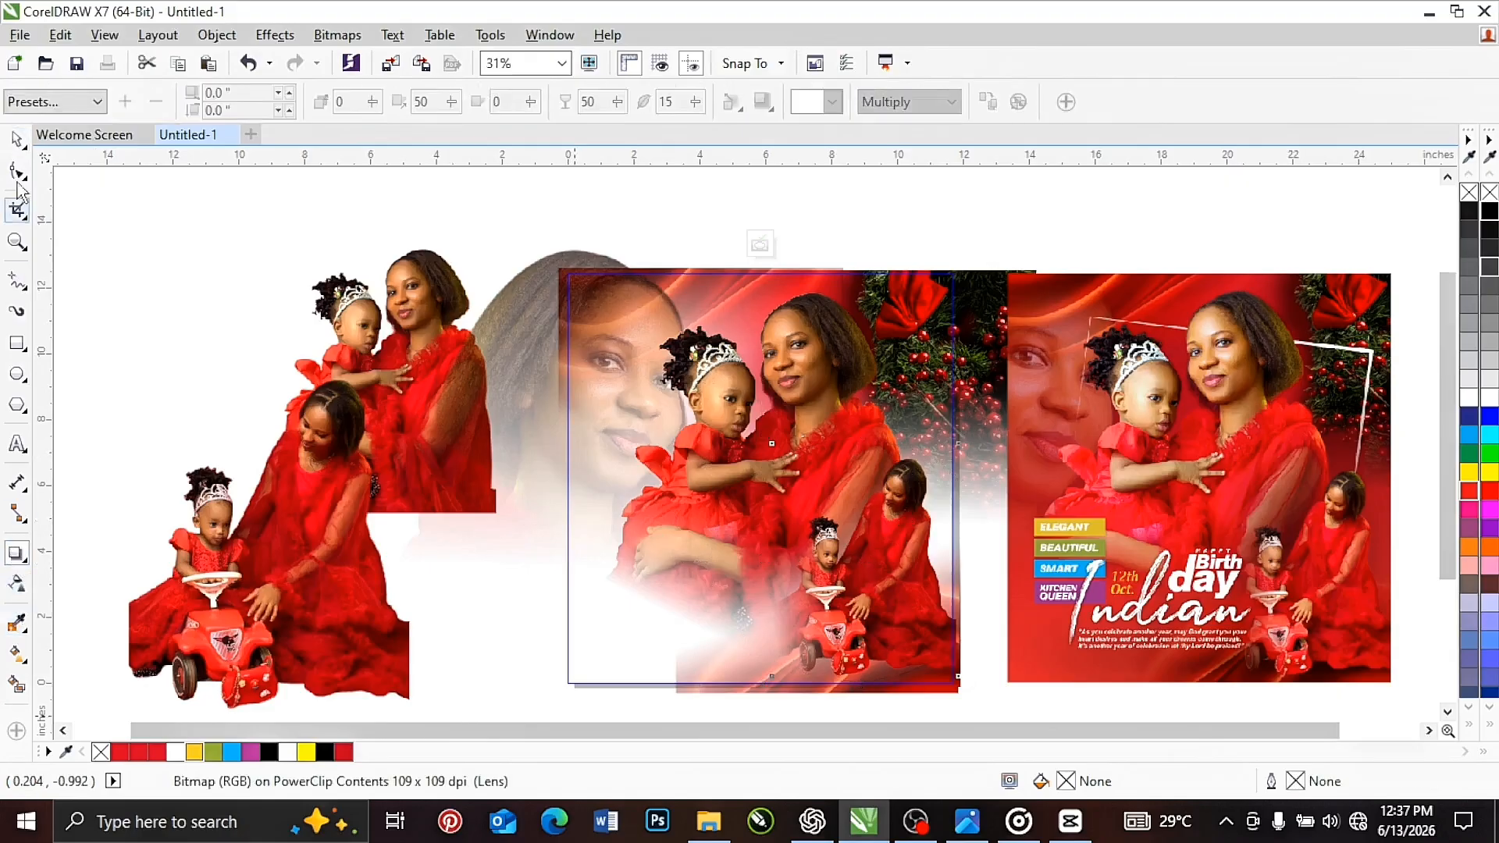
click(51, 103)
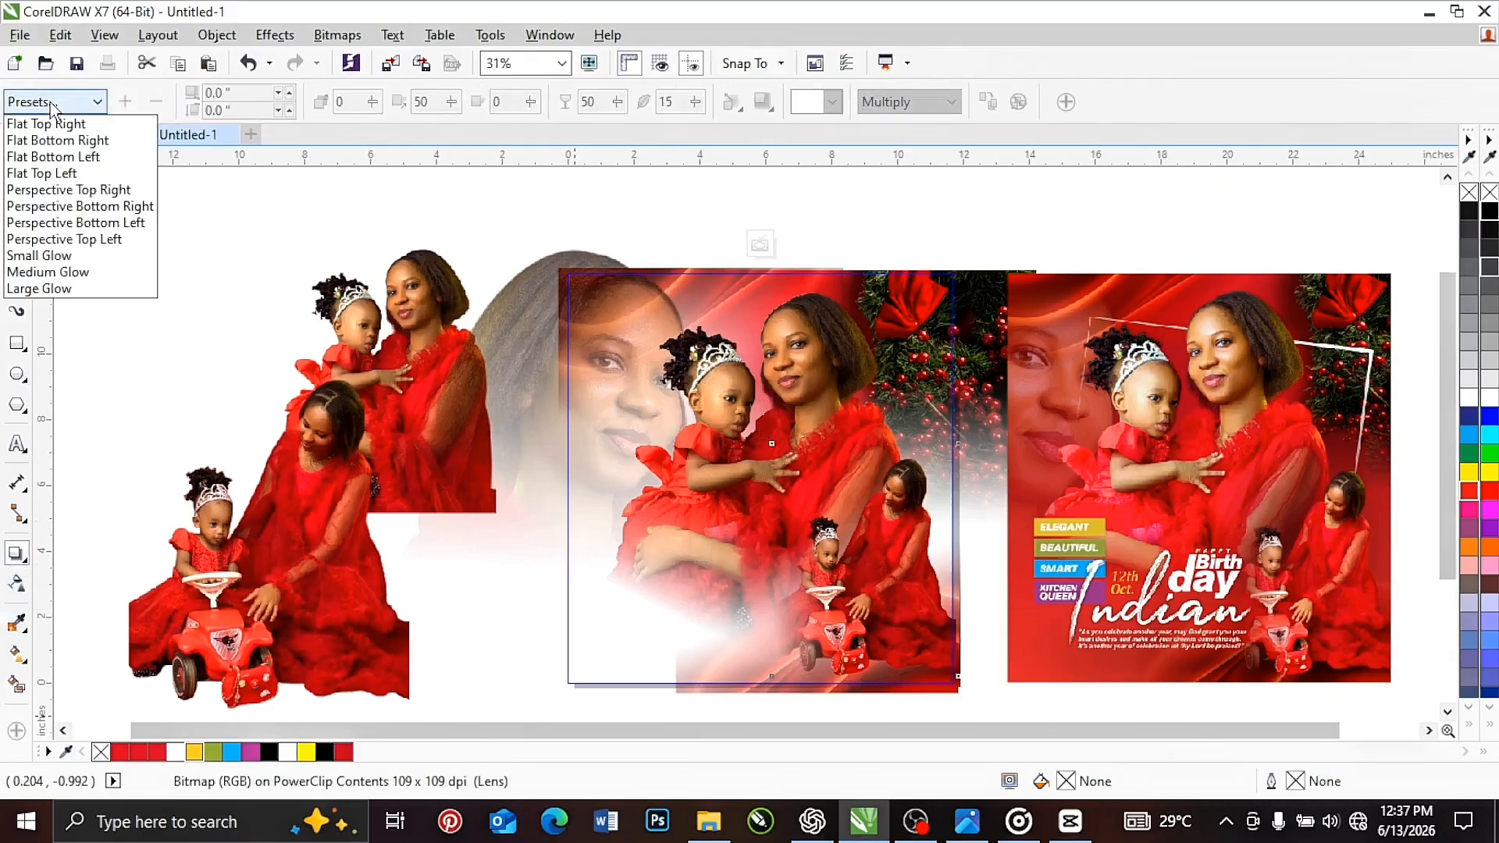
click(62, 257)
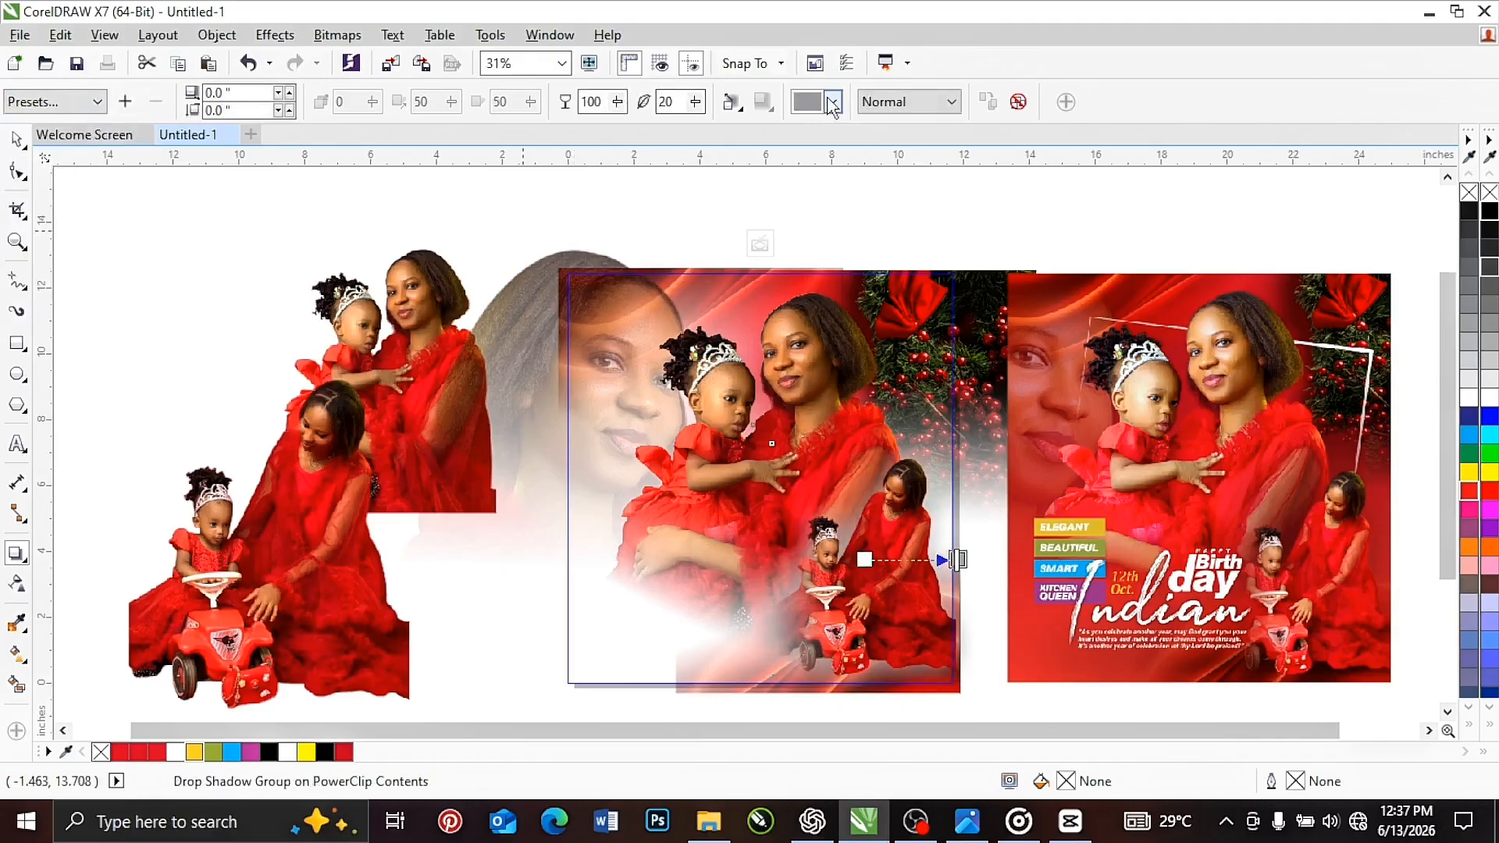
click(832, 103)
click(798, 118)
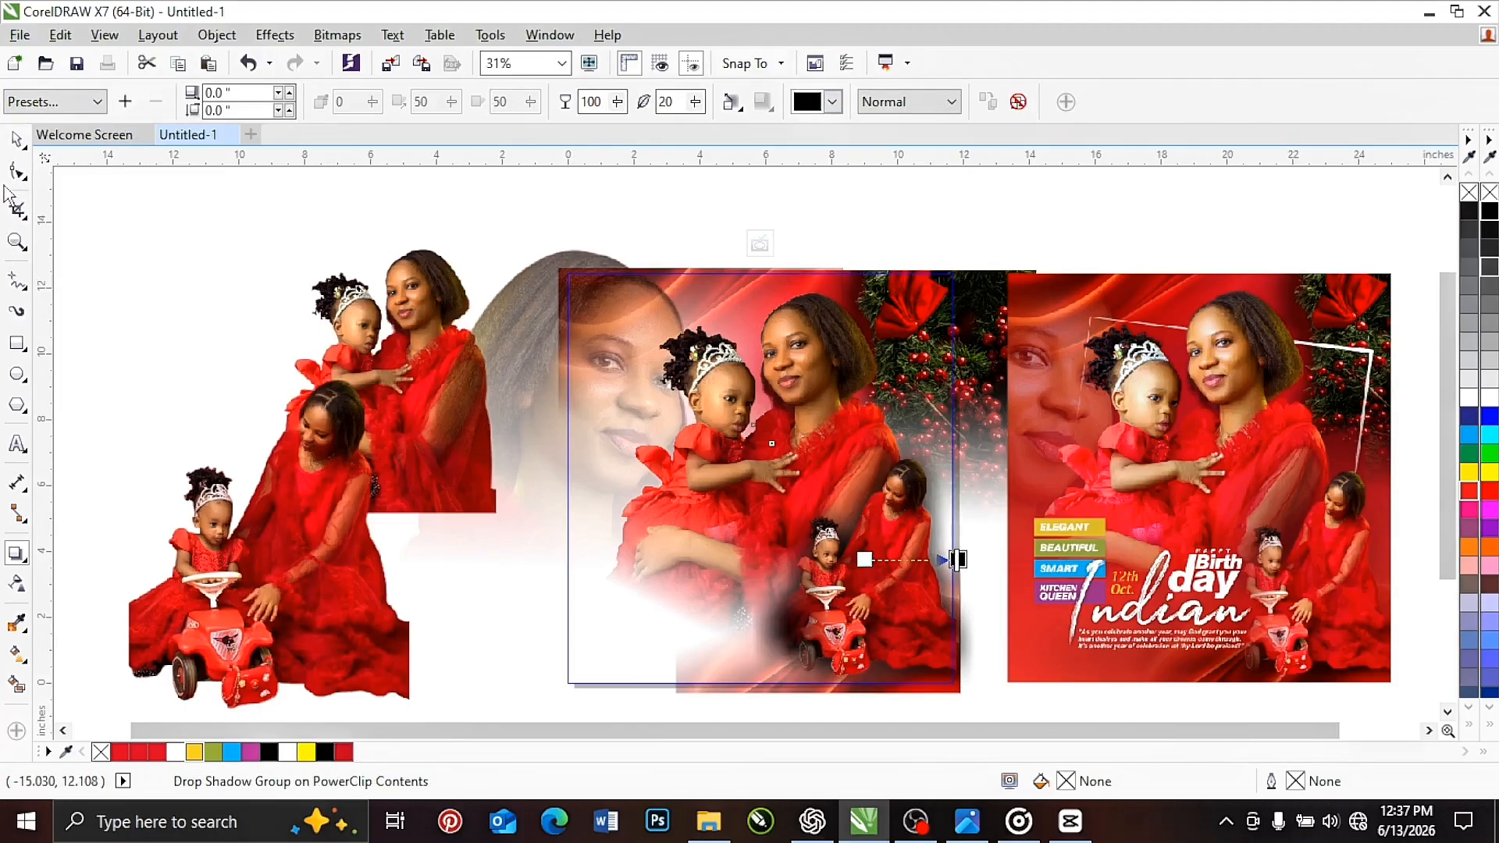
click(14, 141)
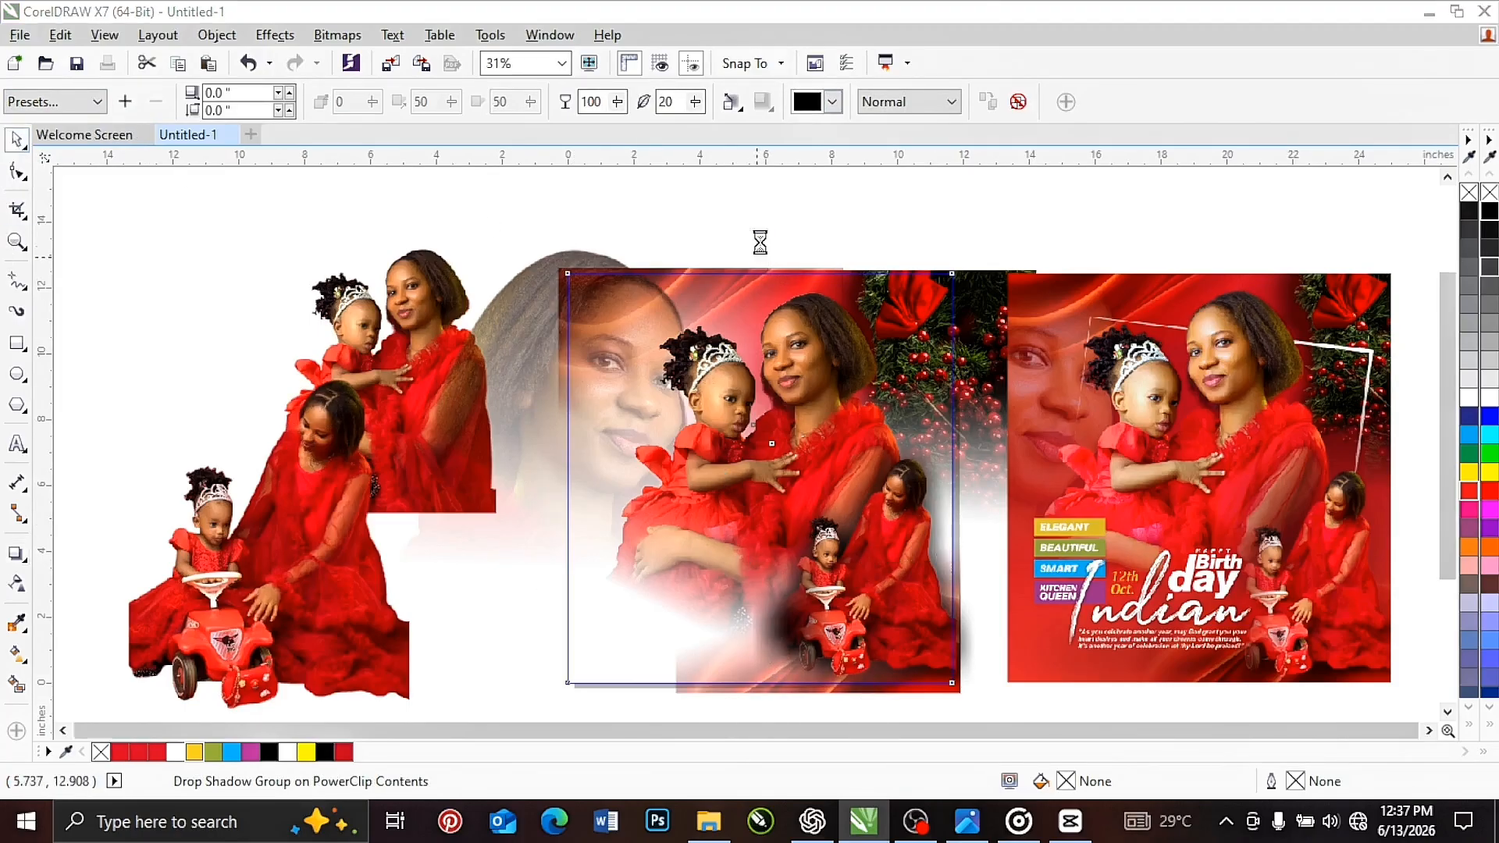
click(765, 246)
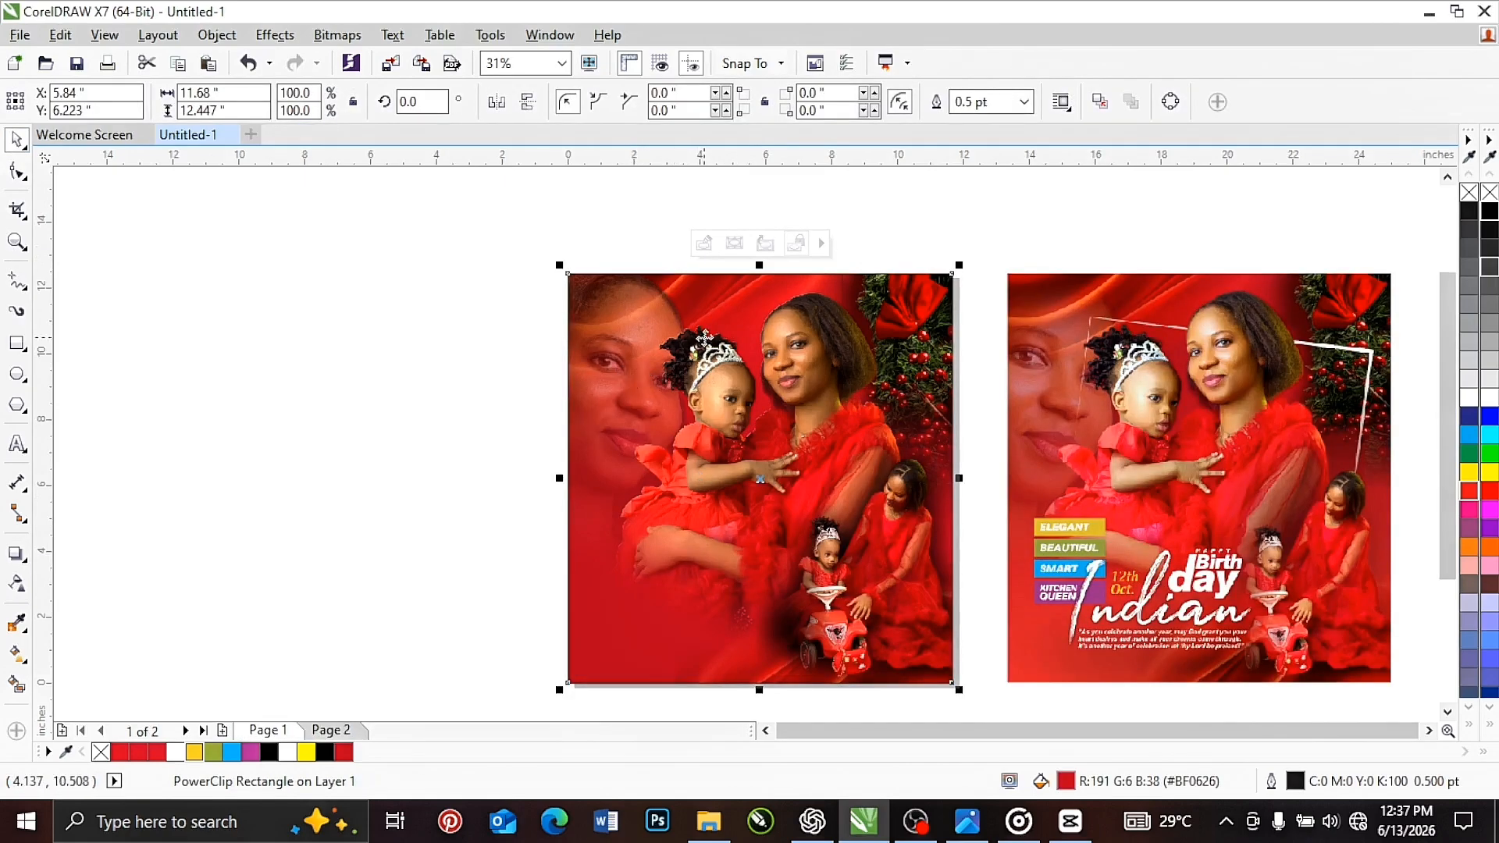
Step: Reopen the PowerClip contents and enlarge the faded head portrait to about 10.9 × 12.9 inches
double_click(705, 337)
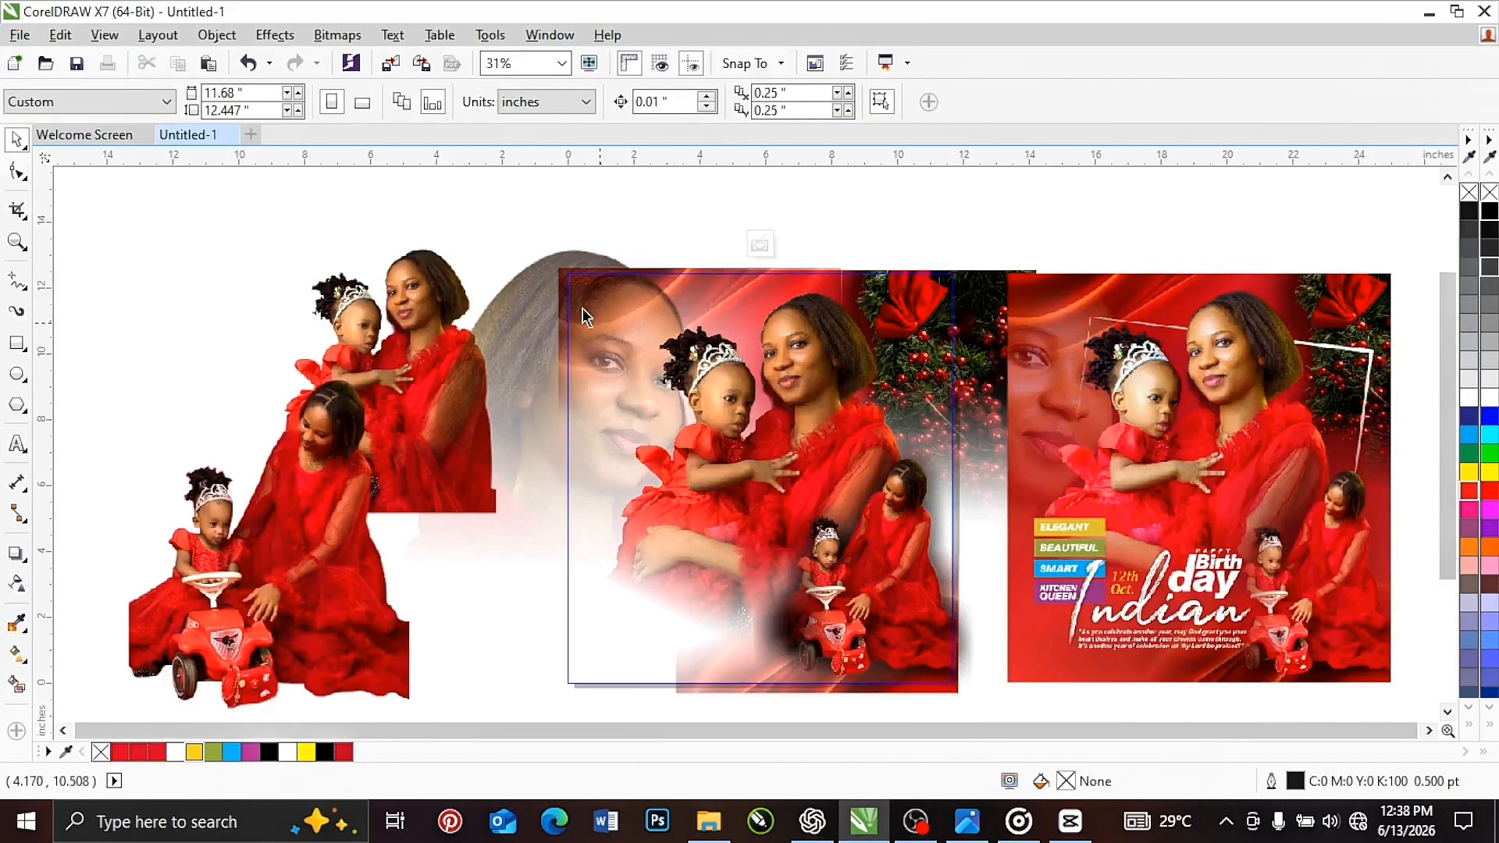
click(533, 426)
drag(350, 616, 326, 642)
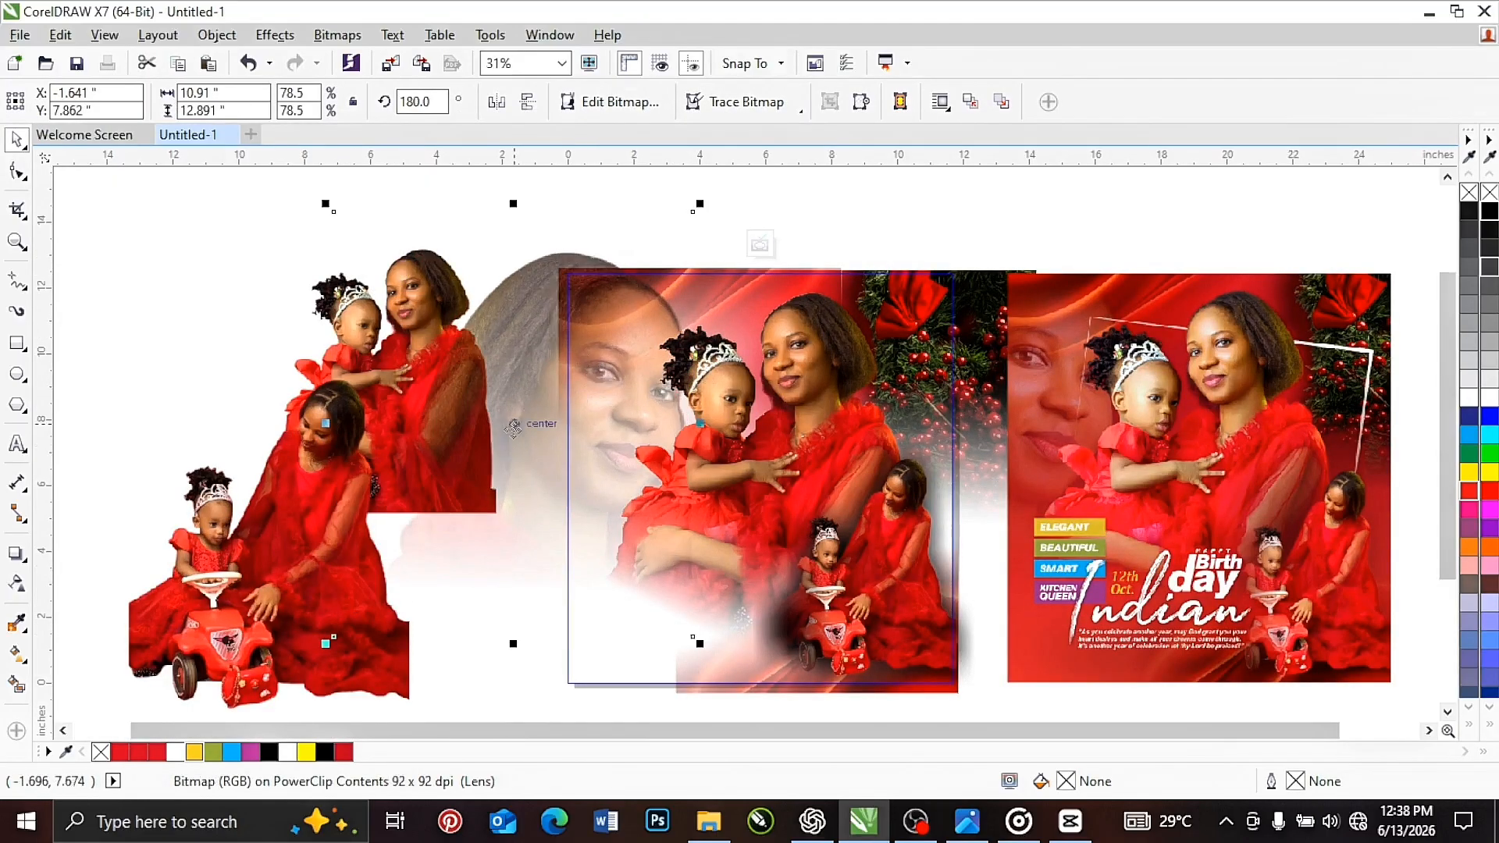
Step: Adjust the ends of the faded head portrait's vertical linear transparency so it fades out below the face
click(17, 583)
drag(583, 591, 573, 537)
scroll(566, 312, down, 1)
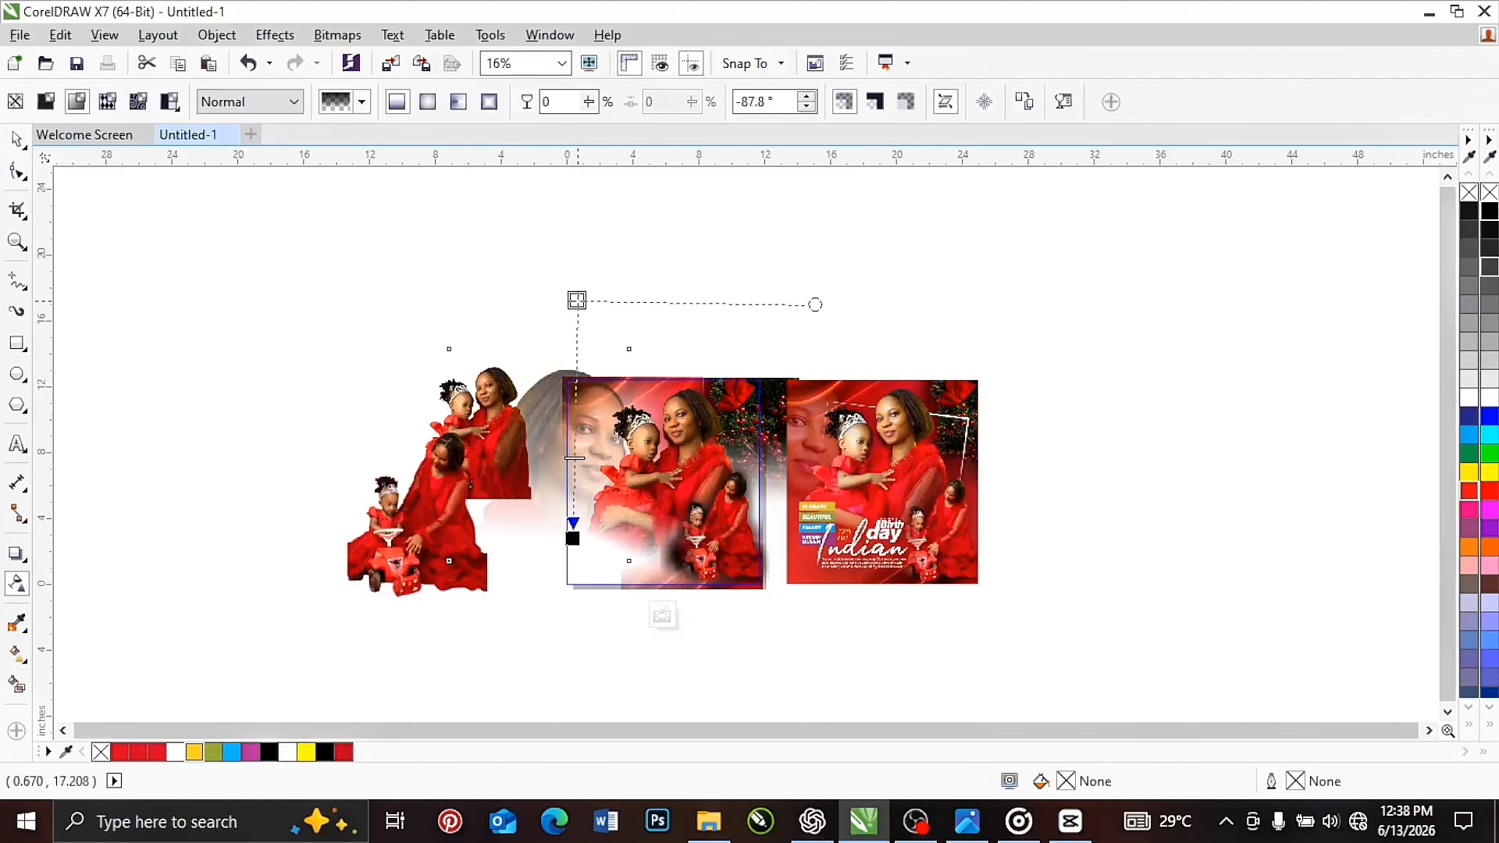
click(17, 139)
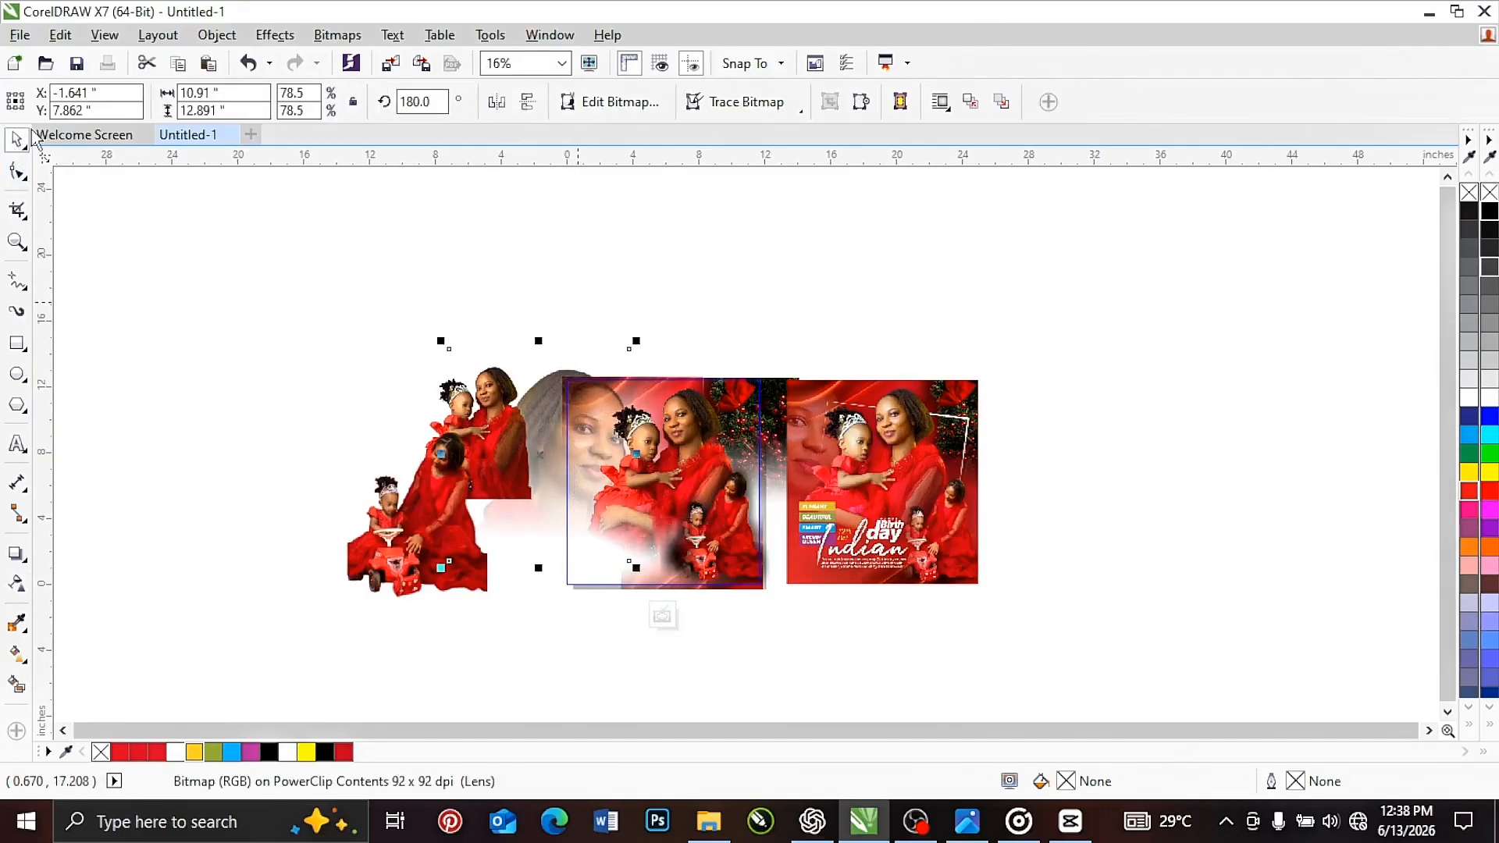
key(Escape)
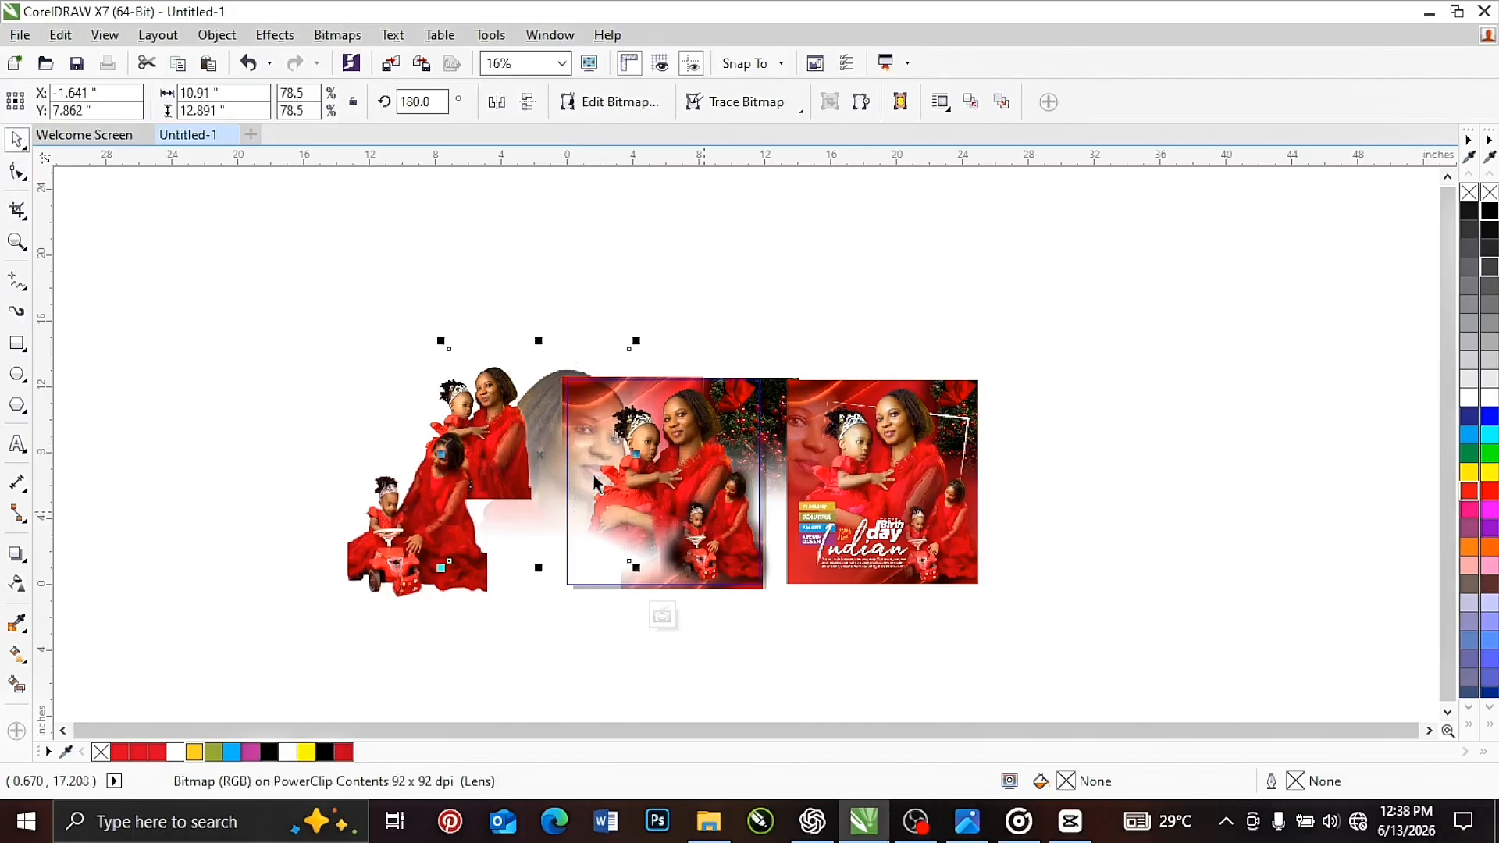
scroll(601, 487, up, 2)
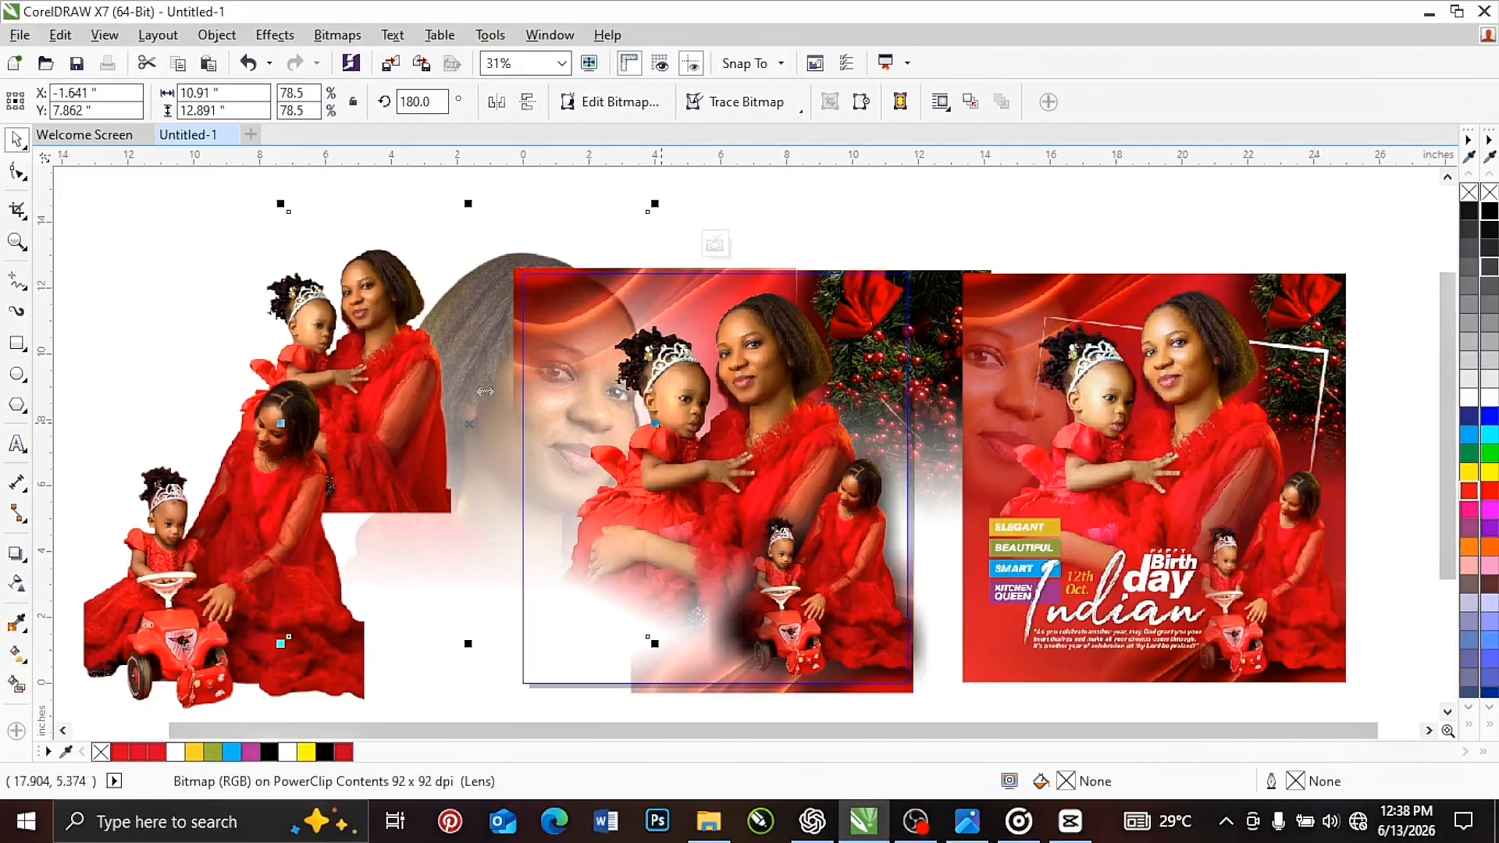
Step: Draw a rectangle about 8.3 × 9.5 inches around the central portraits and undo its artistic media stroke and rotation
click(17, 344)
drag(596, 311, 870, 624)
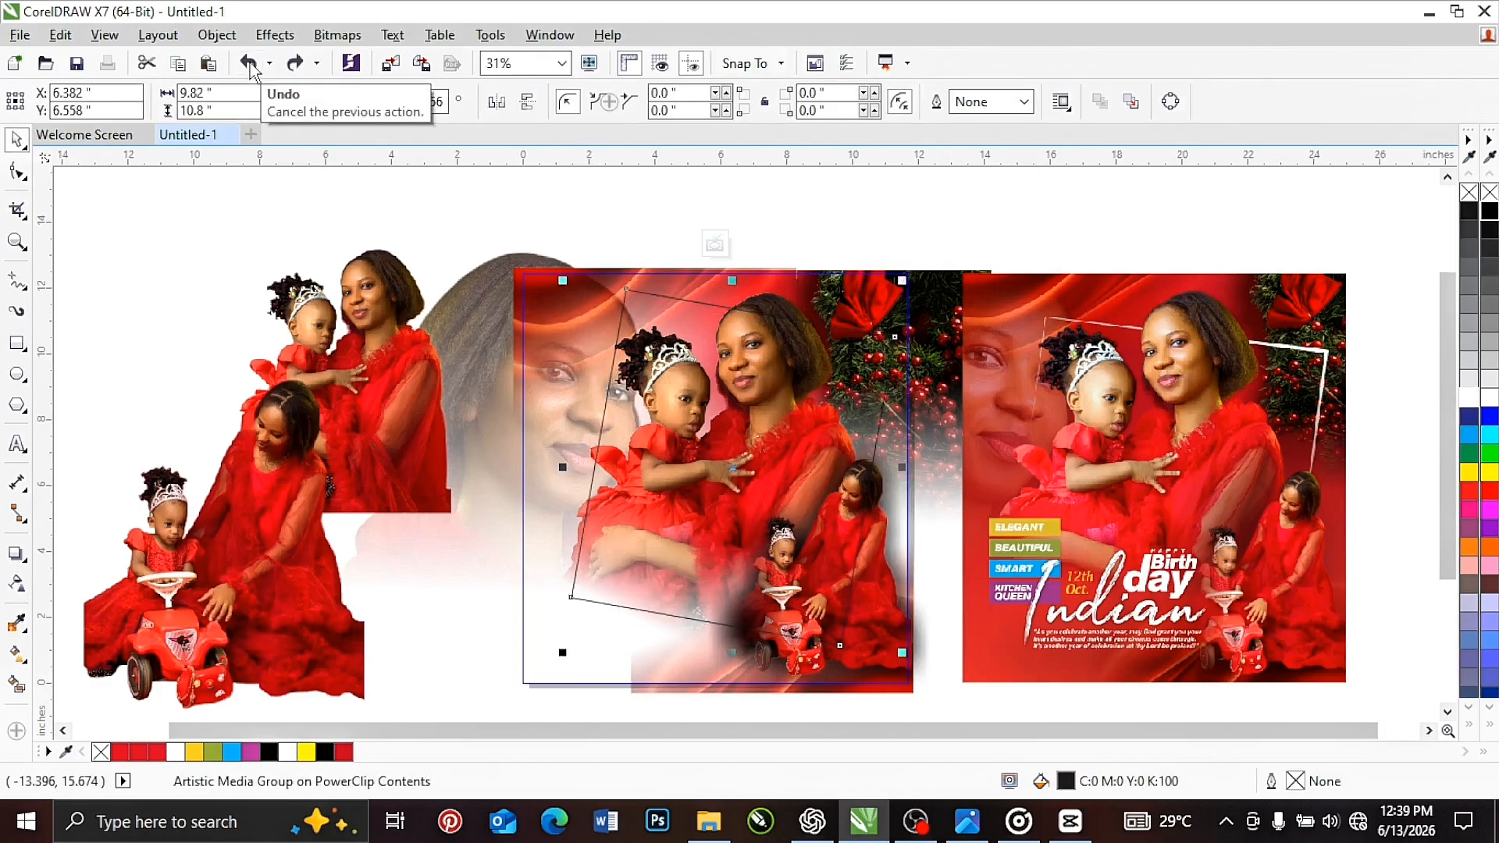
click(249, 63)
click(248, 63)
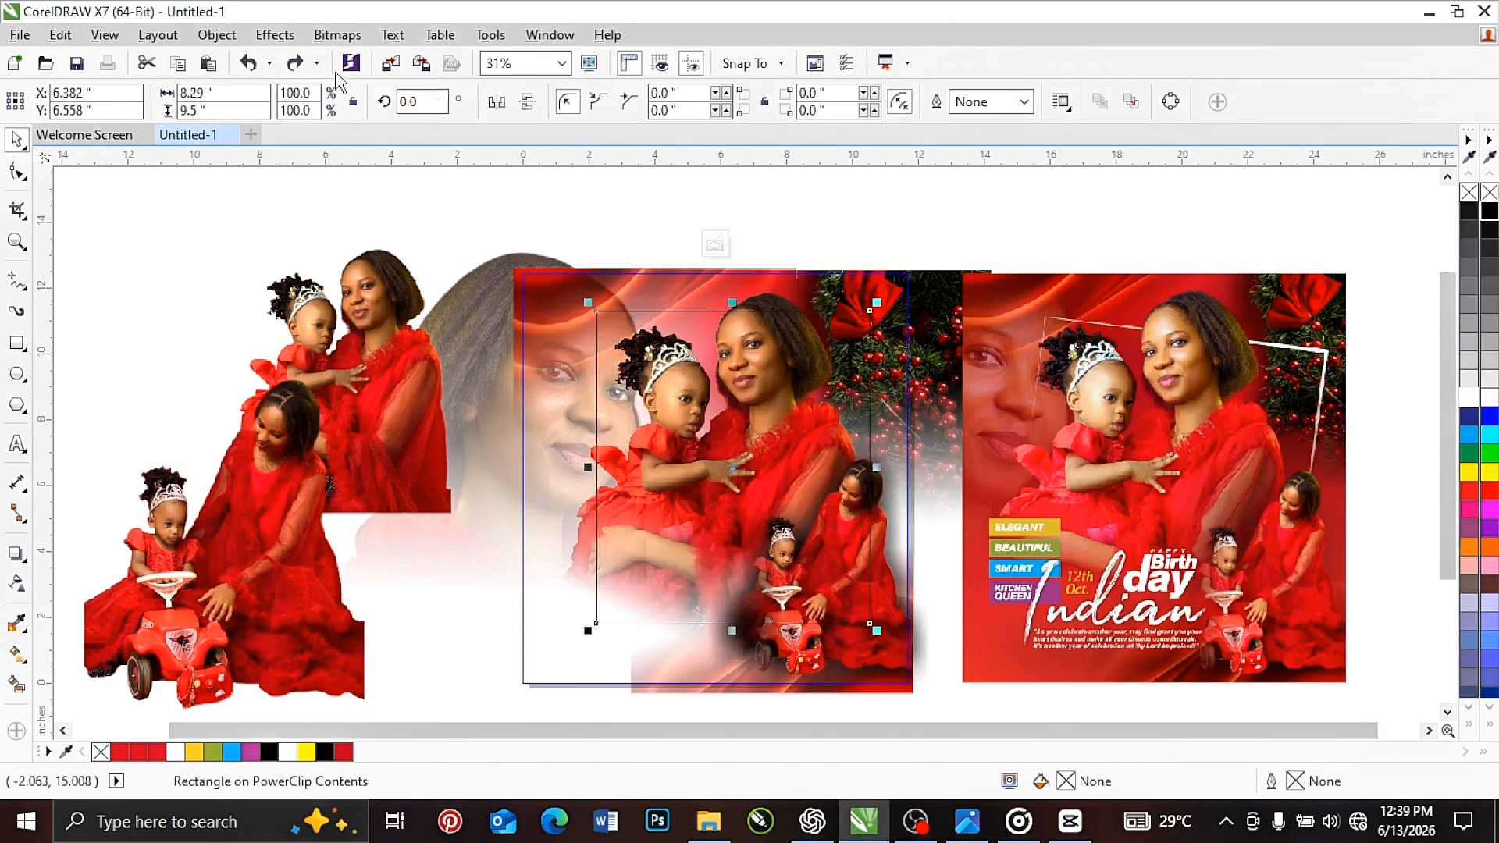
Step: Give the rectangle, tilted to 349.956°, a white outline and apply the first last-used artistic media stroke to it
right_click(1470, 400)
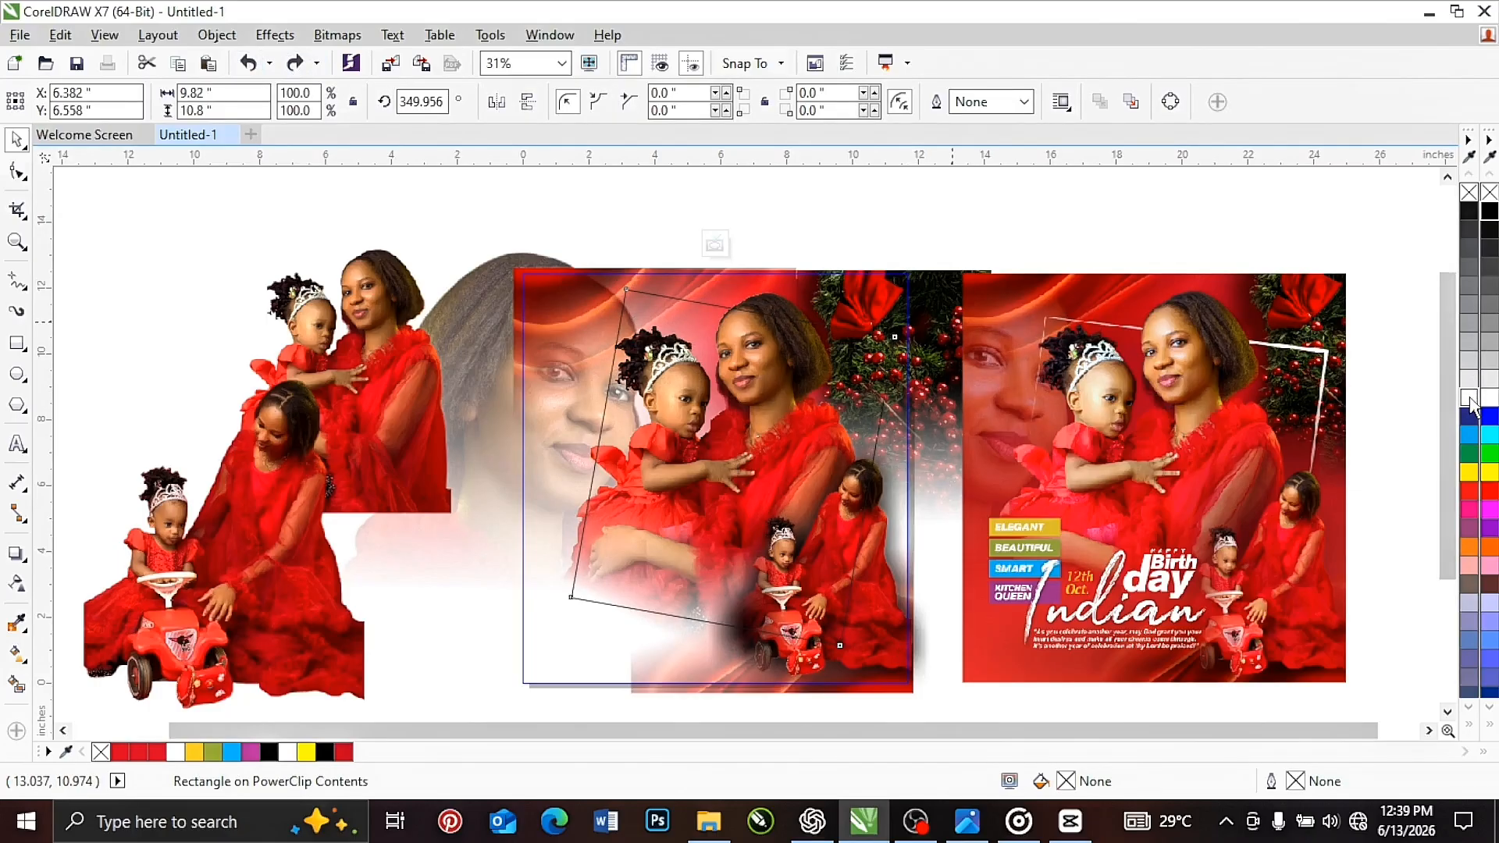
click(261, 39)
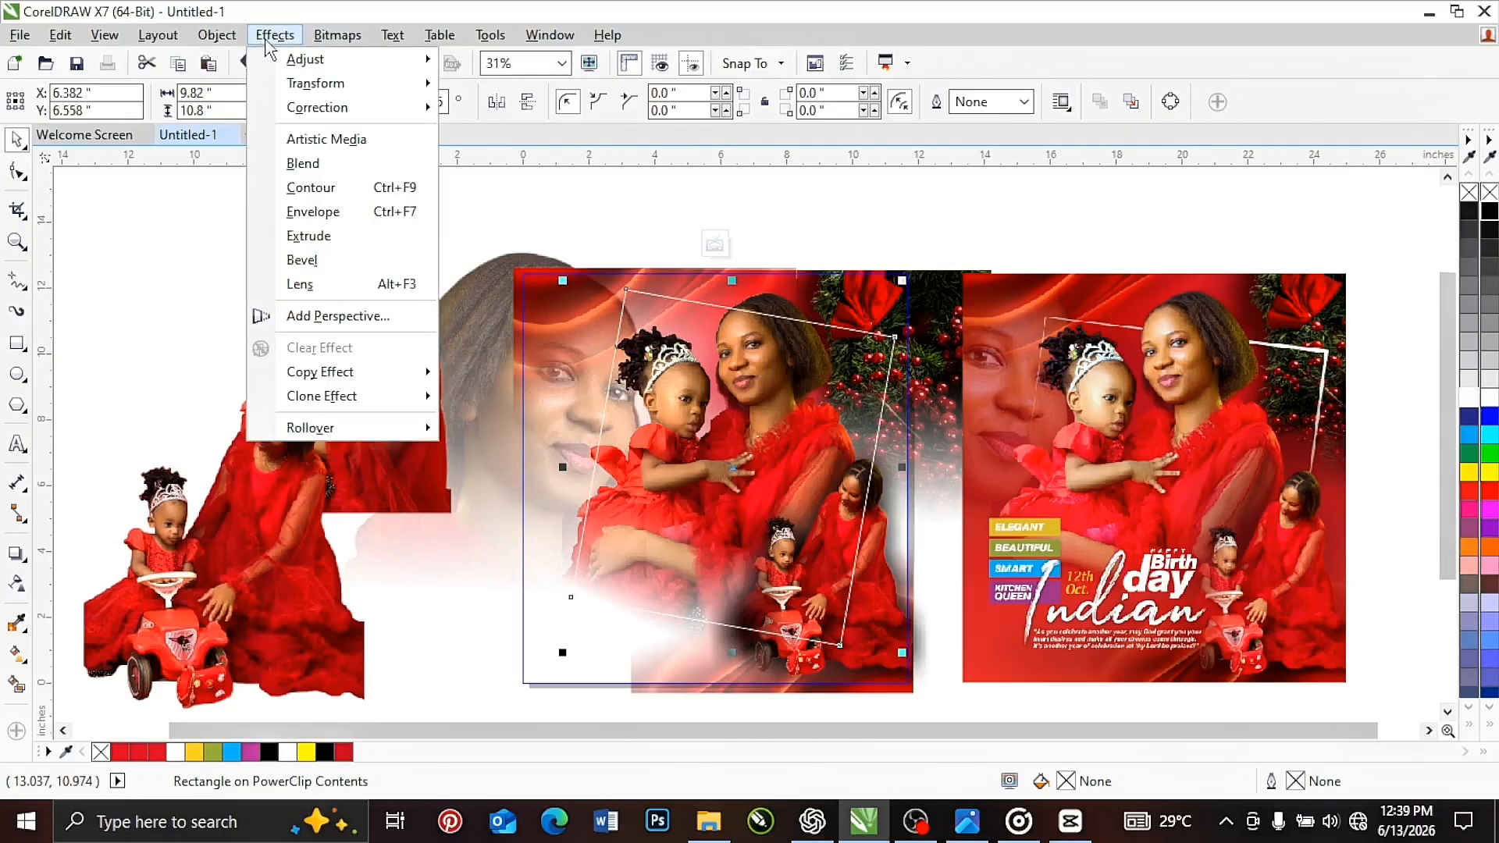
click(300, 139)
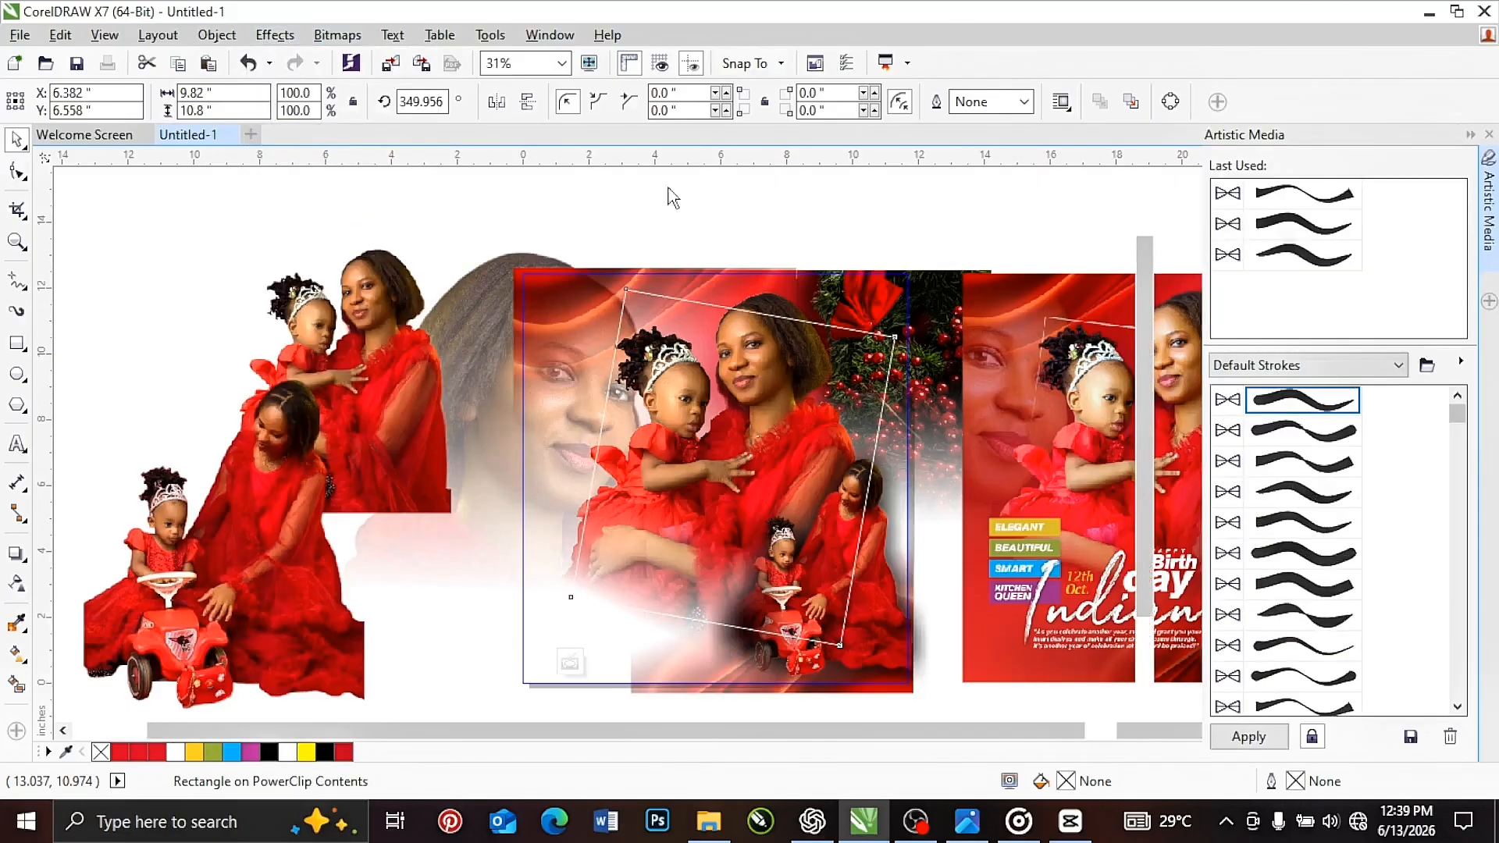
click(1286, 201)
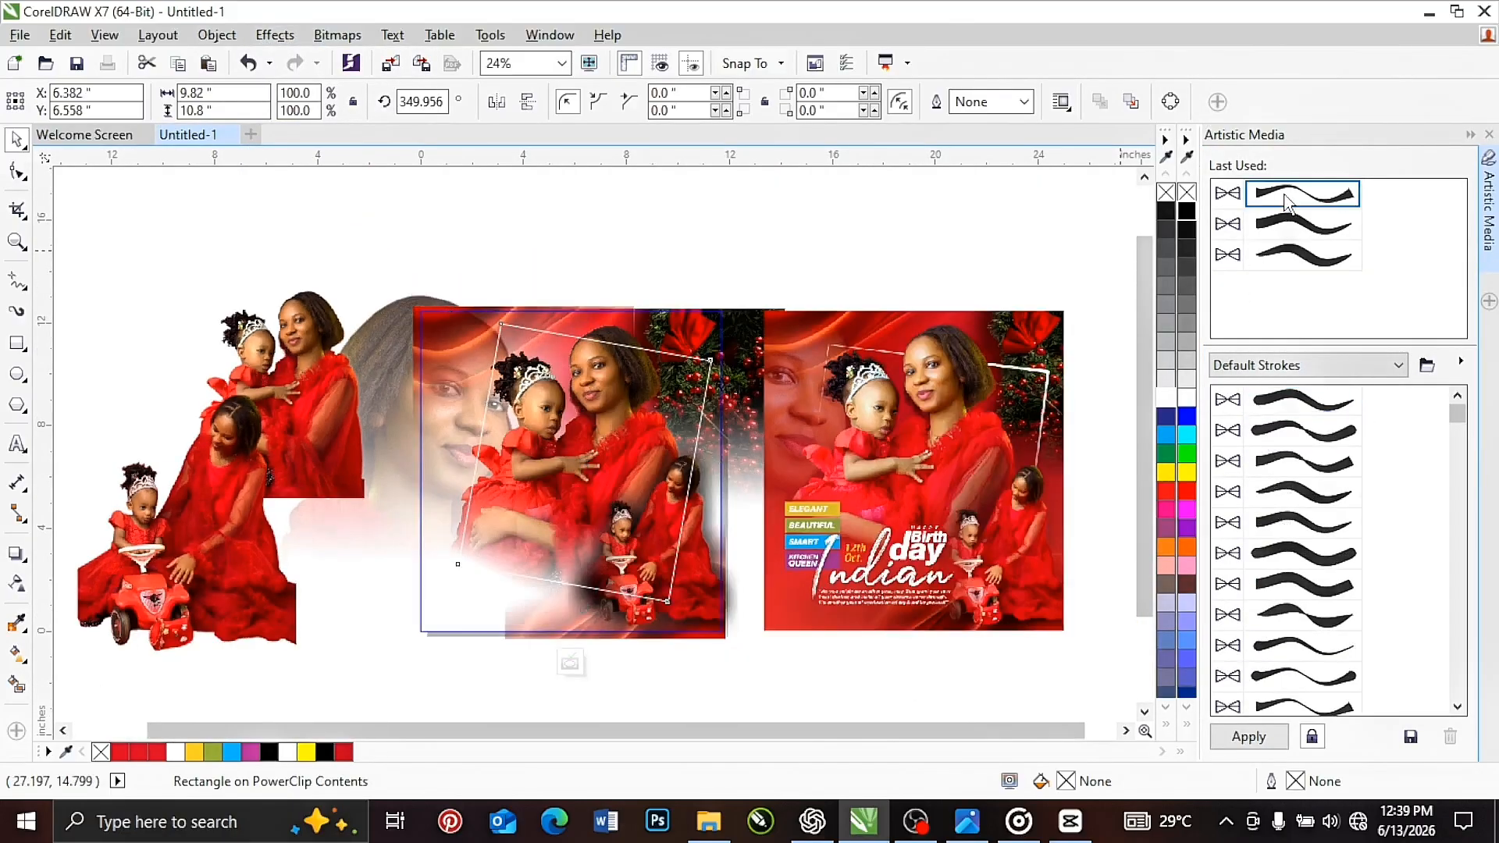
click(17, 140)
click(742, 237)
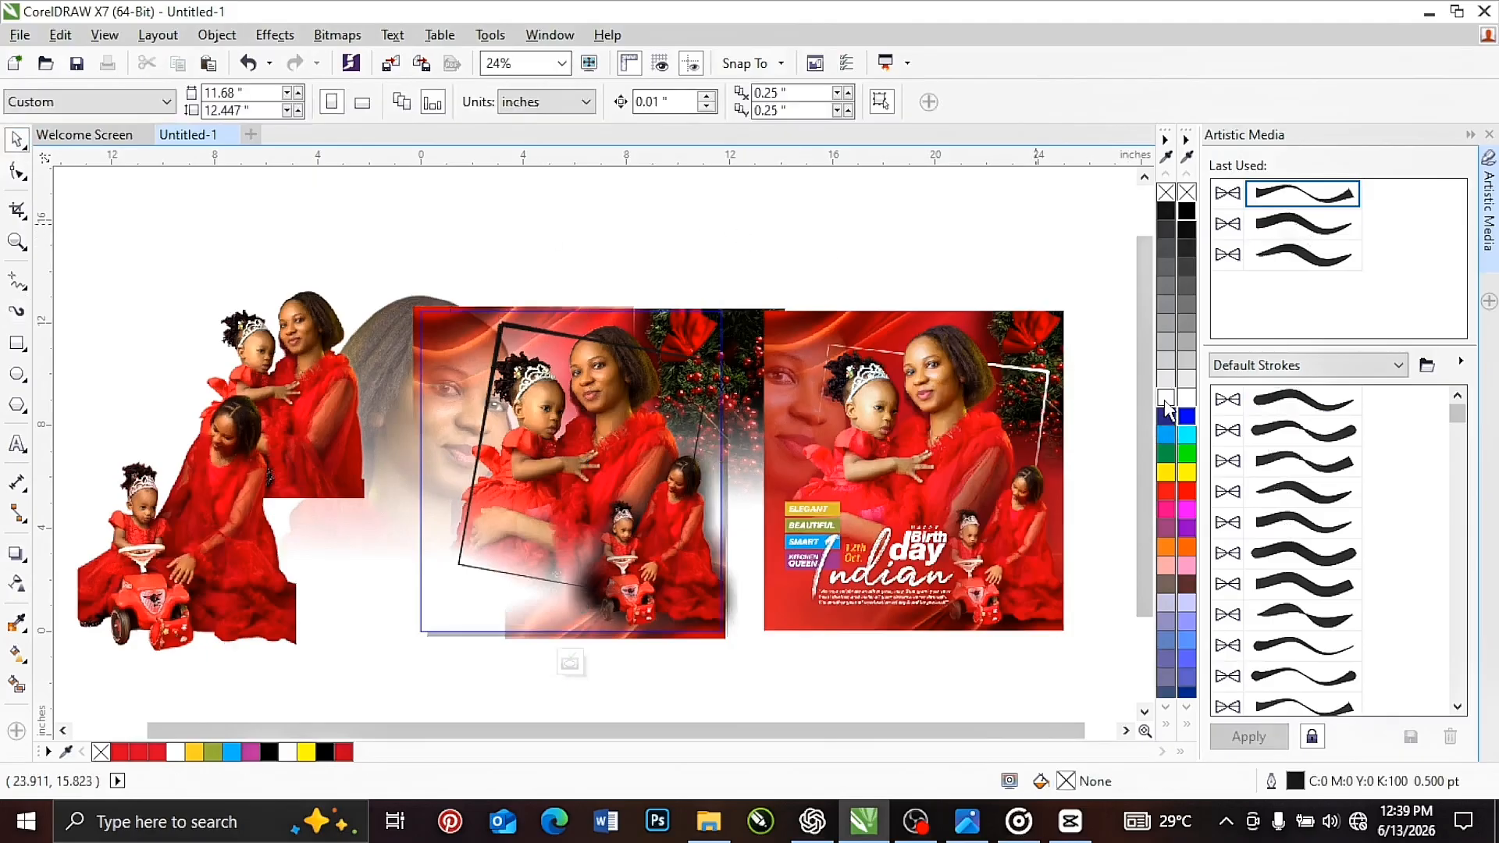
Step: Try to colour the artistic media frame white through its control rectangle and undo the white fill
click(1164, 402)
click(921, 250)
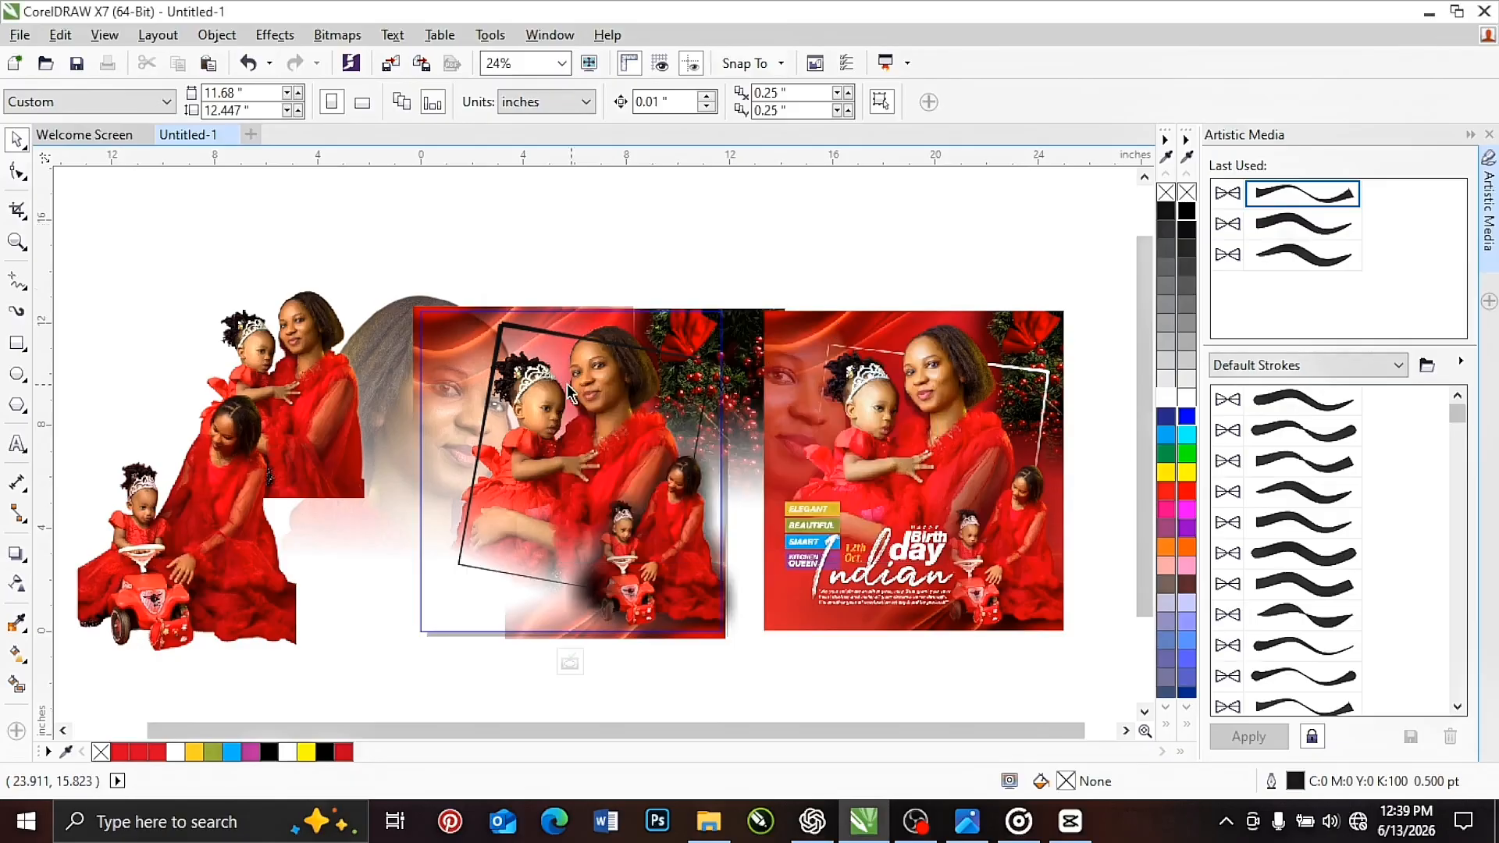
click(520, 328)
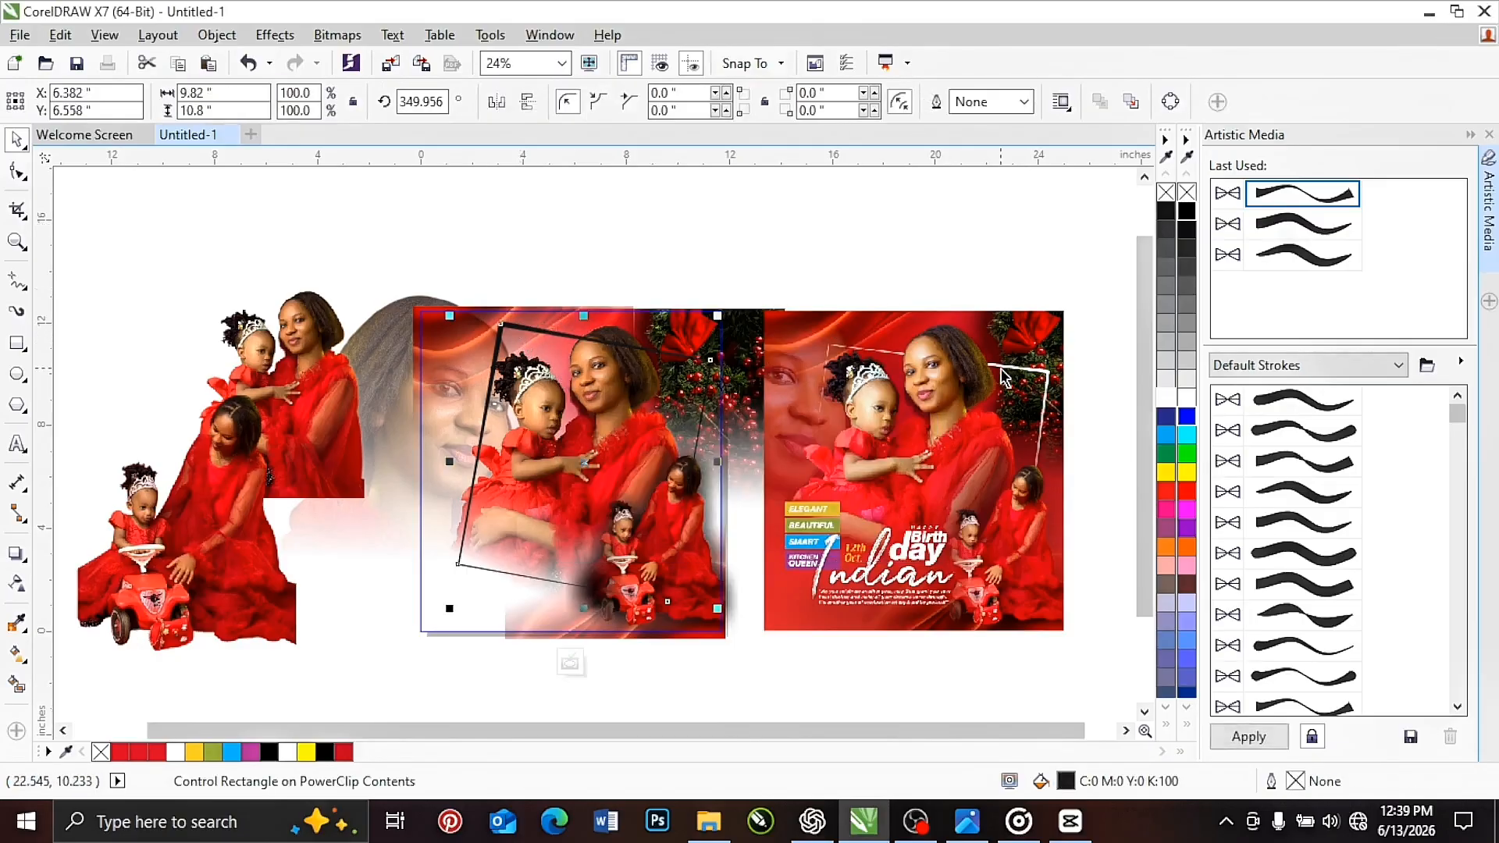
click(1171, 396)
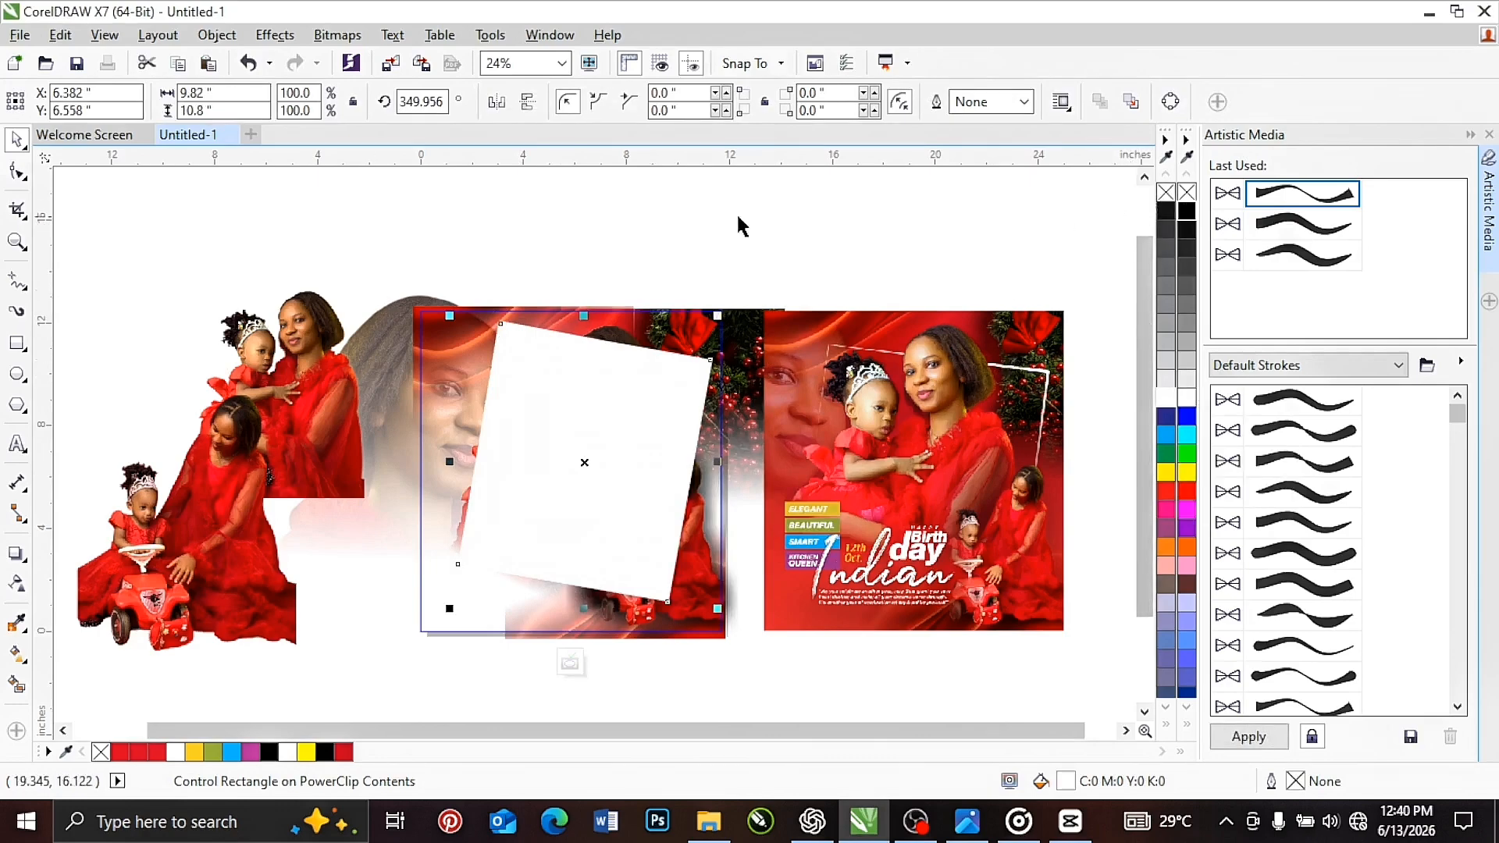
click(249, 62)
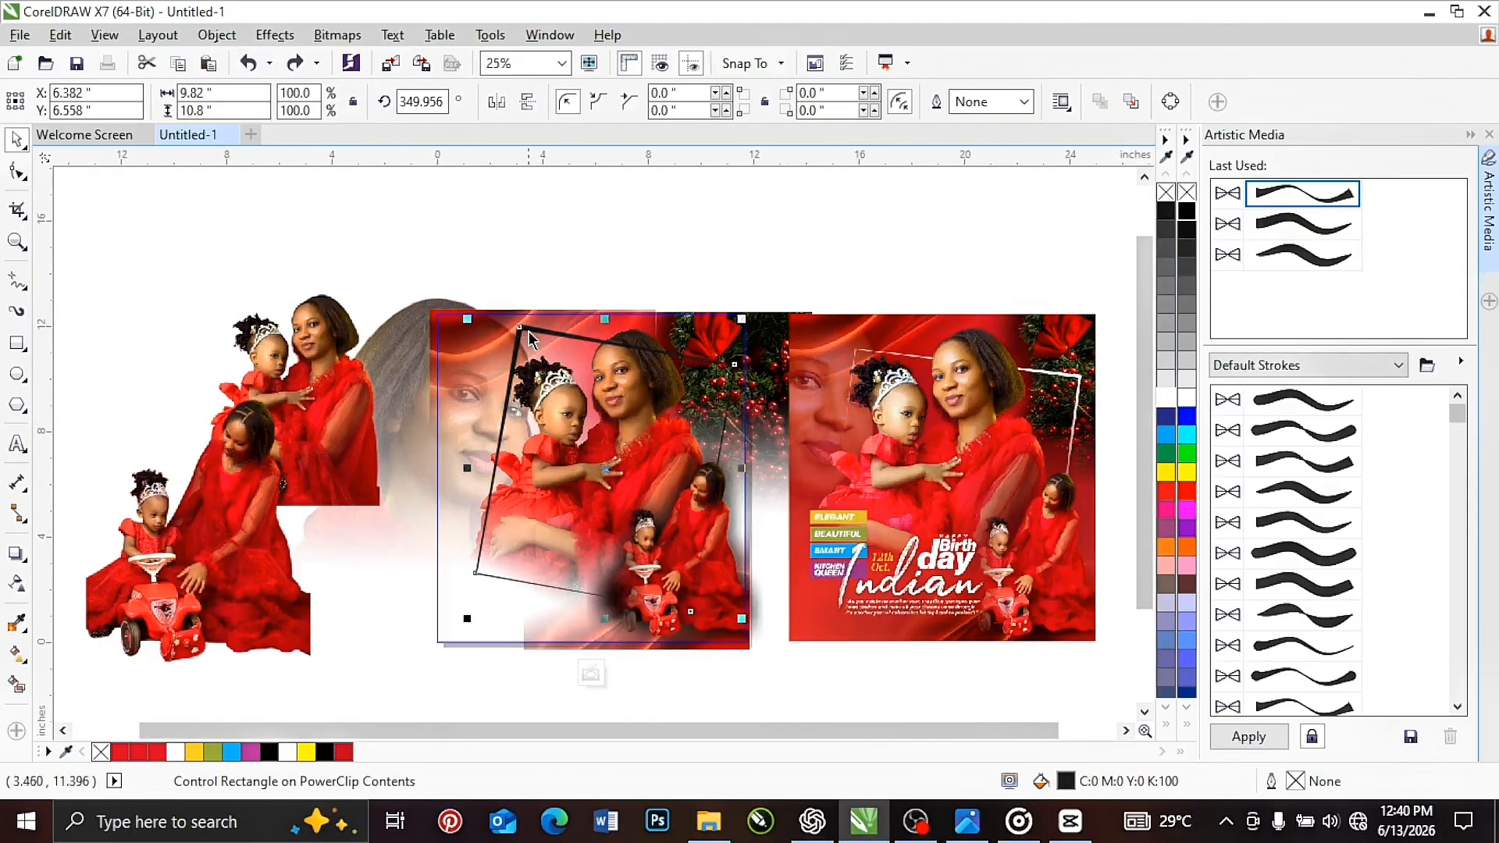
Step: Convert the frame's control rectangle to curves, try filling it with white, and undo that fill
right_click(521, 330)
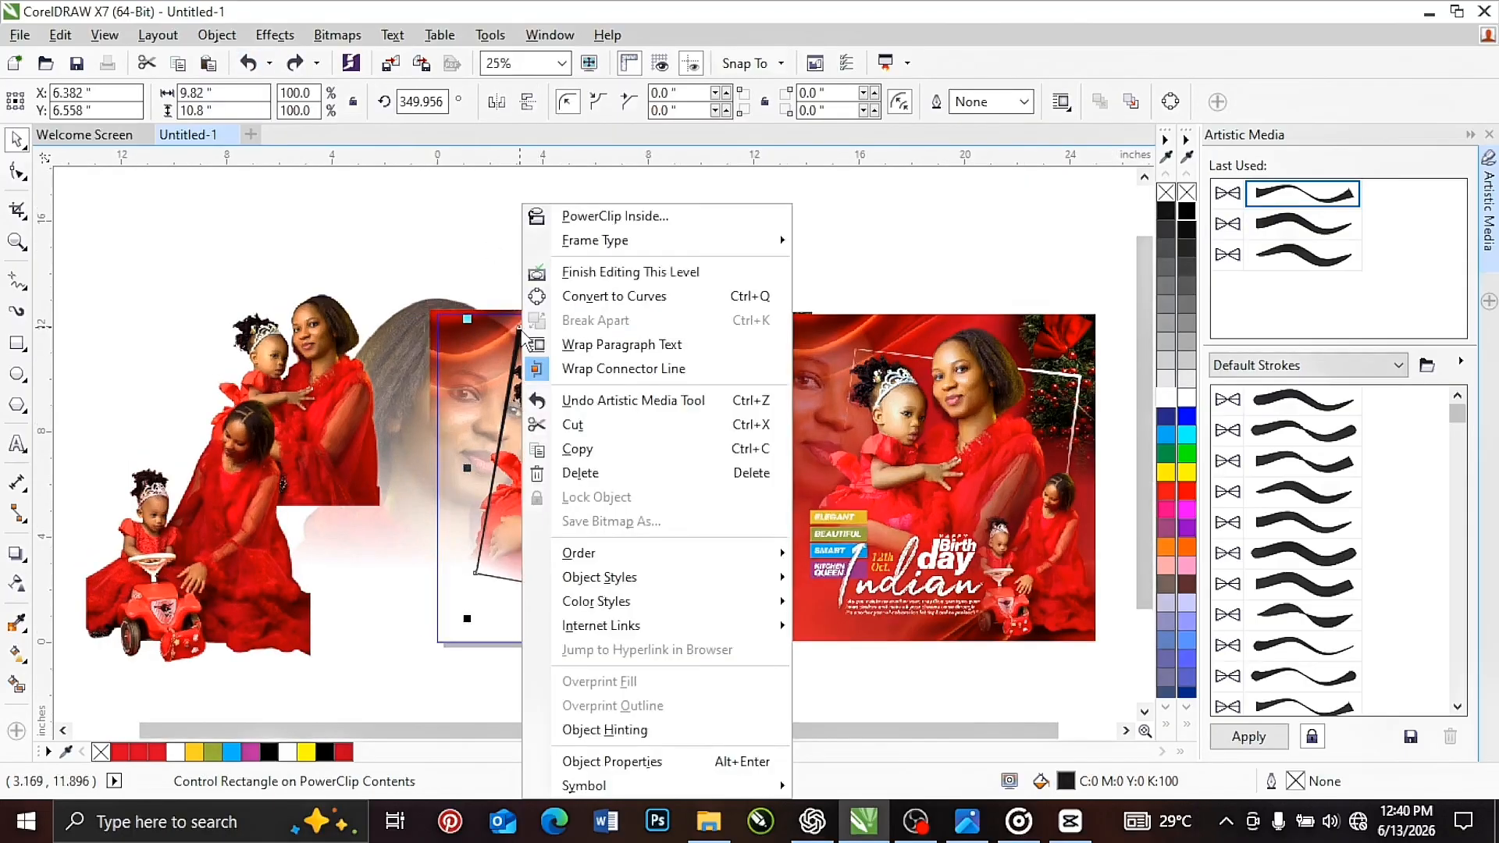
click(594, 298)
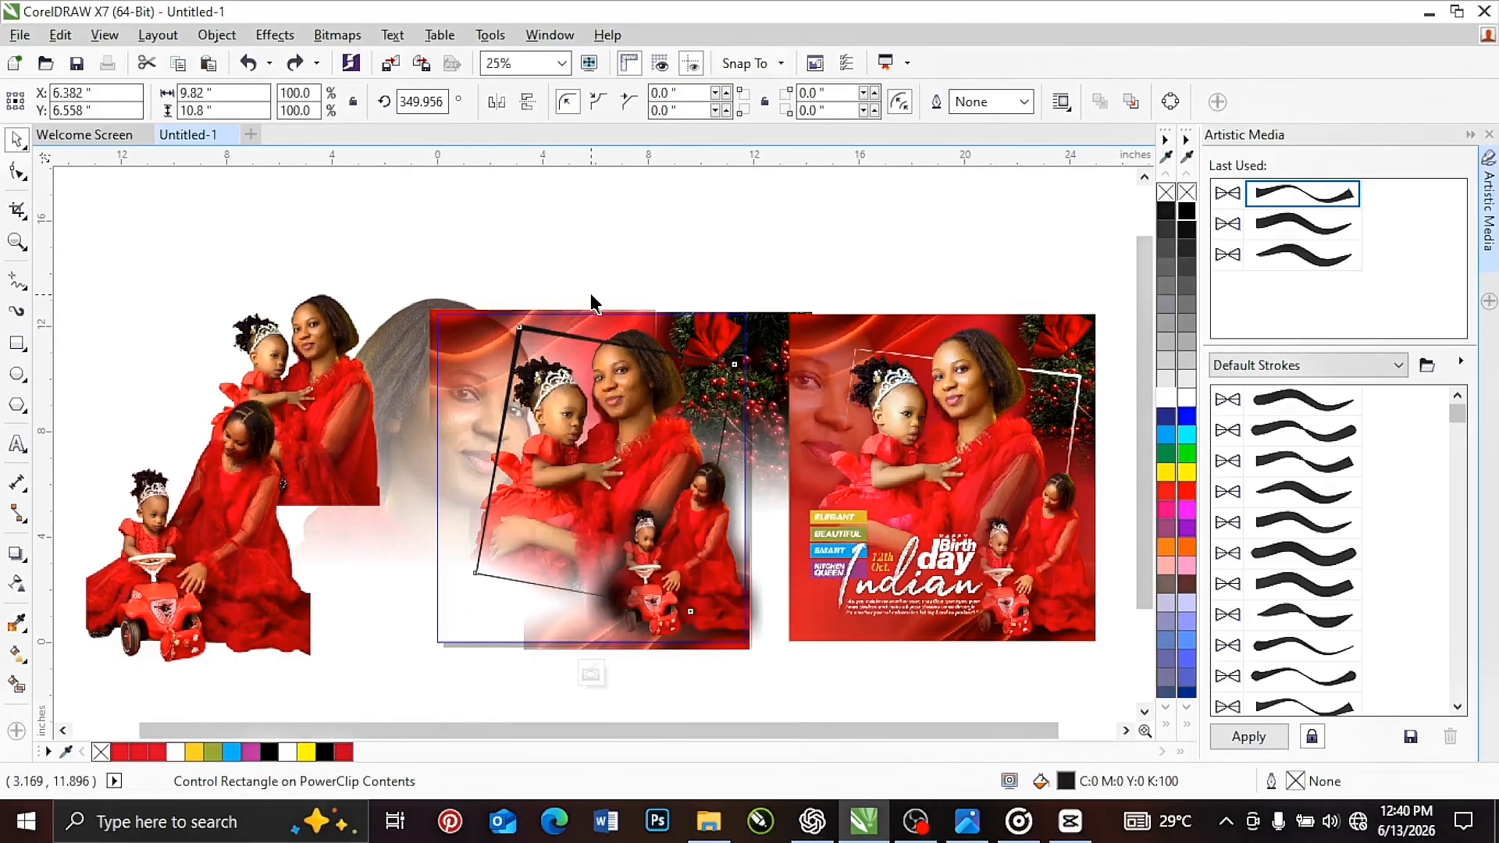
click(523, 328)
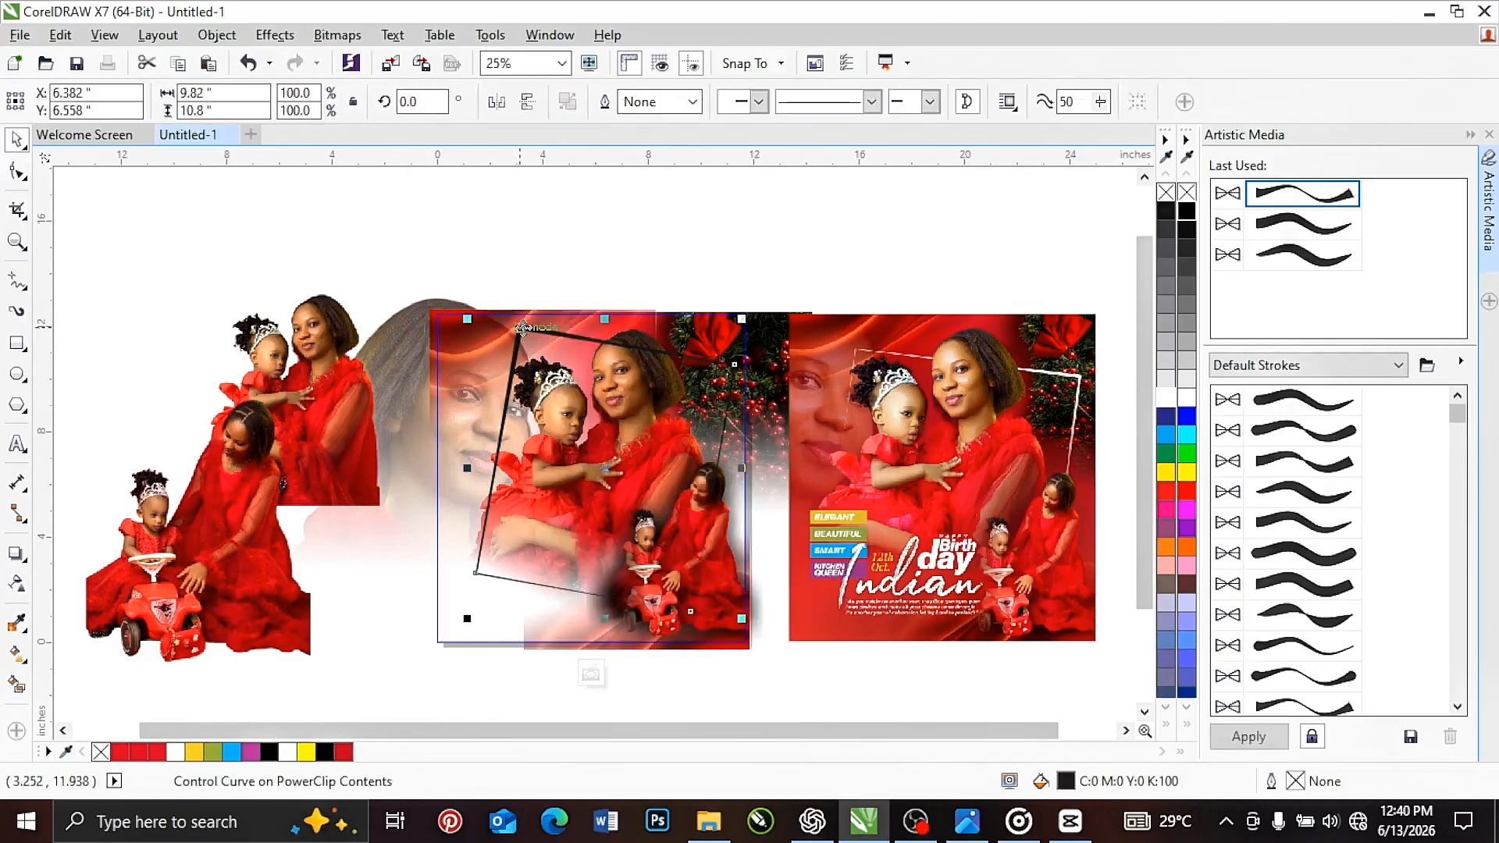
click(1165, 399)
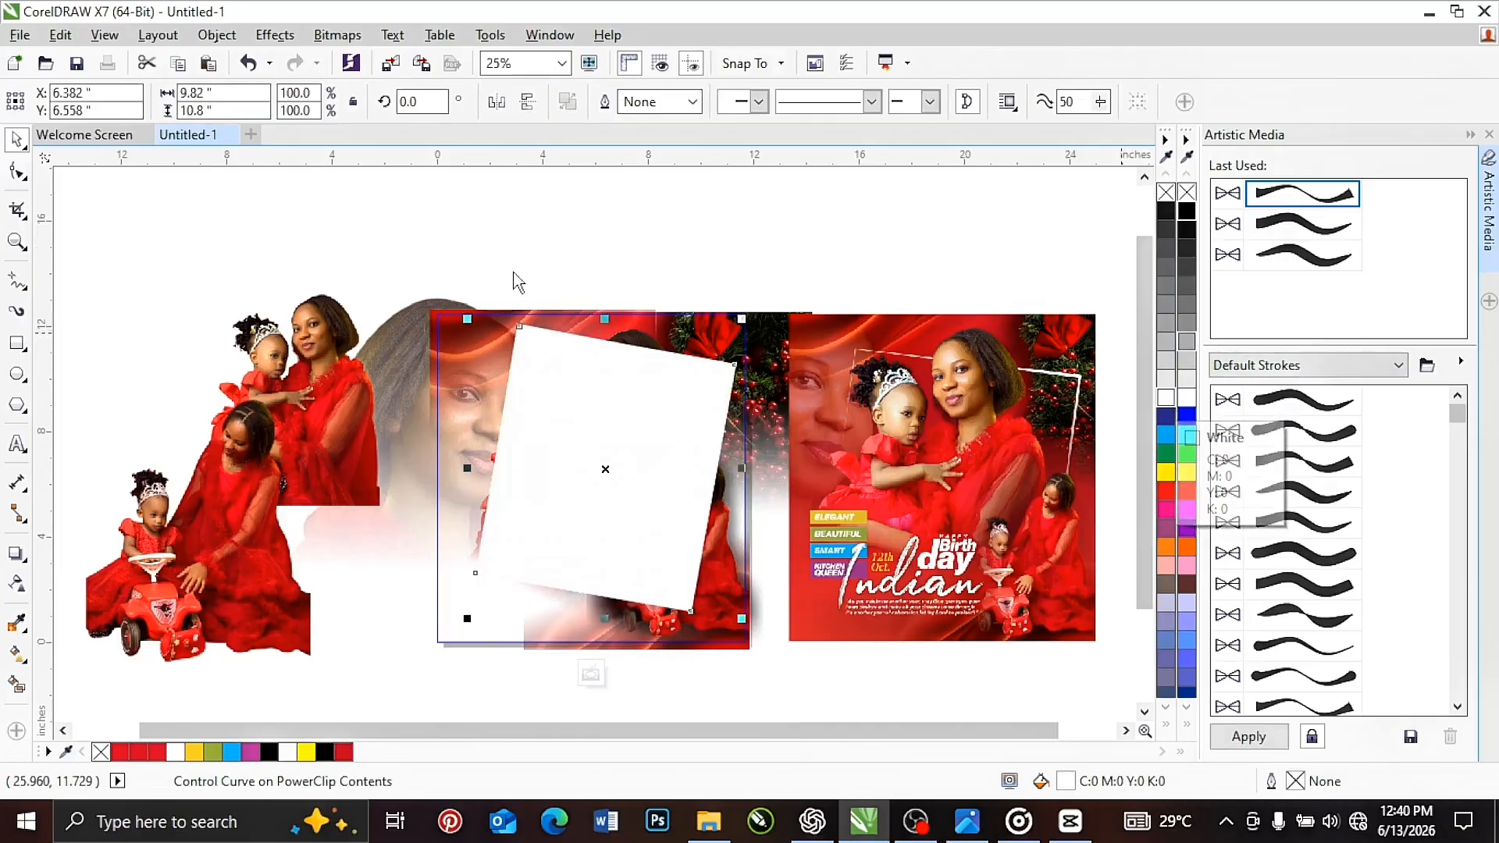
click(542, 244)
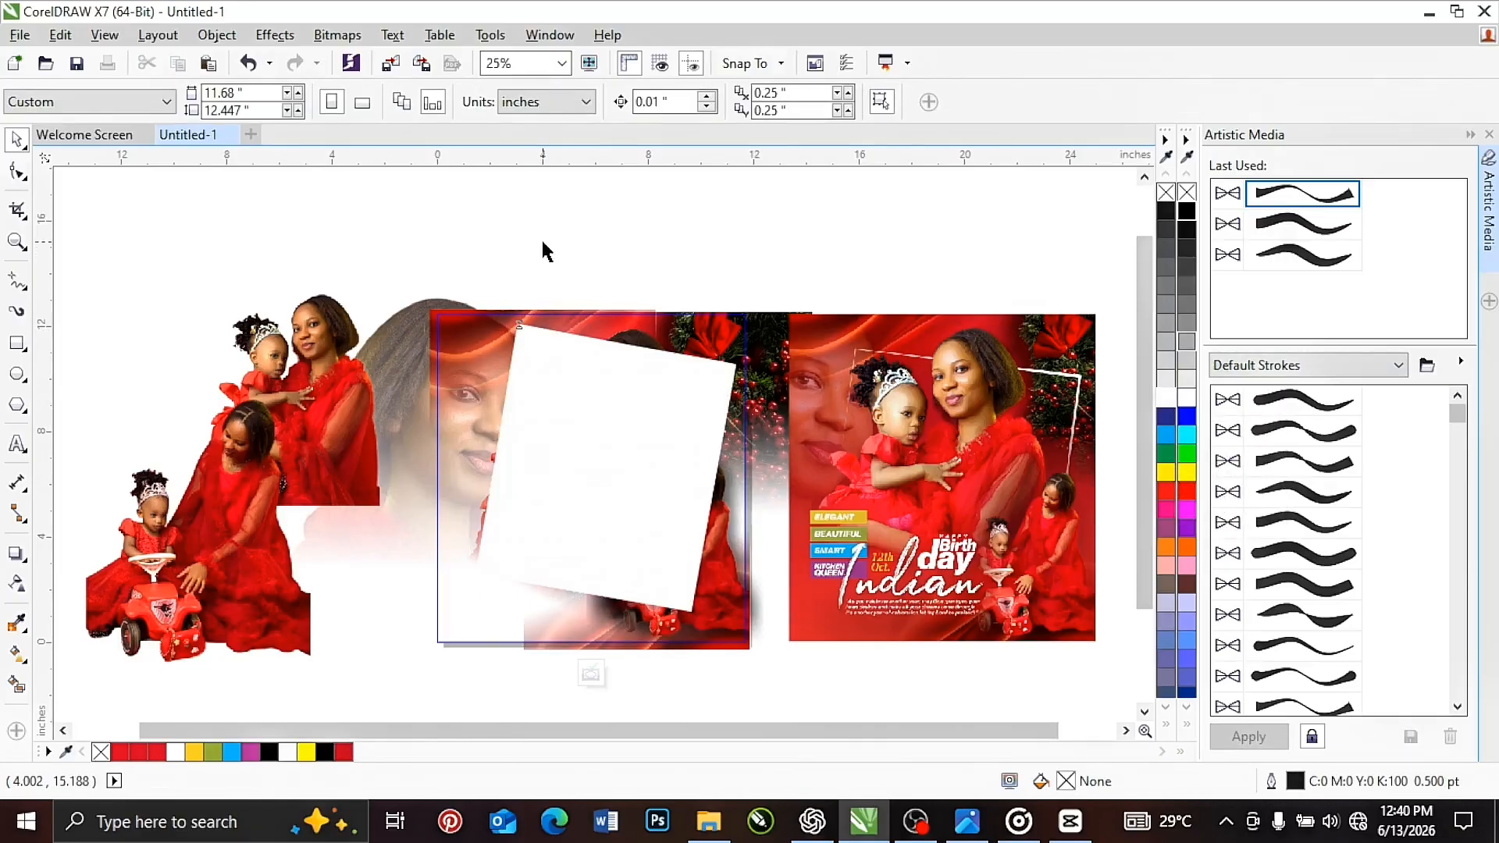
key(ctrl+z)
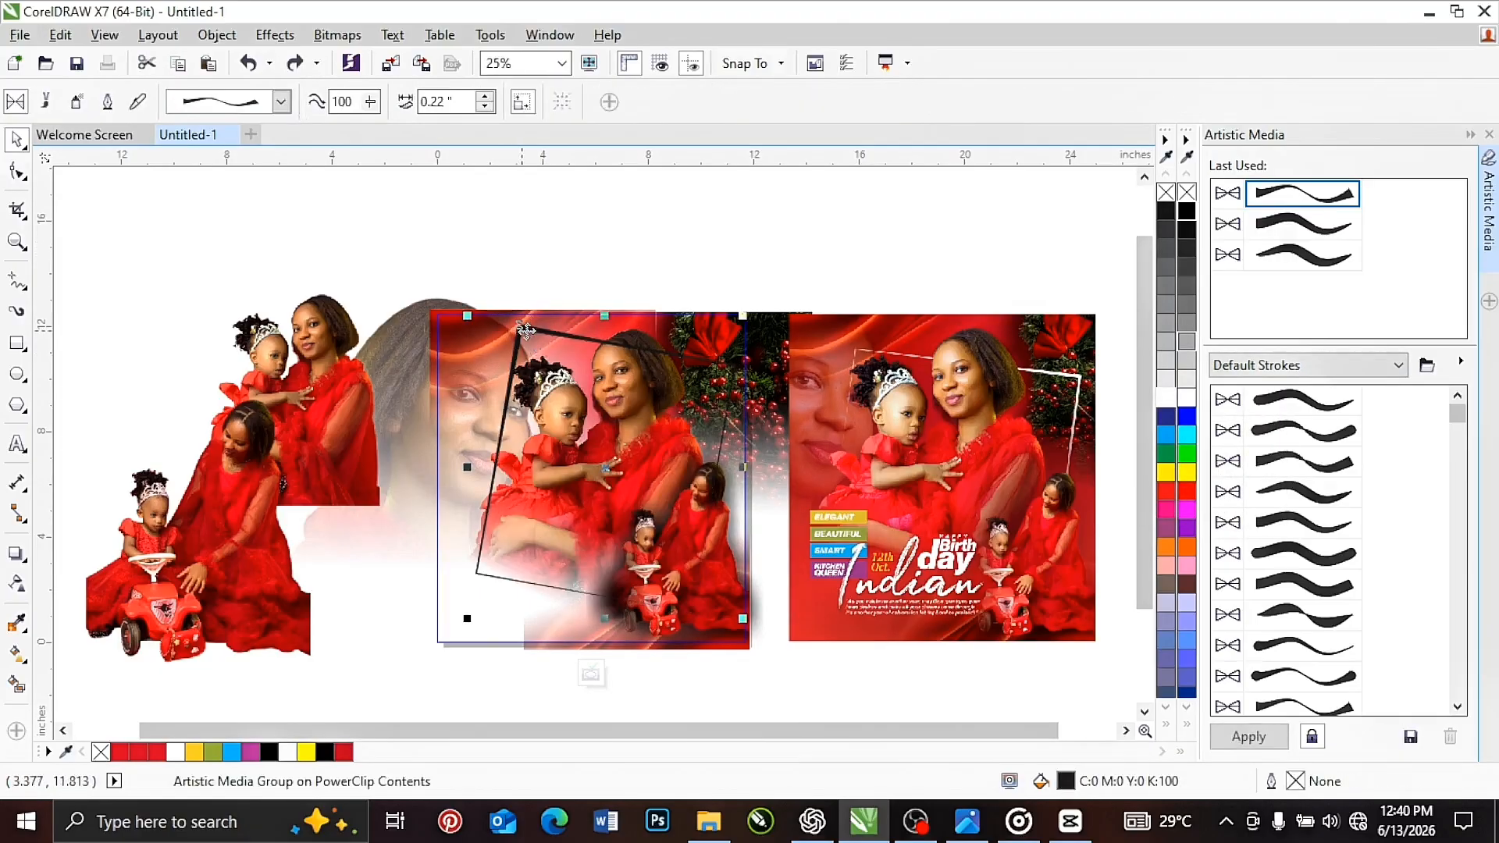
Step: Break the artistic media frame apart and delete the solid black control shape separated from it
right_click(525, 328)
click(582, 394)
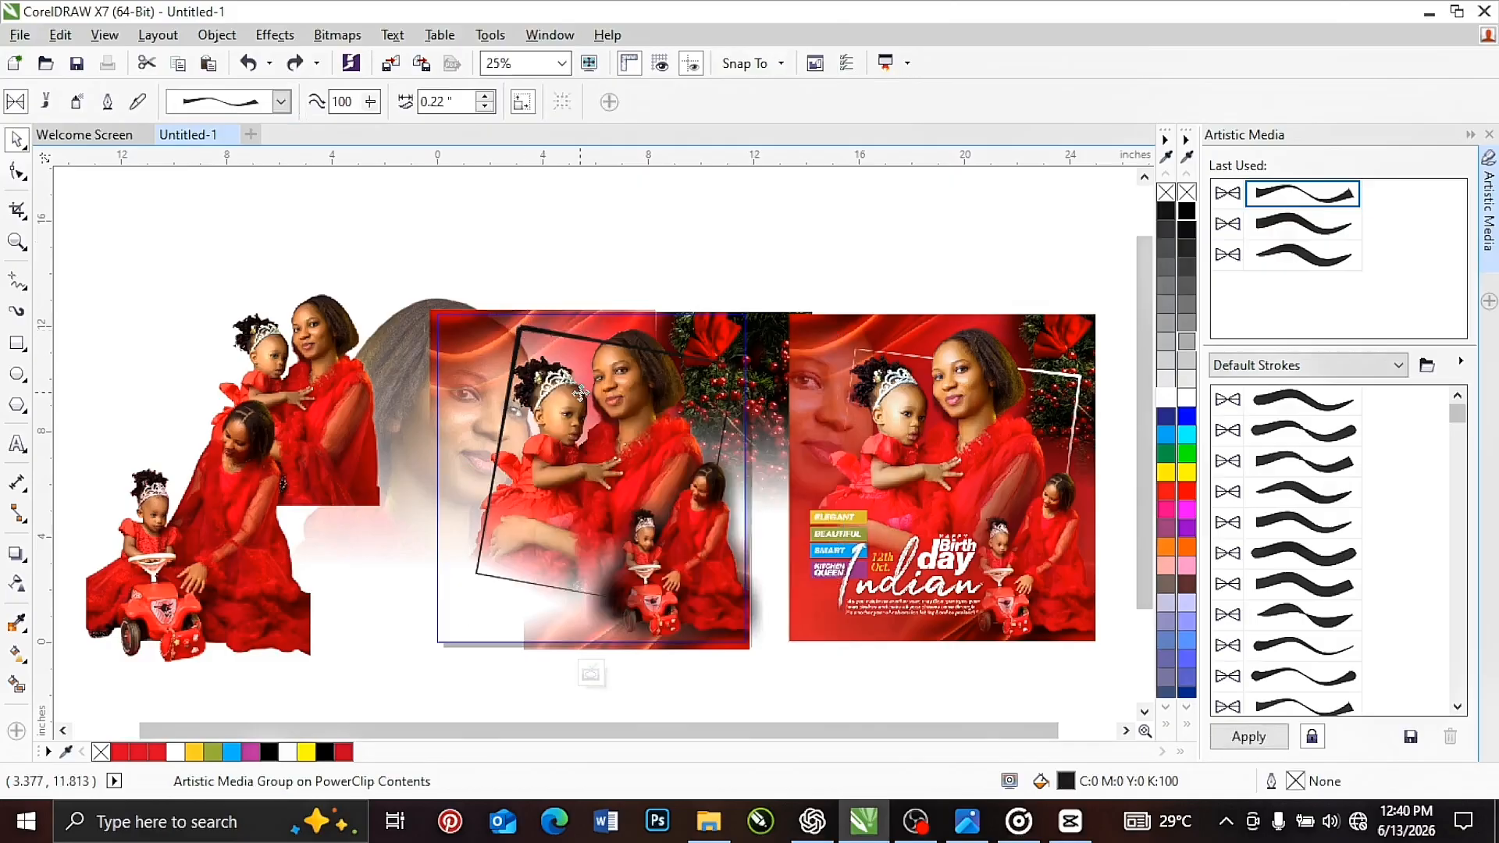
drag(605, 414, 914, 292)
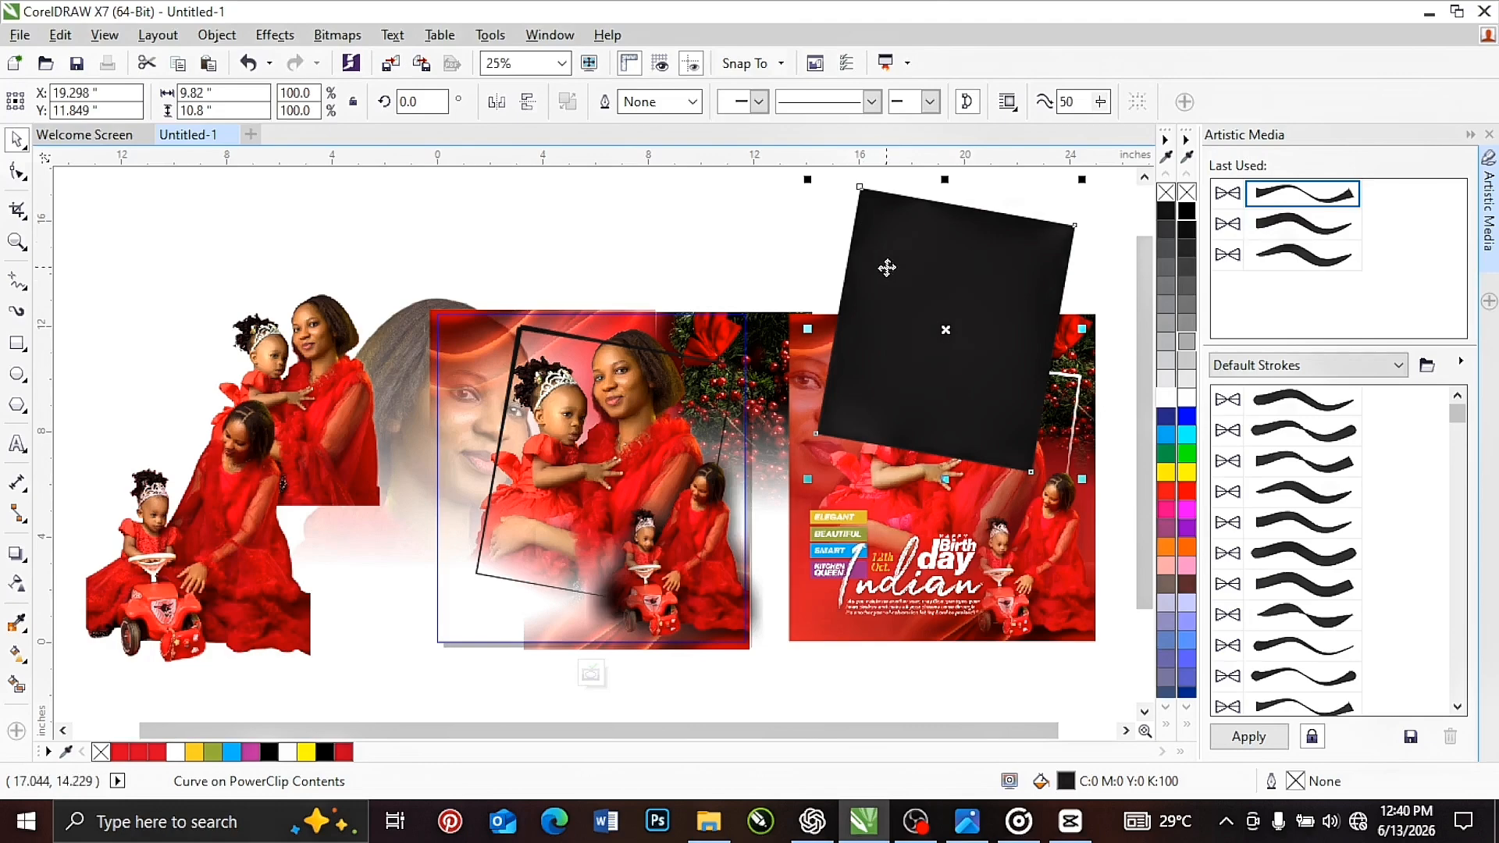
key(Escape)
key(Delete)
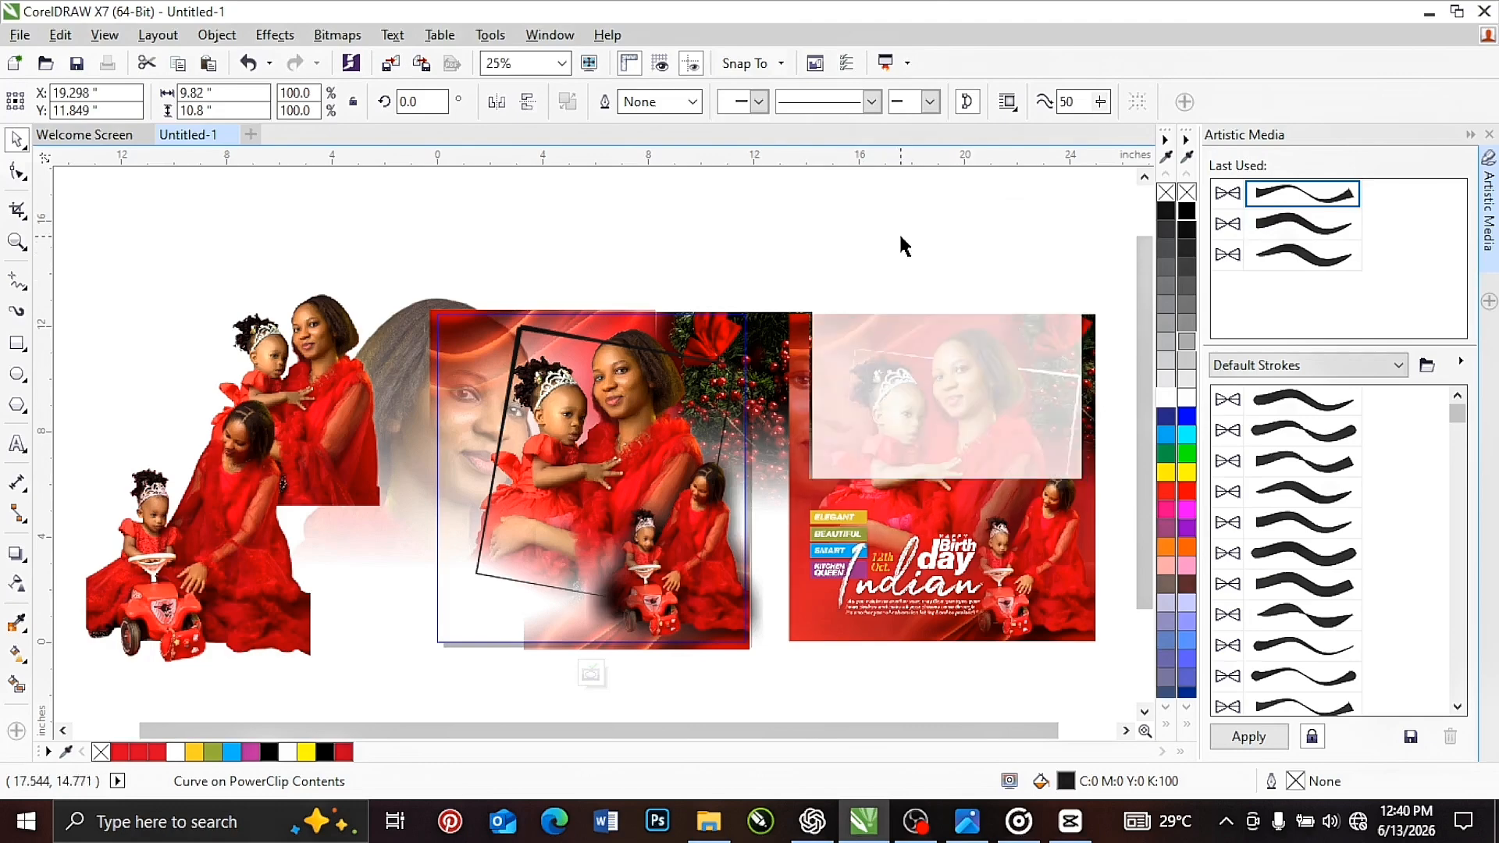
Step: Fill the remaining frame stroke with white and fade it out downward with a linear transparency at about -88.8°
ctrl+click(533, 336)
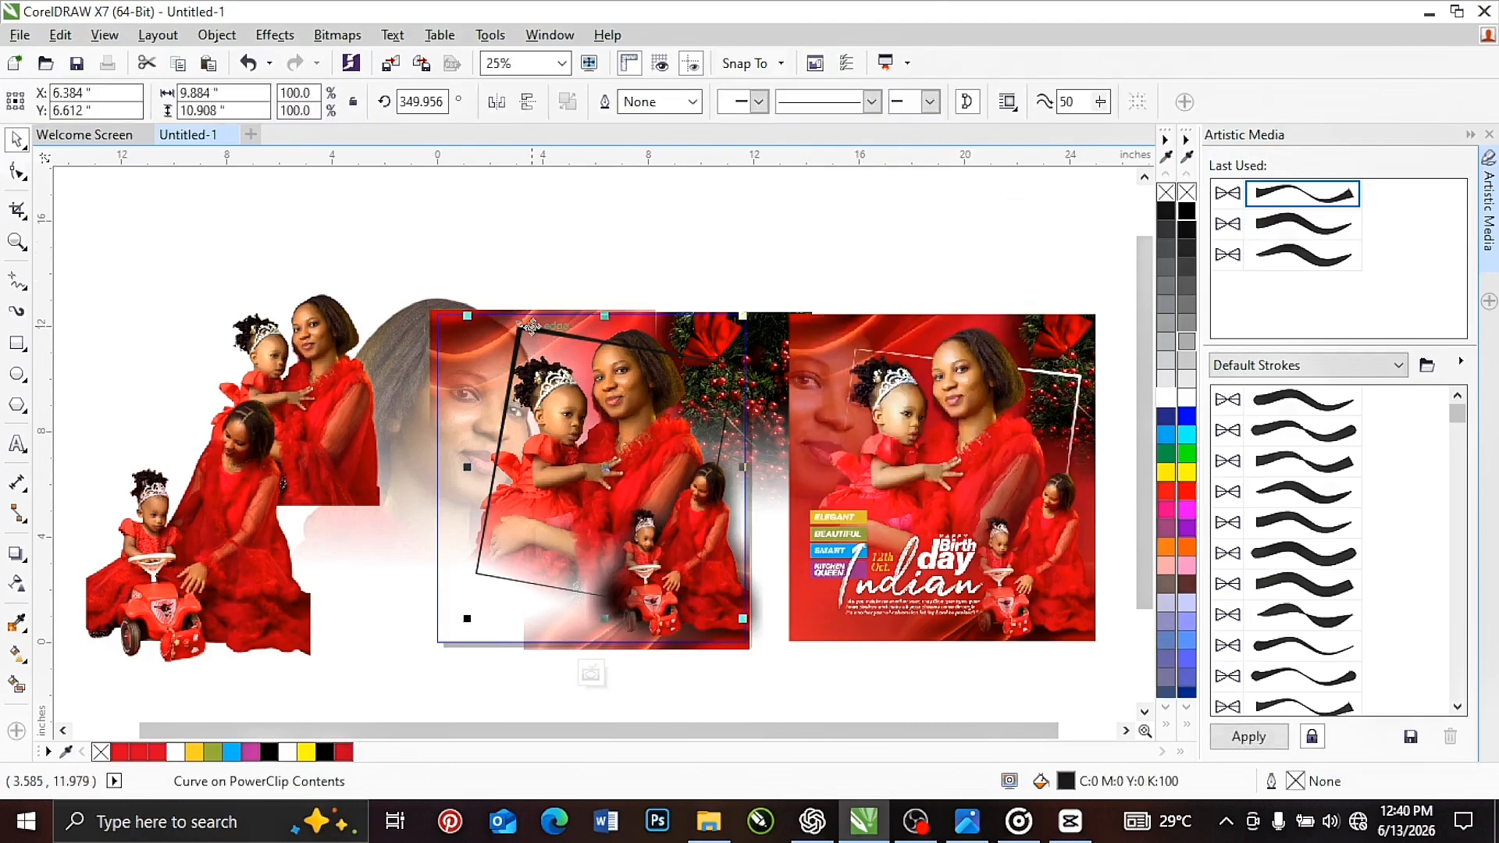
click(1168, 401)
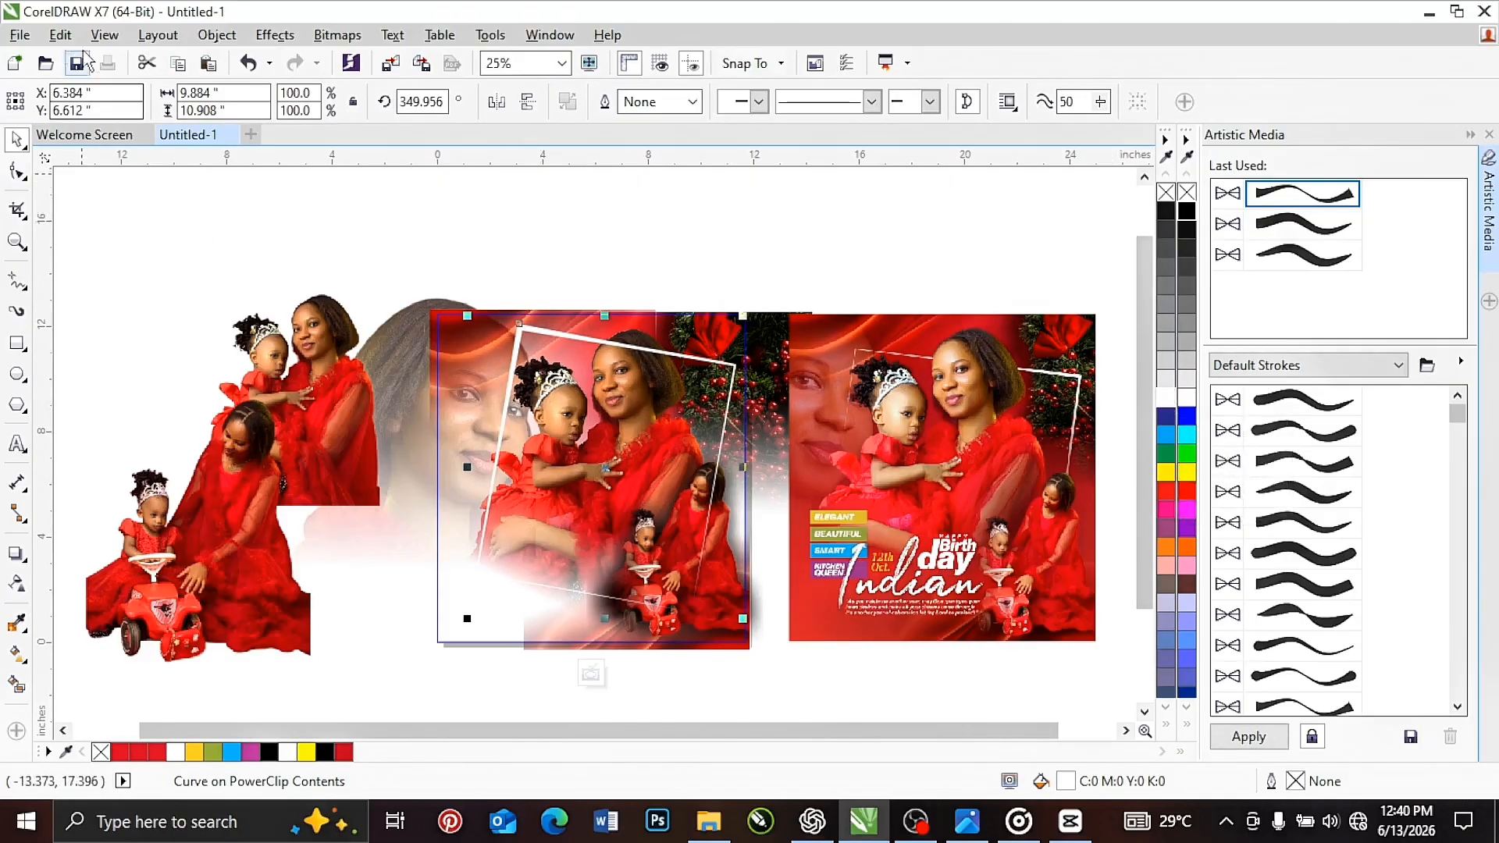
click(16, 584)
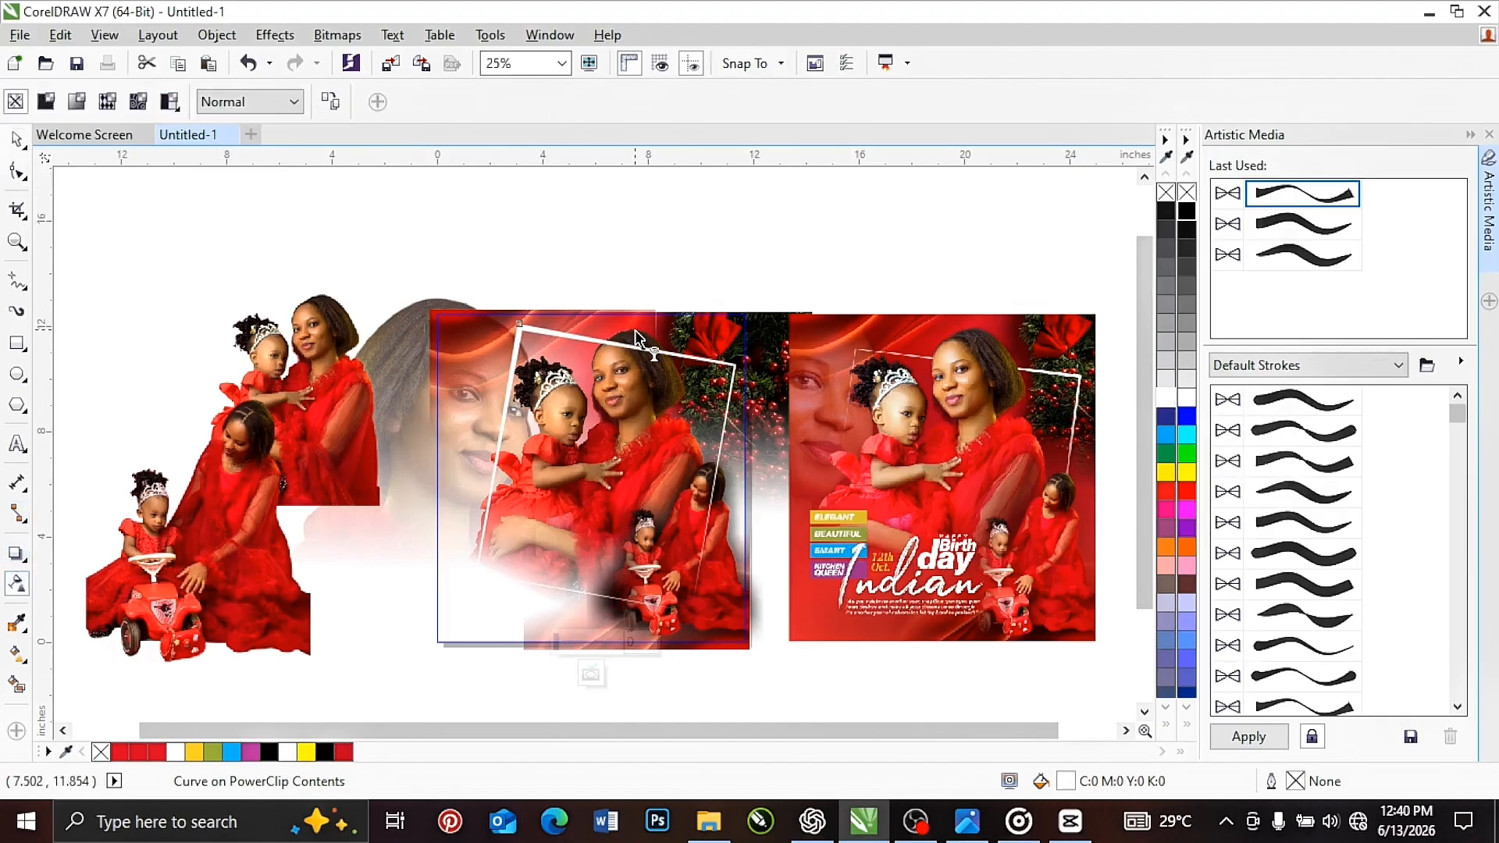
drag(634, 328, 599, 543)
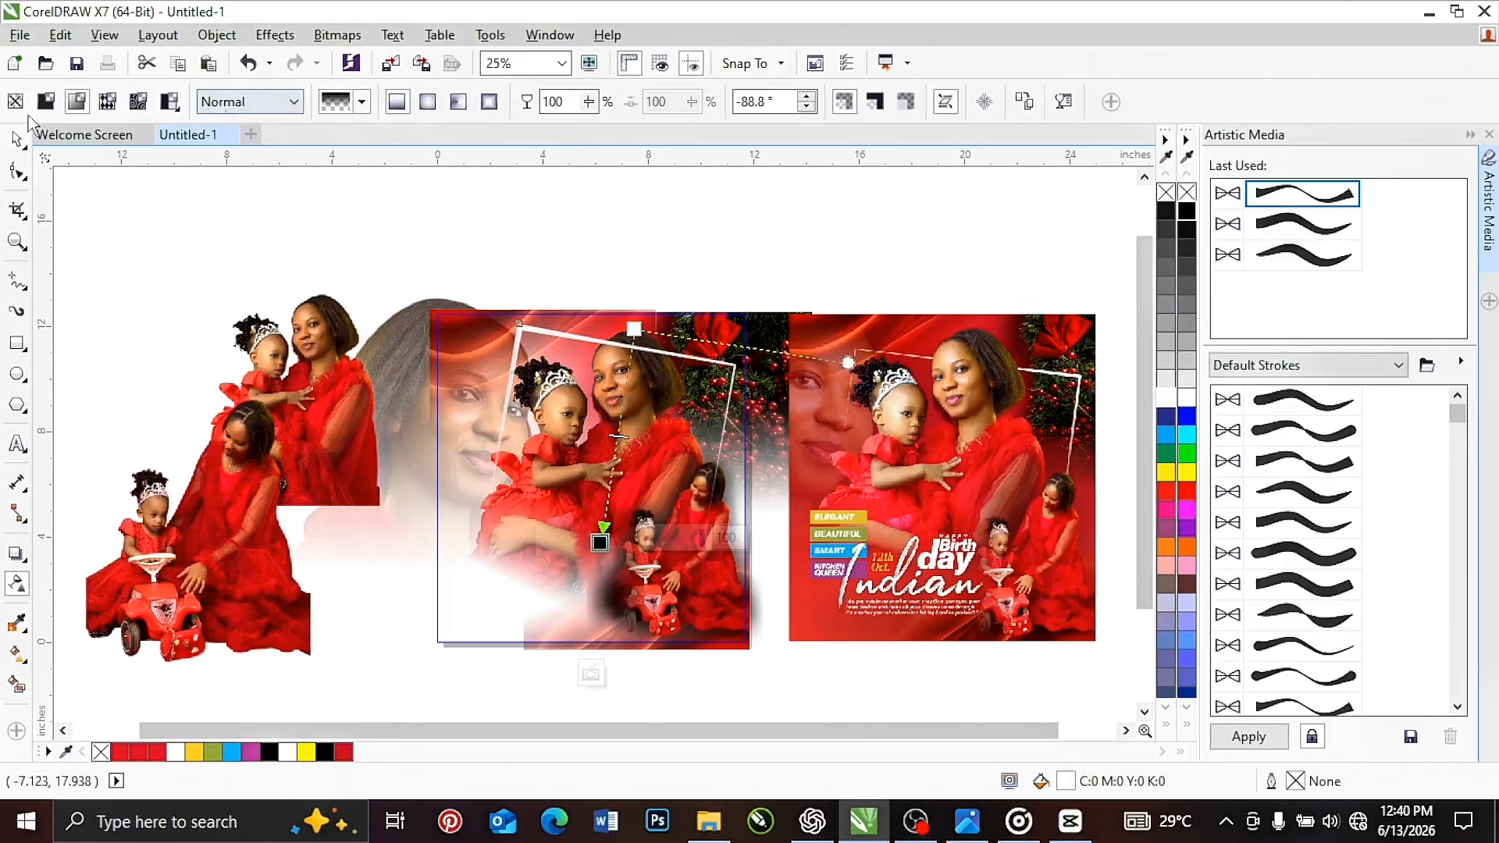
click(16, 139)
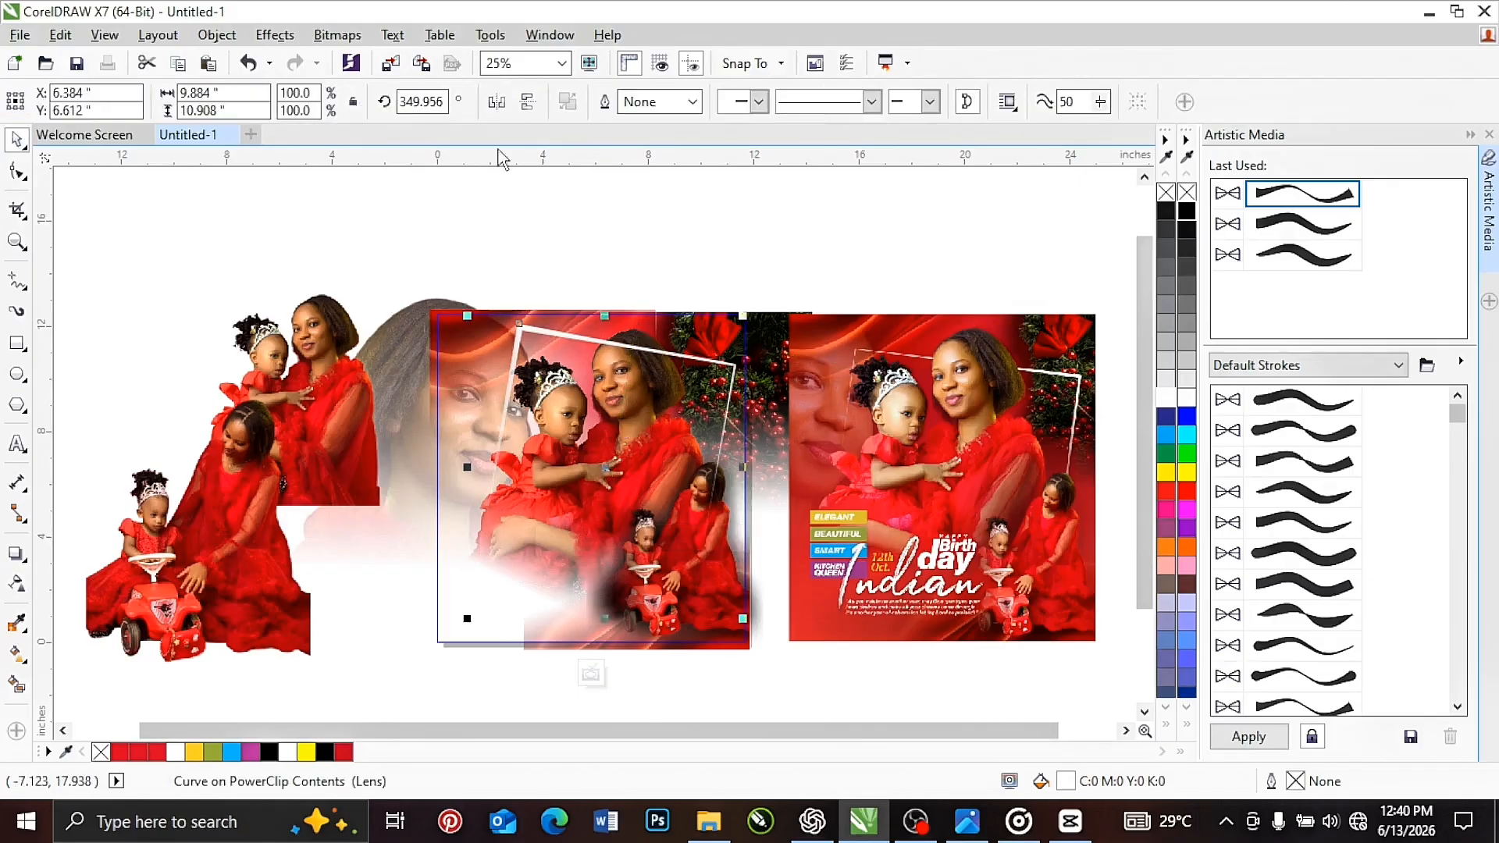
Step: Mirror the white frame horizontally so its thicker corner sits beside the Christmas backdrop
click(508, 106)
click(528, 102)
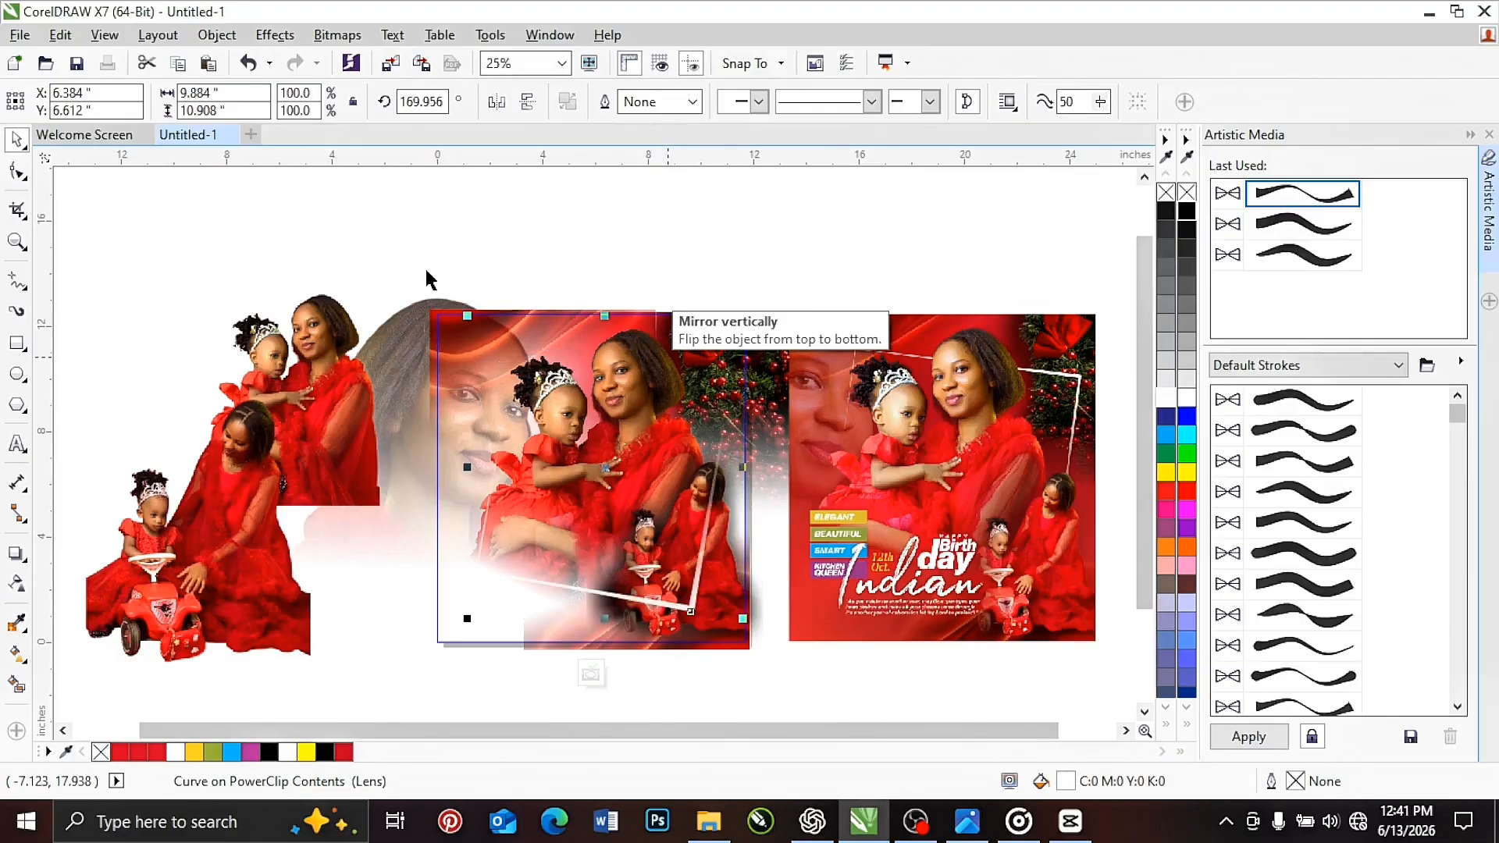
click(529, 102)
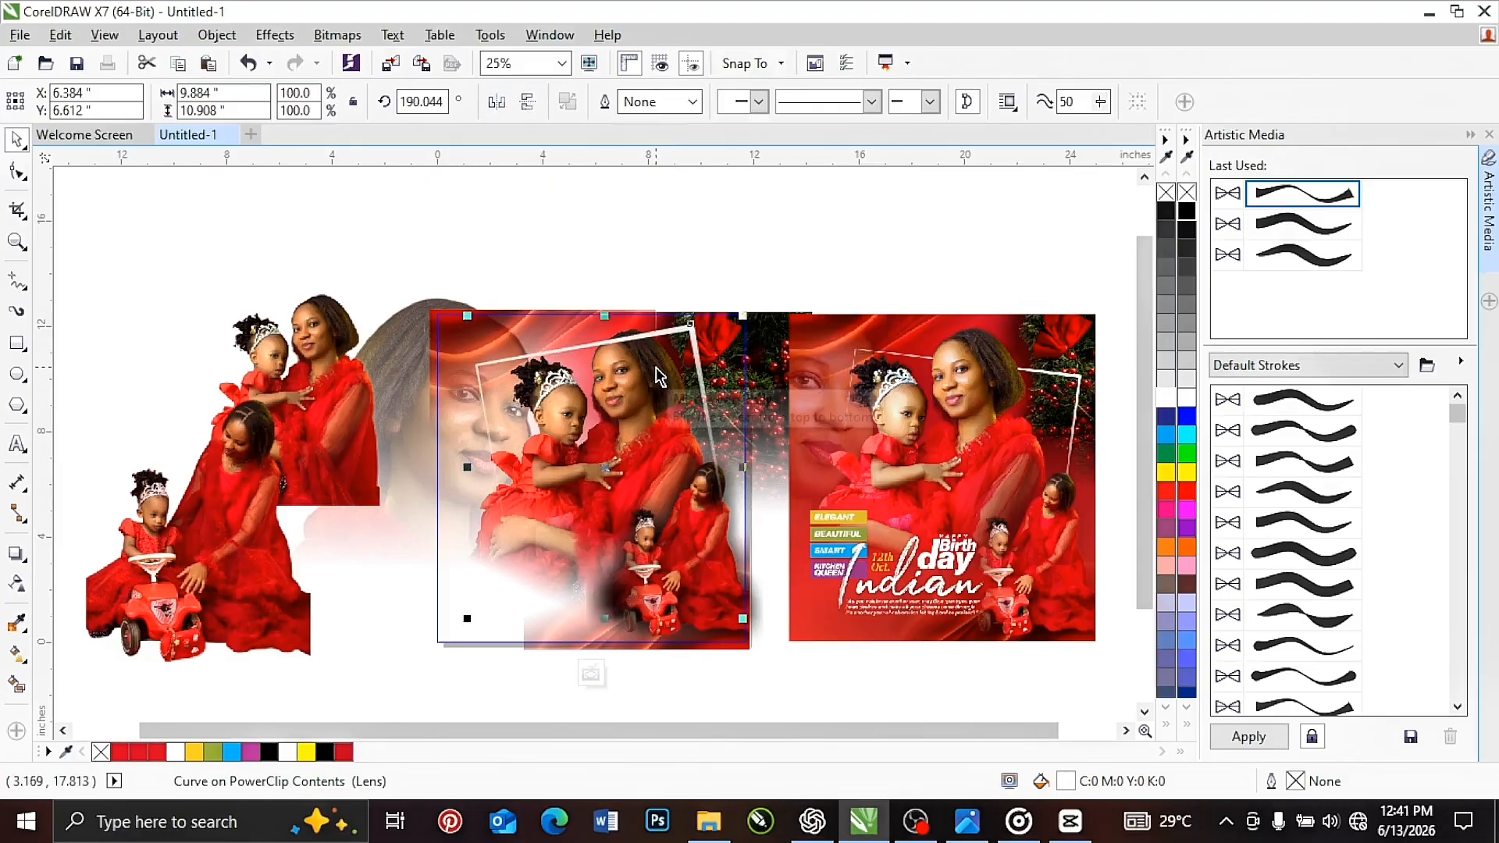
Step: Rotate the white frame to 168.285° and scale it down to about 9.48 × 10.31 inches
click(676, 328)
drag(743, 323, 768, 391)
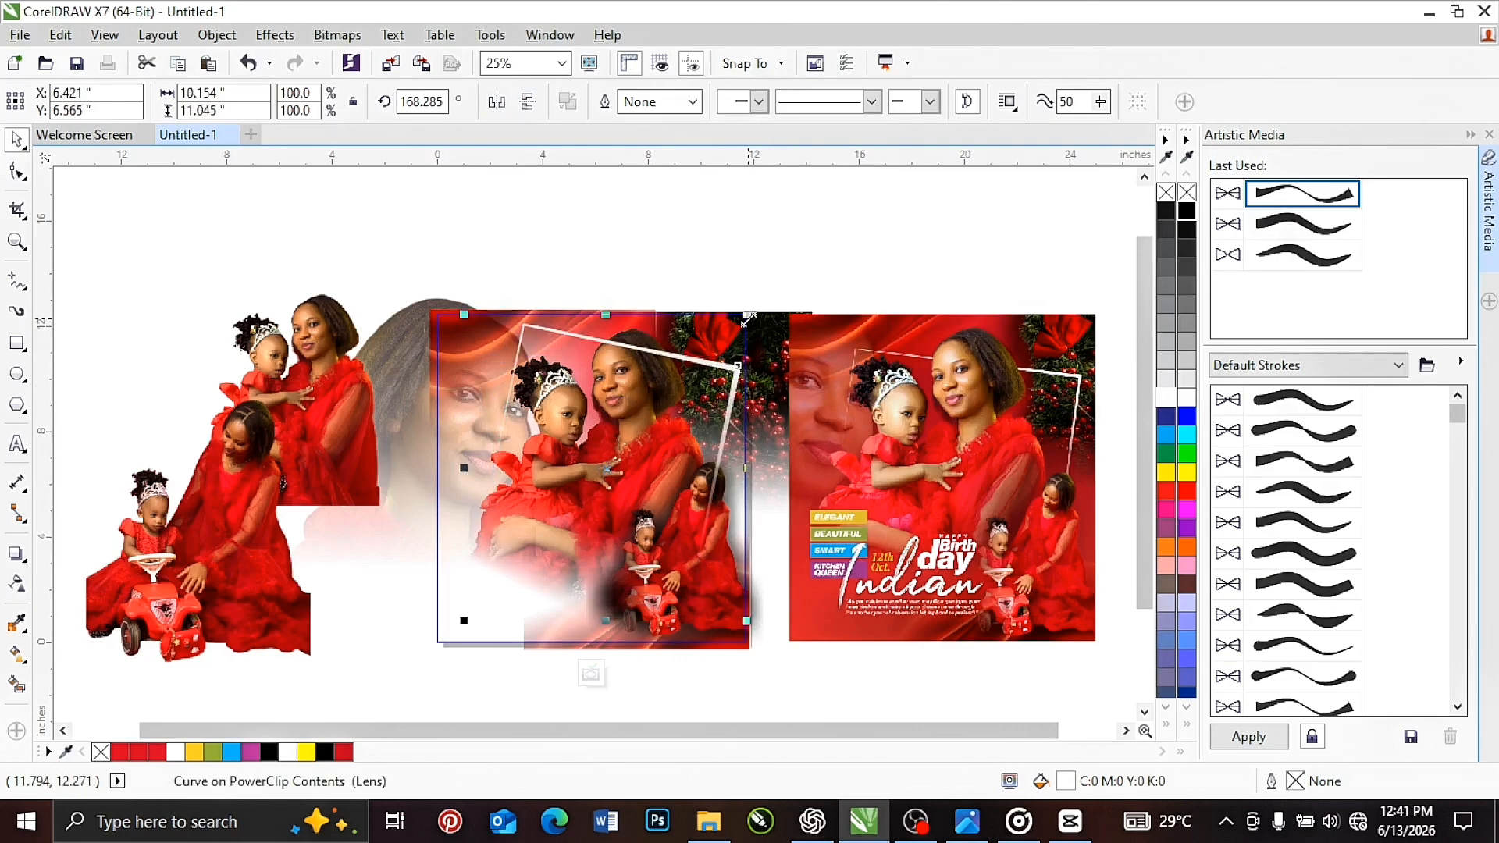
drag(745, 318, 734, 351)
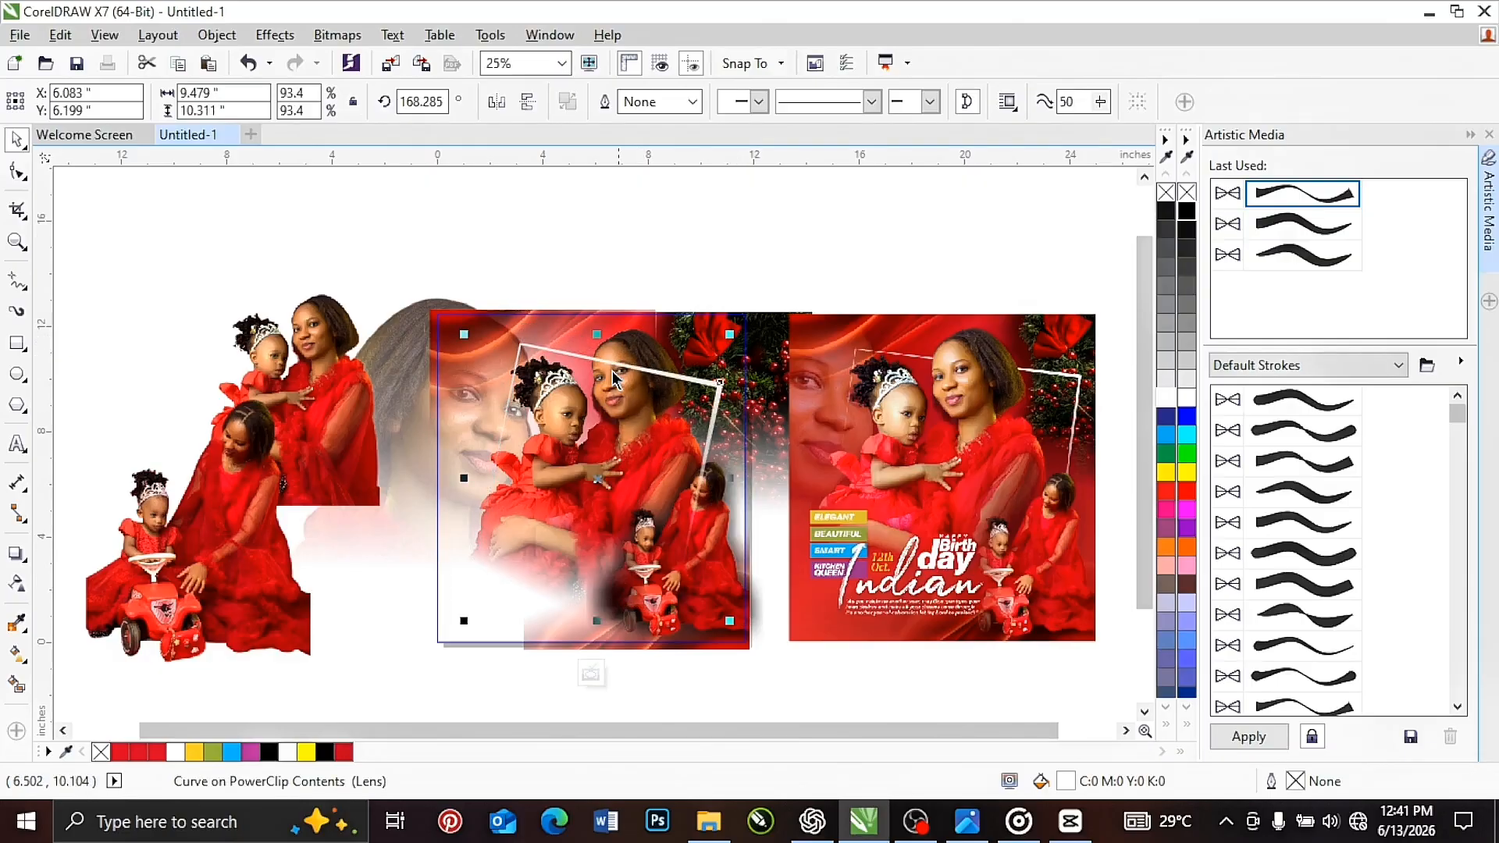
Step: Select the central mother-and-child portrait beneath the overlapping images and bring it in front of the white frame
click(545, 484)
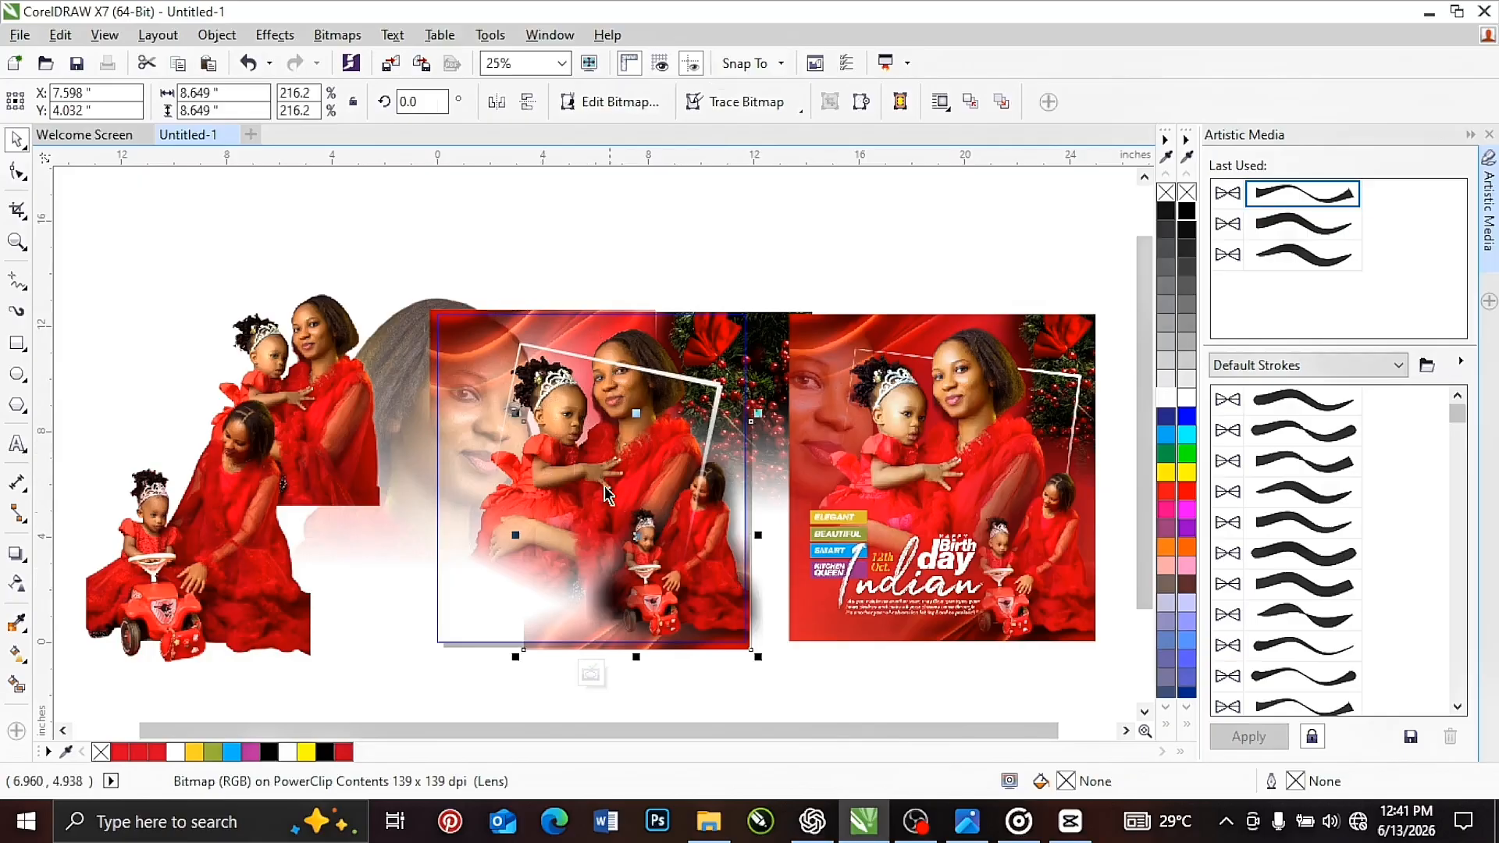
alt+click(535, 431)
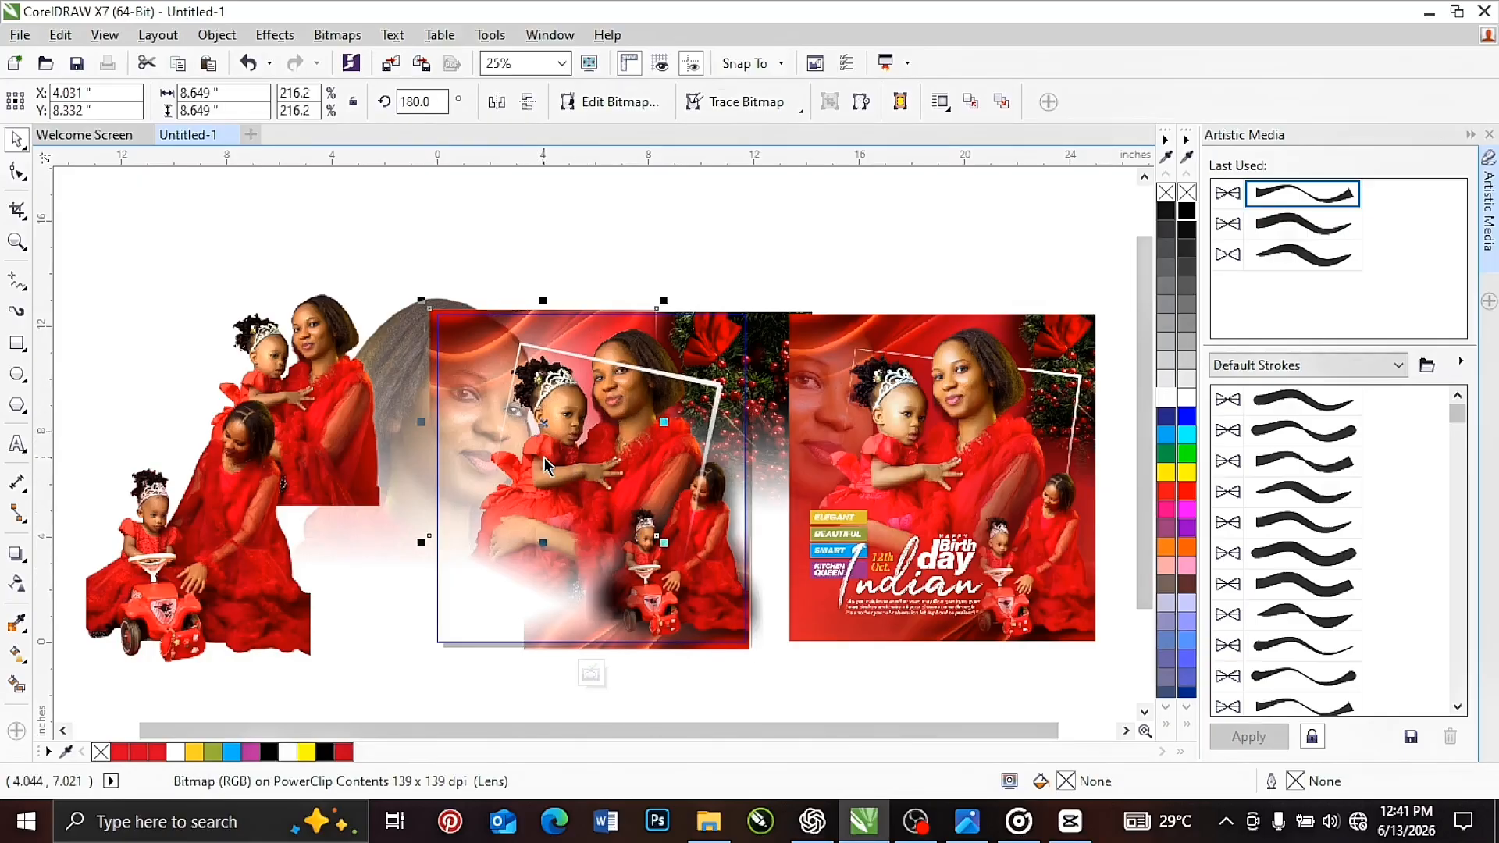
alt+click(544, 457)
alt+click(543, 457)
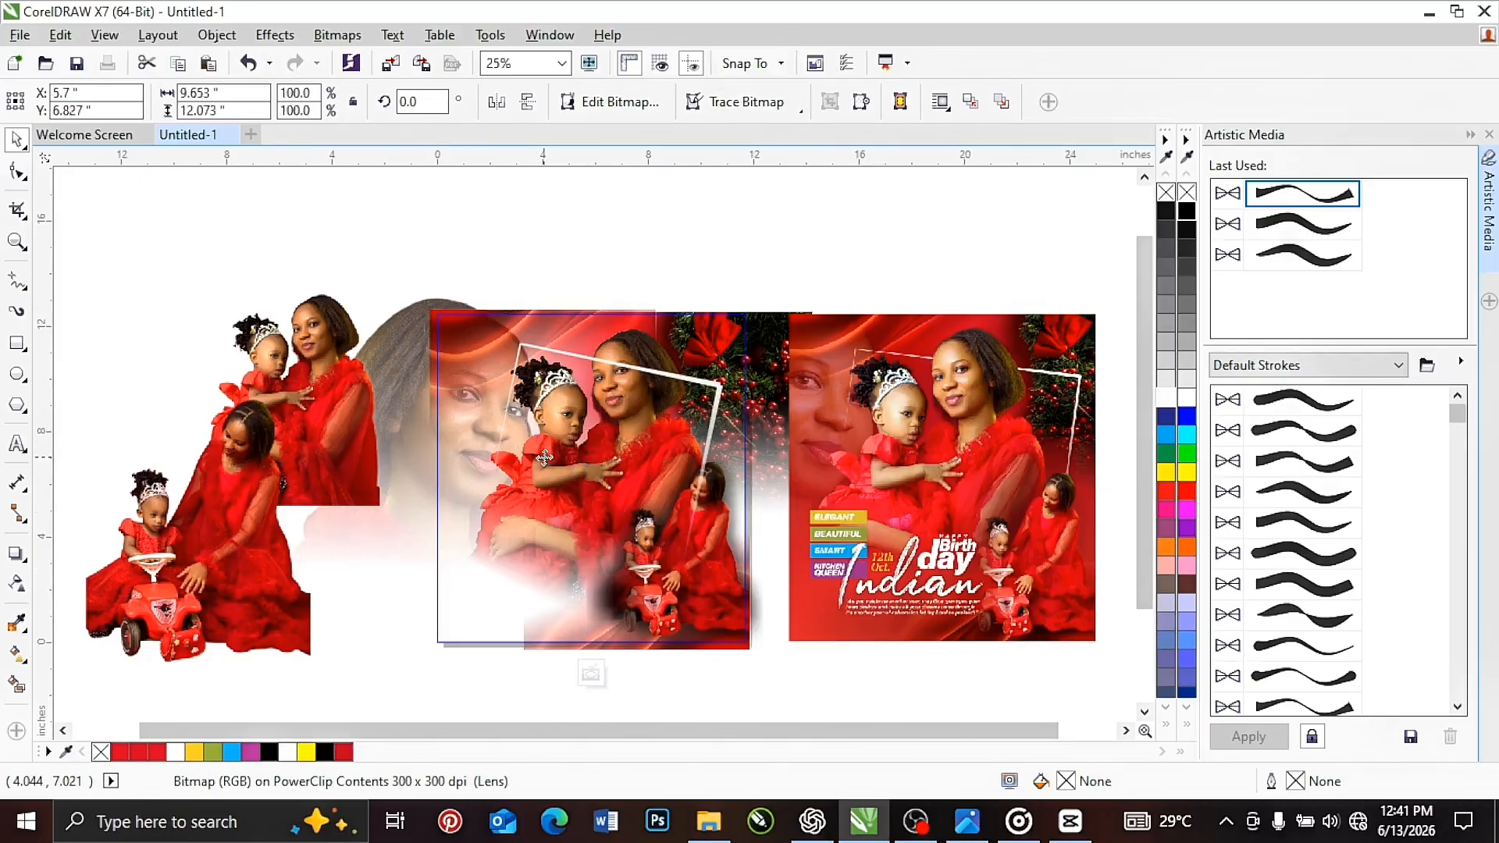
alt+click(732, 605)
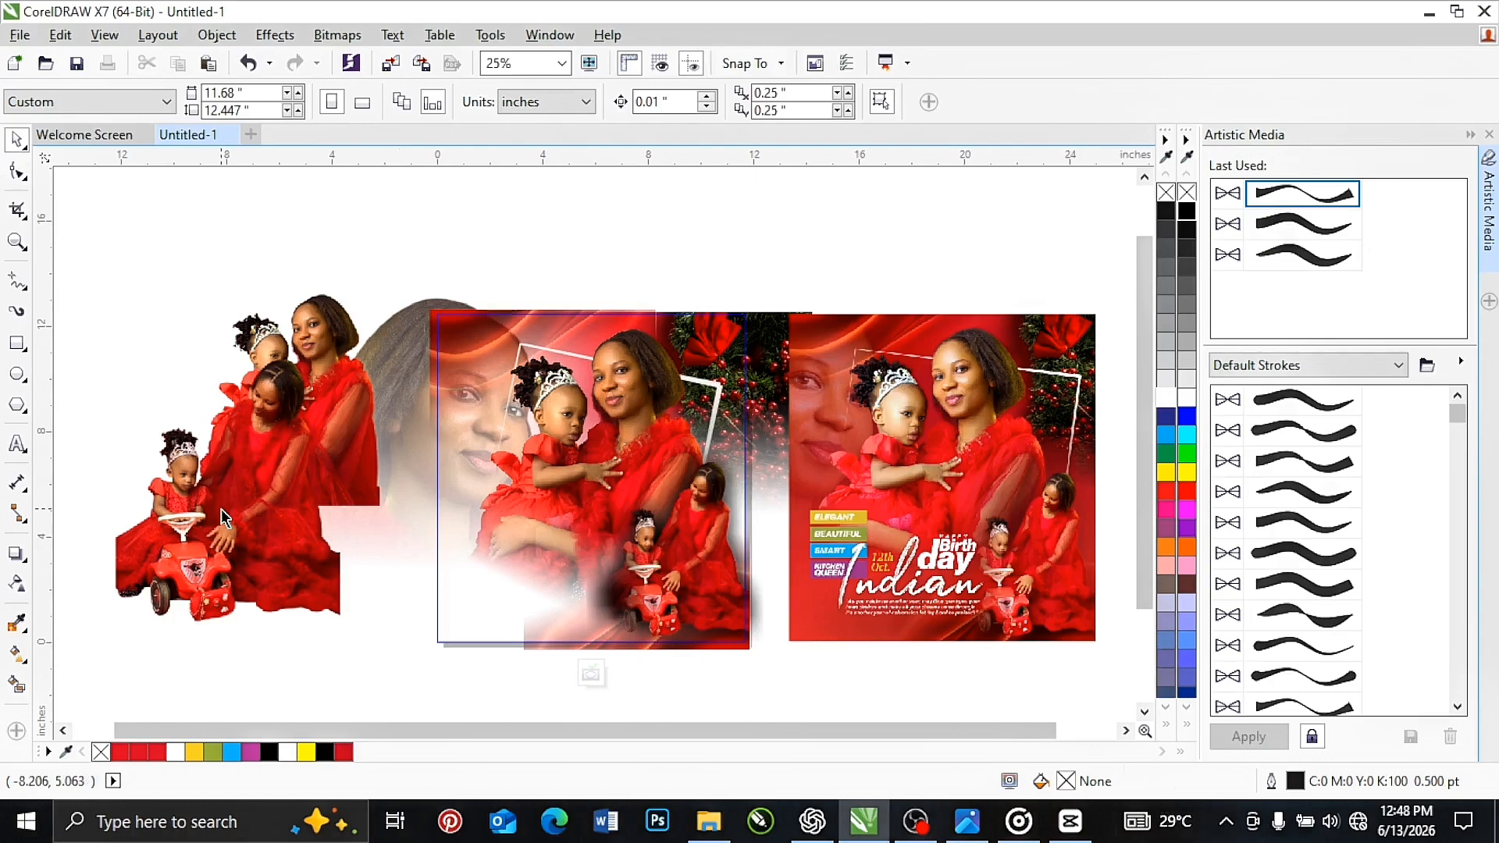
Step: Finish editing the PowerClip contents and return to the clipped design on the page
click(221, 509)
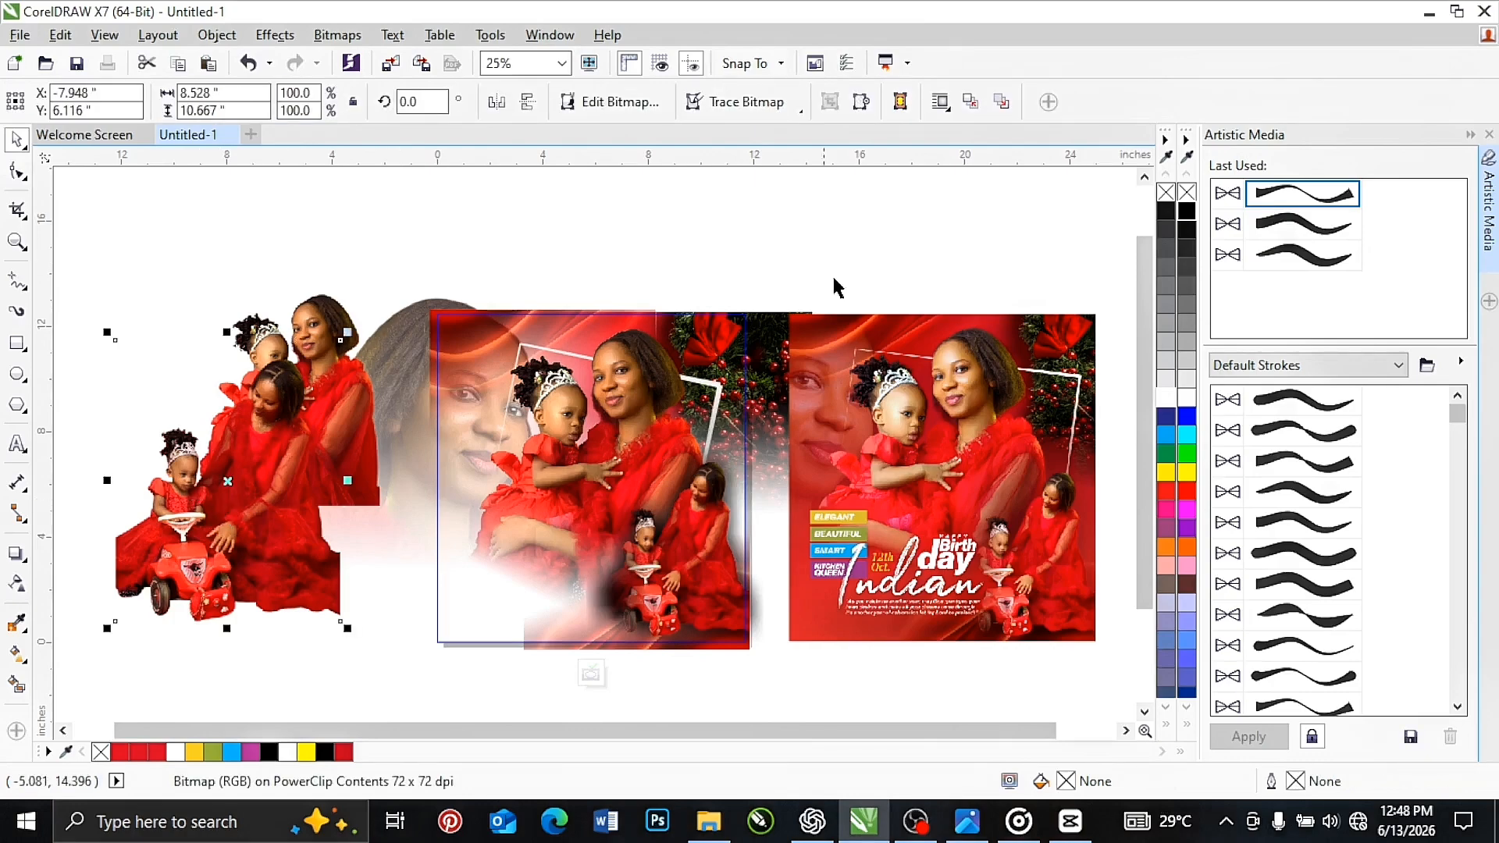
click(590, 674)
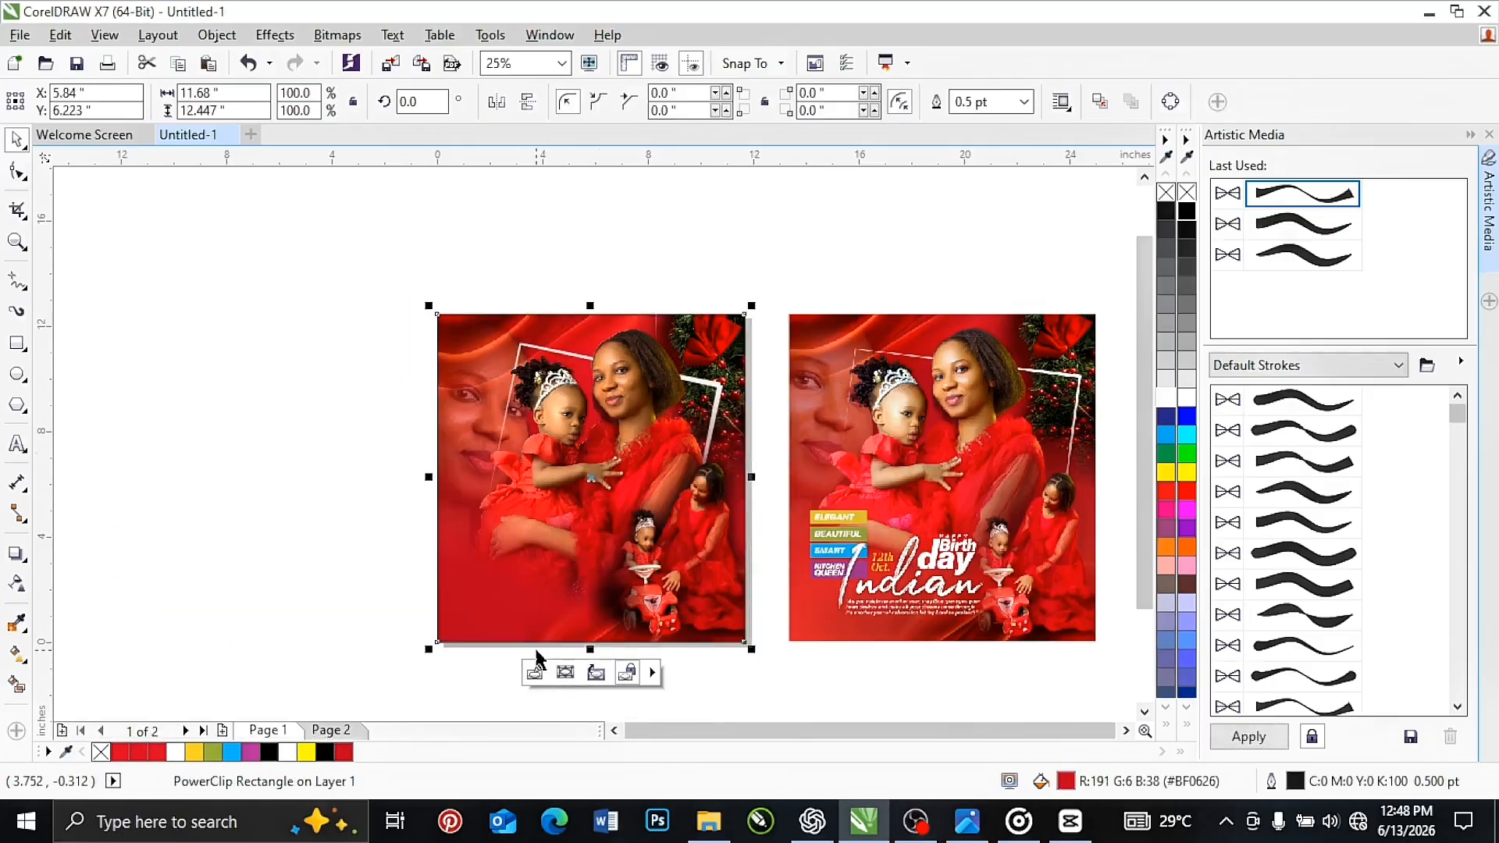
scroll(590, 625, up, 1)
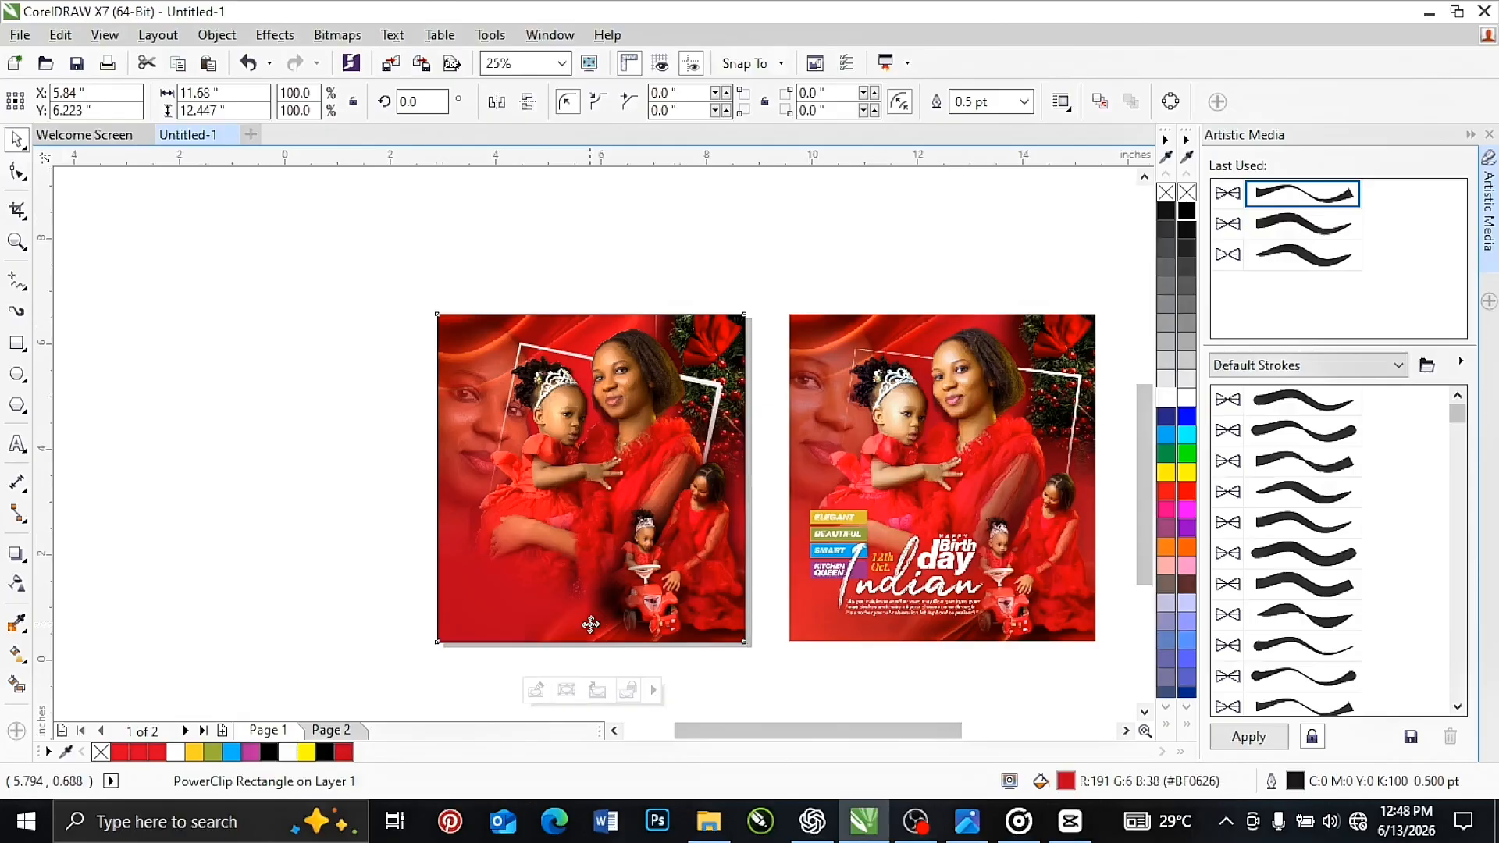
scroll(755, 266, up, 1)
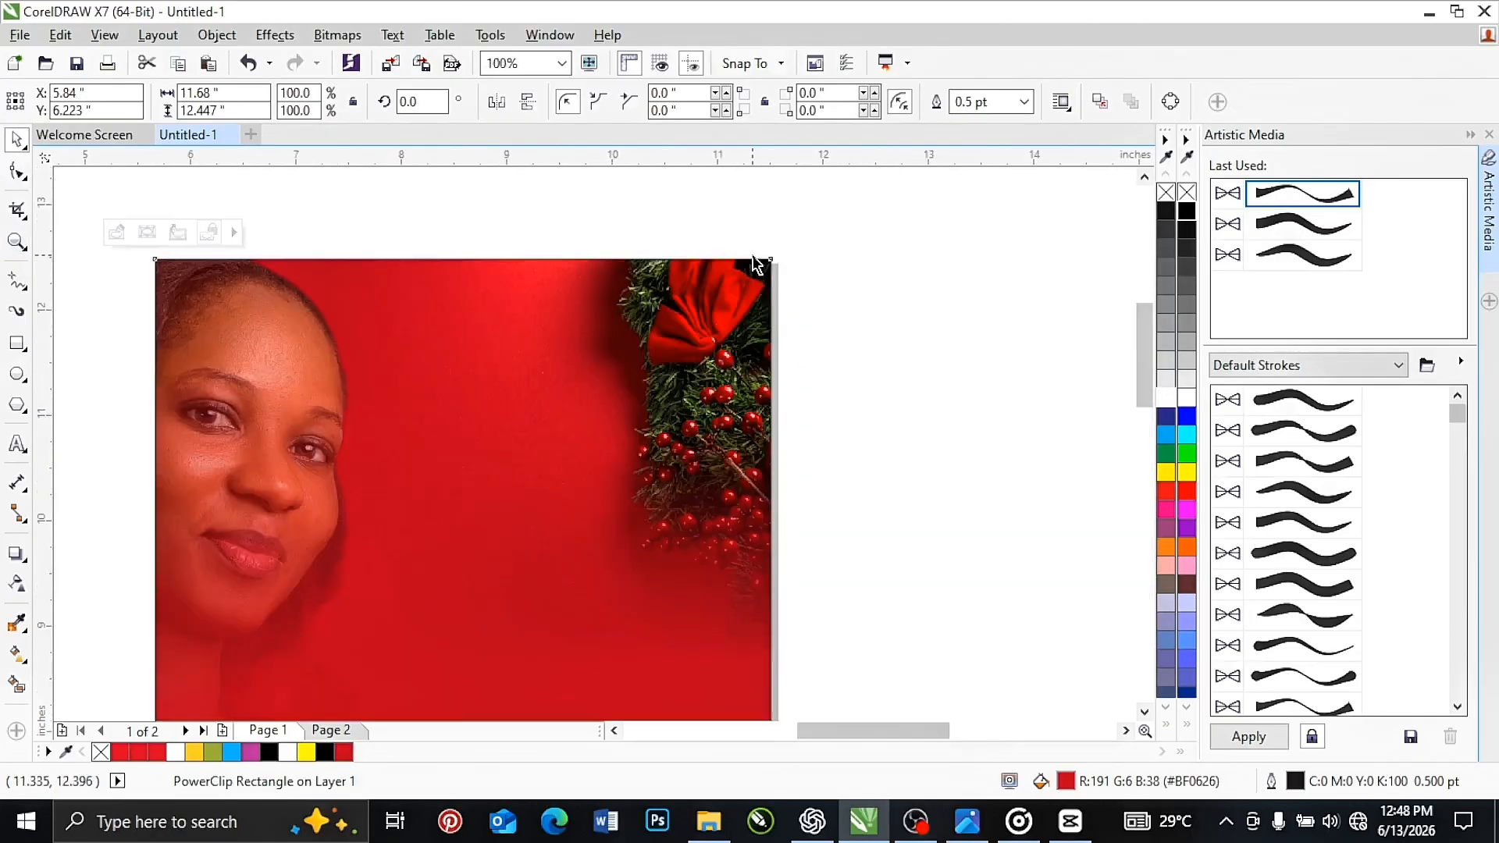
Step: Remove the outline from the PowerClip rectangle and close the Artistic Media docker
scroll(755, 265, up, 2)
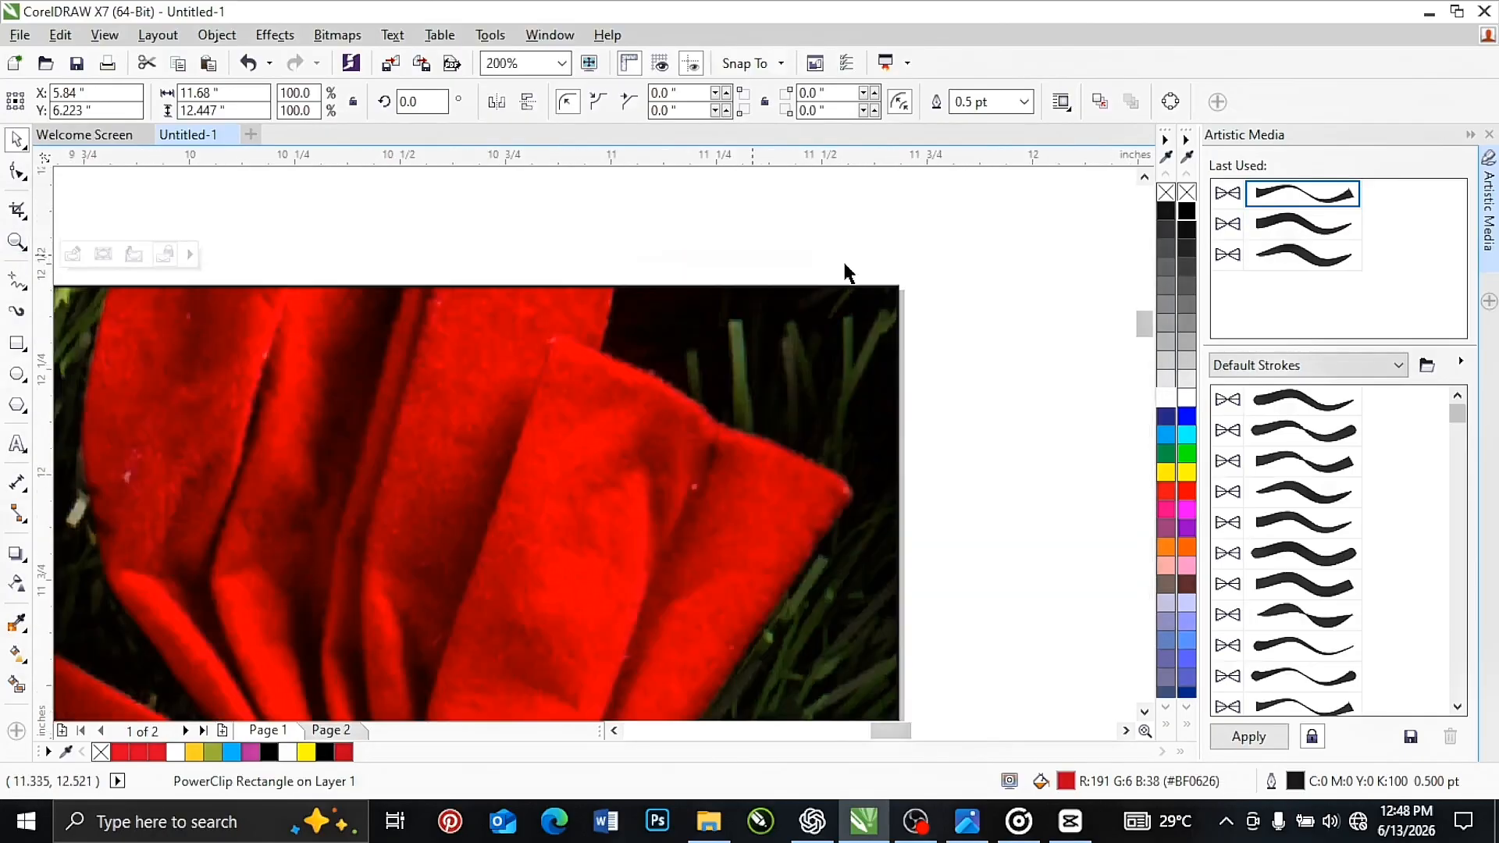
right_click(1185, 195)
click(1487, 136)
scroll(863, 281, down, 4)
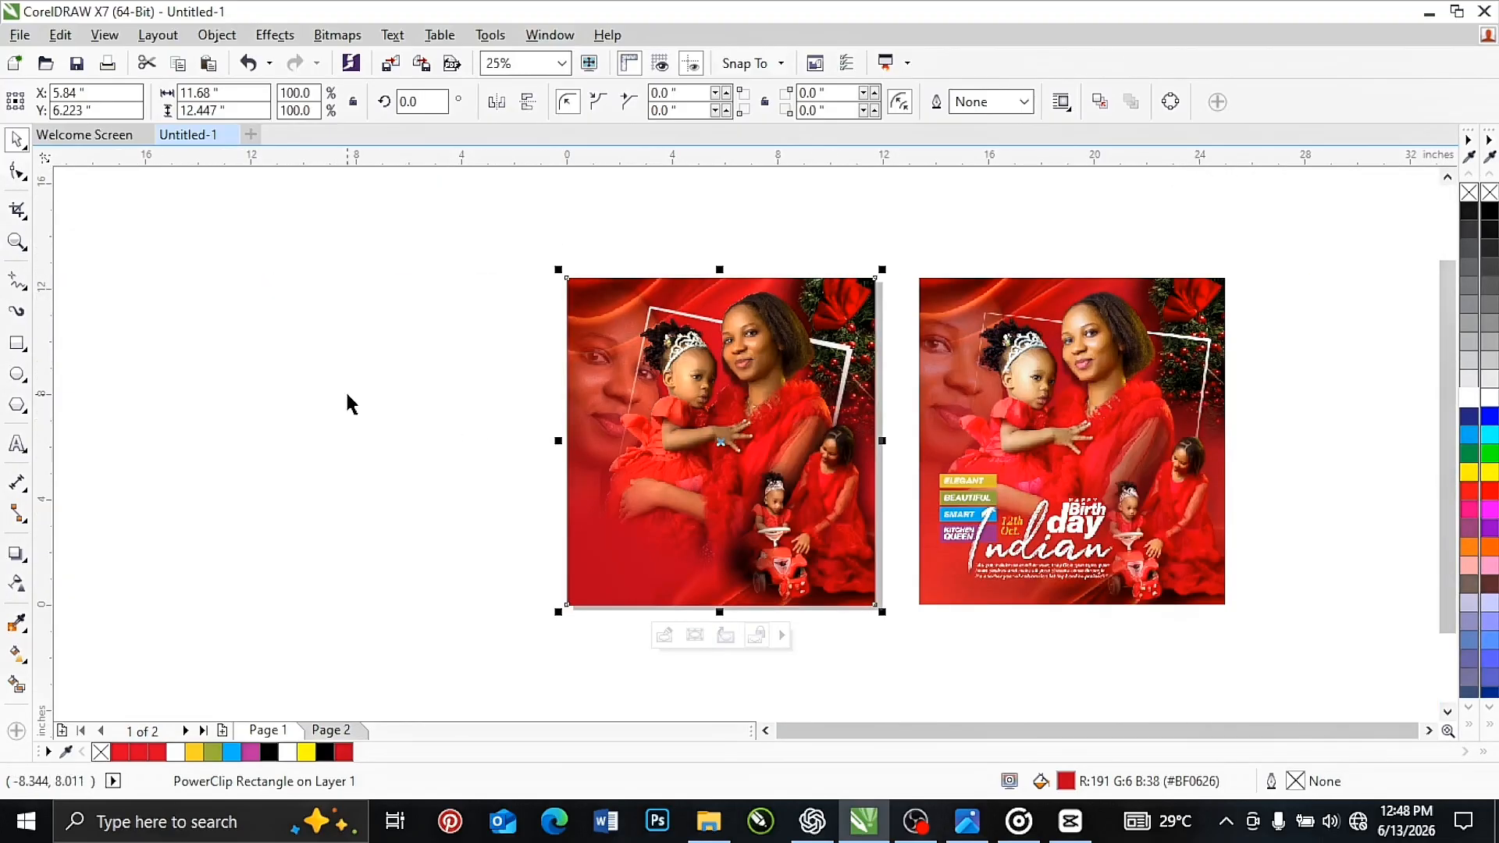
click(344, 401)
Step: Draw a bar about 2.44 inches wide, stack three evenly spaced copies below it, and stretch the lowest to about 0.7 inches high
scroll(822, 416, up, 1)
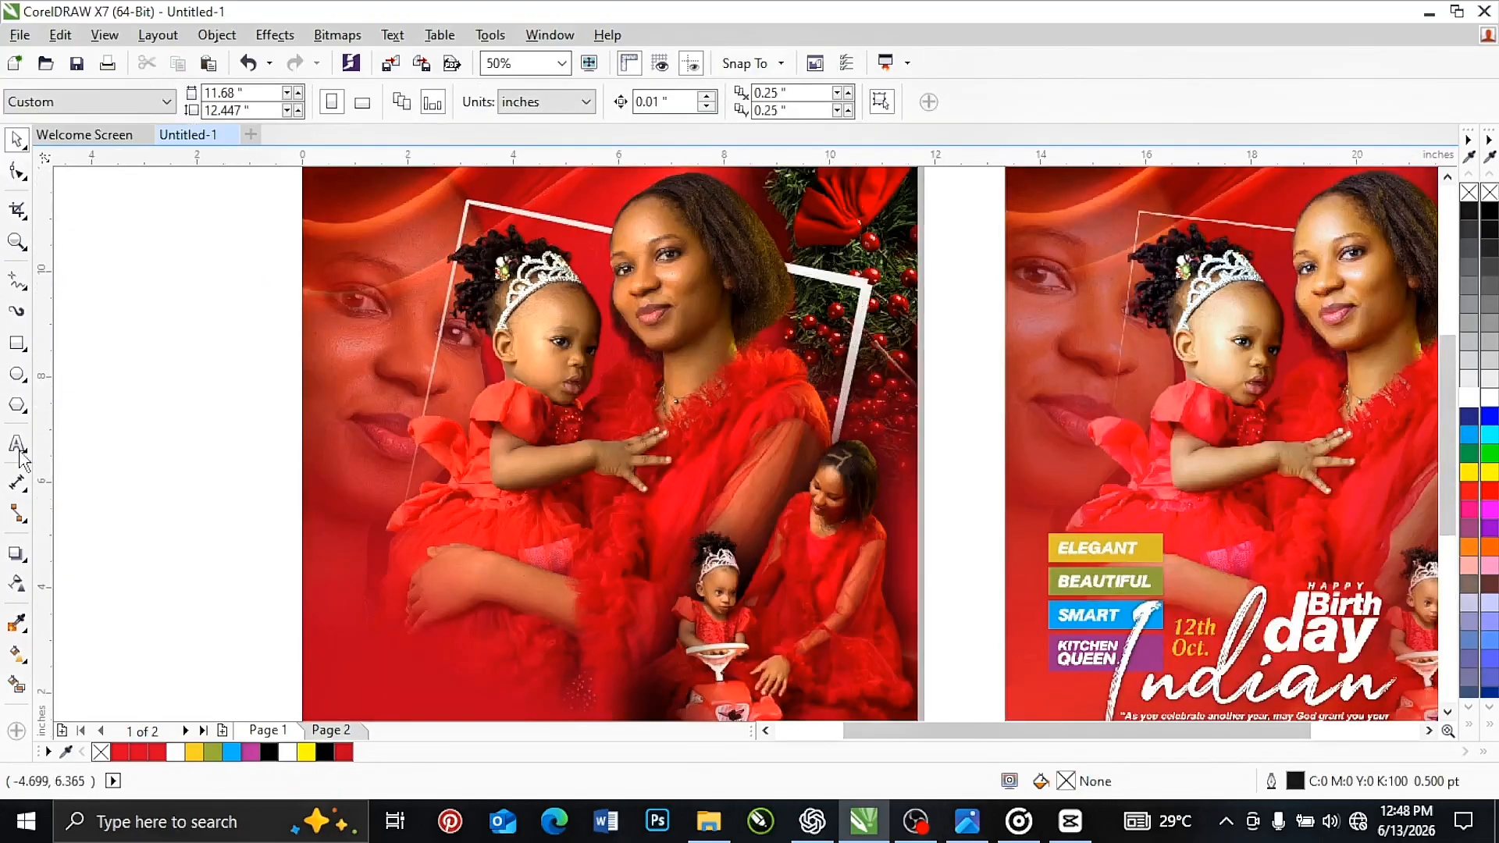
scroll(433, 437, down, 1)
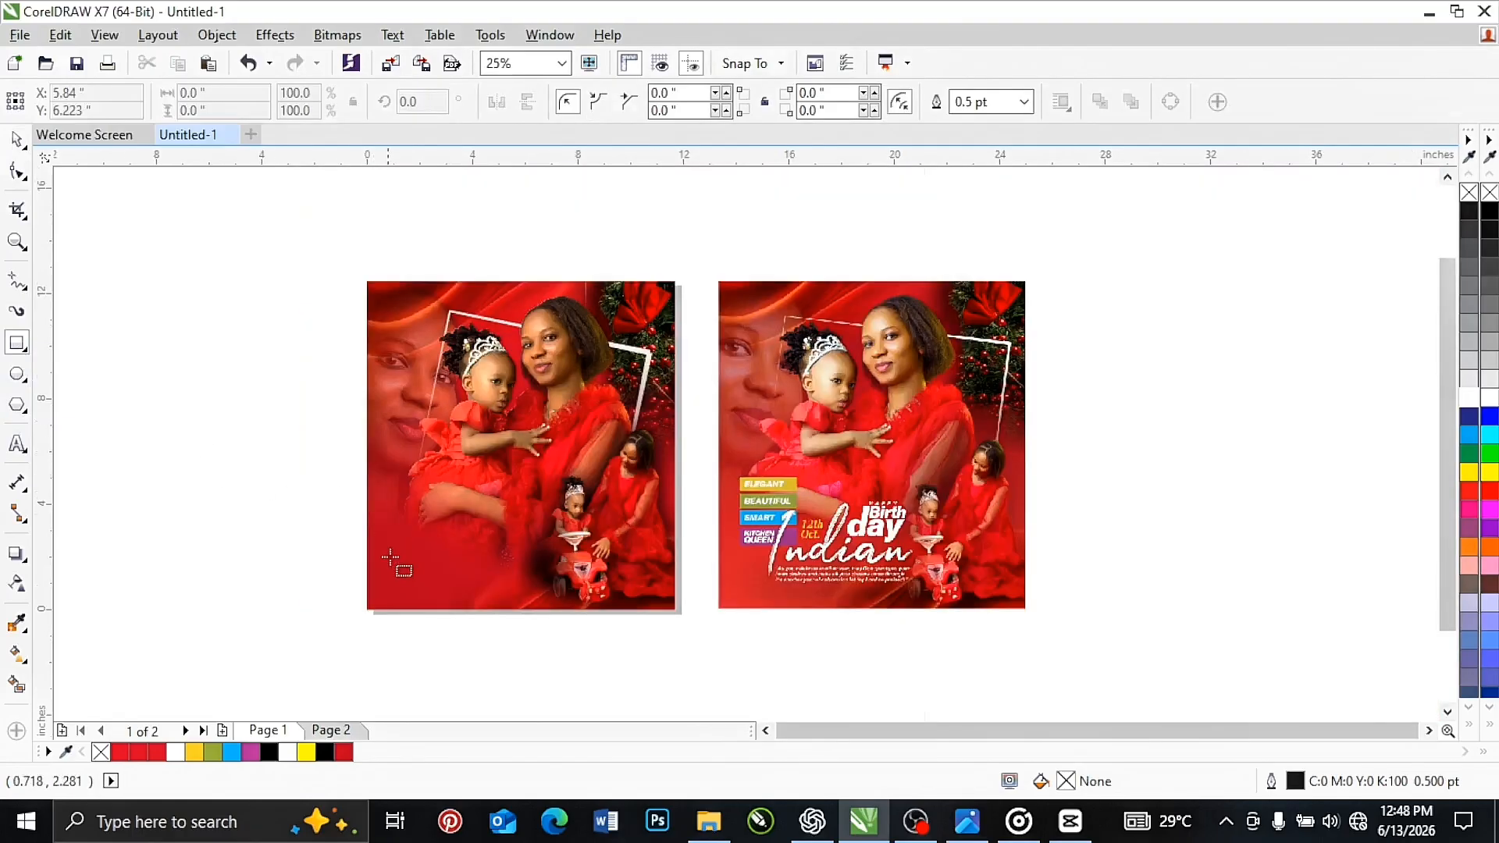
scroll(396, 562, up, 1)
drag(375, 428, 414, 481)
key(space)
right_click(414, 481)
key(ctrl+r)
key(ctrl+r)
scroll(430, 576, up, 1)
drag(449, 561, 440, 573)
scroll(447, 518, down, 1)
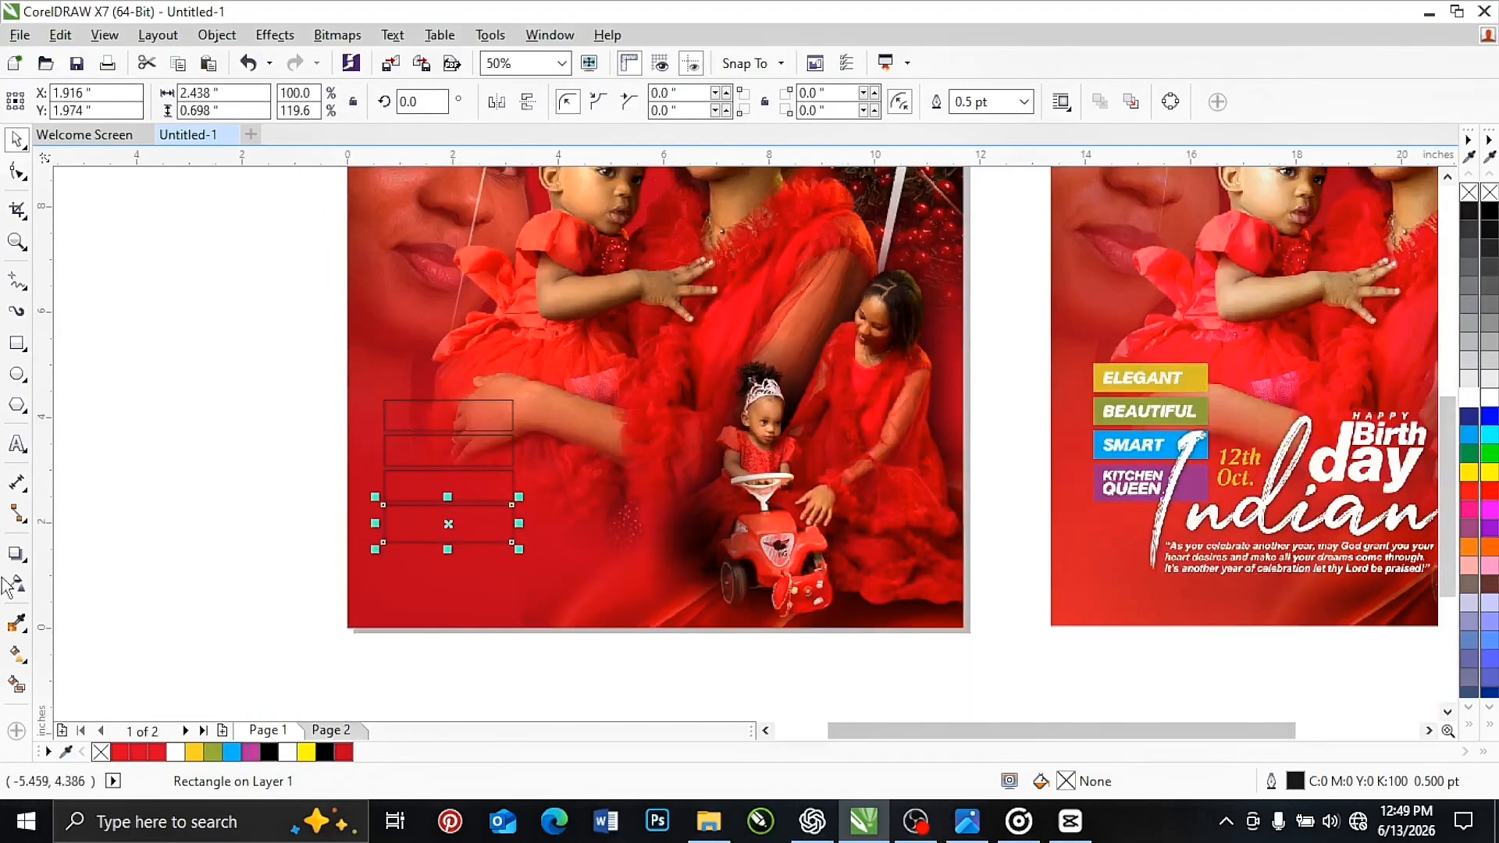
Step: Fill the four bars from top to bottom with yellow, green, blue and purple sampled from the reference design, and remove their outlines
click(16, 623)
click(1196, 380)
click(461, 416)
shift+click(1200, 405)
click(452, 449)
shift+click(1159, 435)
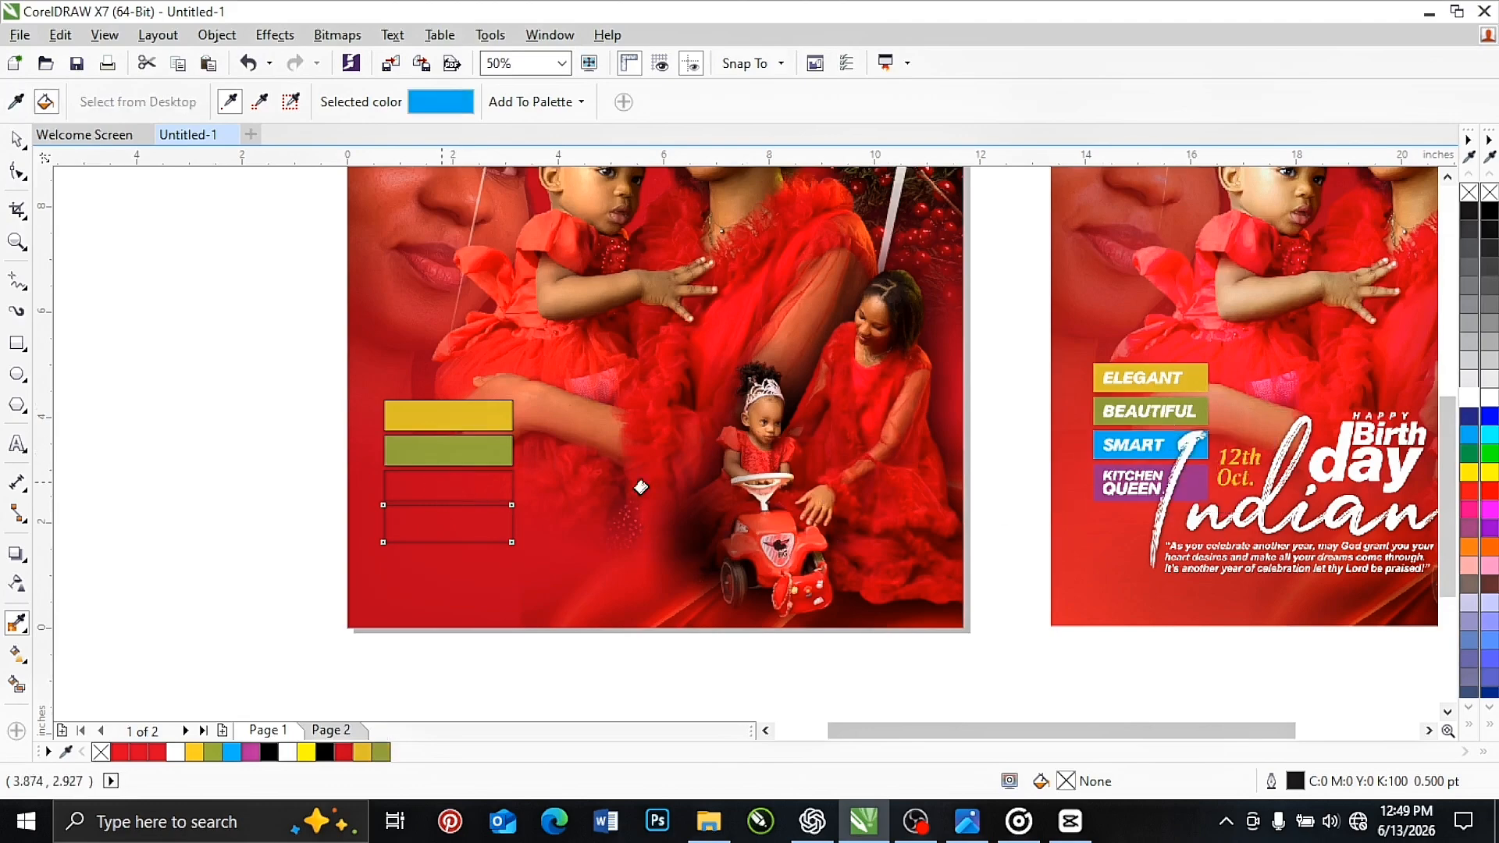
click(461, 486)
shift+click(1099, 478)
click(442, 517)
key(space)
drag(332, 569, 523, 390)
Step: Add a five-line text reading ELEGANT, BEAUTIFUL, SMART, KITCHEN, QUEEN in the empty area beside the page
key(F8)
click(142, 427)
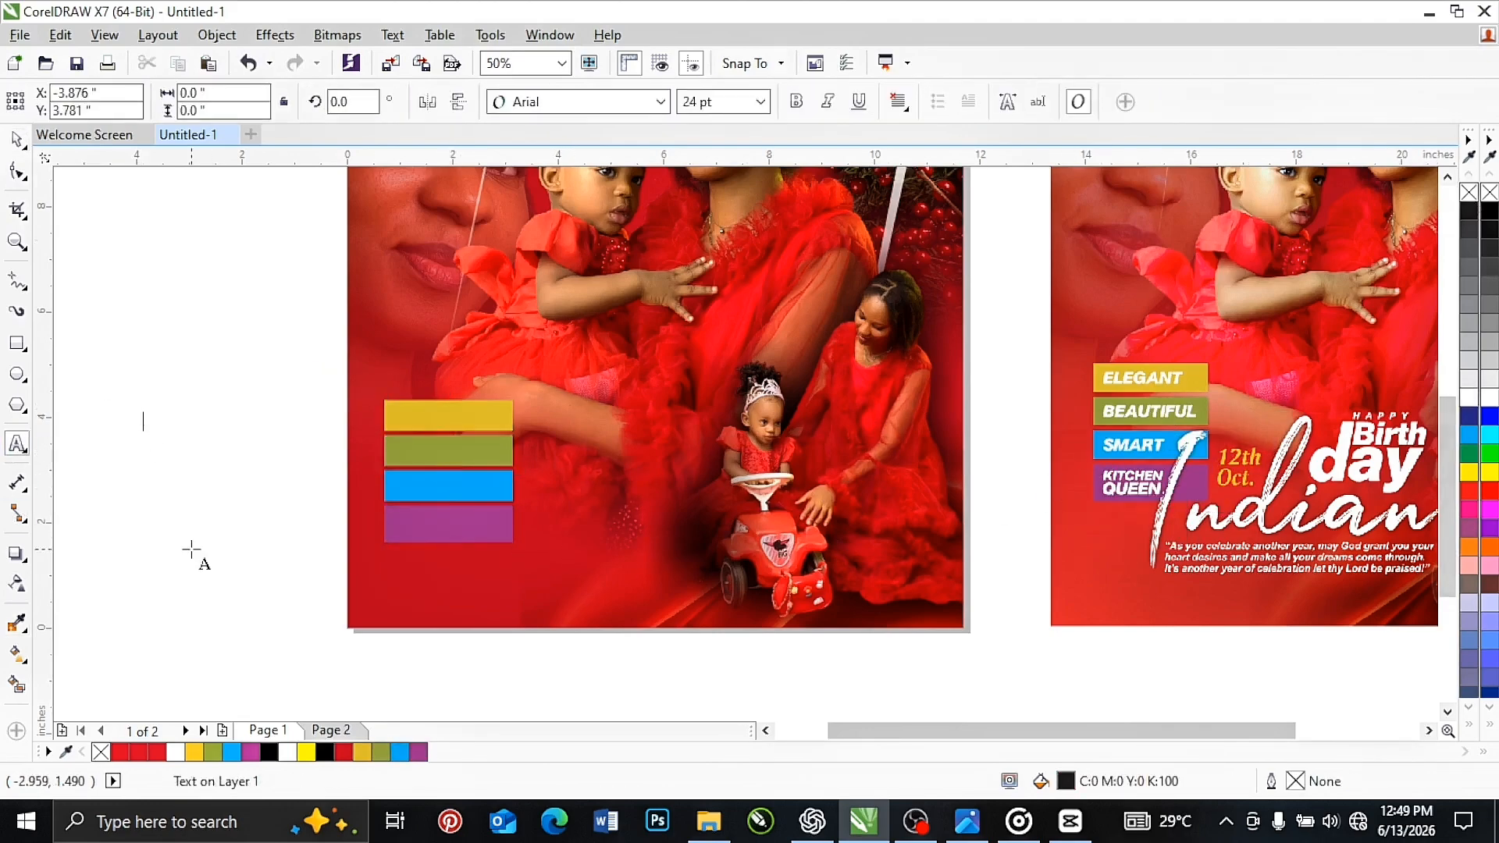
text(ELEGANT)
key(Return)
text(BEAUTIFUL)
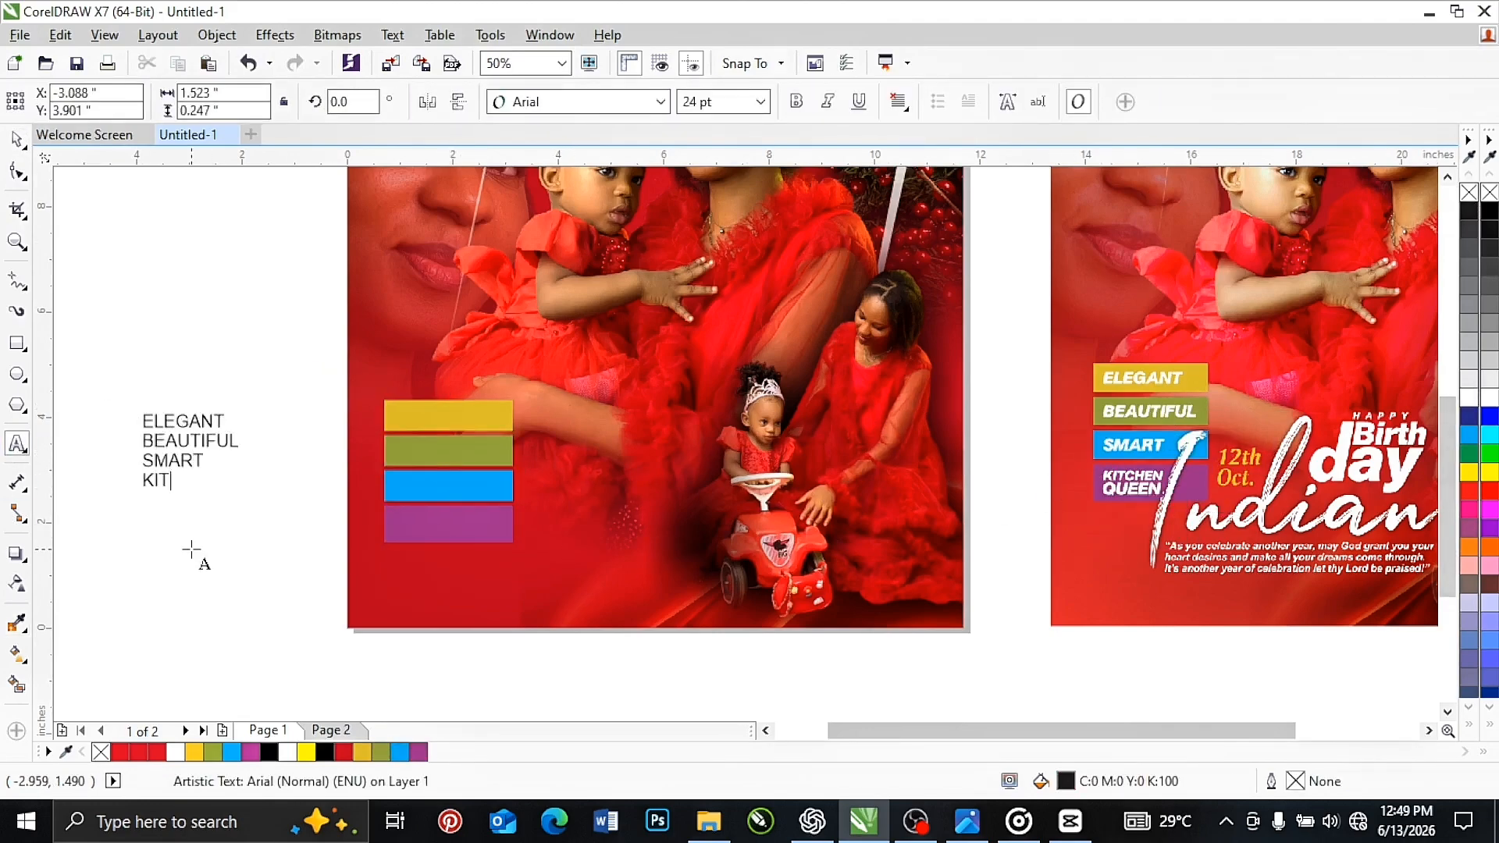
text(UEEN)
Step: Set the label text in Atkins bold italic and break it apart into separate lines
key(ctrl+space)
click(660, 102)
click(575, 186)
key(ctrl+k)
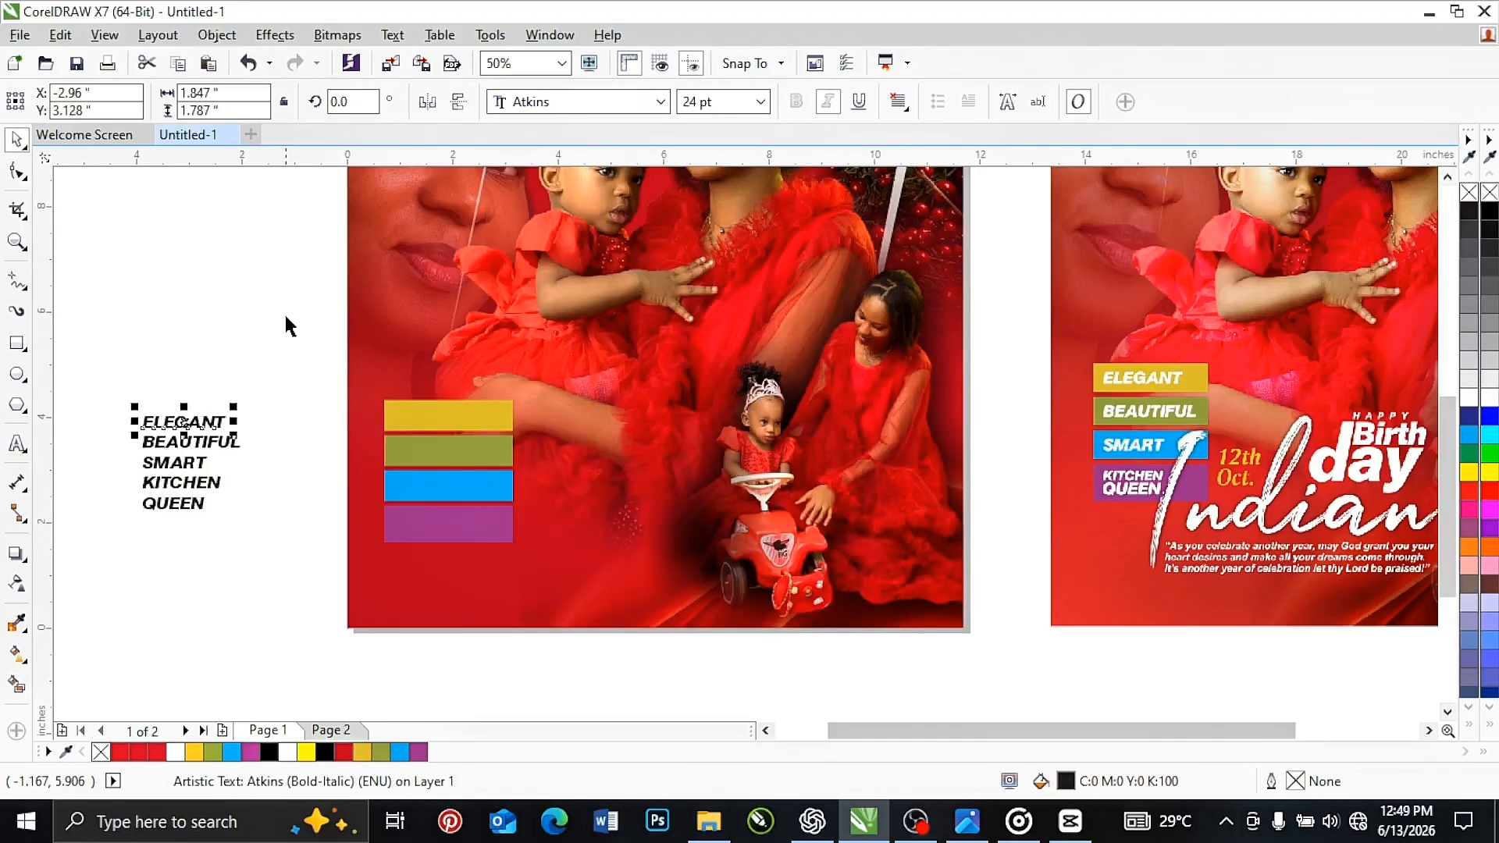
Step: Center ELEGANT on the yellow bar, BEAUTIFUL on the green bar and SMART on the blue bar
shift+click(459, 419)
key(c)
key(e)
click(192, 443)
shift+click(462, 449)
key(c)
key(e)
click(184, 463)
shift+click(409, 486)
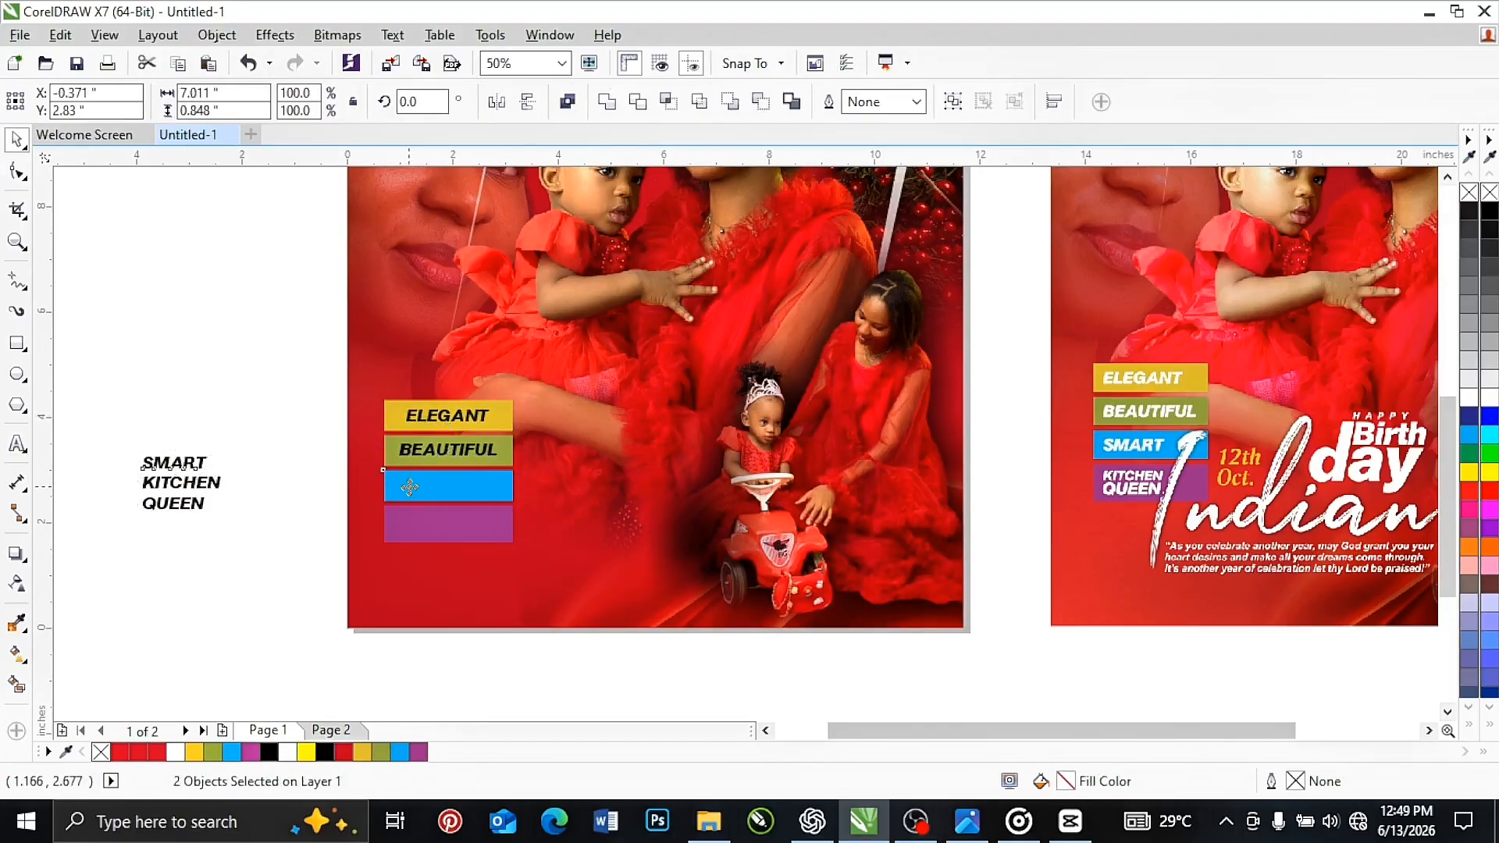
key(c)
key(e)
Step: Place KITCHEN and QUEEN on the purple bar, shrink KITCHEN and tuck QUEEN directly beneath it so both fit
drag(135, 462, 242, 524)
drag(185, 497, 447, 530)
scroll(421, 540, up, 2)
click(377, 448)
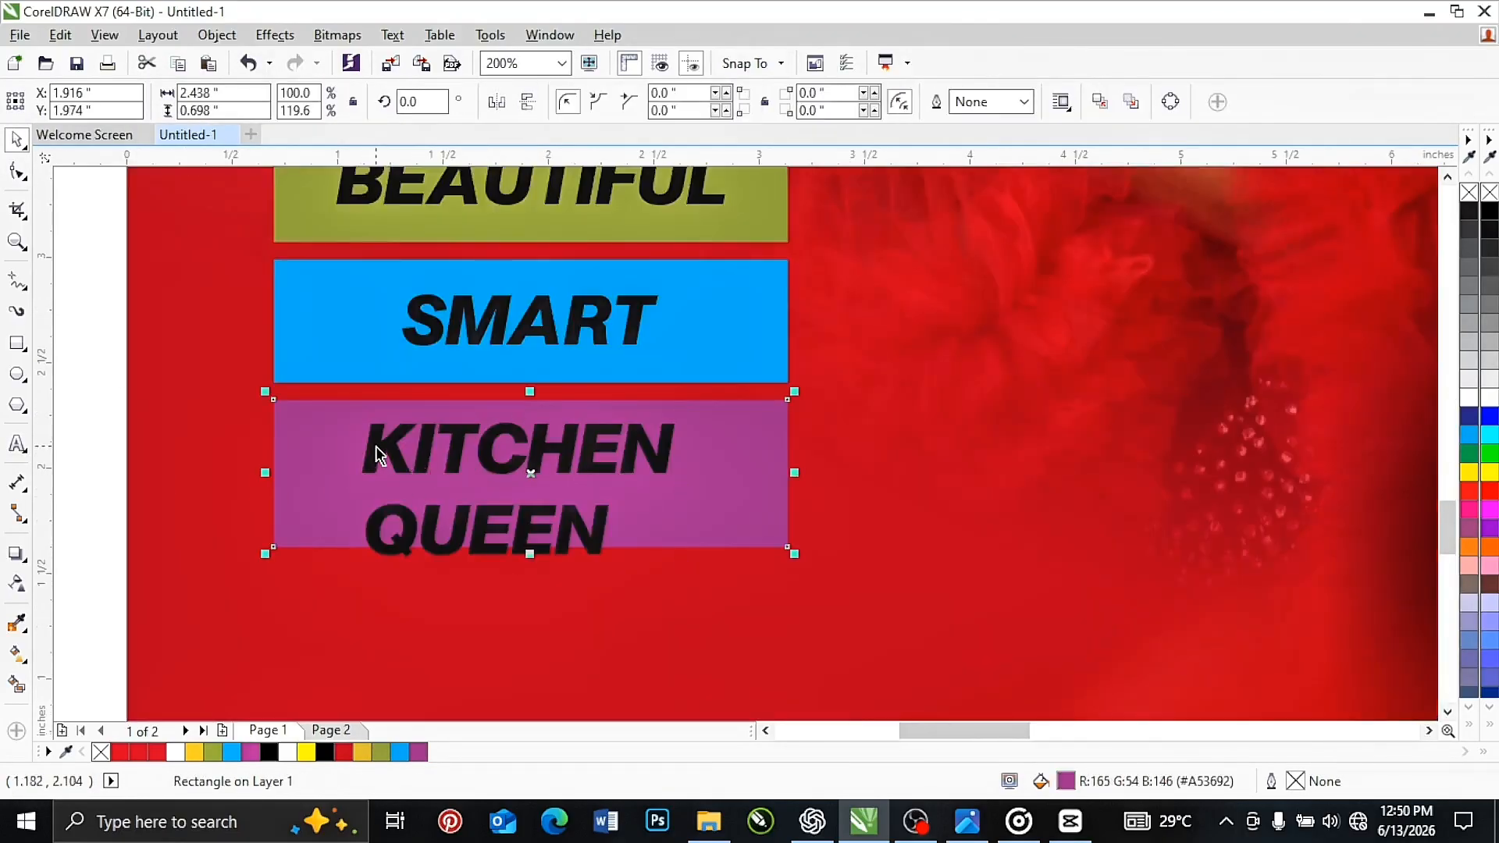
click(385, 450)
drag(682, 416, 582, 430)
drag(497, 464, 506, 482)
drag(591, 451, 616, 439)
shift+click(506, 523)
drag(506, 523, 457, 494)
Step: Left-align ELEGANT, BEAUTIFUL and SMART with the KITCHEN line
scroll(544, 512, down, 1)
click(534, 278)
shift+click(521, 347)
shift+click(509, 417)
shift+click(541, 480)
key(l)
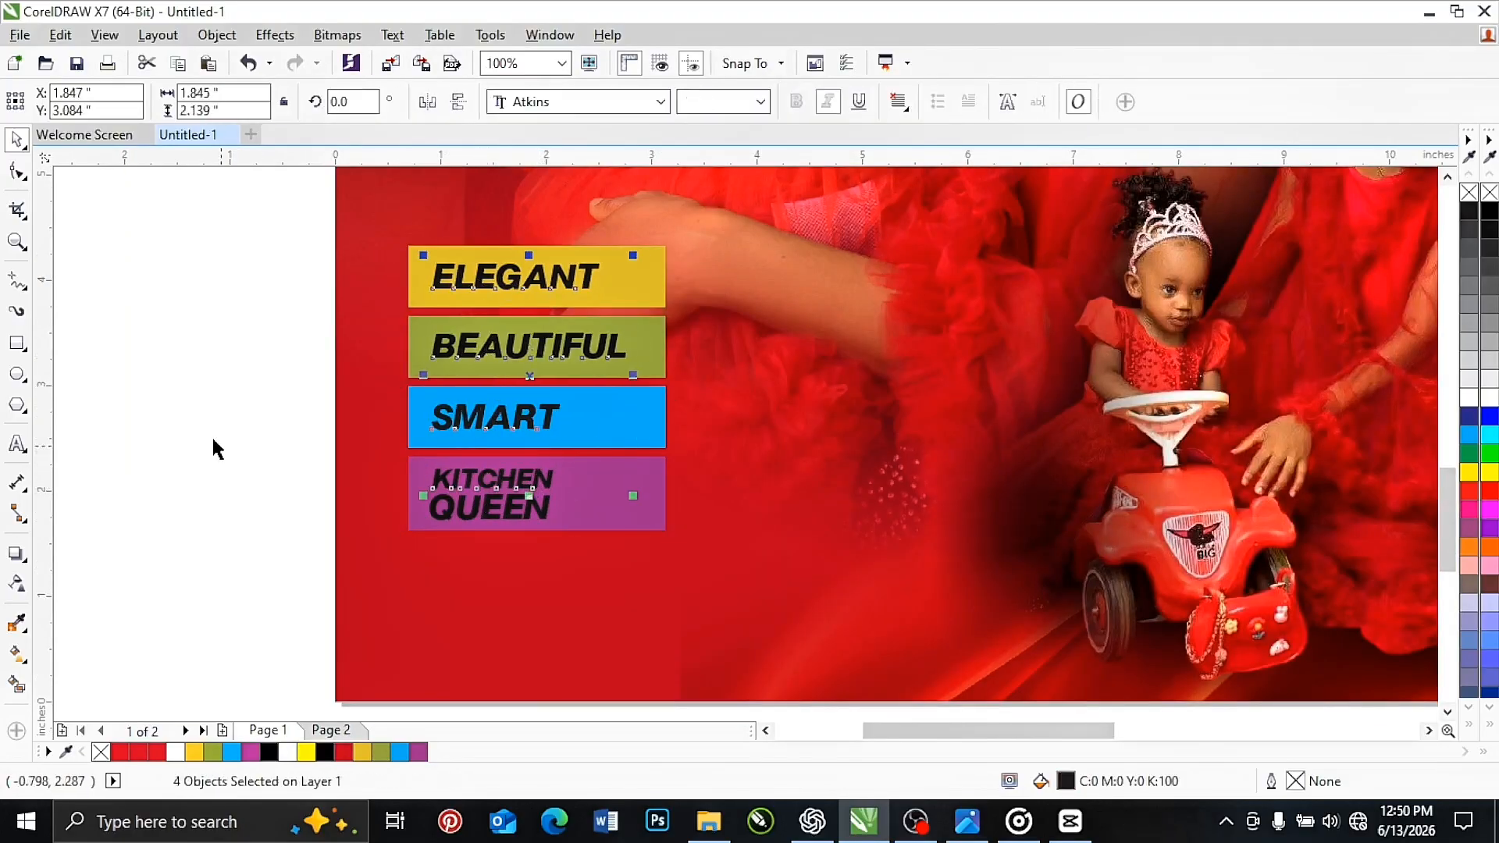
click(192, 436)
Step: Add the text "Indian" beside the page and set it in the Julietta Messie Demo font
key(F8)
click(172, 427)
text(Indian)
key(ctrl+space)
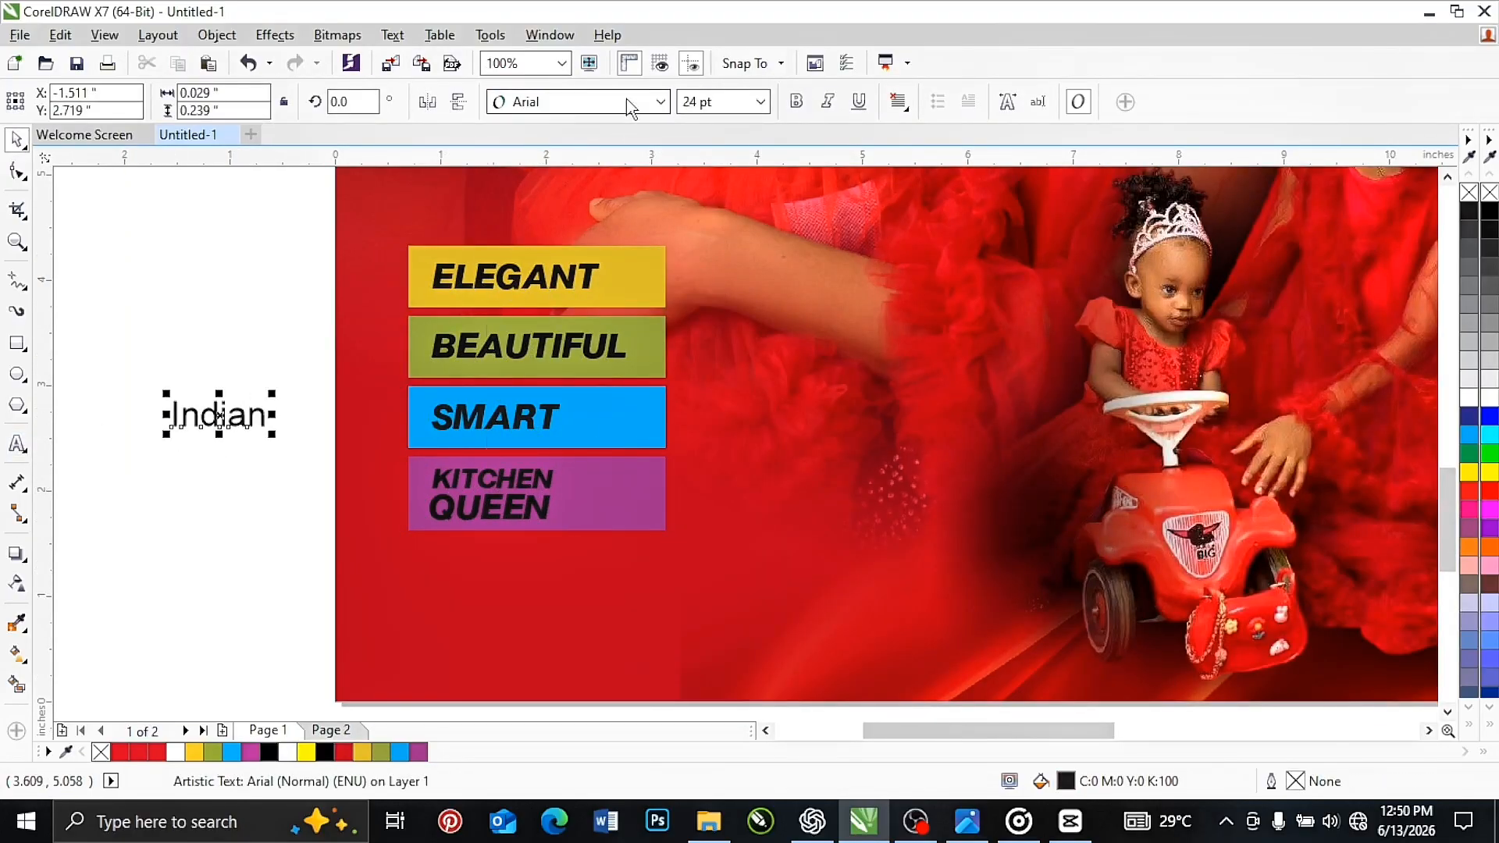
click(660, 102)
click(578, 131)
Step: Enlarge "Indian" to about 171 pt, place it overlapping the lower two colored bars, and fill it white
drag(209, 417, 619, 422)
drag(657, 443, 1036, 659)
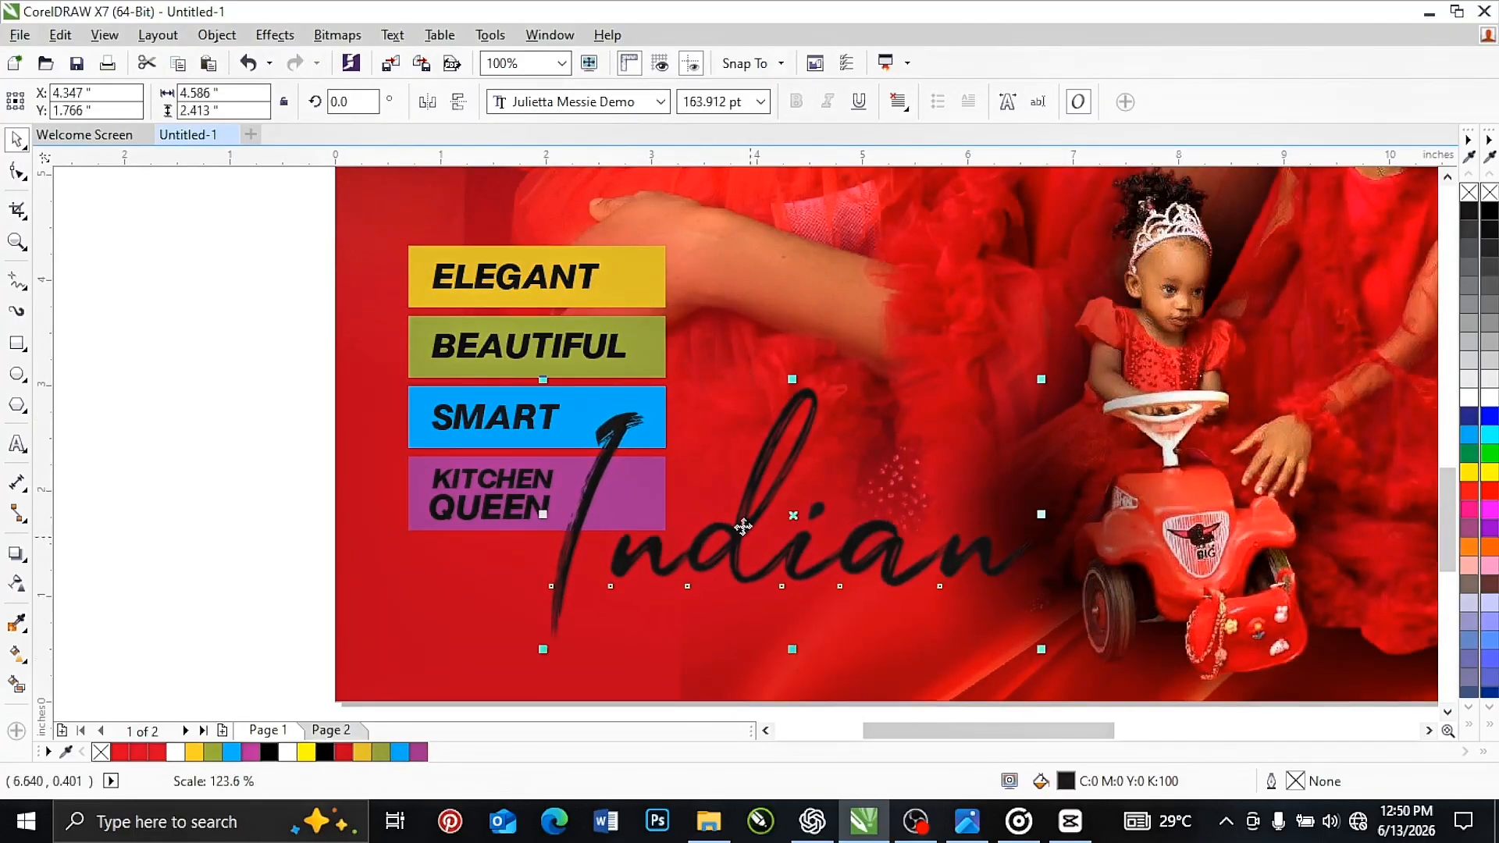
scroll(625, 446, down, 1)
click(1468, 398)
drag(583, 411, 571, 389)
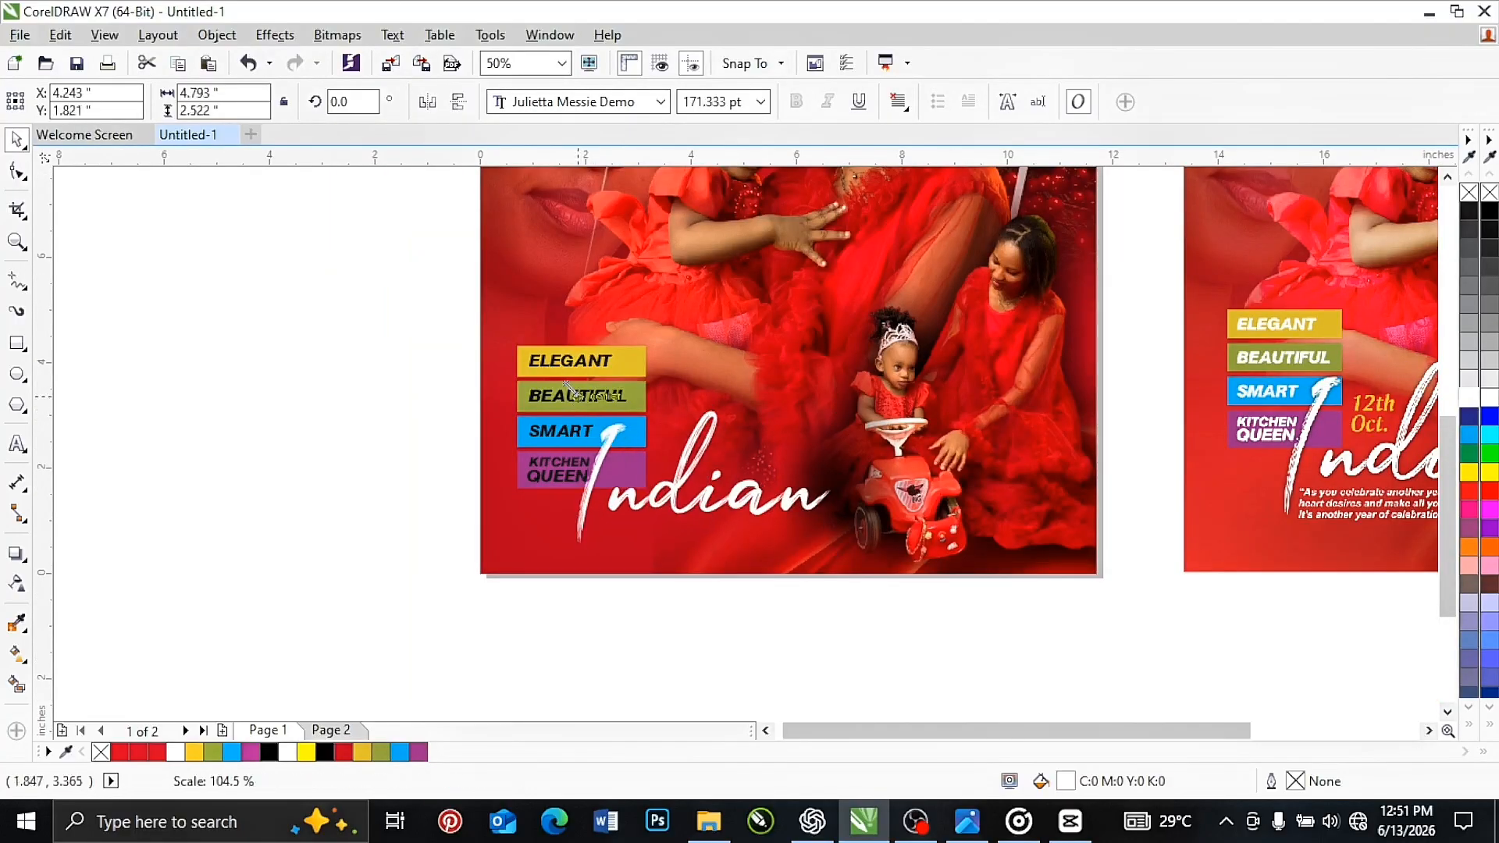
drag(803, 501, 808, 500)
Step: Move the colored bars, their labels and the "Indian" text slightly upward together
drag(383, 314, 863, 564)
drag(613, 445, 616, 421)
click(330, 370)
Step: Add a black drop shadow to the "Indian" text with opacity 100, feathering 10 and Normal mode
click(619, 405)
click(15, 556)
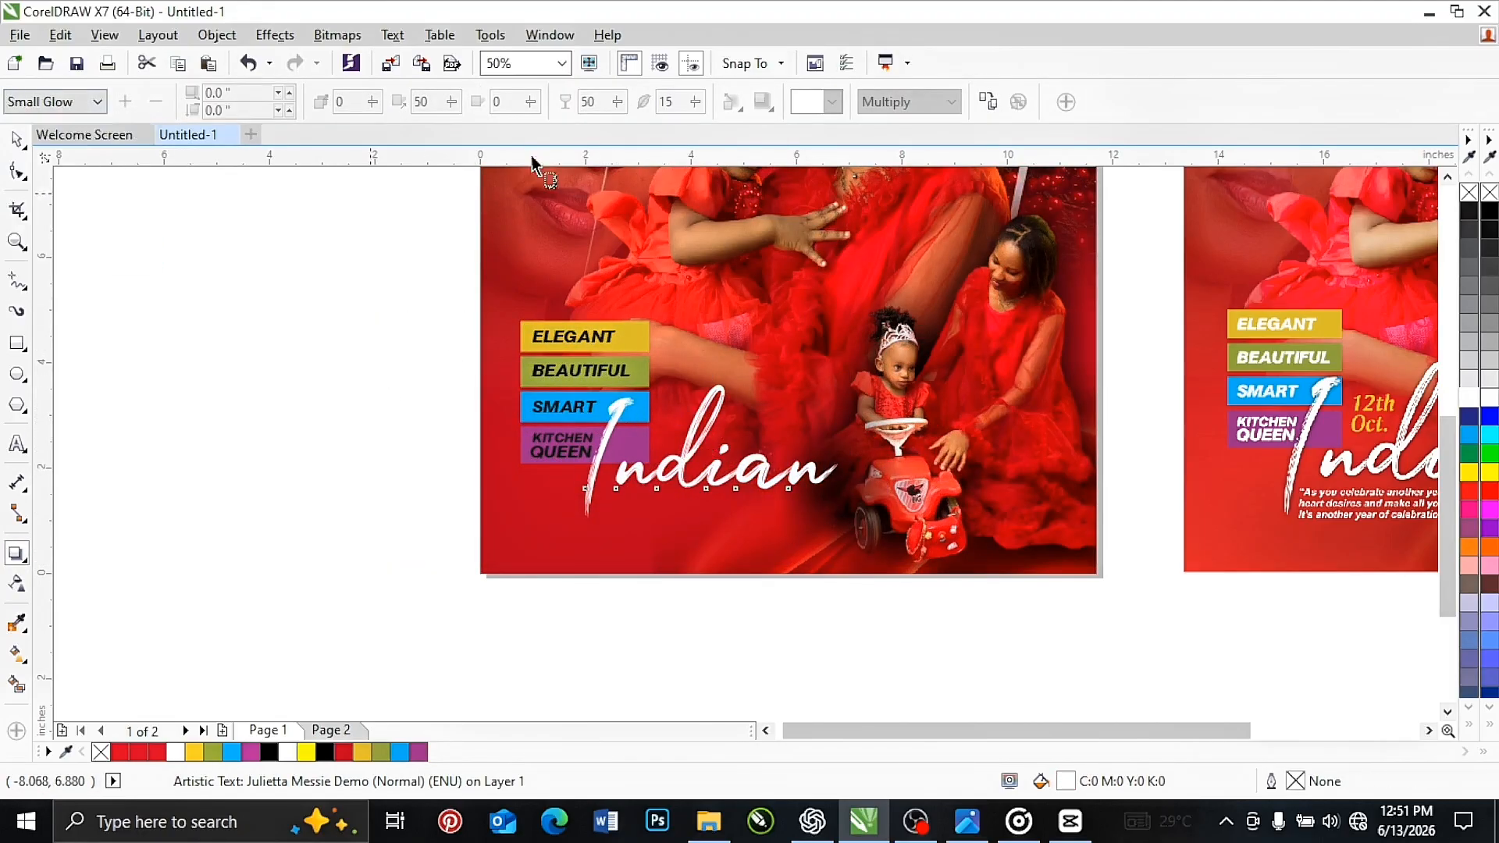
drag(711, 451, 837, 451)
click(665, 101)
text(100)
key(Return)
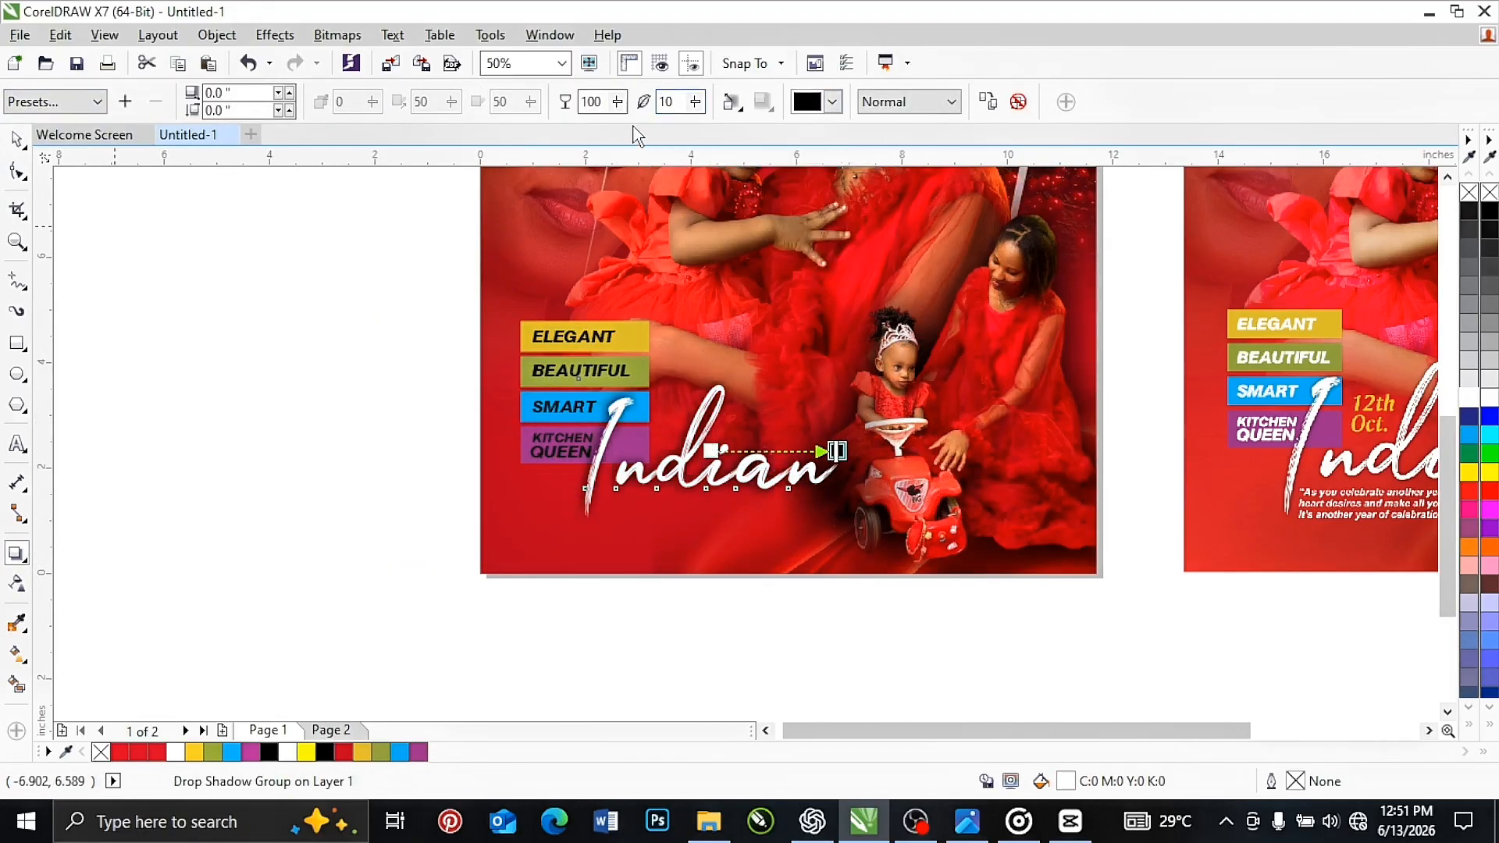
Step: Fill the labels on the four colored bars with white
click(17, 139)
drag(304, 275, 639, 492)
click(1468, 398)
click(345, 318)
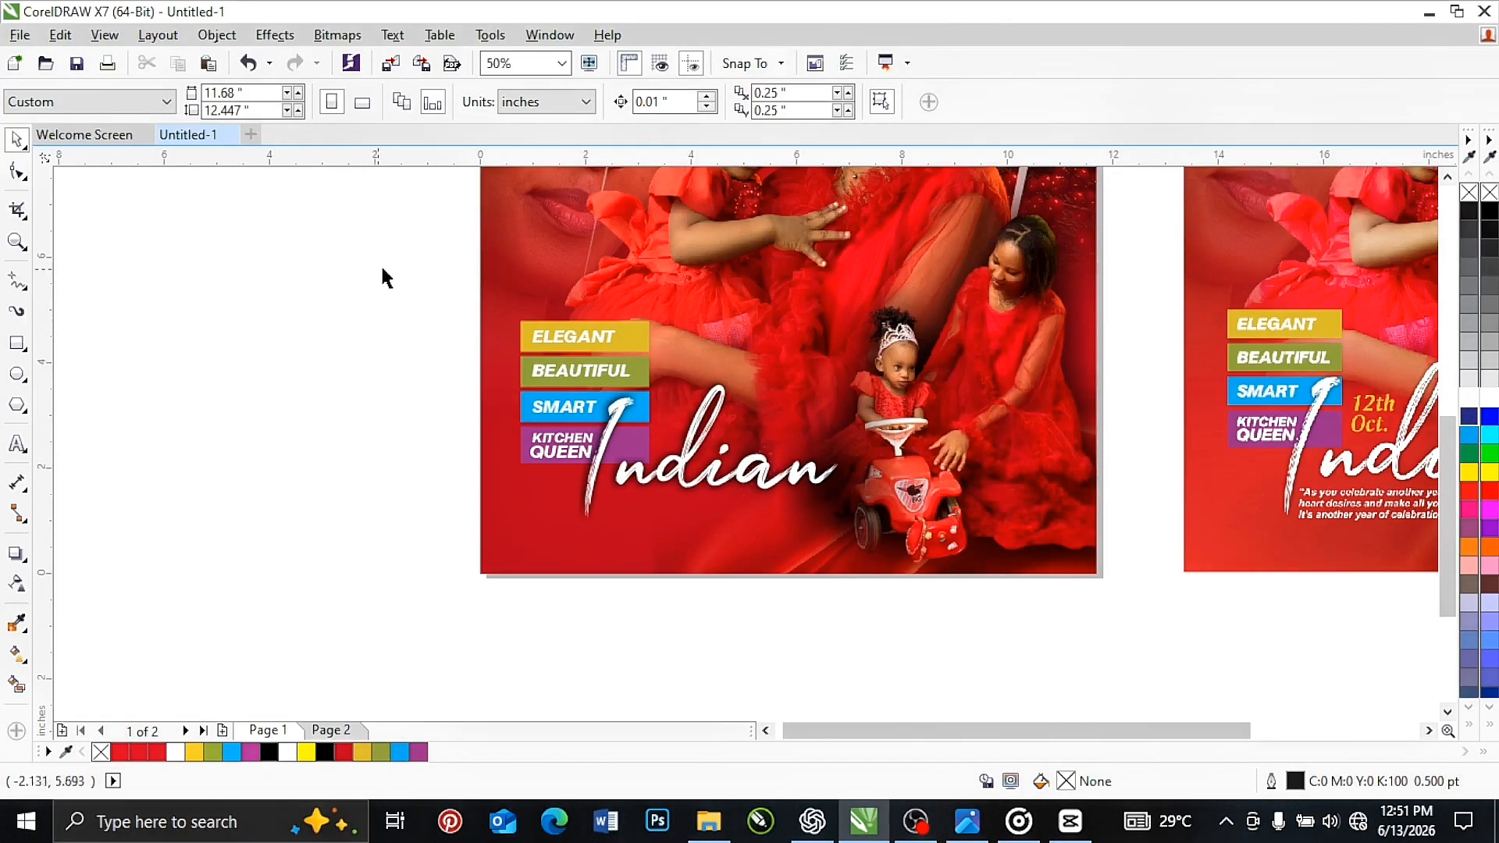
Step: Narrow the four colored bars together slightly from their right ends
click(525, 343)
shift+click(525, 372)
shift+click(526, 409)
shift+click(526, 441)
drag(657, 392, 648, 392)
click(378, 353)
Step: Add a three-line text reading HAPPY, Birth, day below the page
scroll(378, 359, right, 5)
key(F8)
click(516, 630)
text(HAPPY)
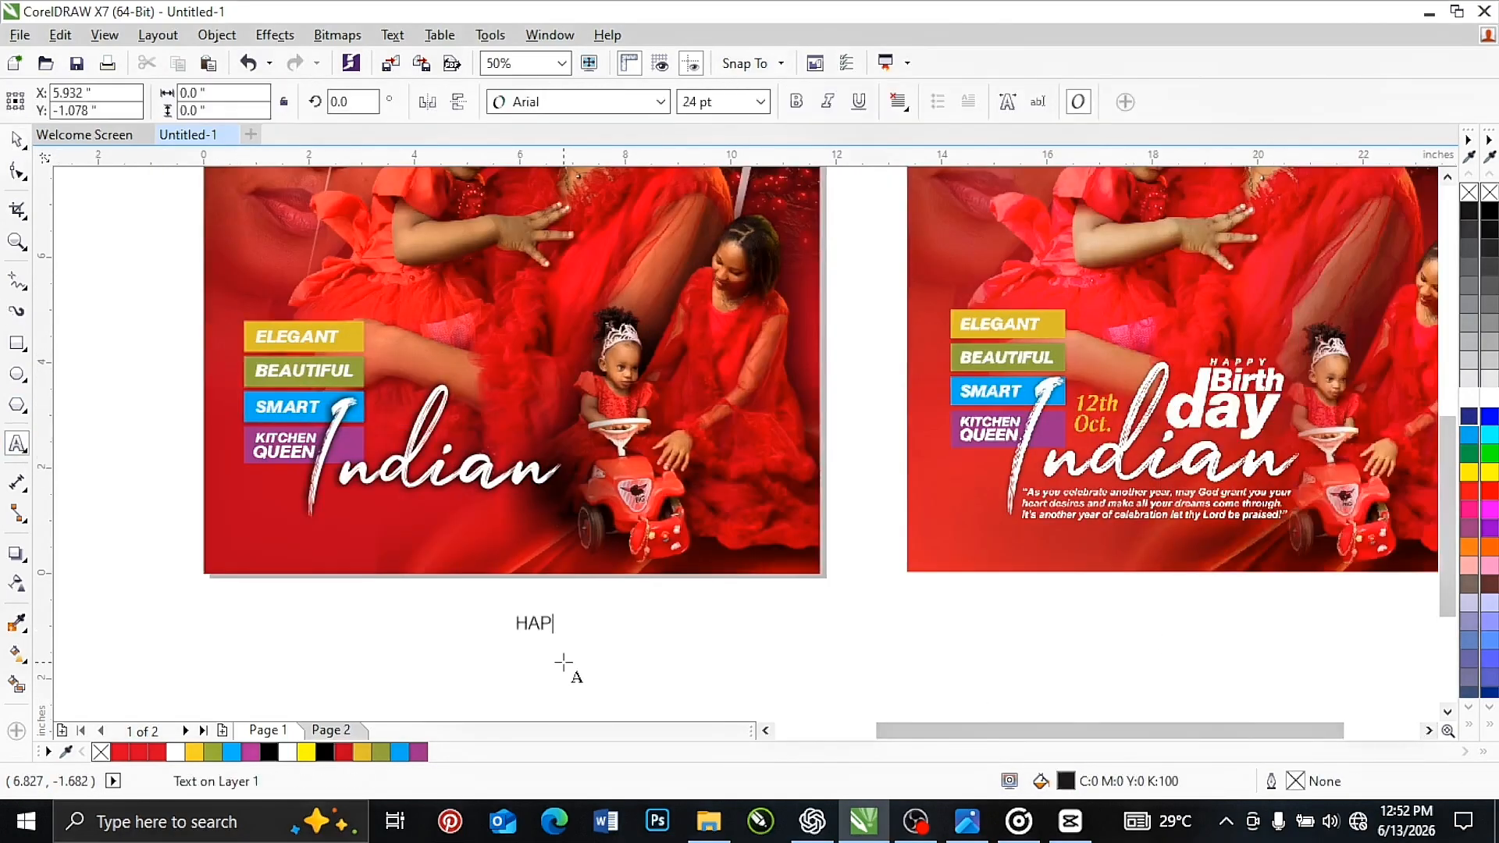
key(Return)
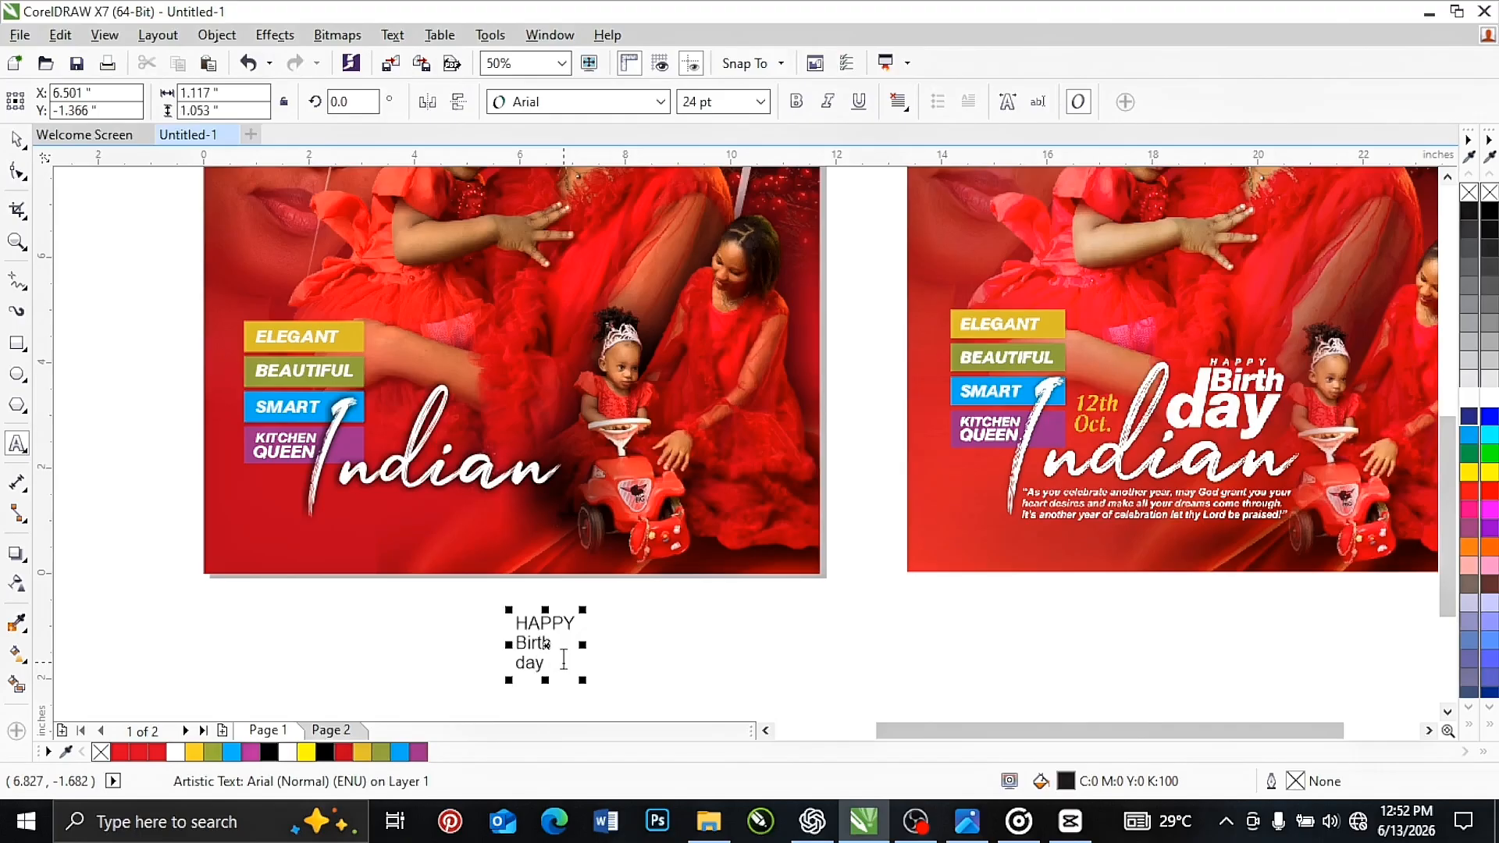
Step: Add a separate two-line text reading "12th Oct." below the page
click(336, 602)
text(12th)
key(ctrl+space)
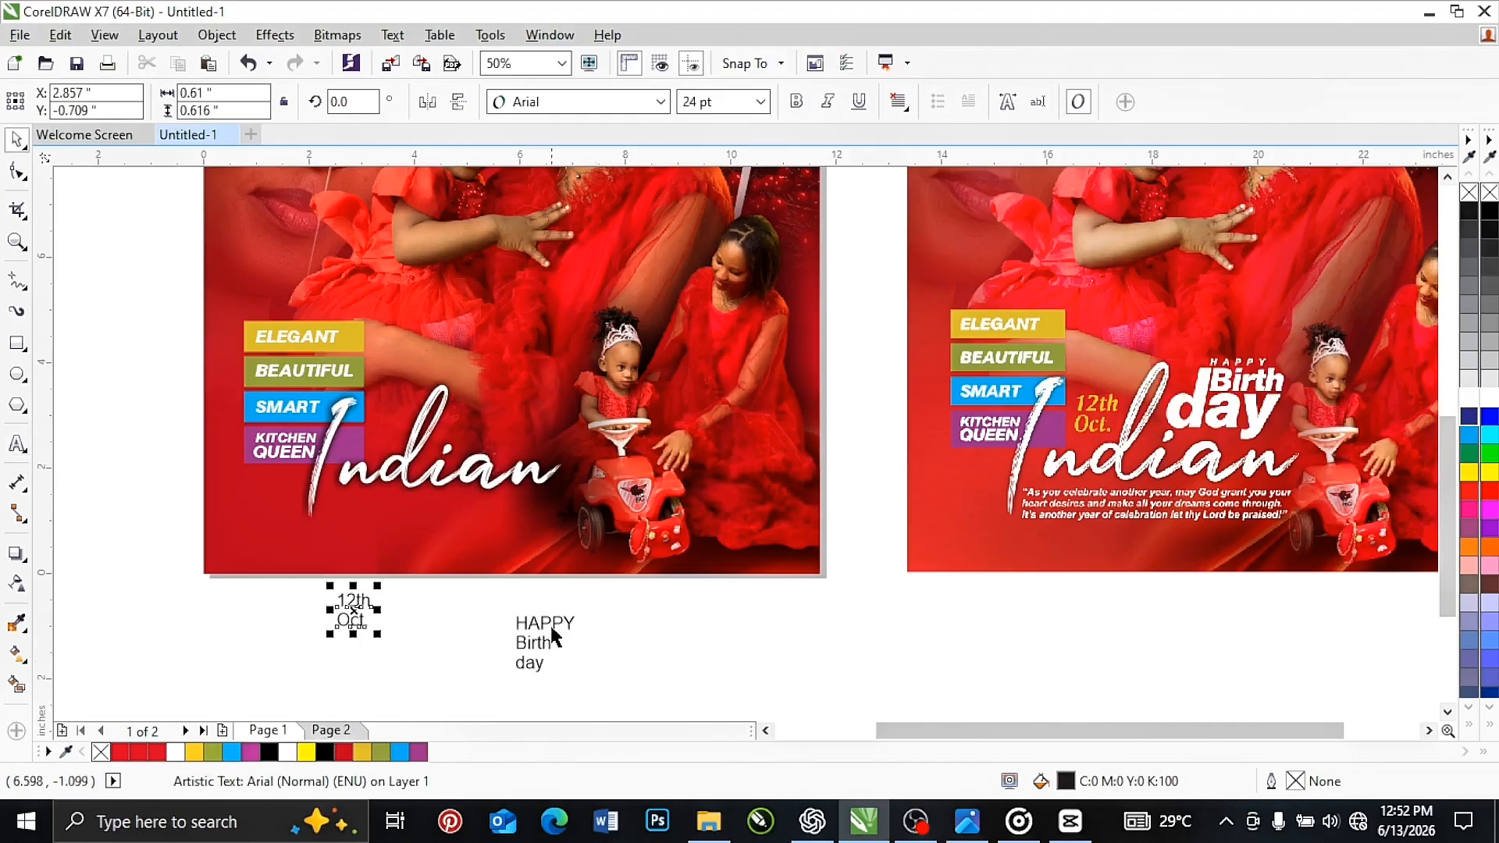
Step: Set the HAPPY Birth day text in Atkins bold italic and break it apart into three separate lines
click(549, 628)
click(660, 102)
click(625, 129)
key(ctrl+k)
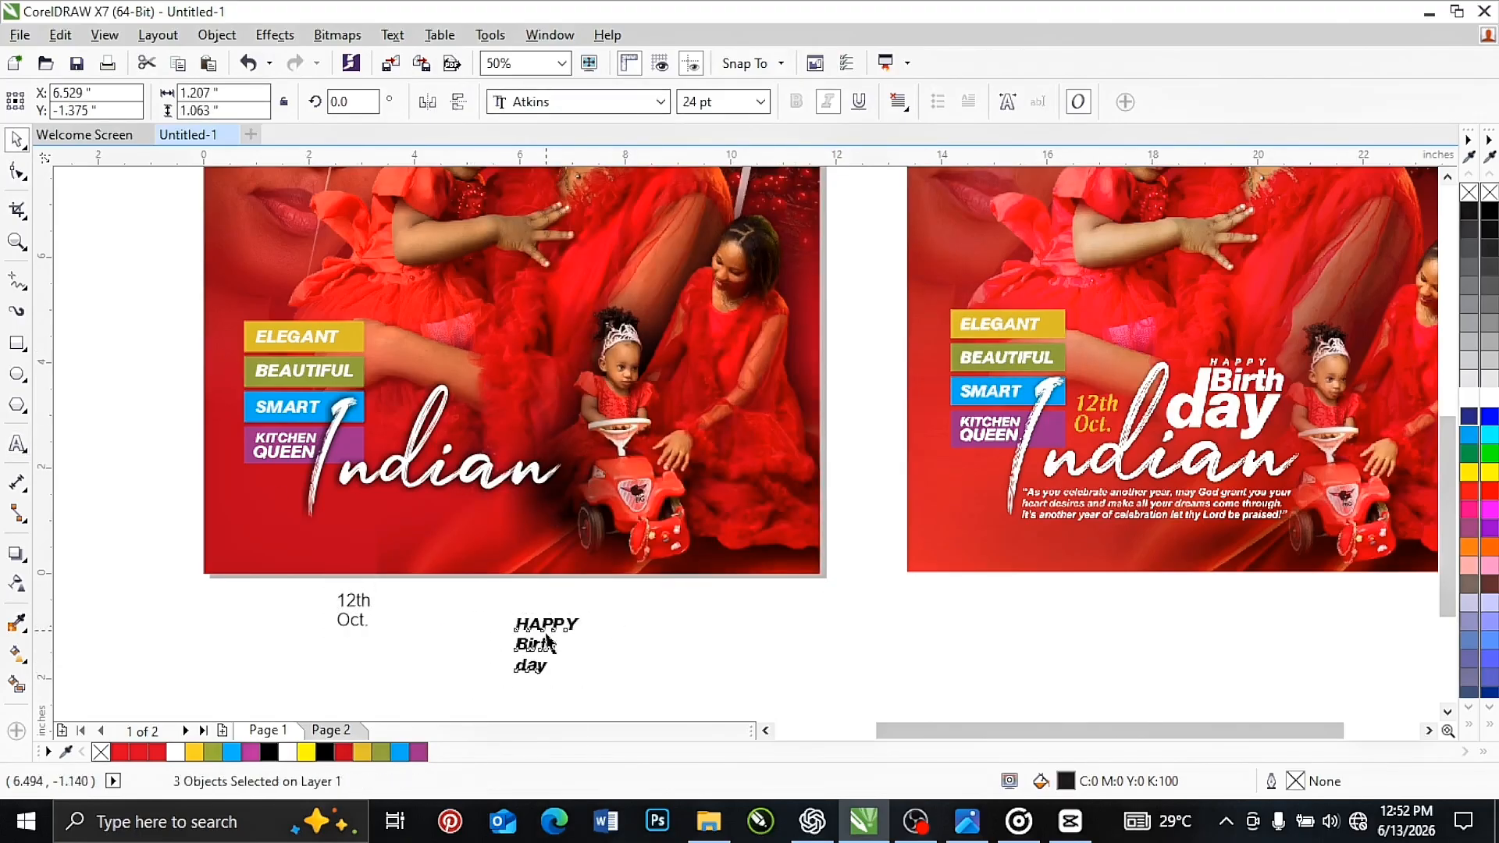
Step: Move the three words below the reference quote, enlarge "Birth", and scale "day" to about 92 pt directly beneath it
drag(545, 635, 1157, 559)
scroll(1328, 508, up, 1)
click(938, 627)
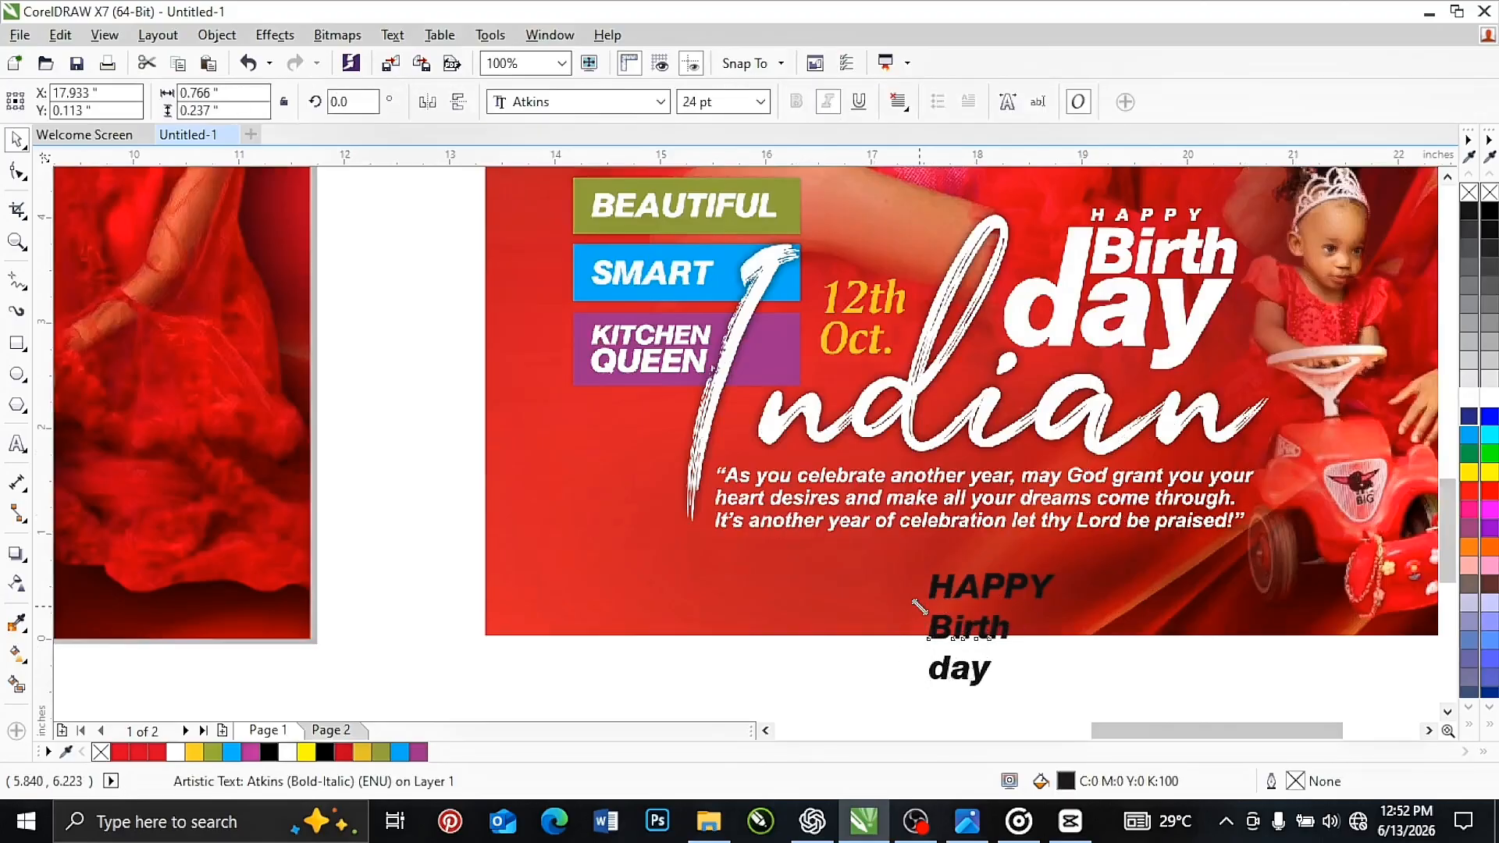
drag(1018, 648, 1094, 673)
drag(1002, 633, 1107, 663)
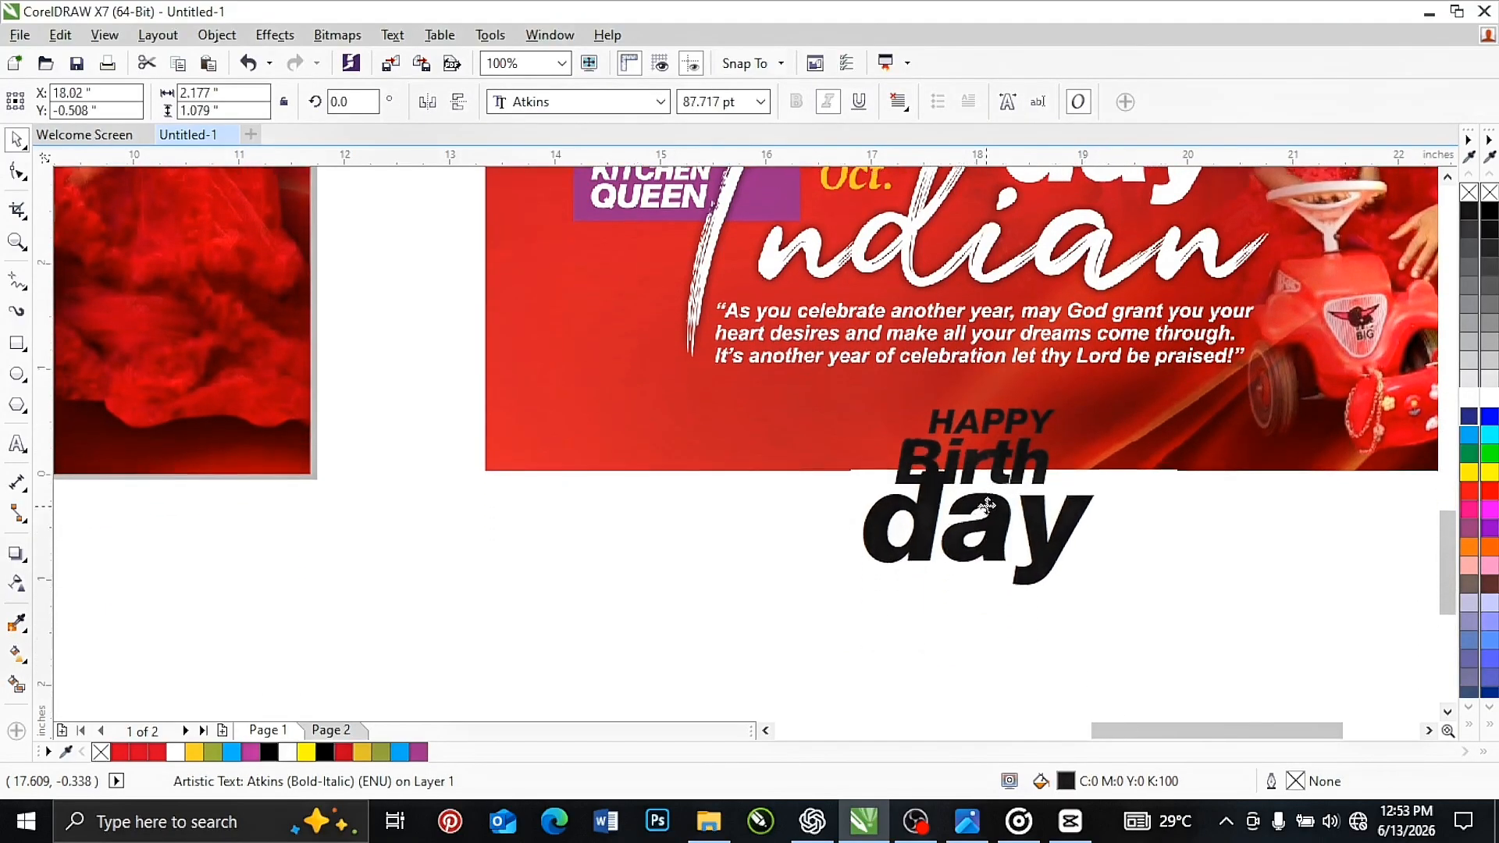
drag(1033, 510, 973, 507)
drag(1039, 587, 1053, 601)
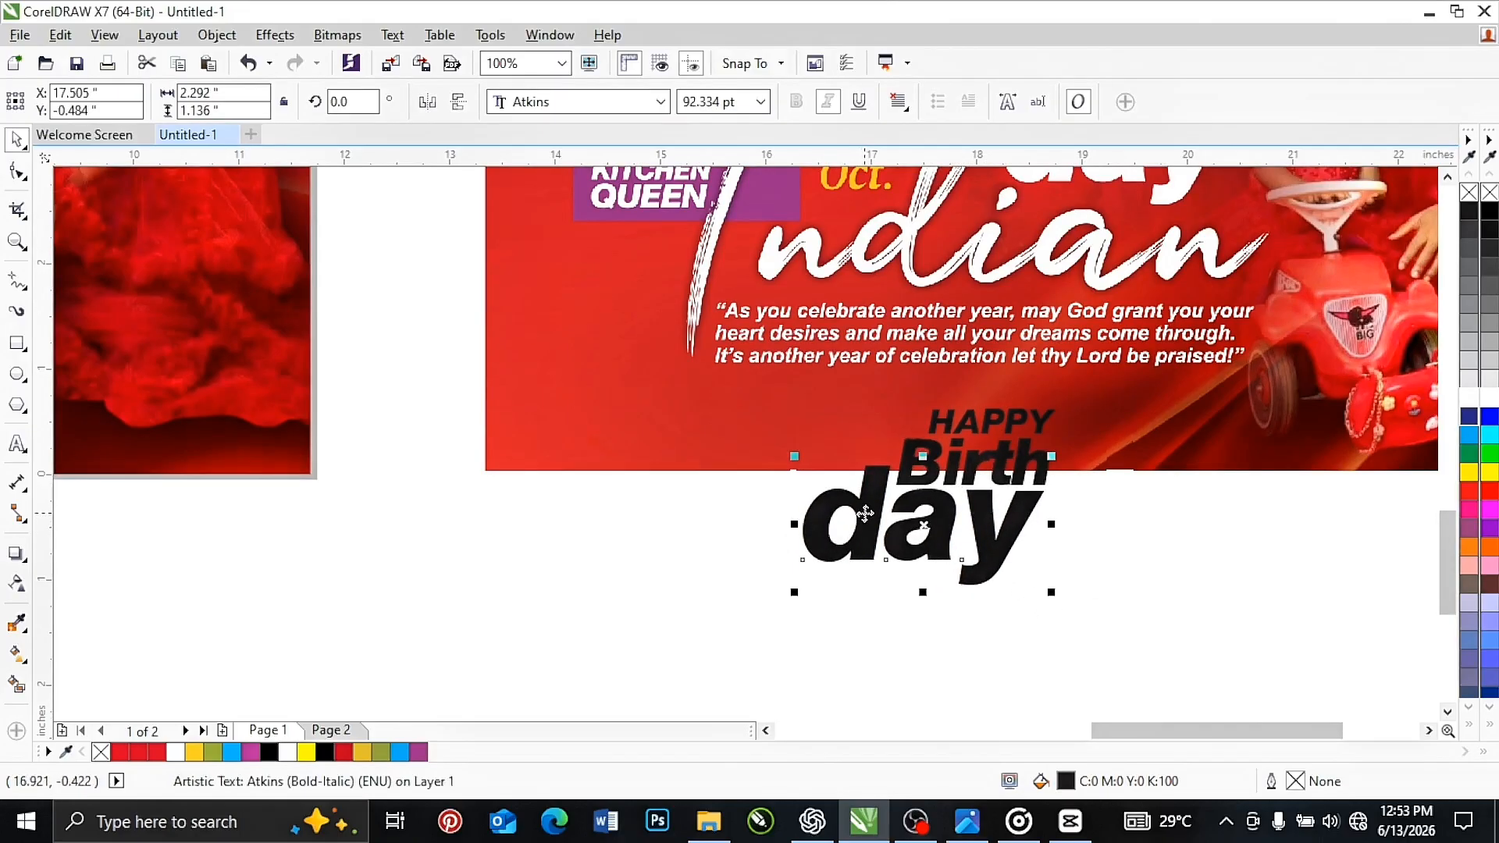
Step: Convert "day" to curves and extend the stem of its "d" upward past "Birth" to the height of HAPPY
right_click(863, 517)
click(944, 132)
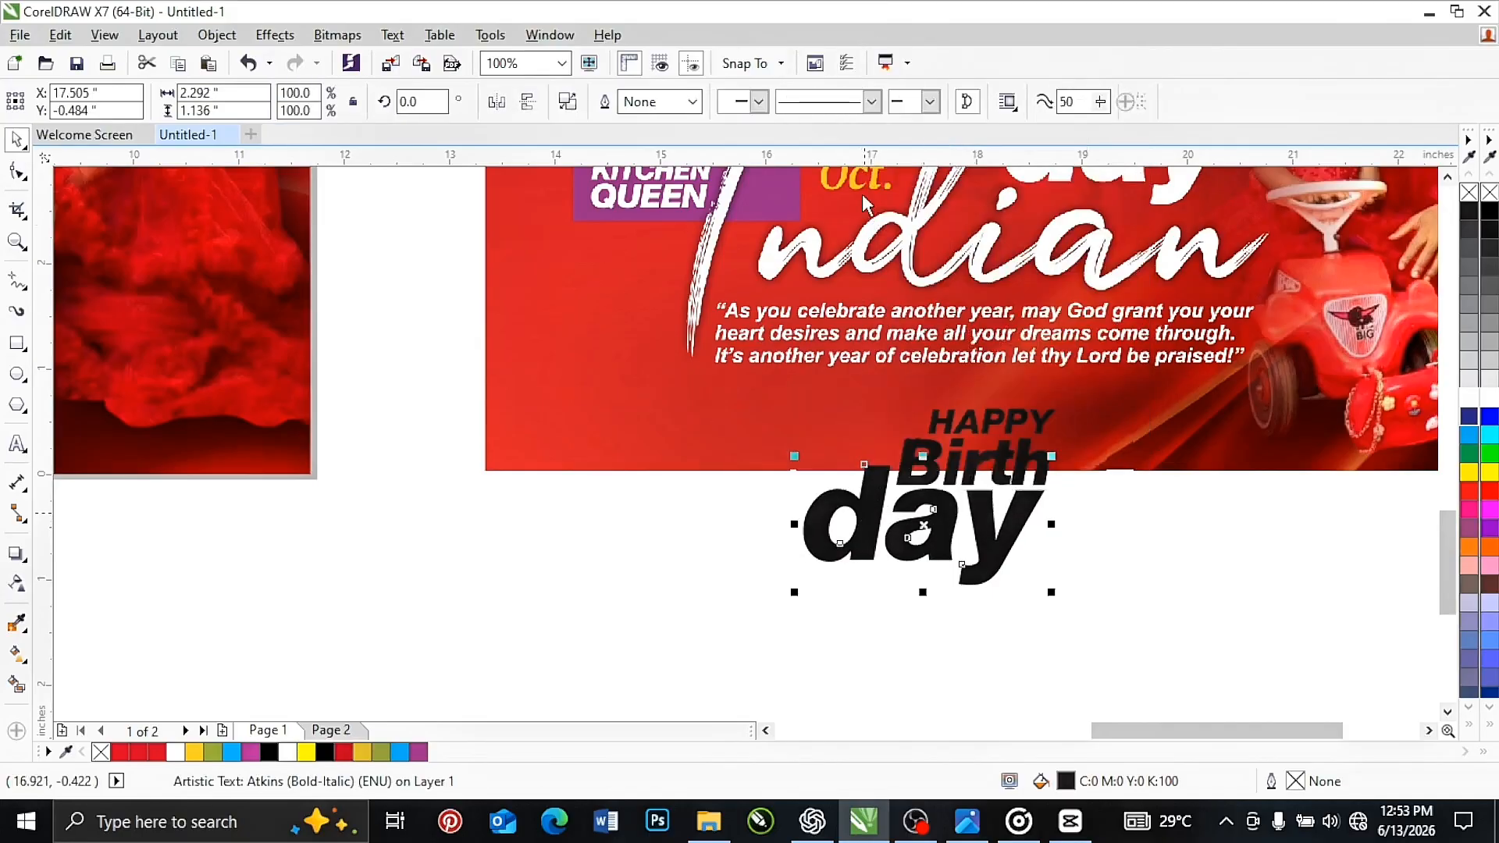
key(F10)
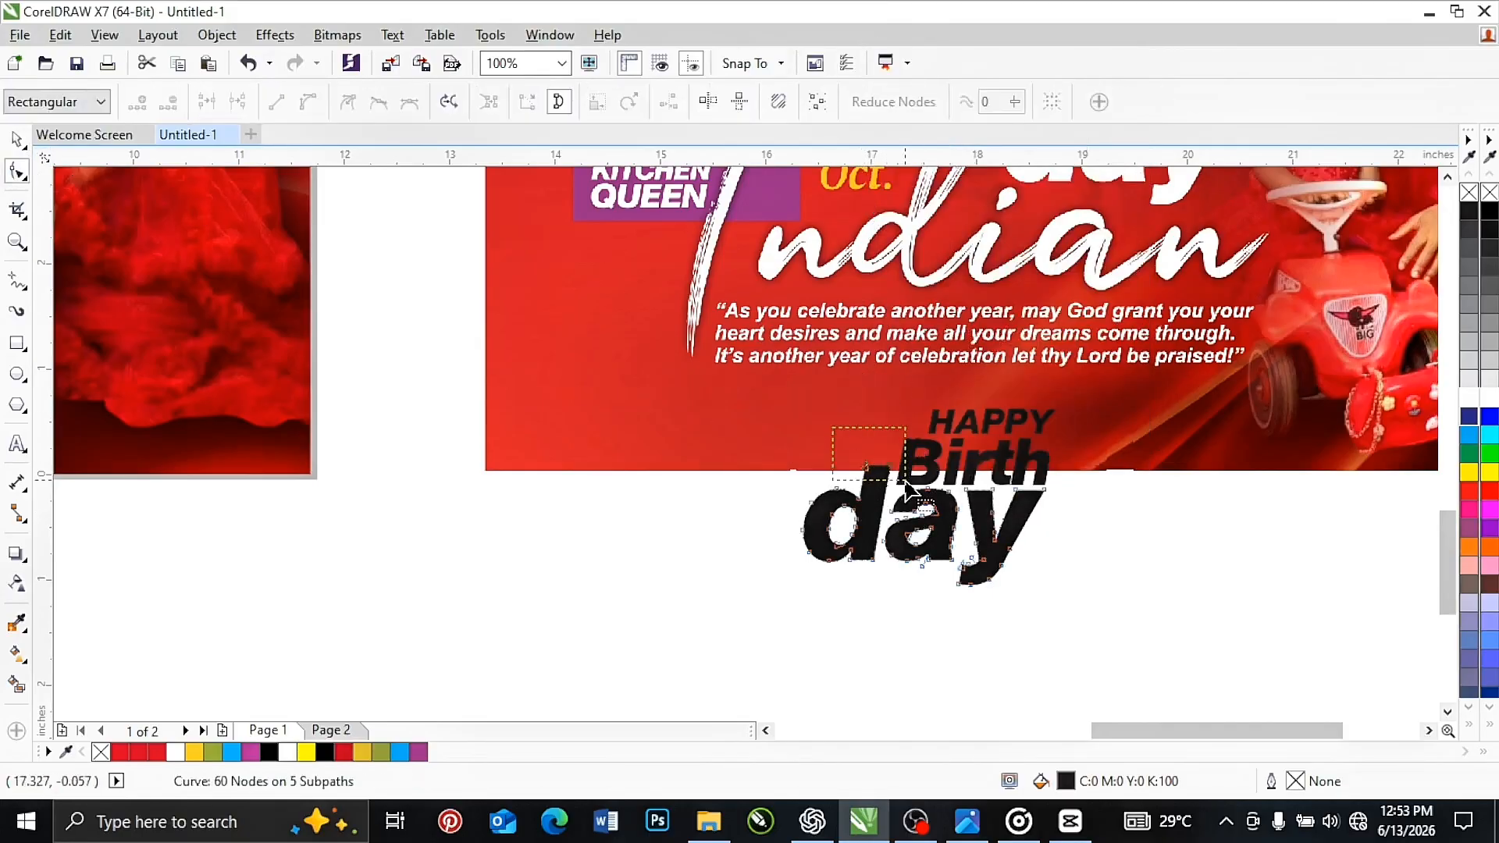
drag(895, 463, 903, 409)
key(space)
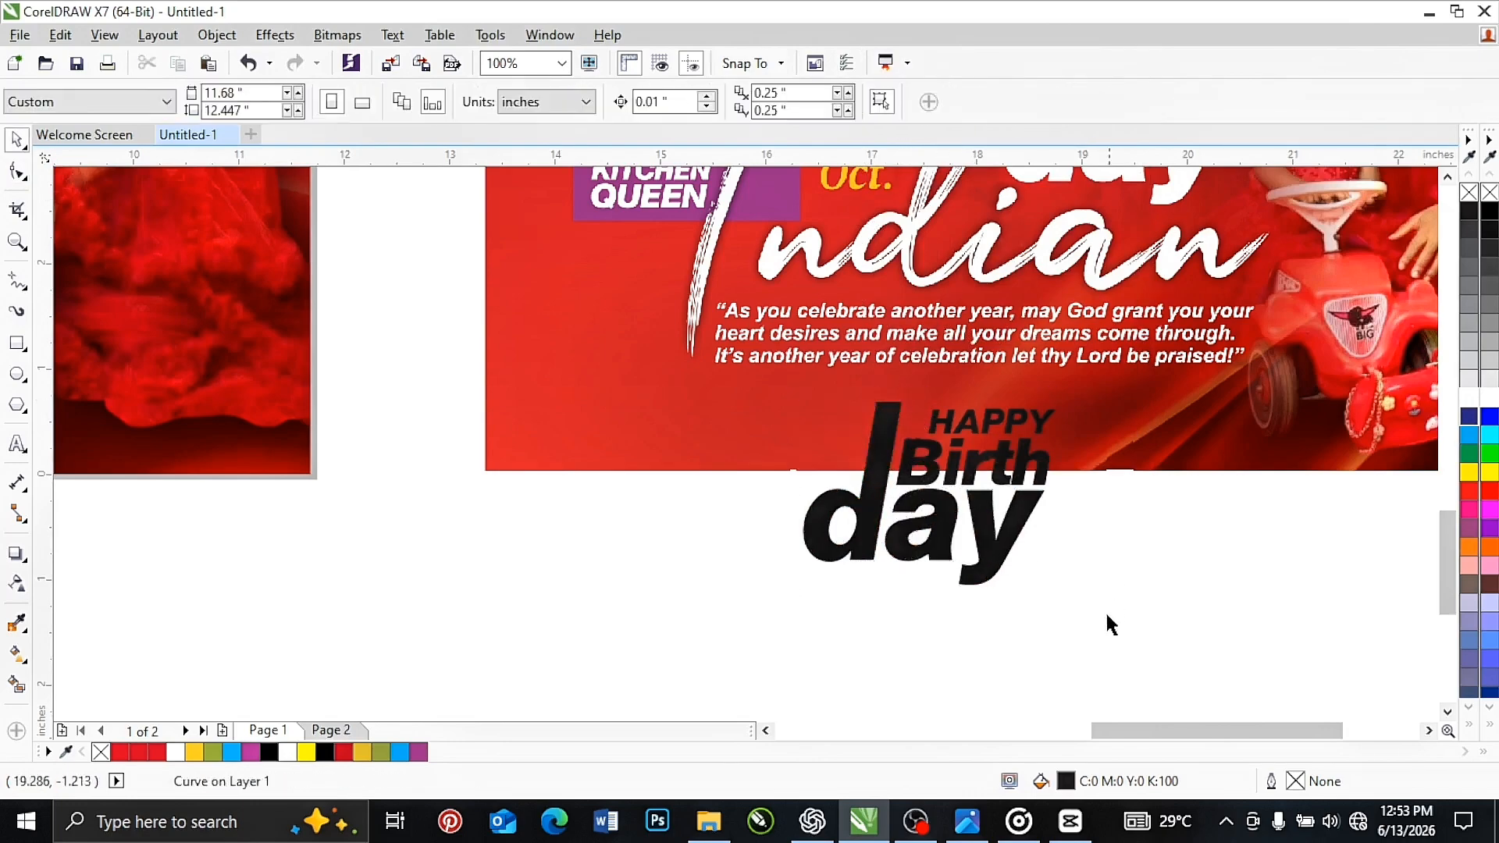
Step: Shrink HAPPY, widen its letter spacing, and fit it above "Birth" to match that word's width
click(991, 421)
drag(1071, 393, 1063, 443)
click(16, 168)
key(space)
scroll(928, 442, up, 1)
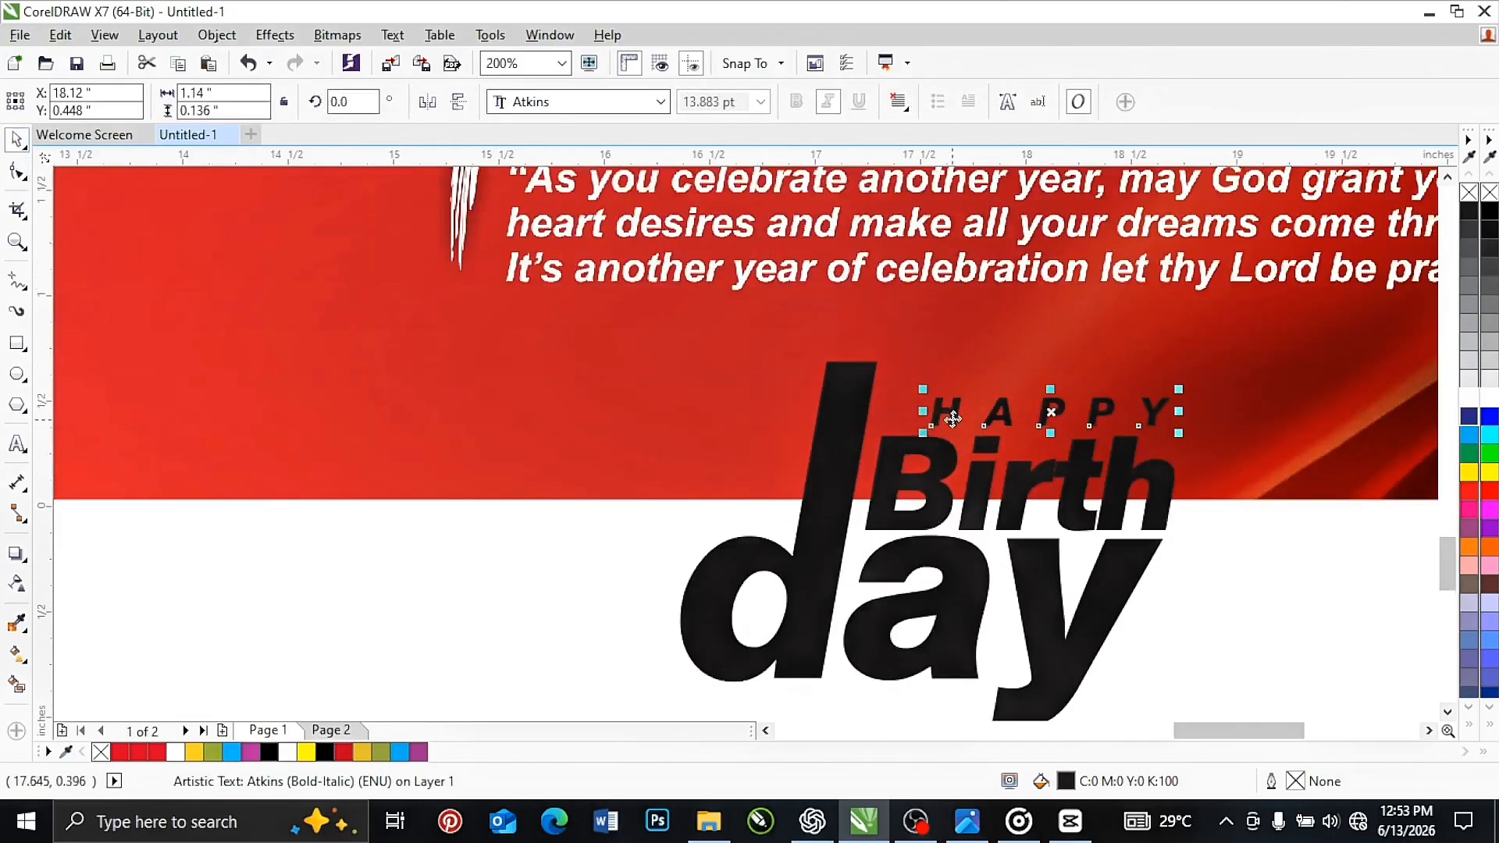
drag(950, 416, 899, 417)
drag(1130, 391, 1166, 377)
Step: Adjust the top nodes of the "d" stem so the stem lines up with HAPPY
click(842, 429)
click(16, 171)
drag(804, 341, 898, 380)
drag(877, 361, 926, 398)
click(15, 140)
scroll(934, 391, down, 2)
Step: Move the HAPPY Birth day lettering onto the page above the end of "Indian" and fill it white
click(829, 544)
click(939, 409)
scroll(939, 408, up, 2)
scroll(952, 412, down, 2)
drag(801, 621, 1038, 386)
drag(948, 430, 351, 247)
drag(333, 254, 333, 254)
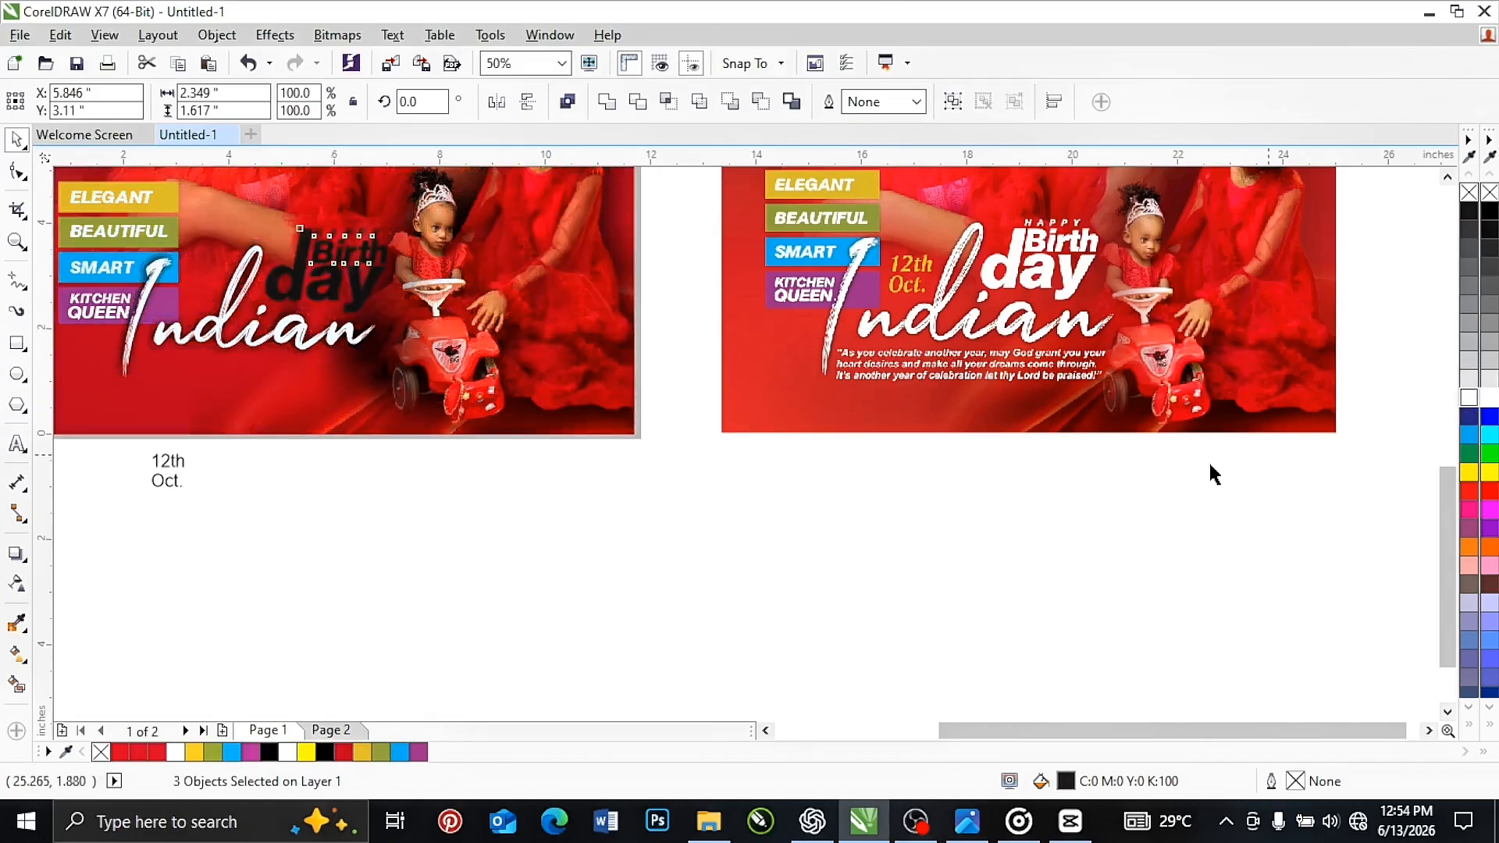
click(1469, 398)
Step: Place "12th Oct." between the colored bars and the "d" of "Indian", in Times New Roman italic with a yellow fill
drag(1447, 512, 1448, 475)
drag(986, 731, 898, 732)
click(466, 591)
drag(425, 568, 458, 376)
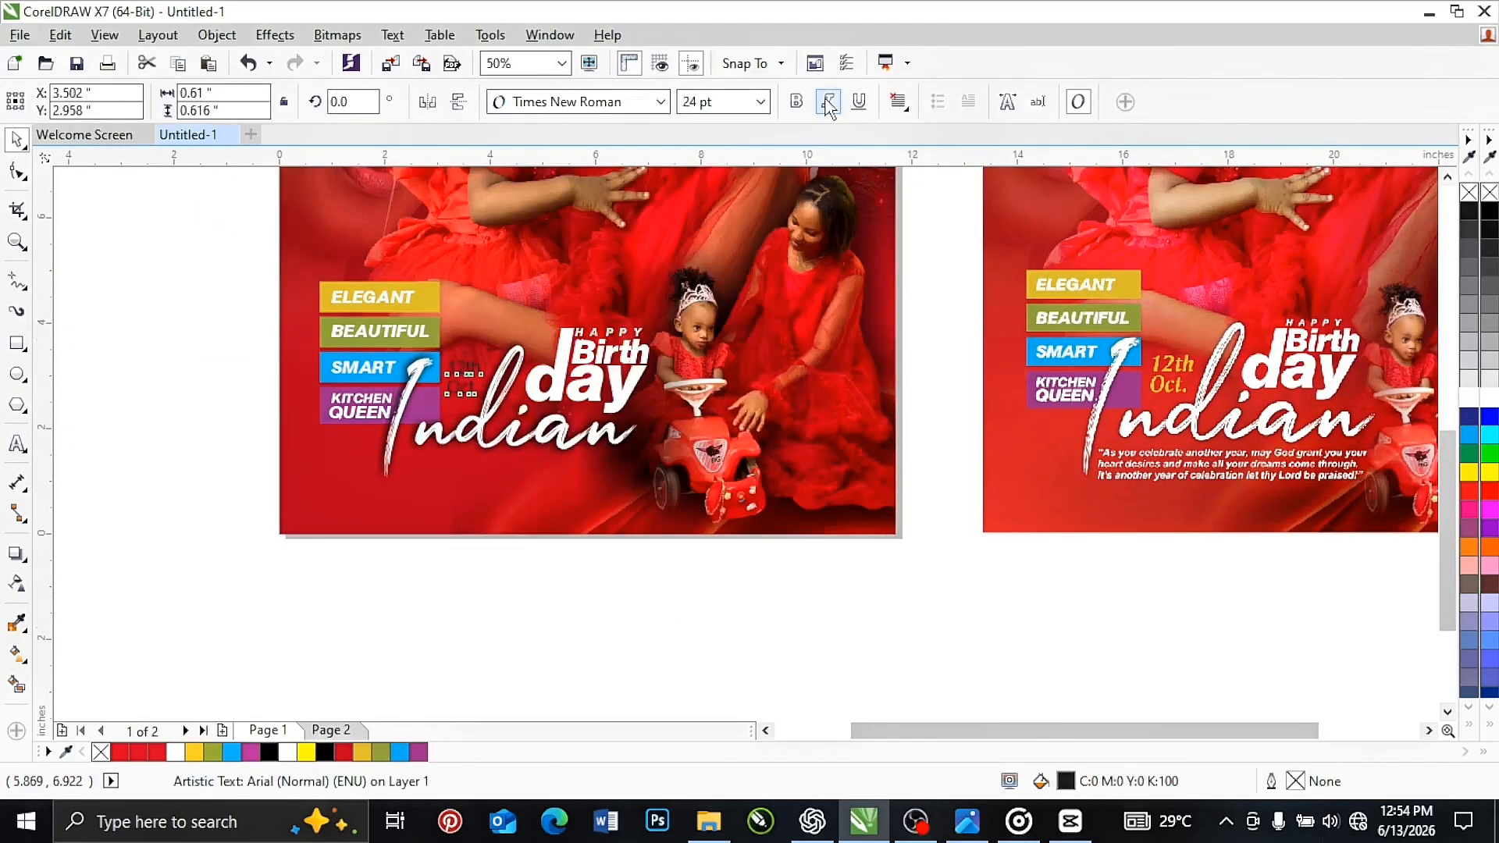
click(629, 620)
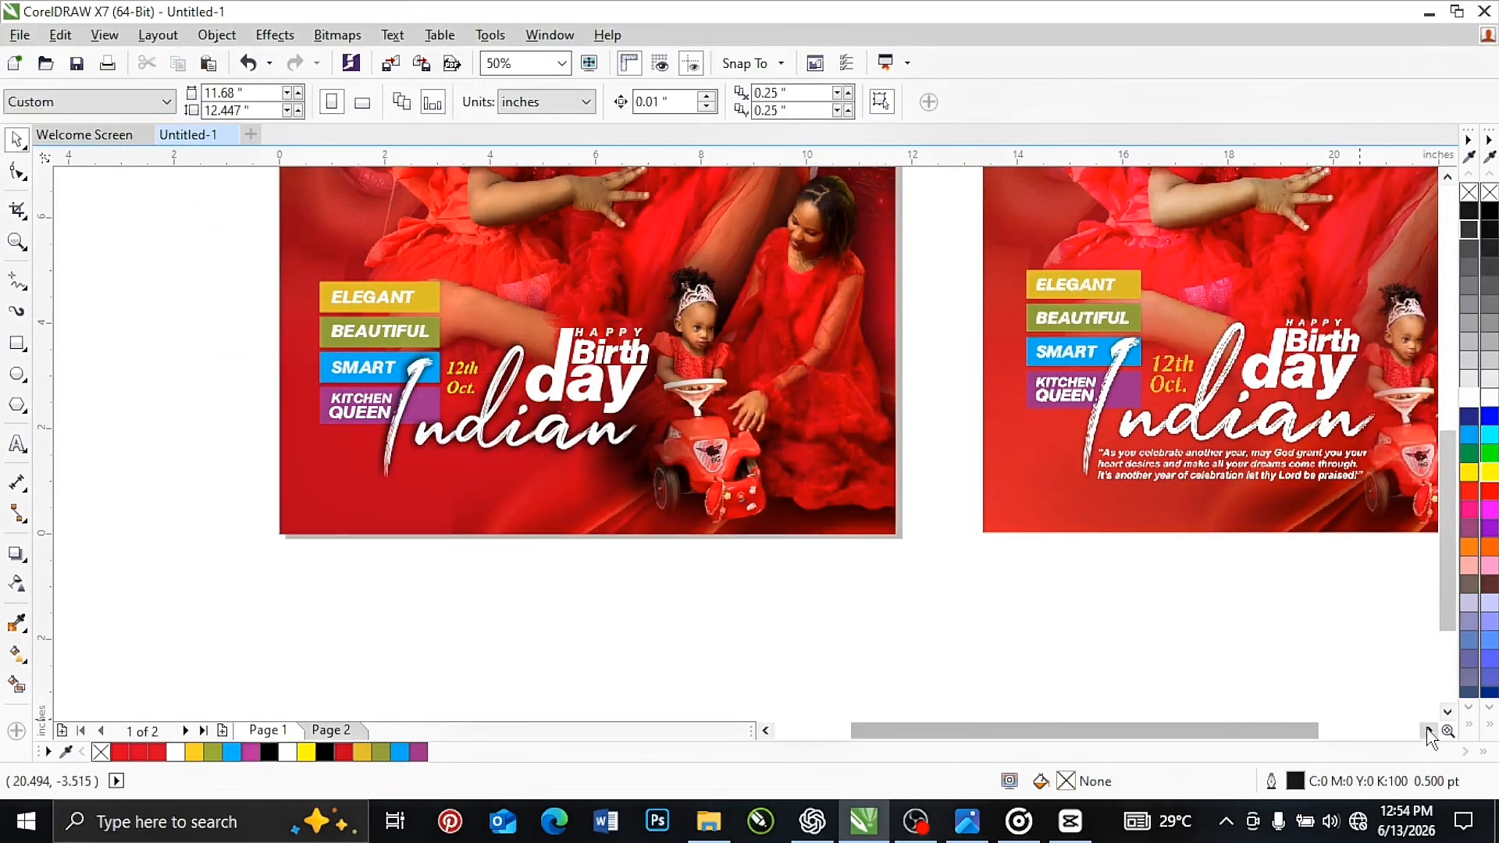
Step: Add artistic text below the reference design: "“As you celebrate another year, may God grant you your" / "heat desires and make all your dreams come through."
drag(906, 731, 981, 731)
scroll(1029, 523, up, 1)
click(16, 444)
click(248, 528)
text(“As you cele)
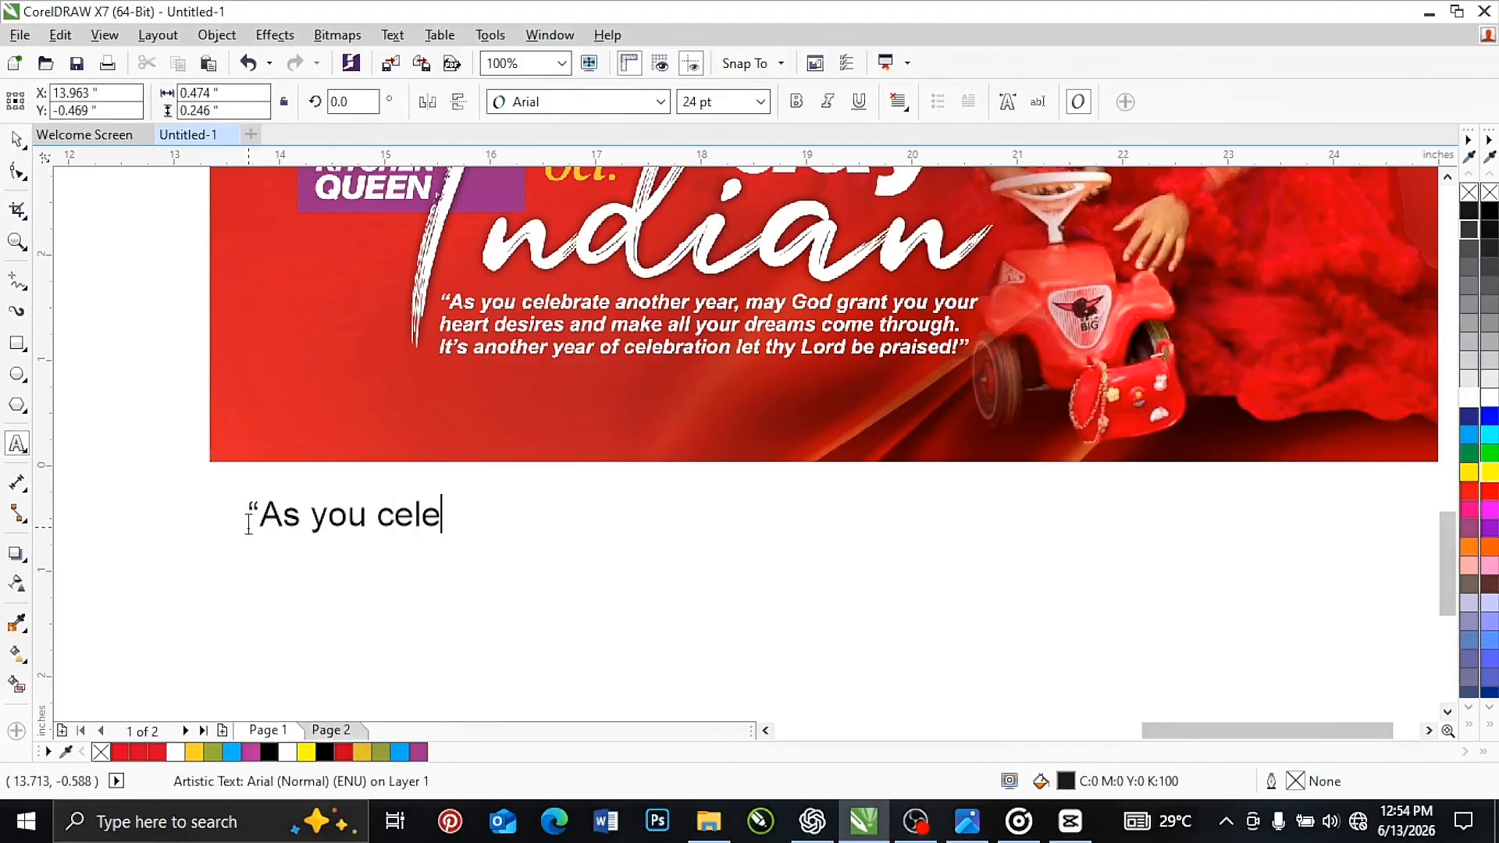
text(brate another year, may God grant you your)
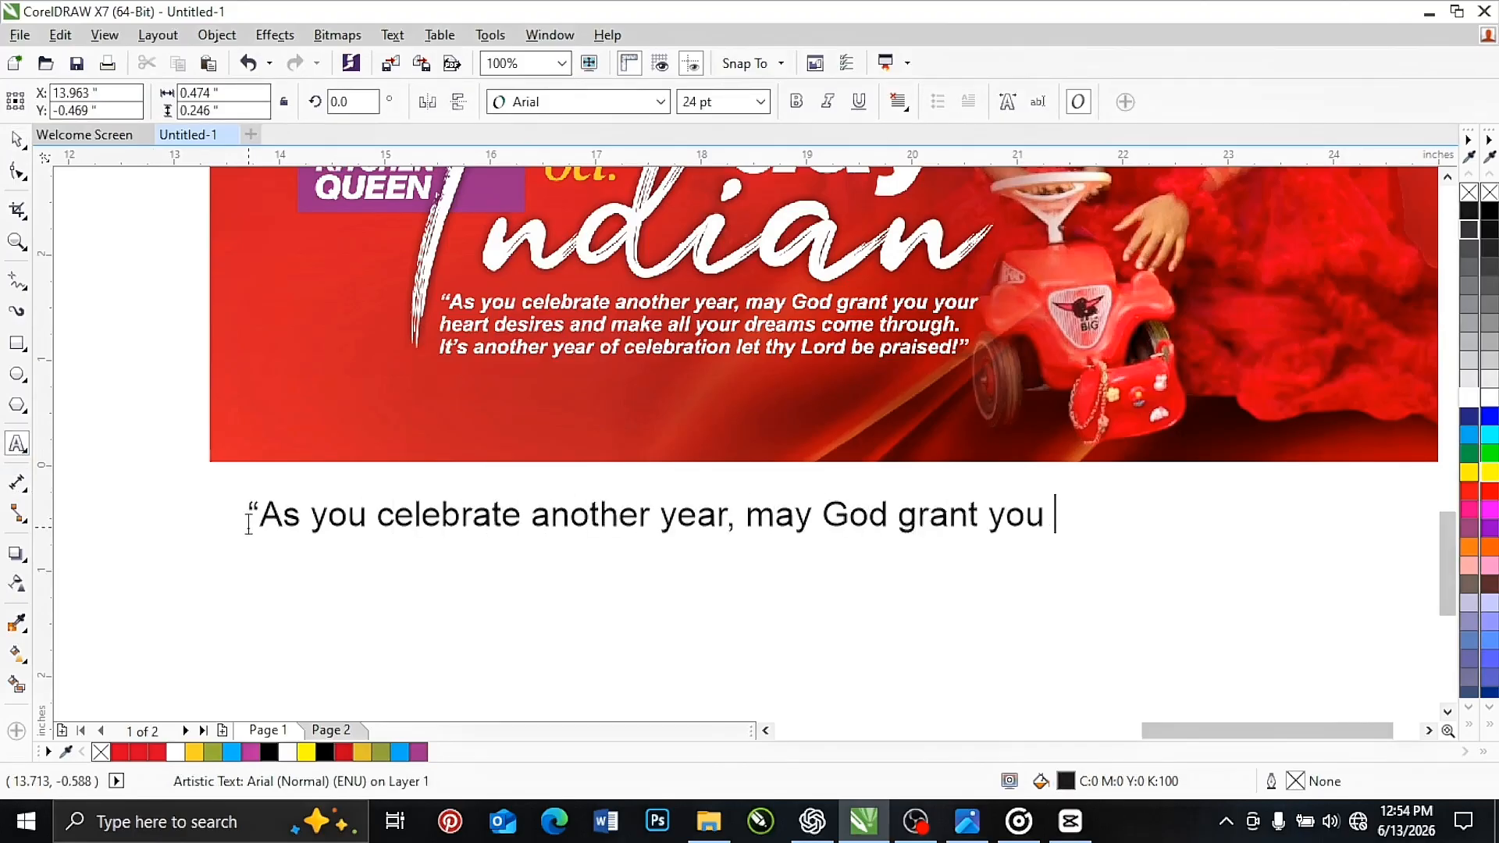
key(Return)
text(heat desires and make all your d)
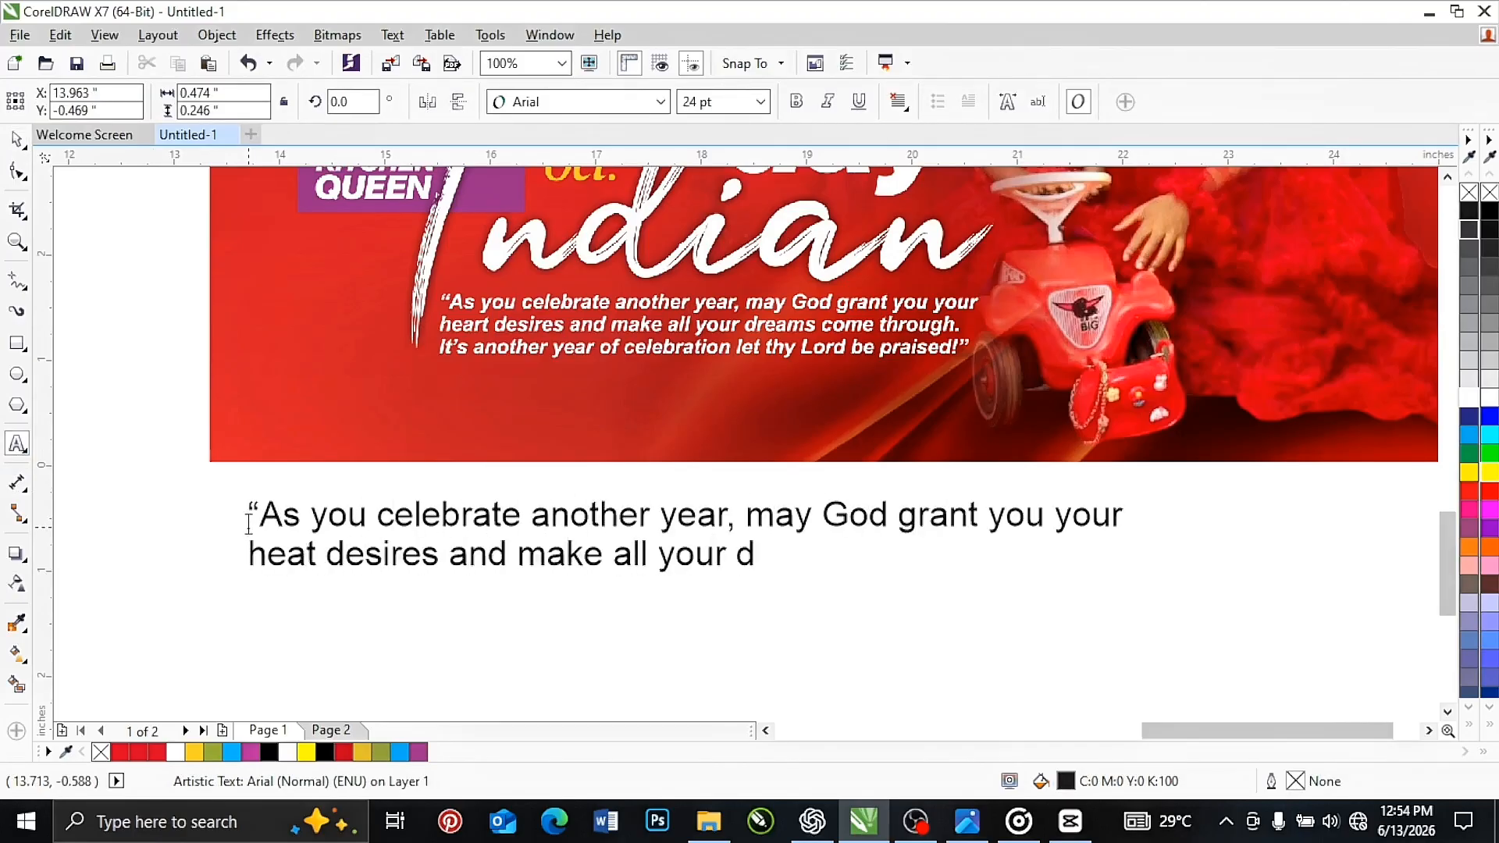
text(reams come through.)
Step: Complete the wish text with a third line reading "It’s another year of celebration let thy Lord be praised!”"
key(Return)
text(It's another year of celebration let they)
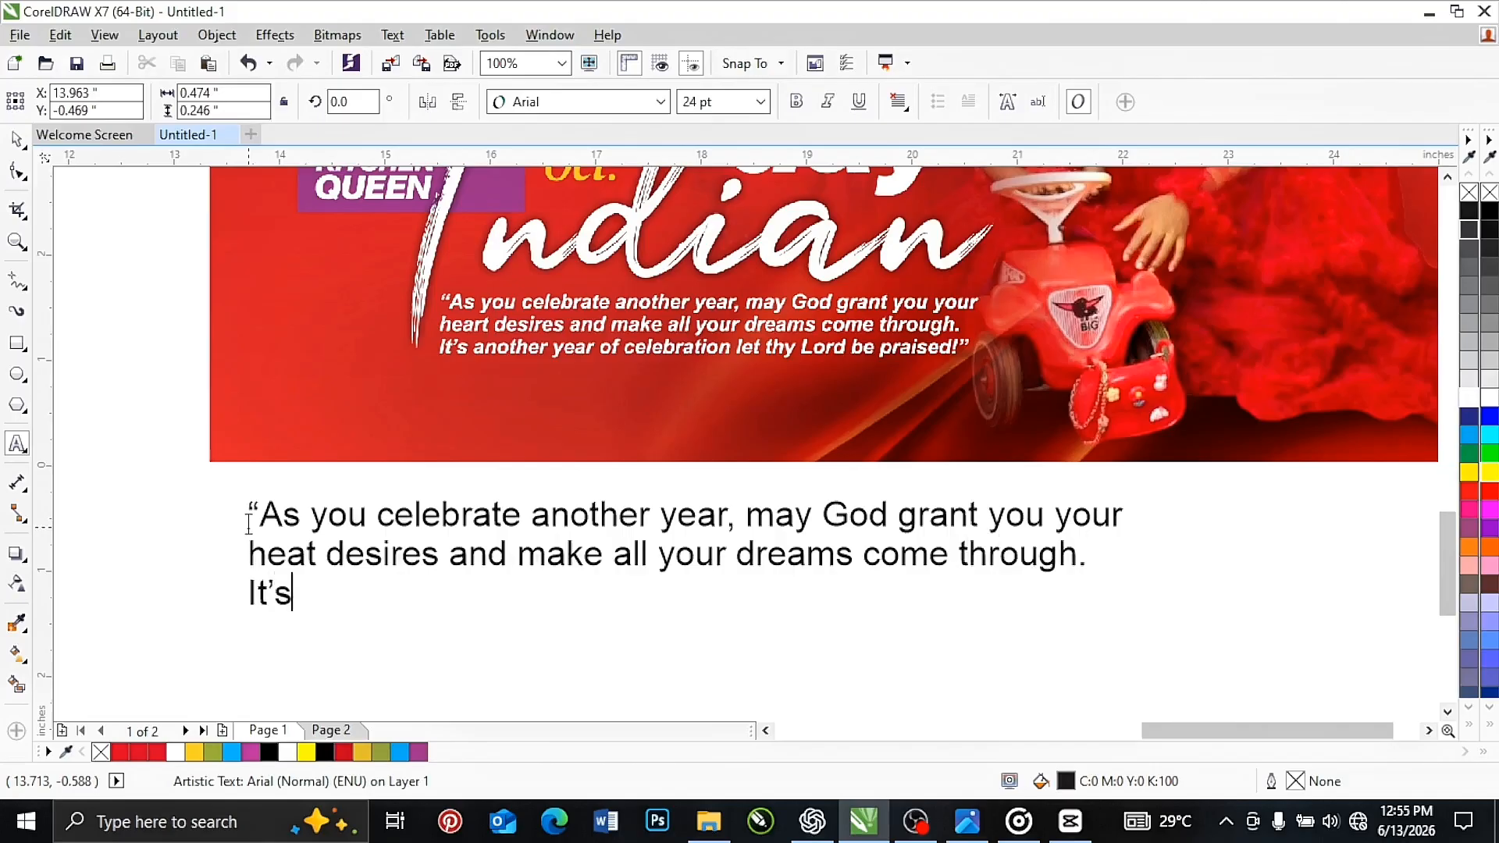
key(BackSpace)
key(BackSpace)
key(BackSpace)
text(y Lord be praisedQ)
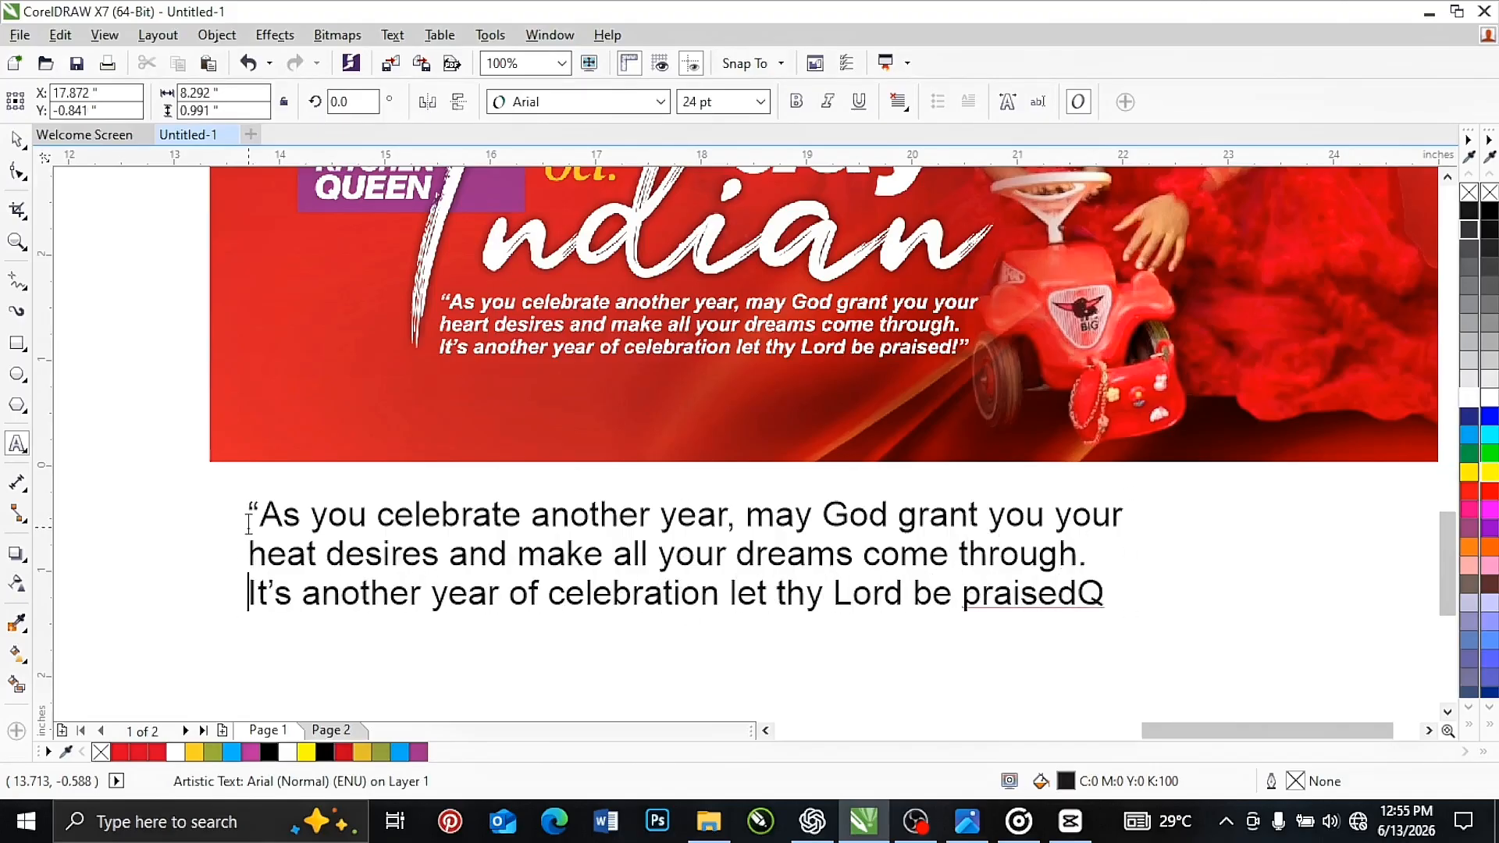
key(End)
key(BackSpace)
text(!")
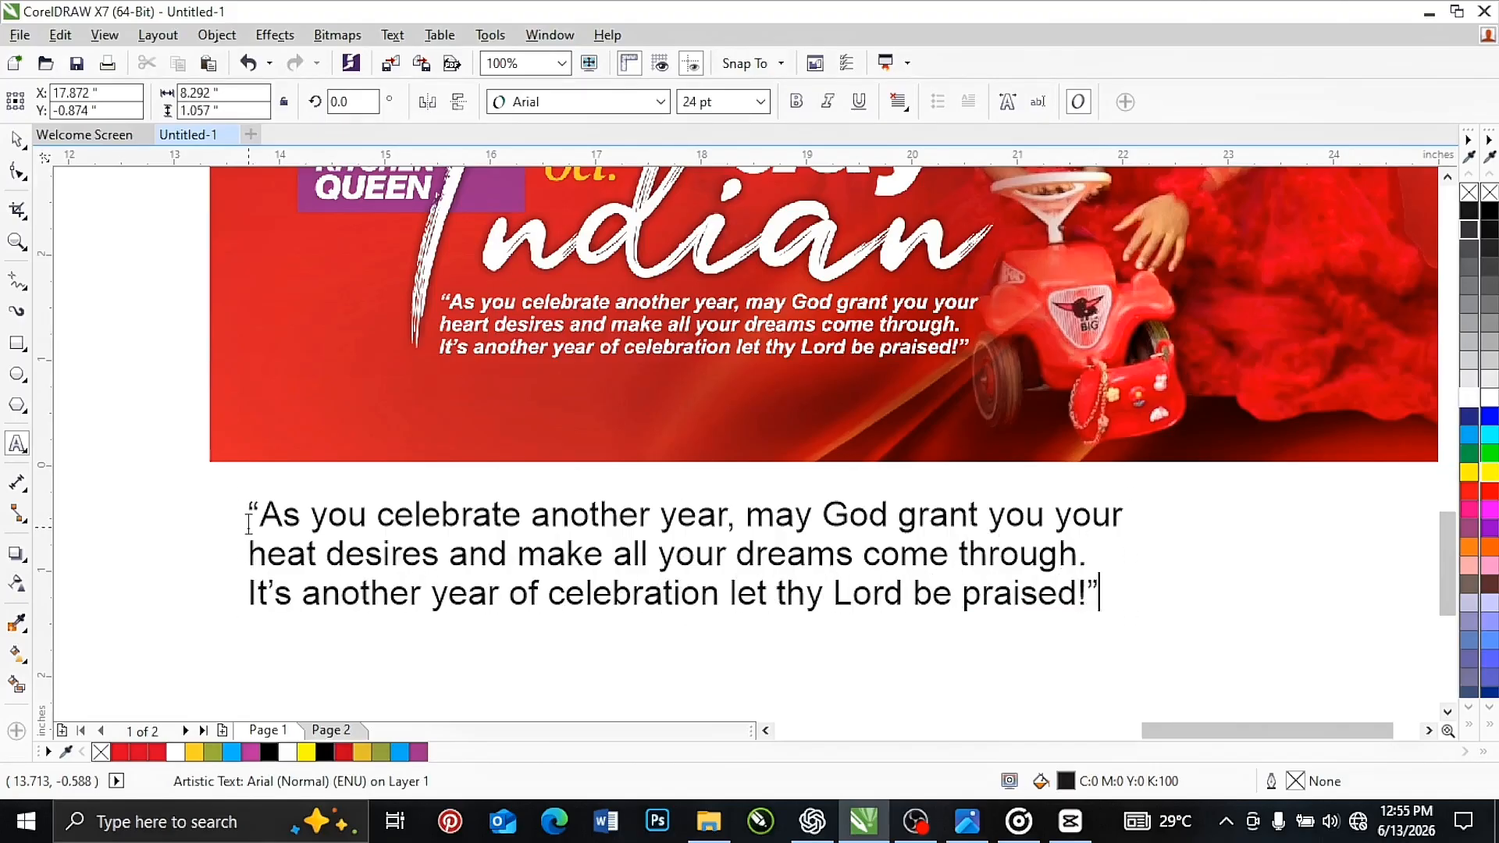
Step: Make the wish text bold italic, place it under "Indian" on the page, shrink it to the title's width and fill it white
key(ctrl+space)
scroll(802, 443, down, 1)
key(ctrl+i)
key(ctrl+b)
drag(1056, 732, 960, 732)
drag(1049, 483, 445, 384)
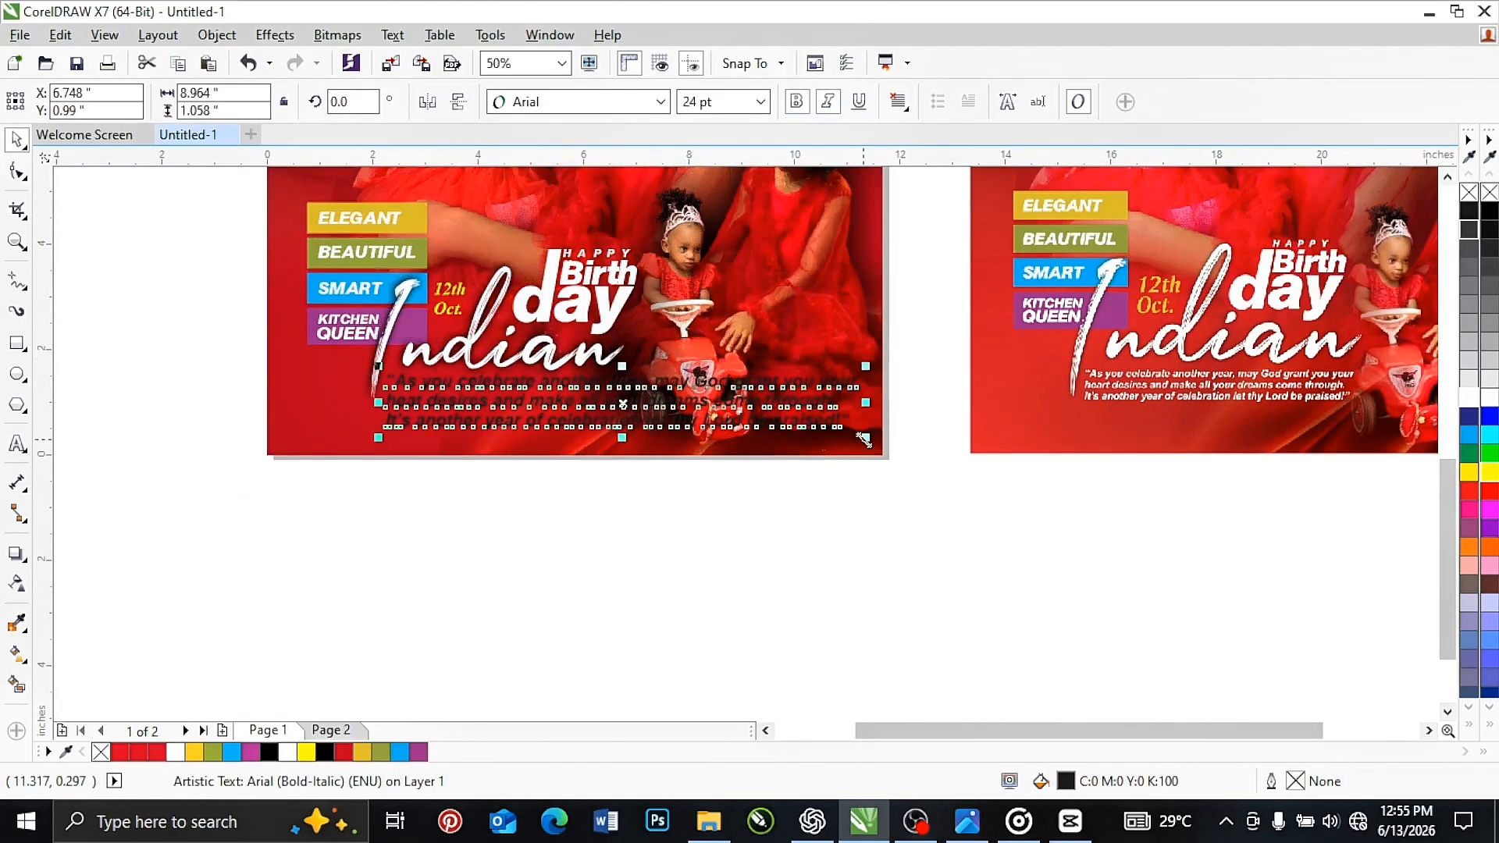
drag(865, 437, 631, 416)
click(1468, 398)
click(723, 481)
drag(1447, 493, 1447, 461)
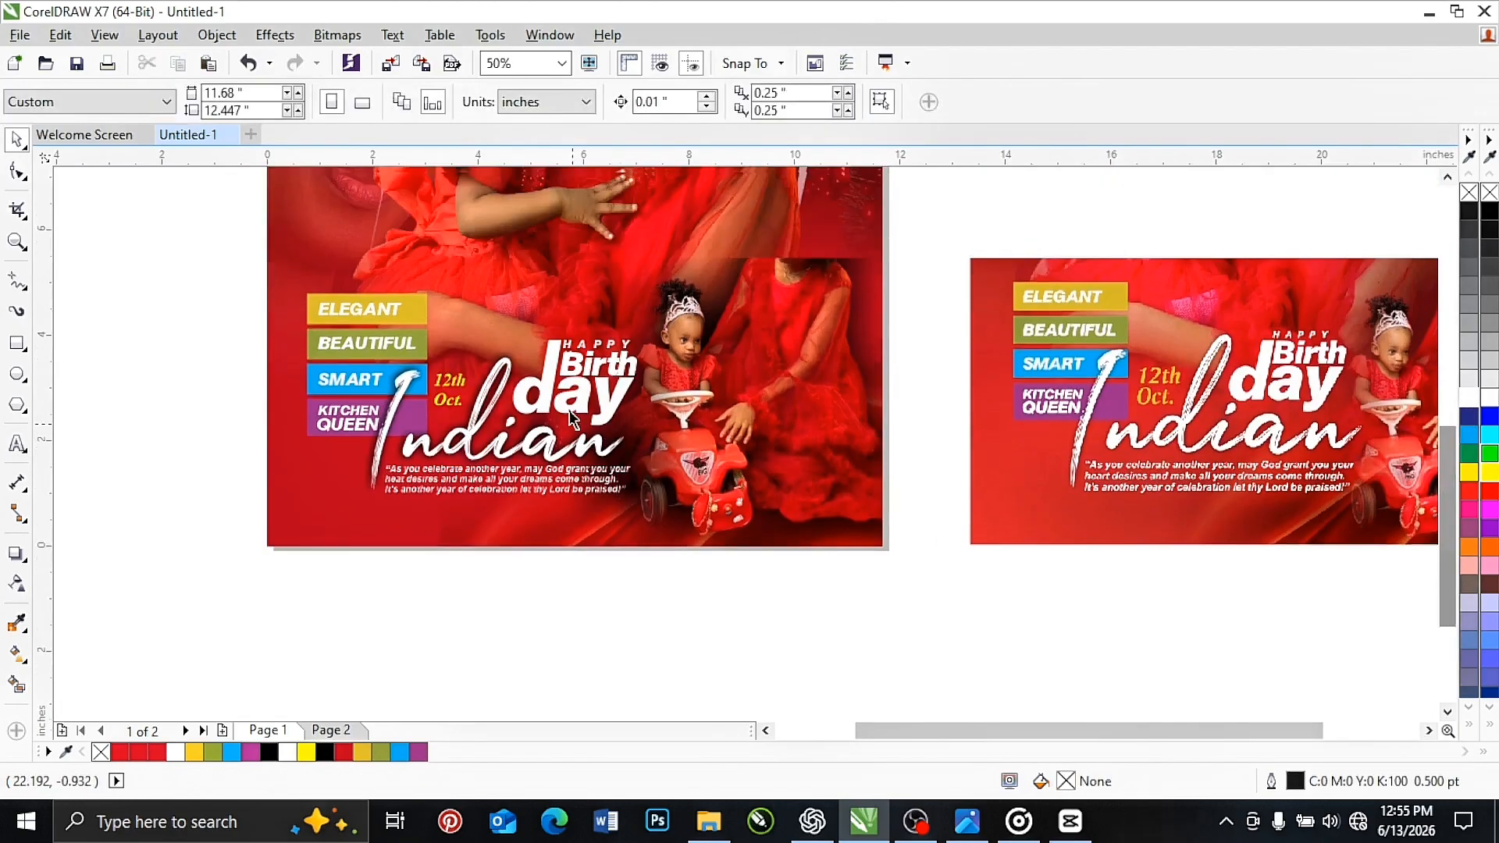
scroll(555, 485, down, 1)
click(561, 63)
click(507, 99)
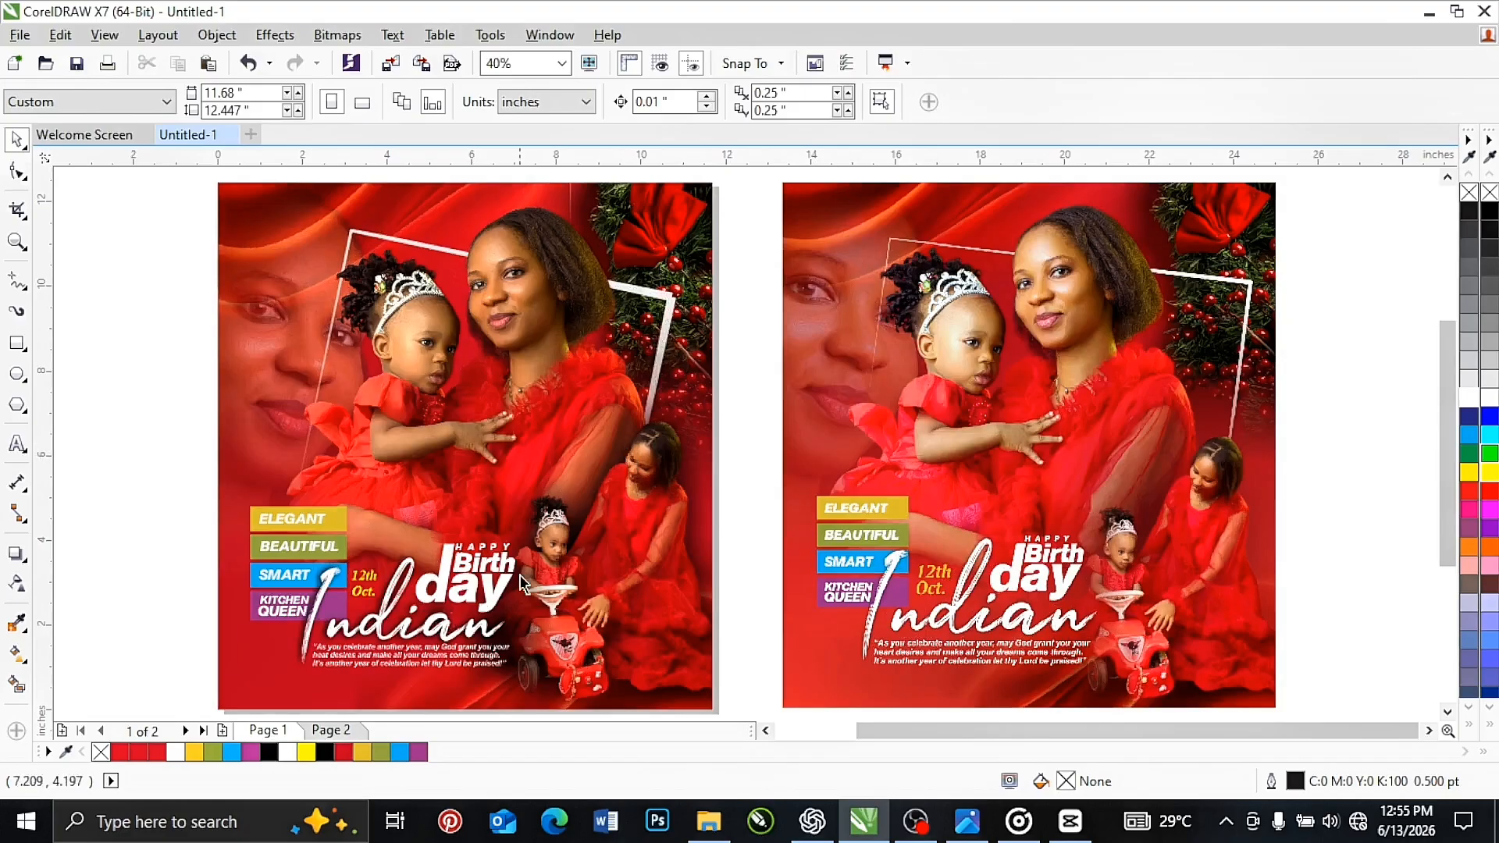
click(591, 498)
right_click(590, 491)
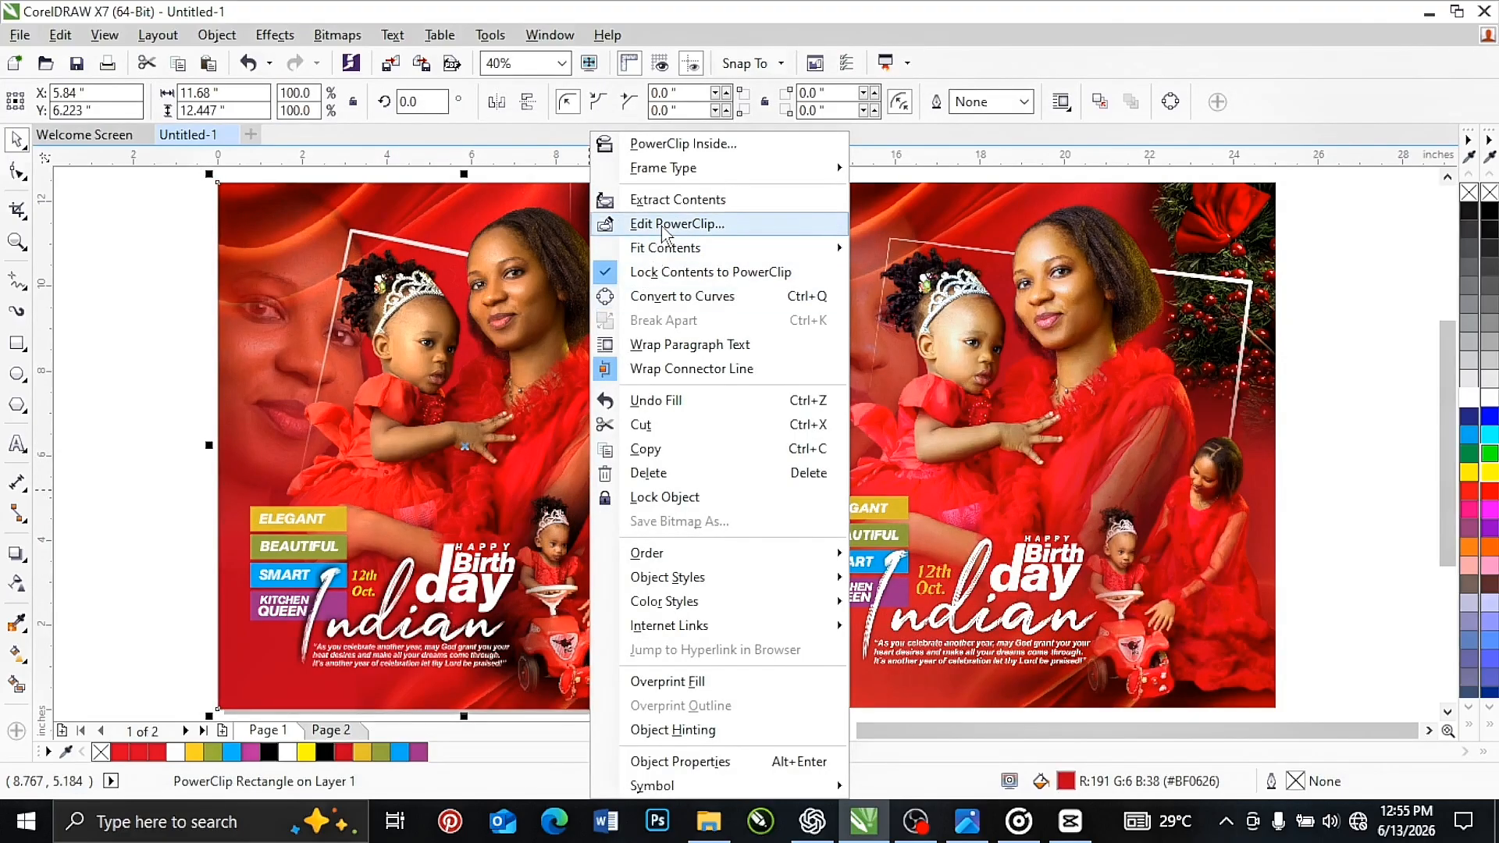
click(139, 328)
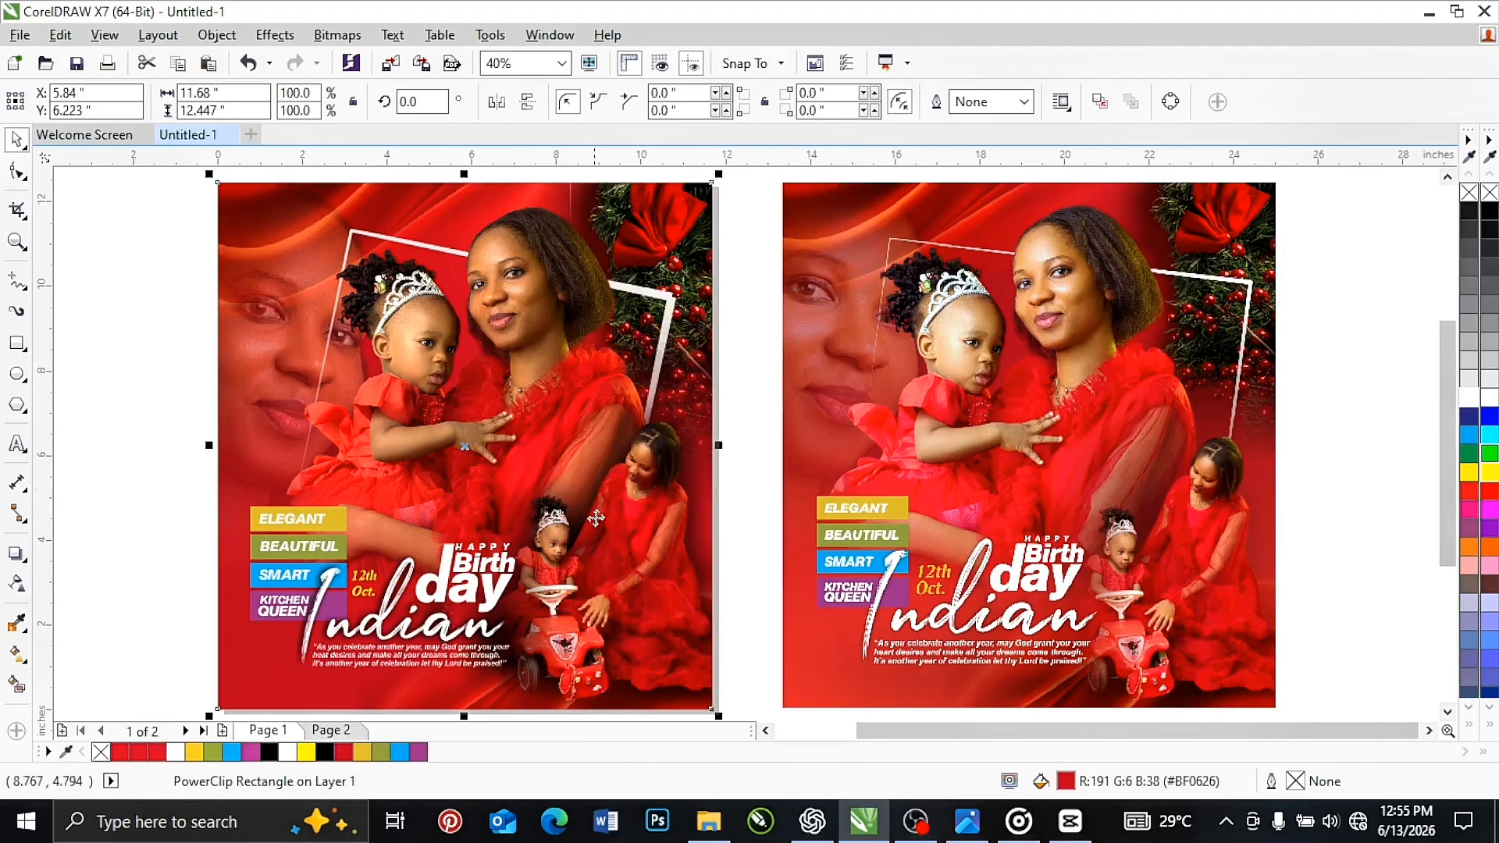
Step: Add a black drop shadow with opacity 50 to the small picture of the standing woman and child on the toy car inside the PowerClip
ctrl+click(621, 513)
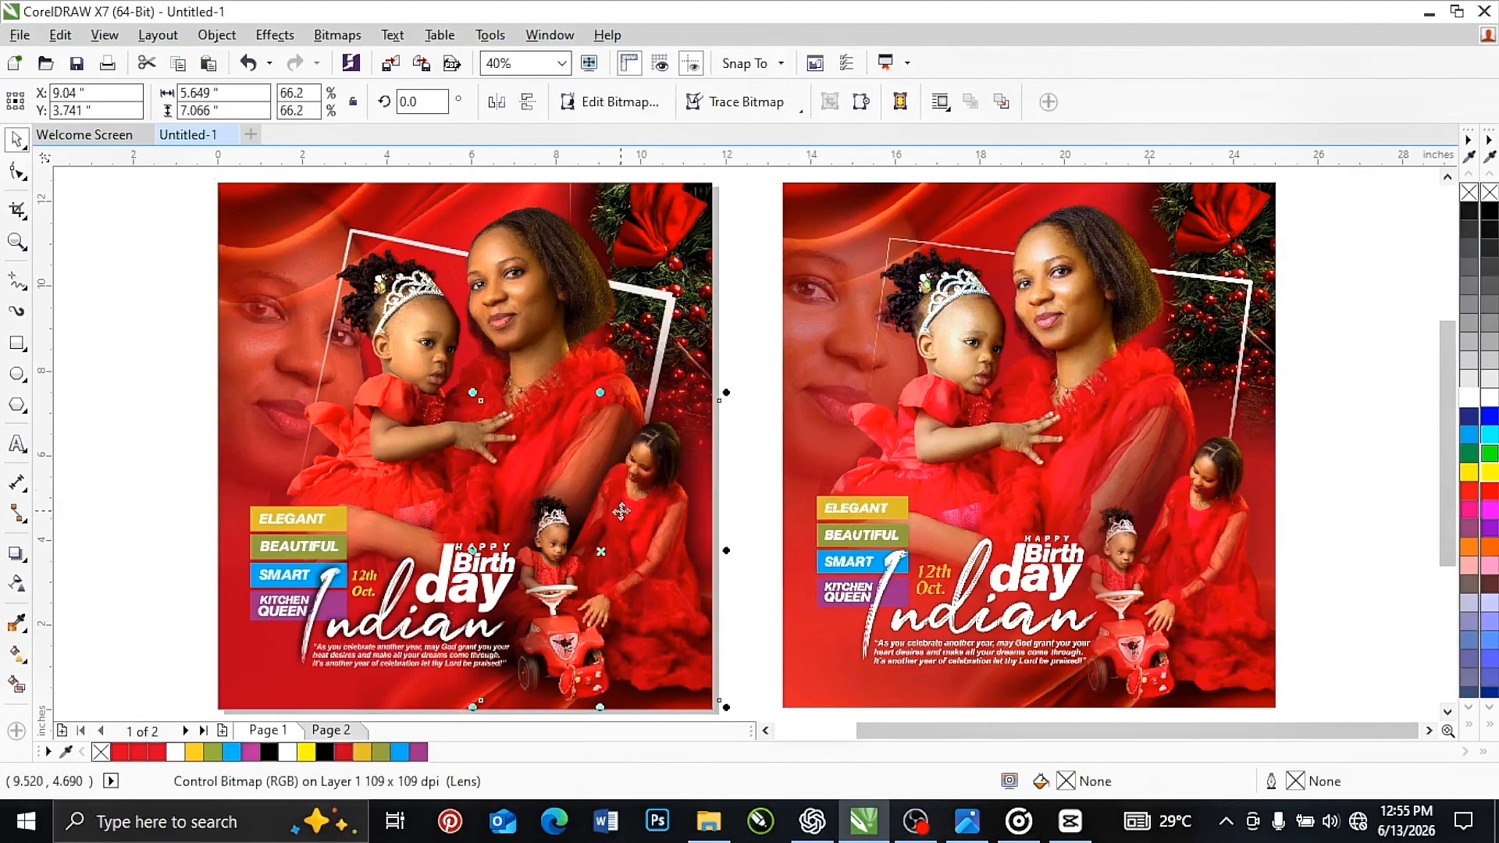
click(17, 553)
drag(599, 551, 718, 551)
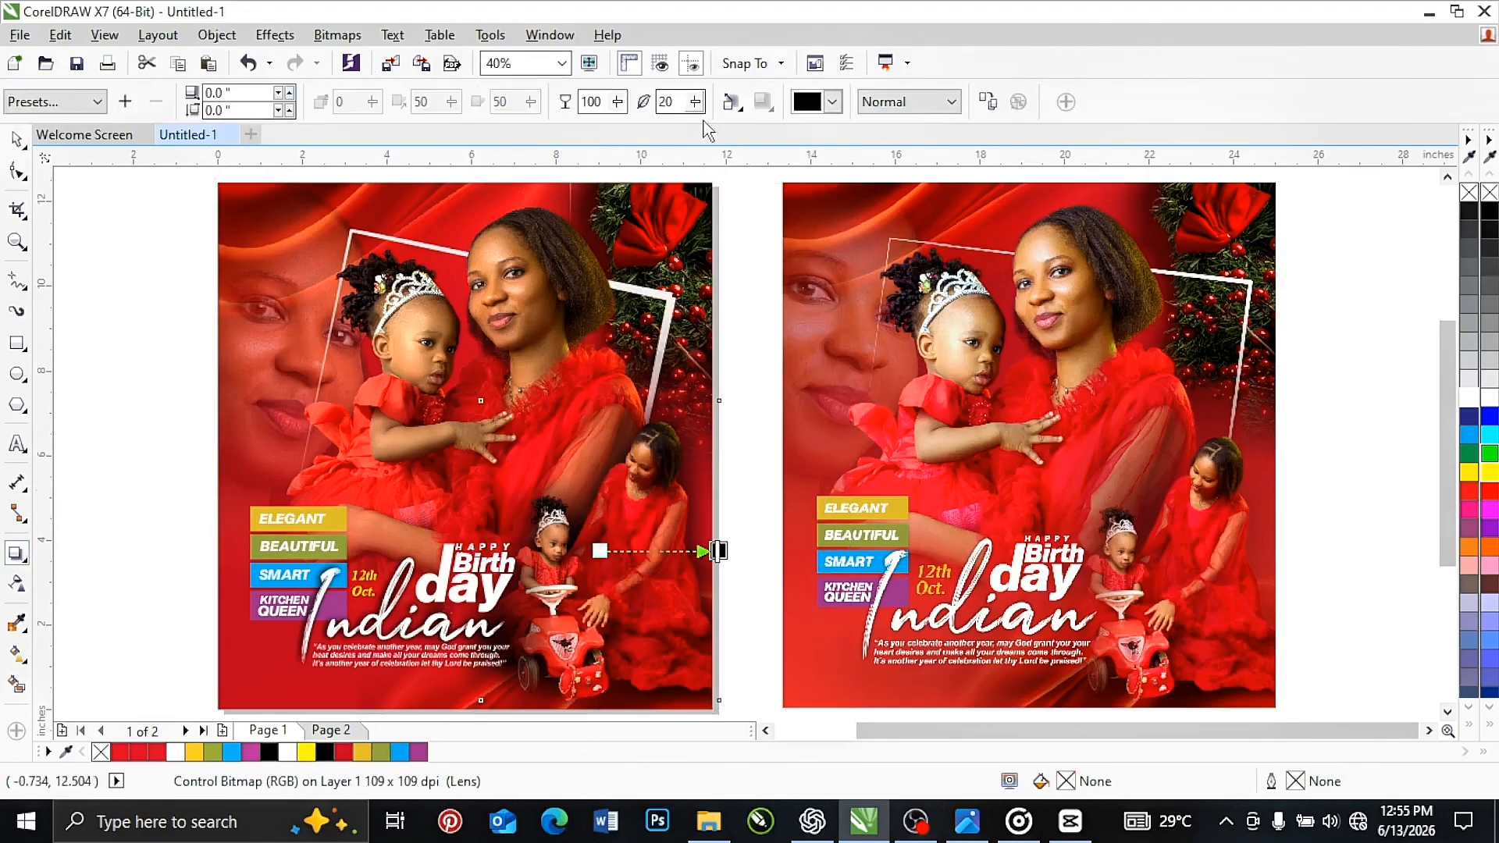
double_click(596, 100)
text(50)
key(Return)
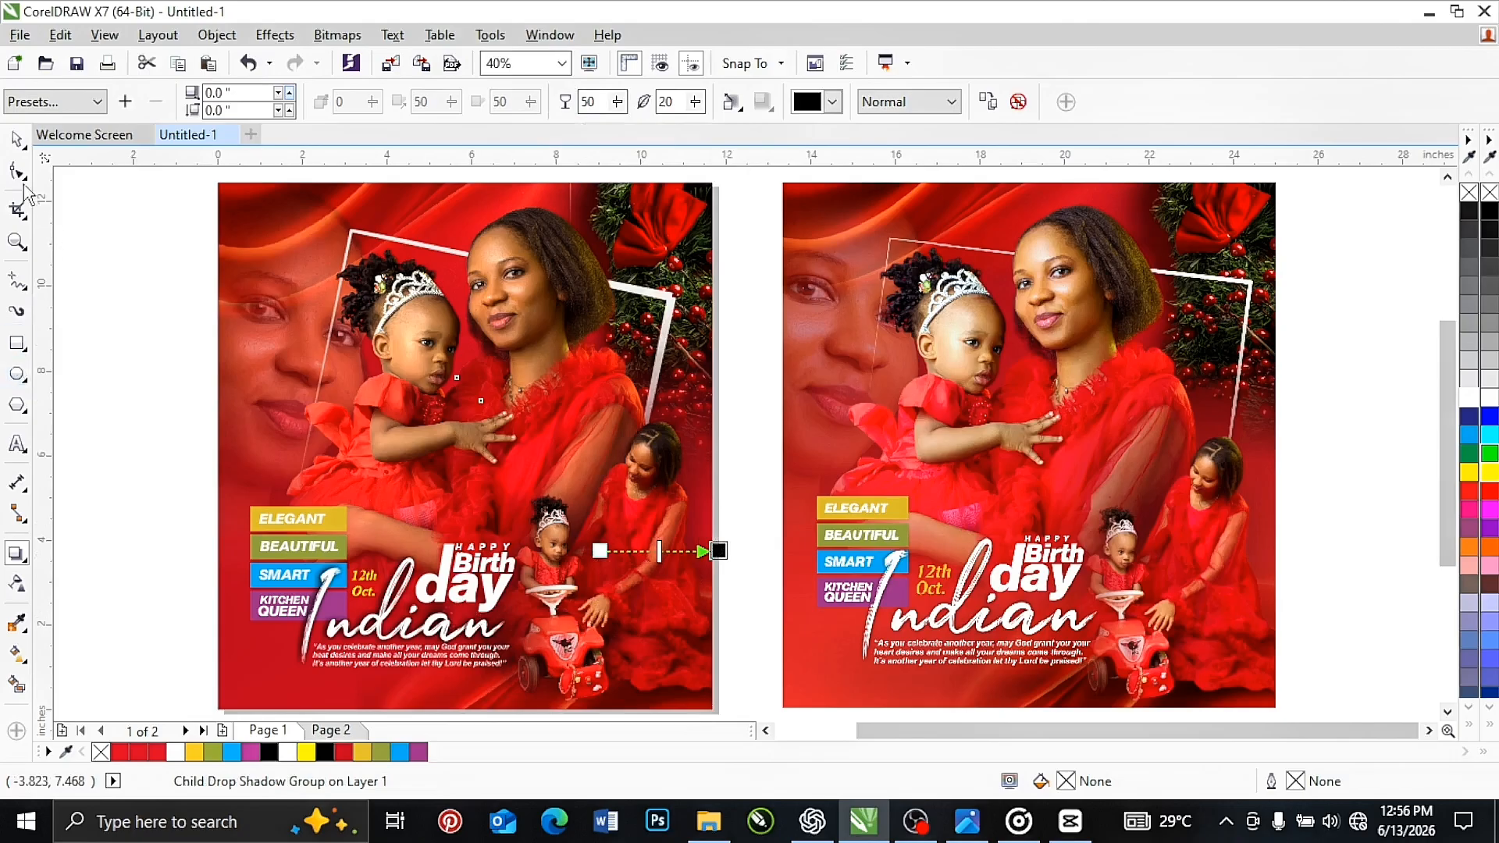
click(16, 139)
click(138, 267)
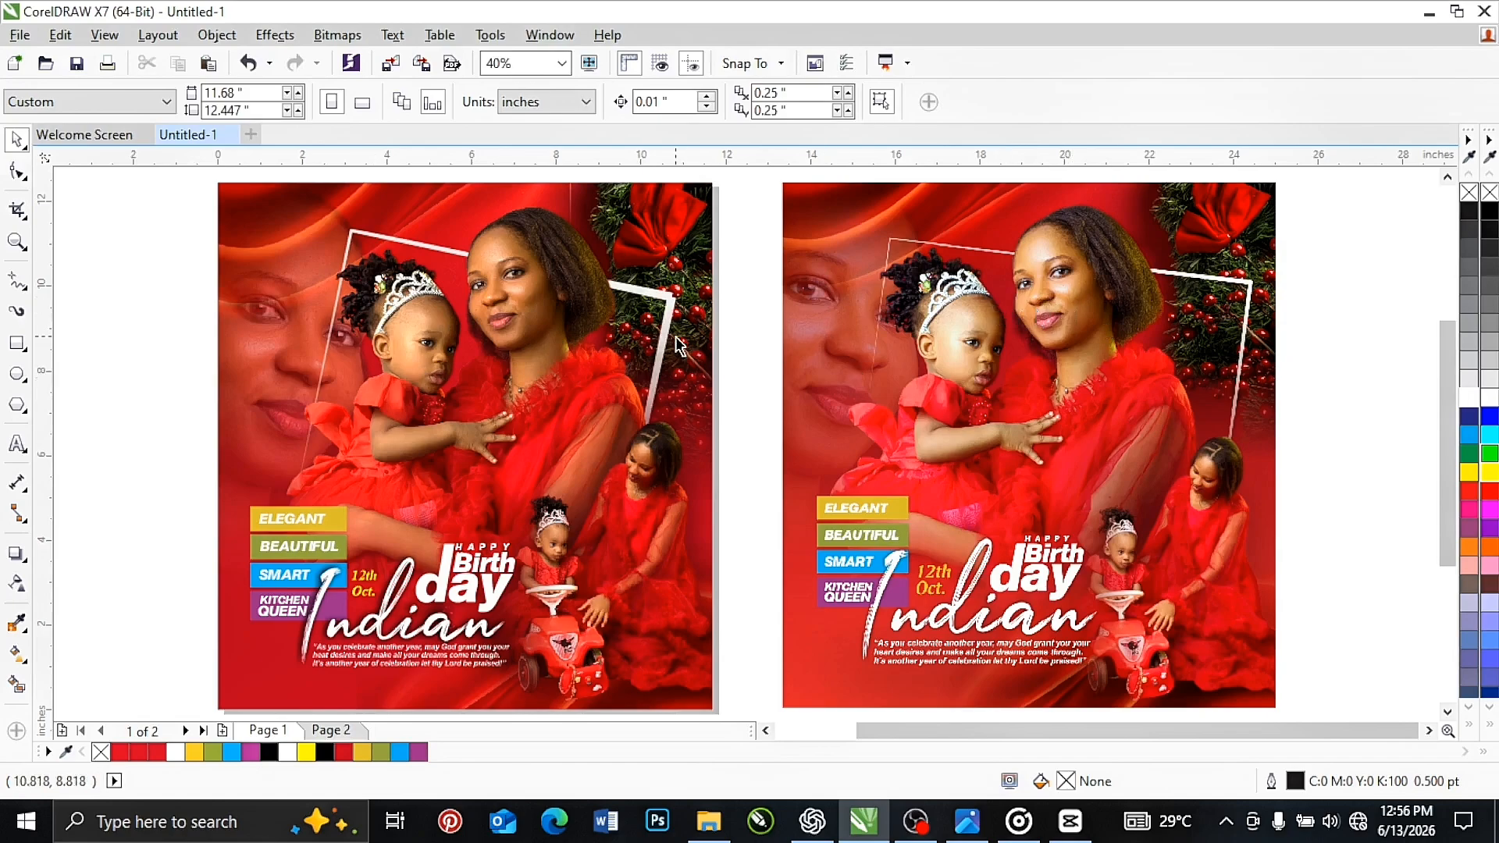
Step: Group all objects of the finished page design and place a copy of the group beside the page, on the side away from the reference
scroll(743, 317, down, 1)
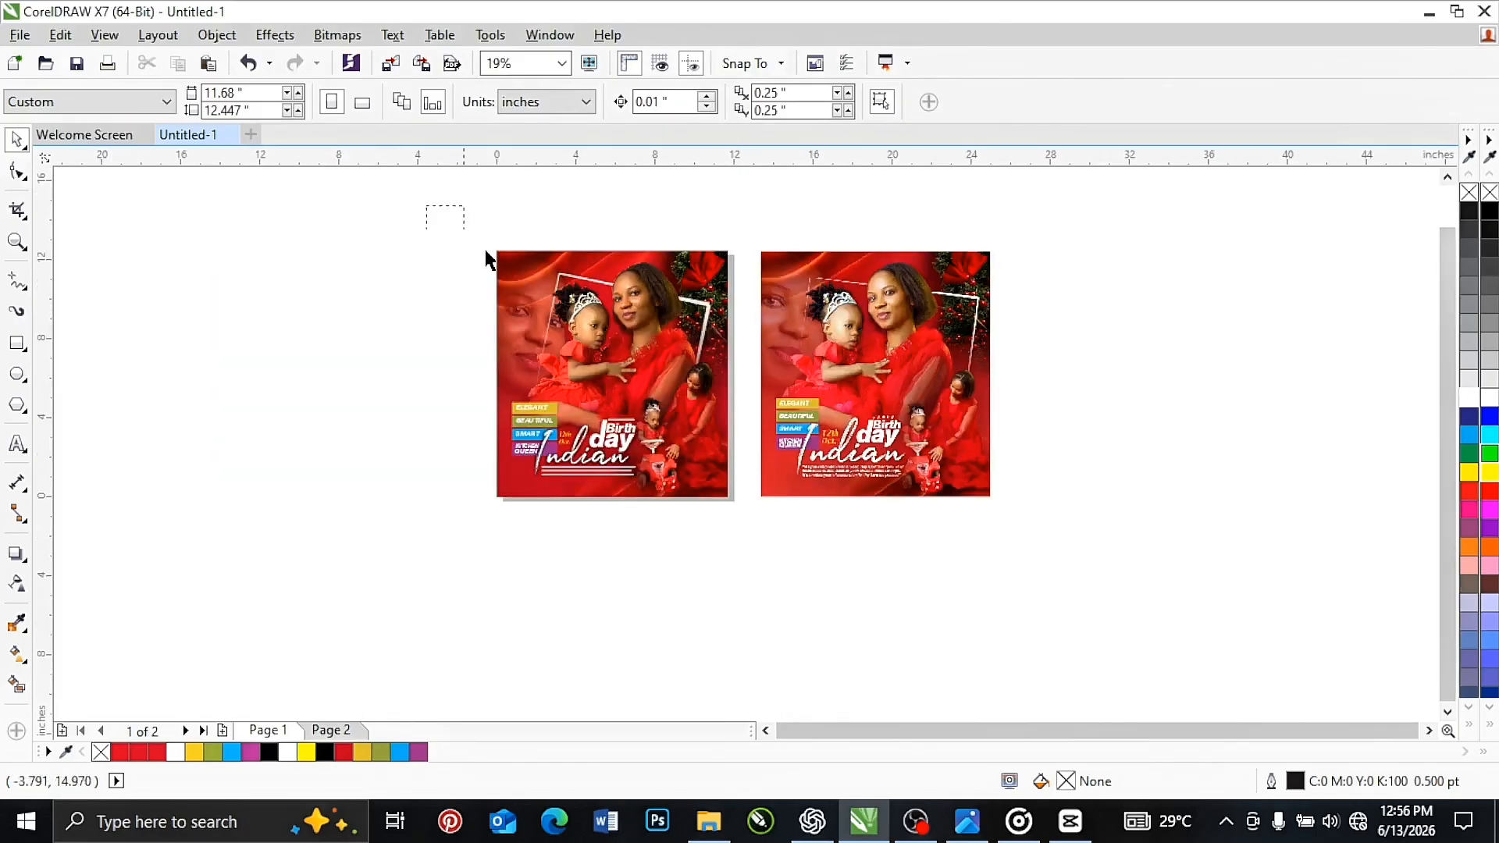
drag(486, 260, 753, 535)
right_click(618, 345)
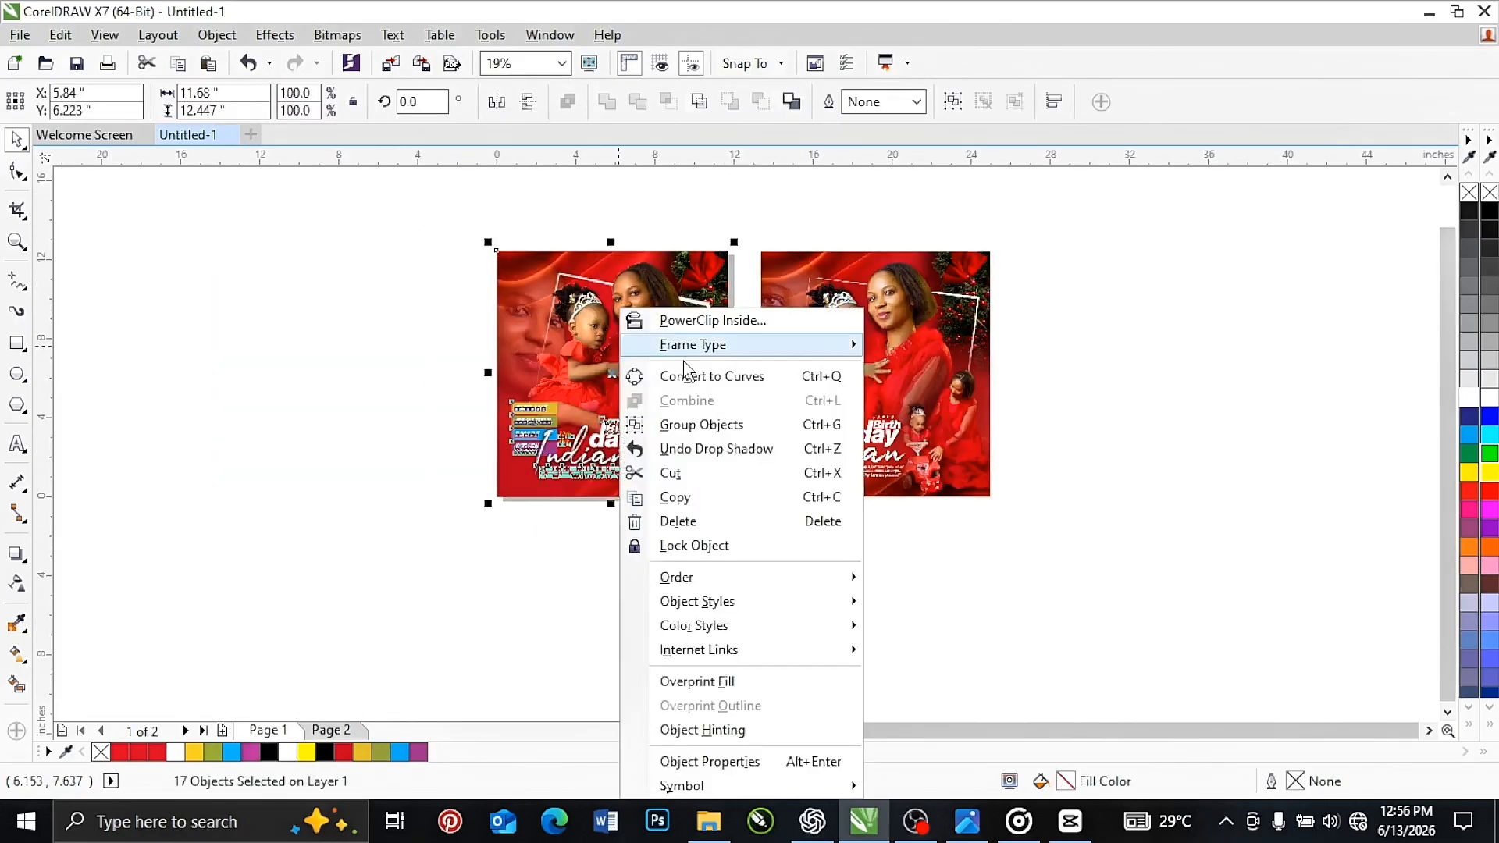
click(701, 424)
drag(683, 344, 389, 355)
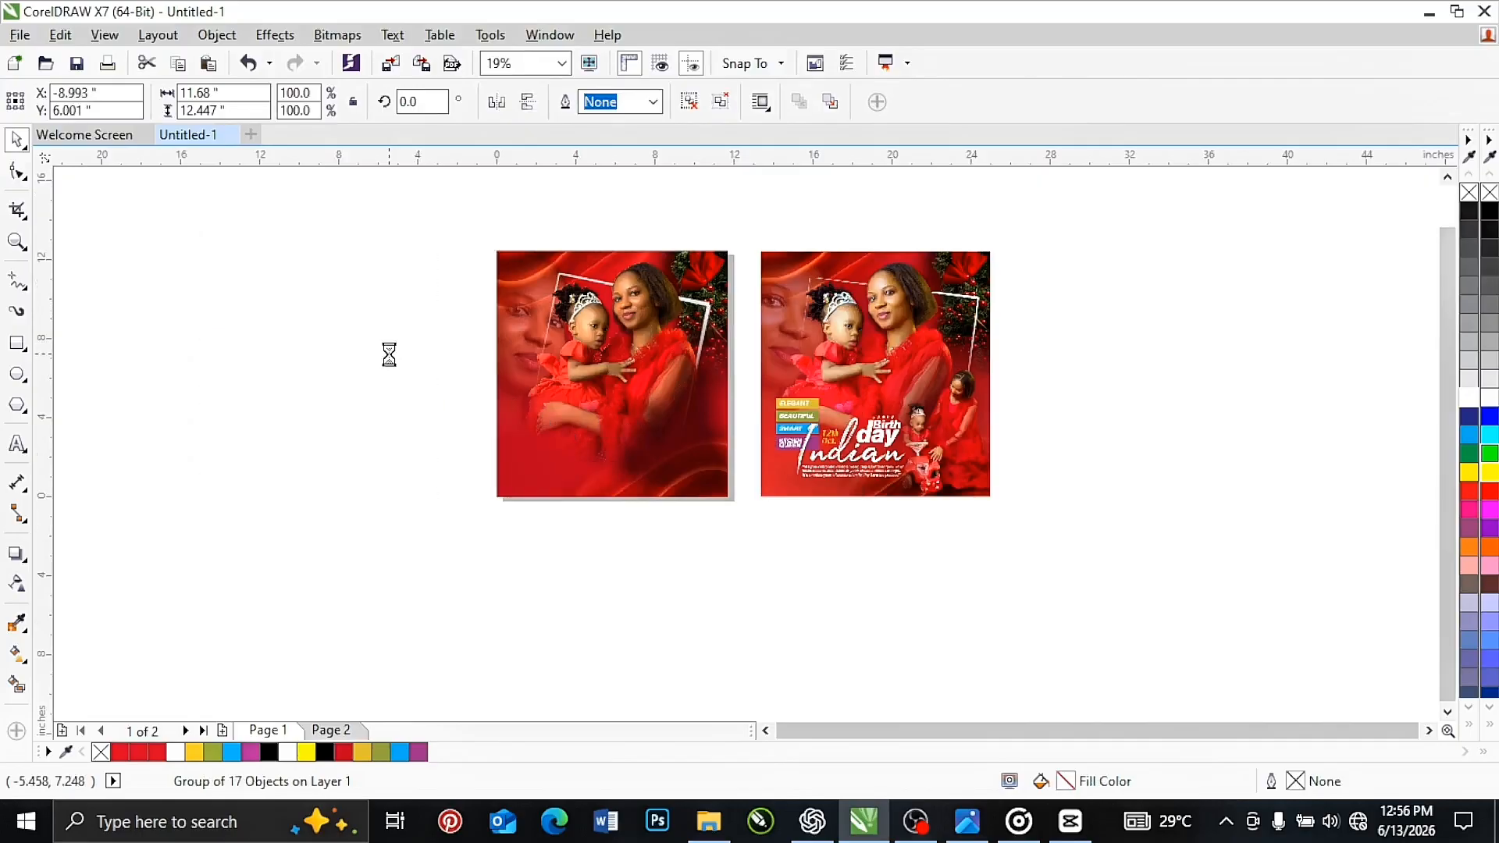
Step: Convert the grouped design on the page to an RGB bitmap at 300 dpi
click(635, 289)
scroll(638, 287, up, 1)
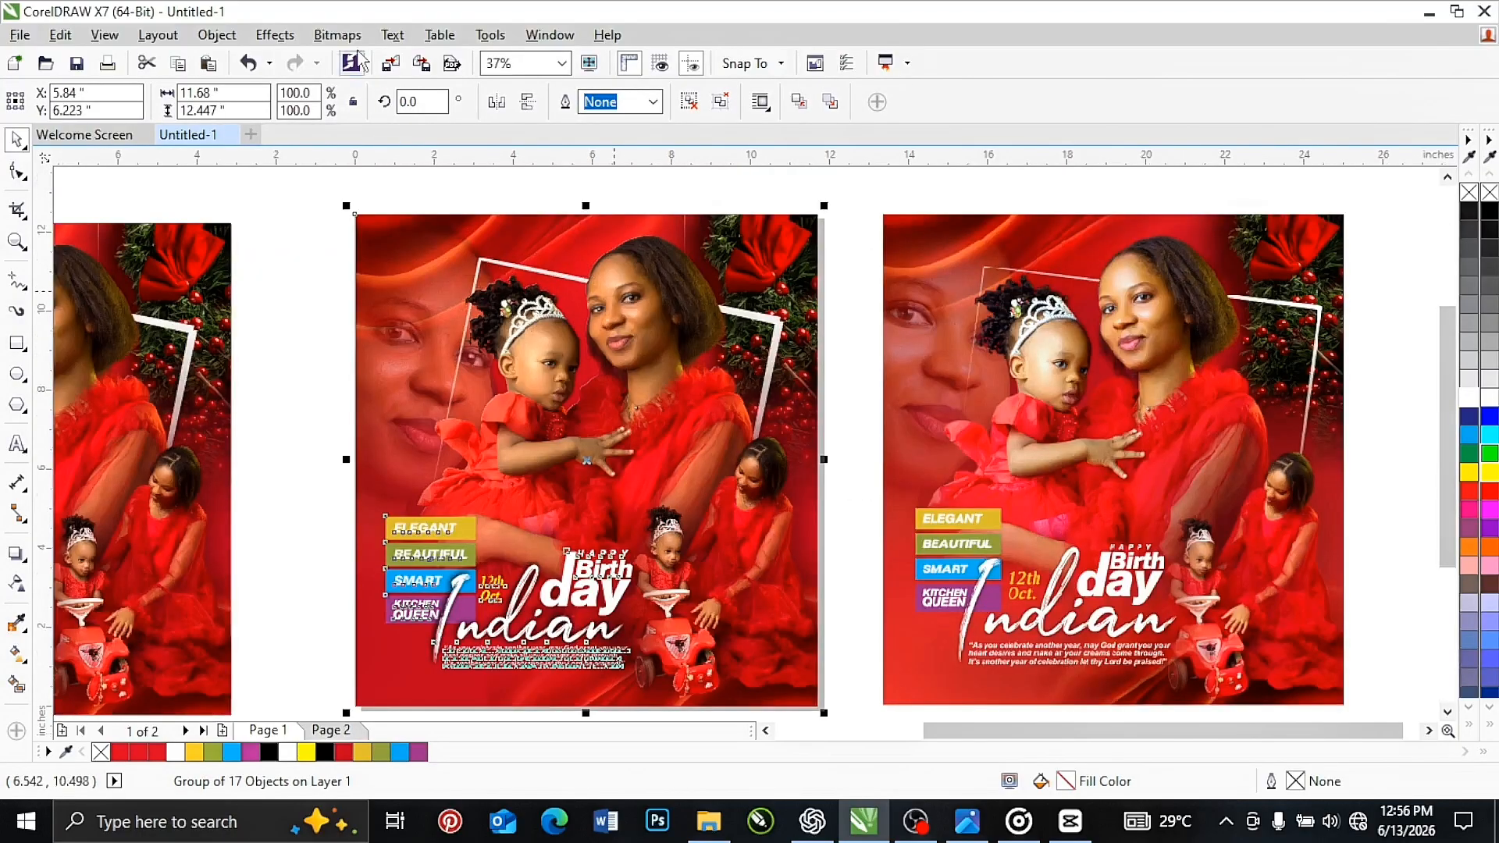
click(338, 35)
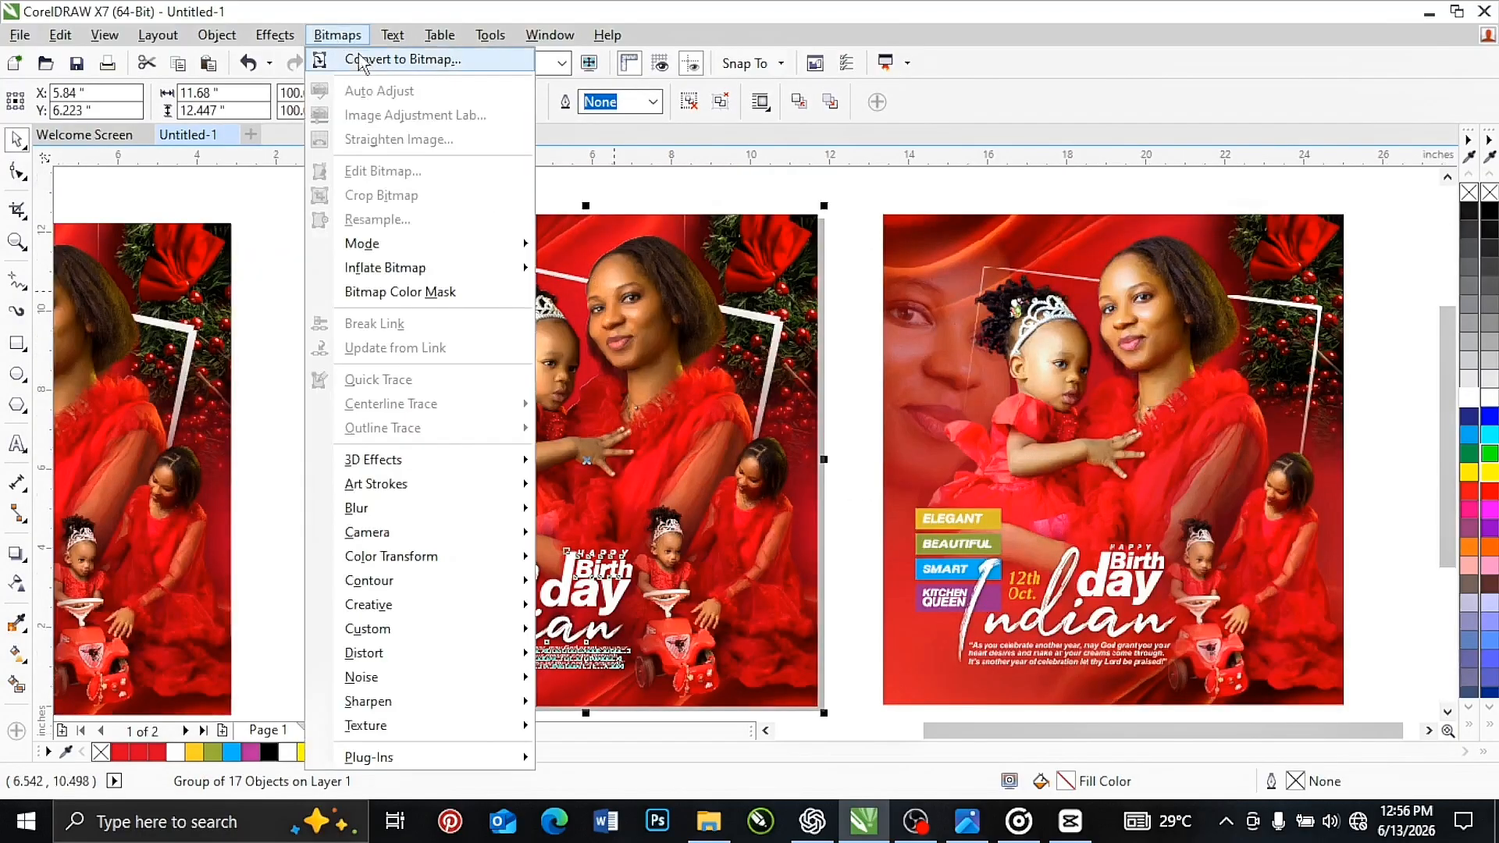
click(373, 54)
click(679, 521)
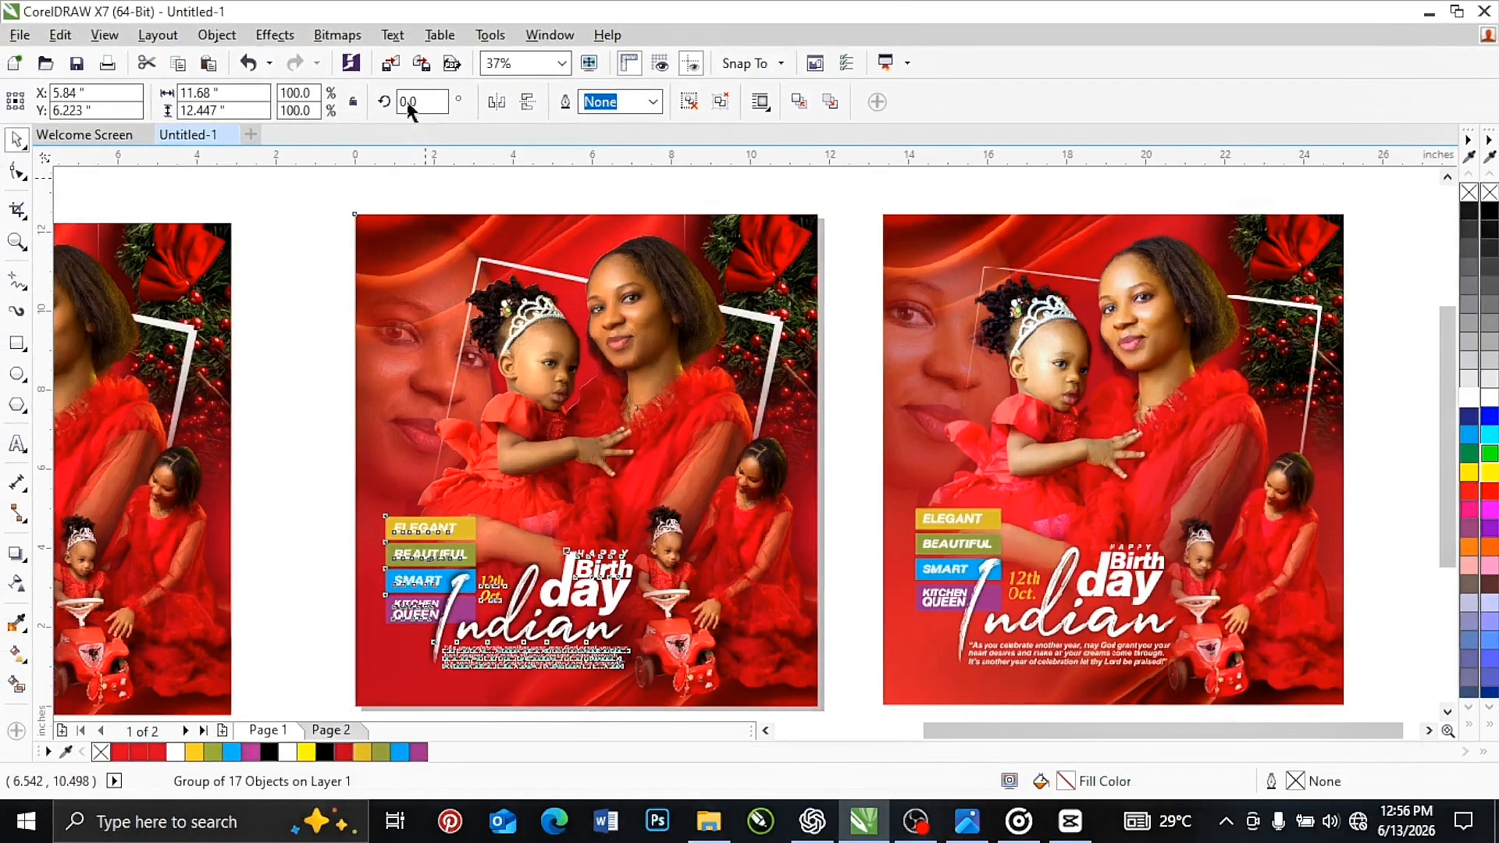
click(338, 36)
click(381, 115)
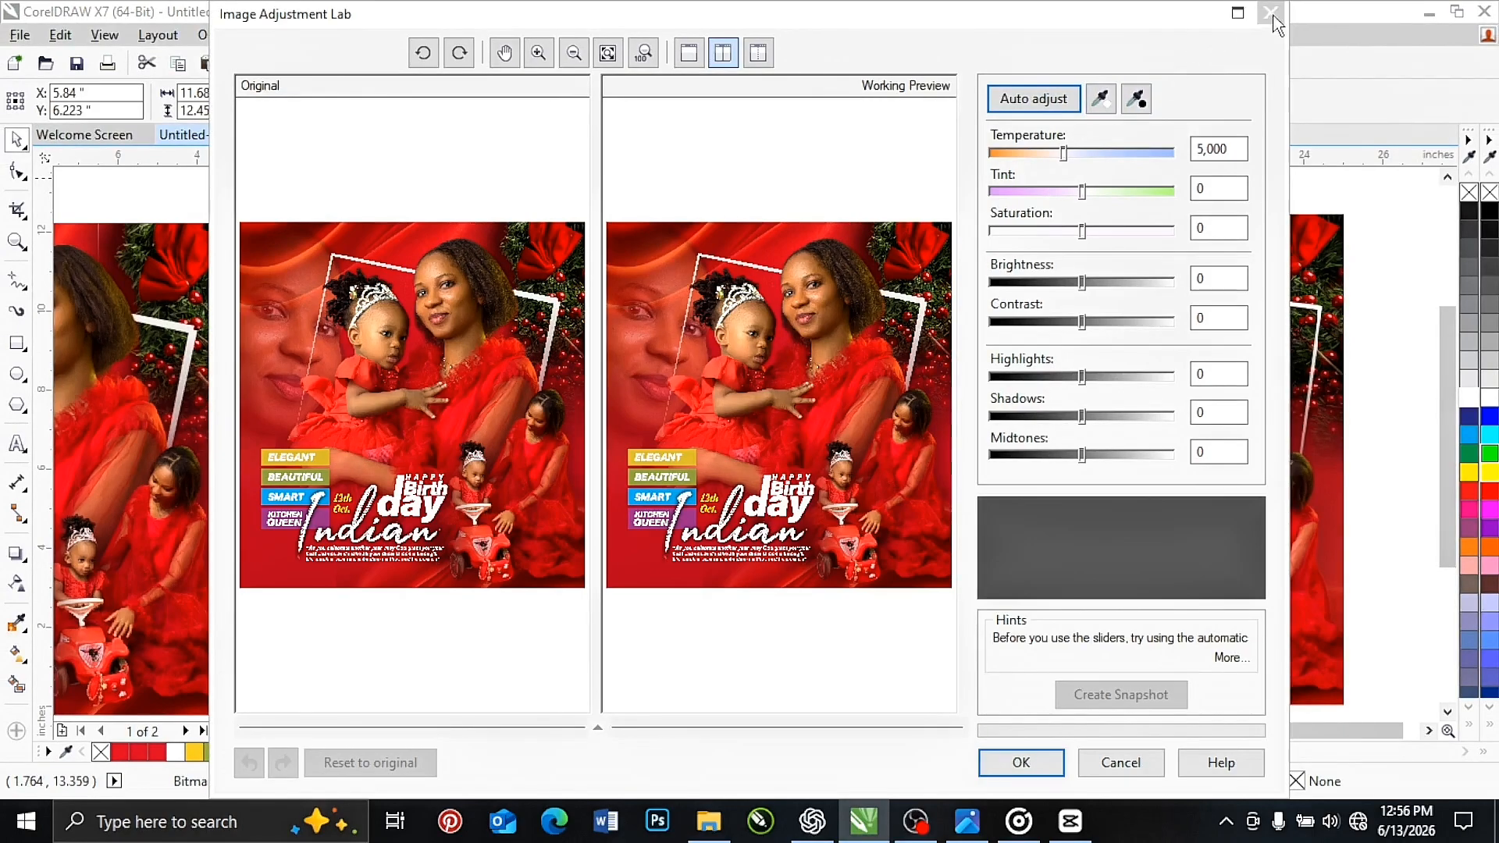
click(1270, 13)
Step: Adjust the page bitmap in the Image Adjustment Lab with Highlights at 100 and Shadows at -100
click(337, 35)
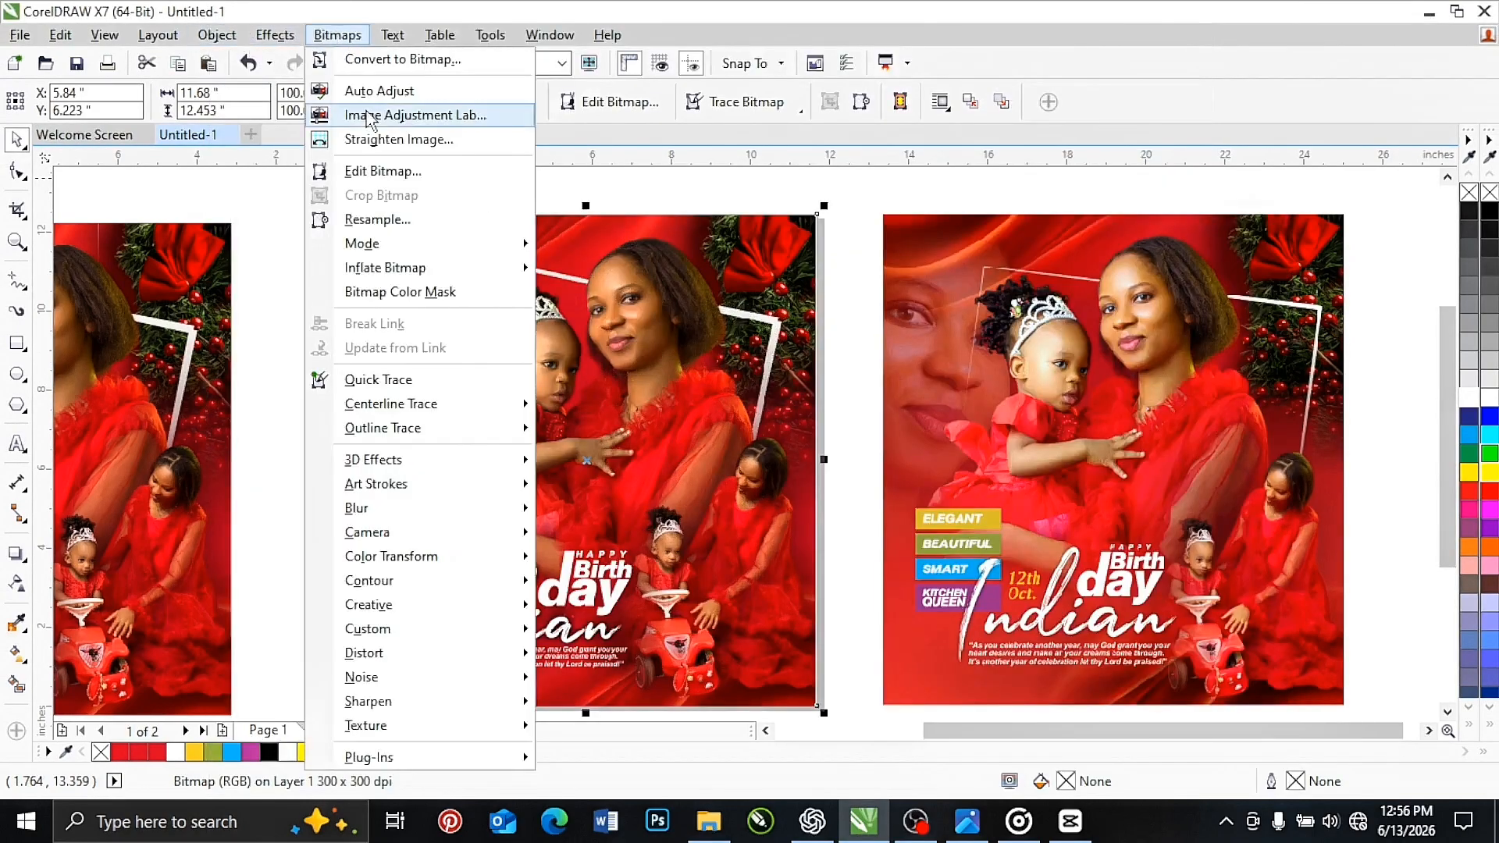
click(406, 117)
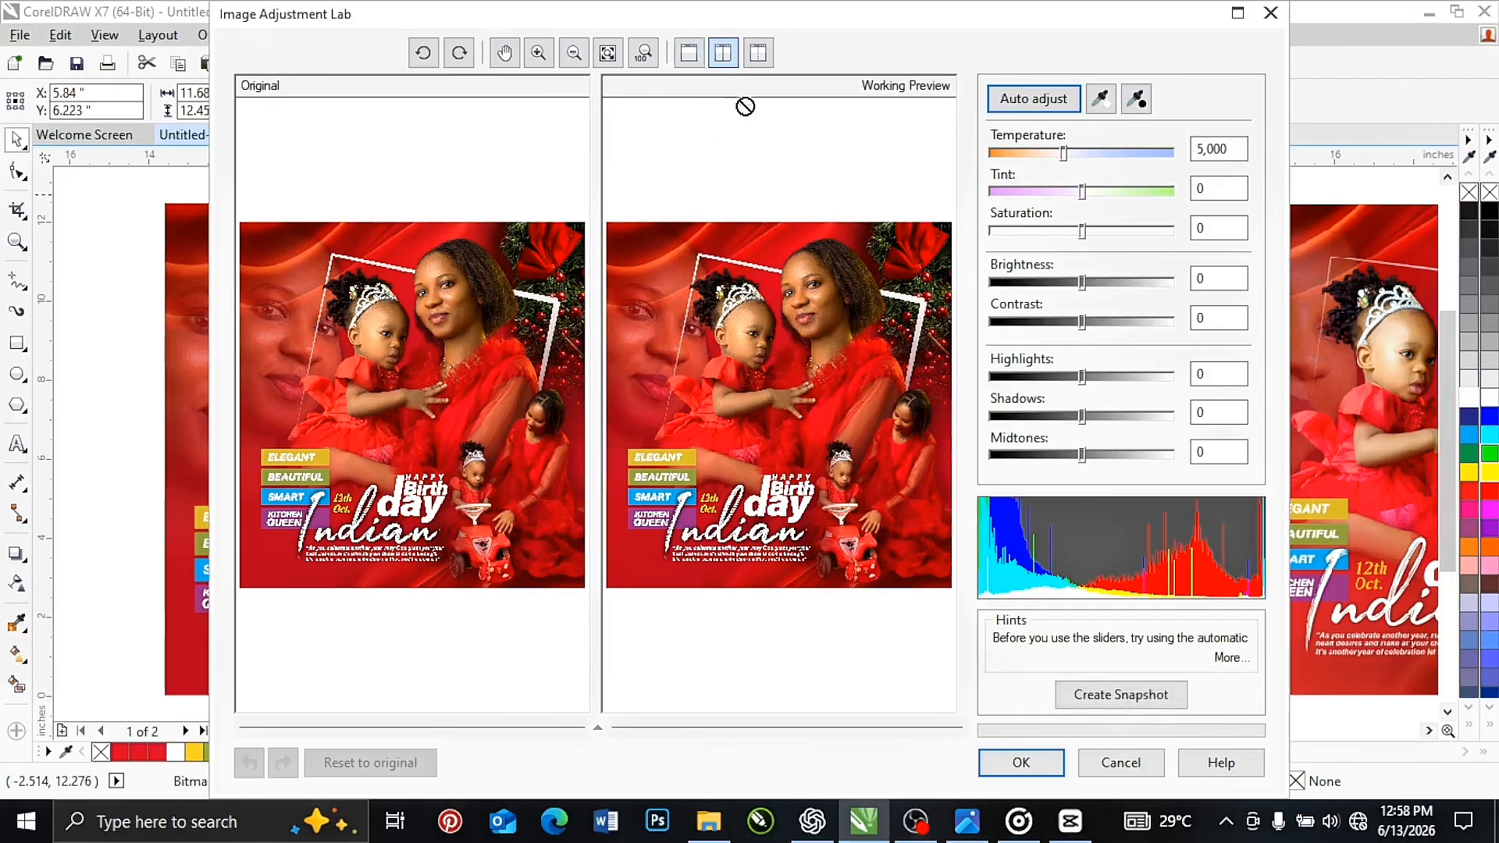
click(690, 55)
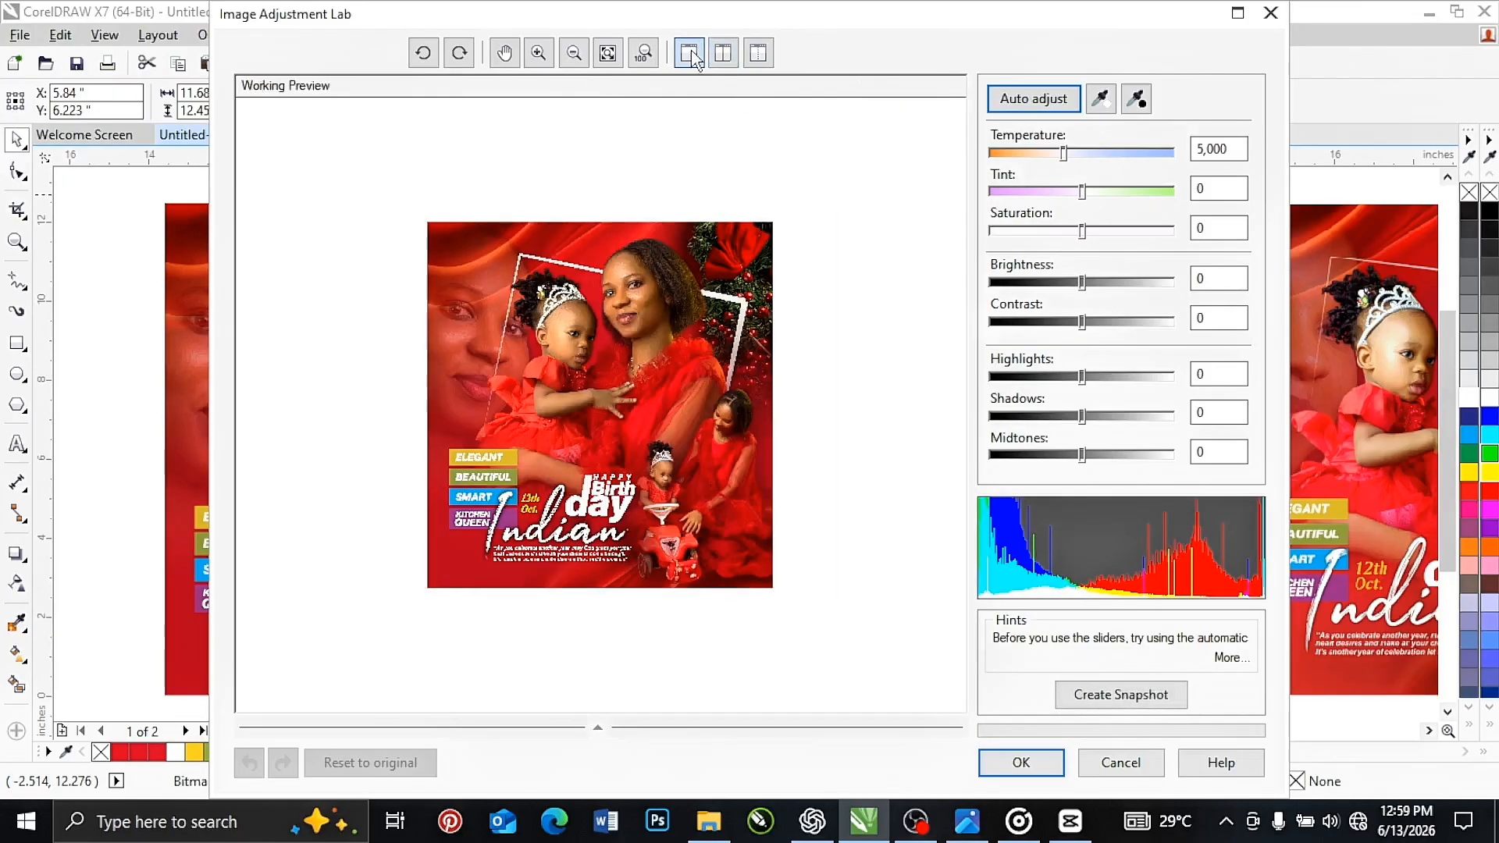
click(724, 55)
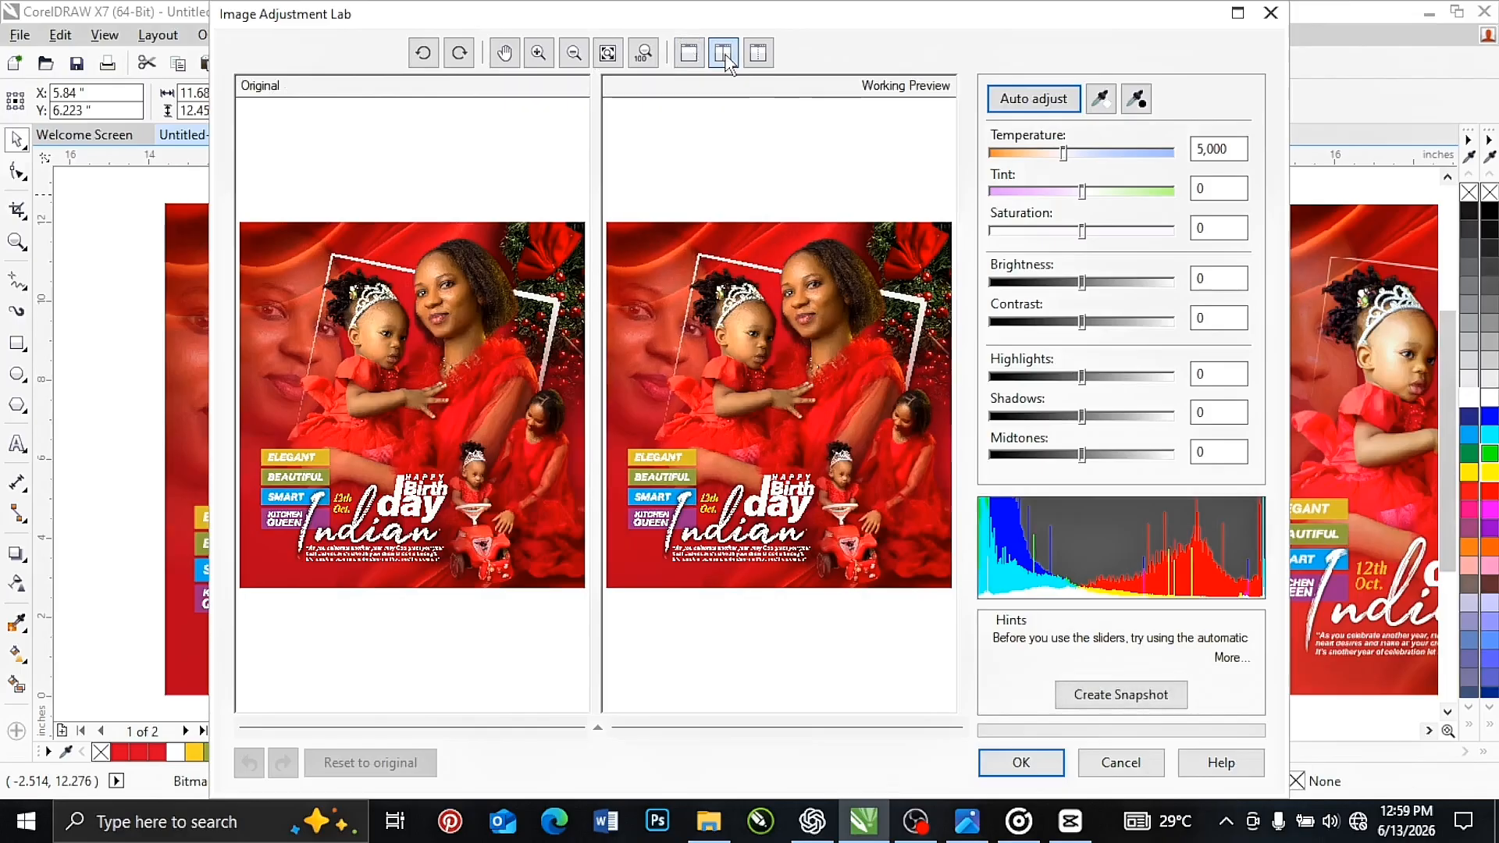
drag(1086, 380, 1054, 429)
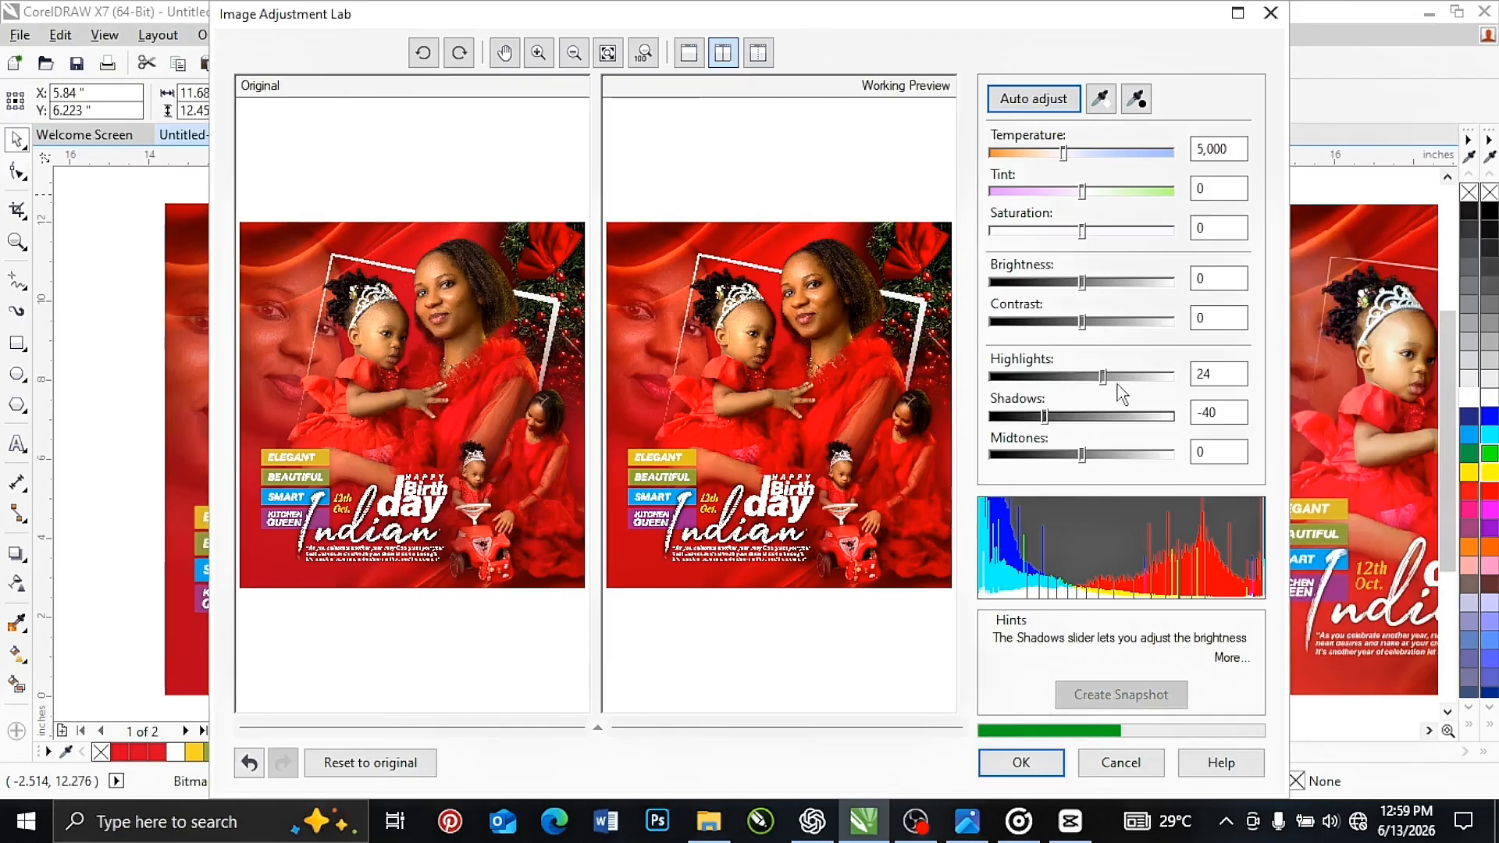
drag(1103, 377, 1174, 377)
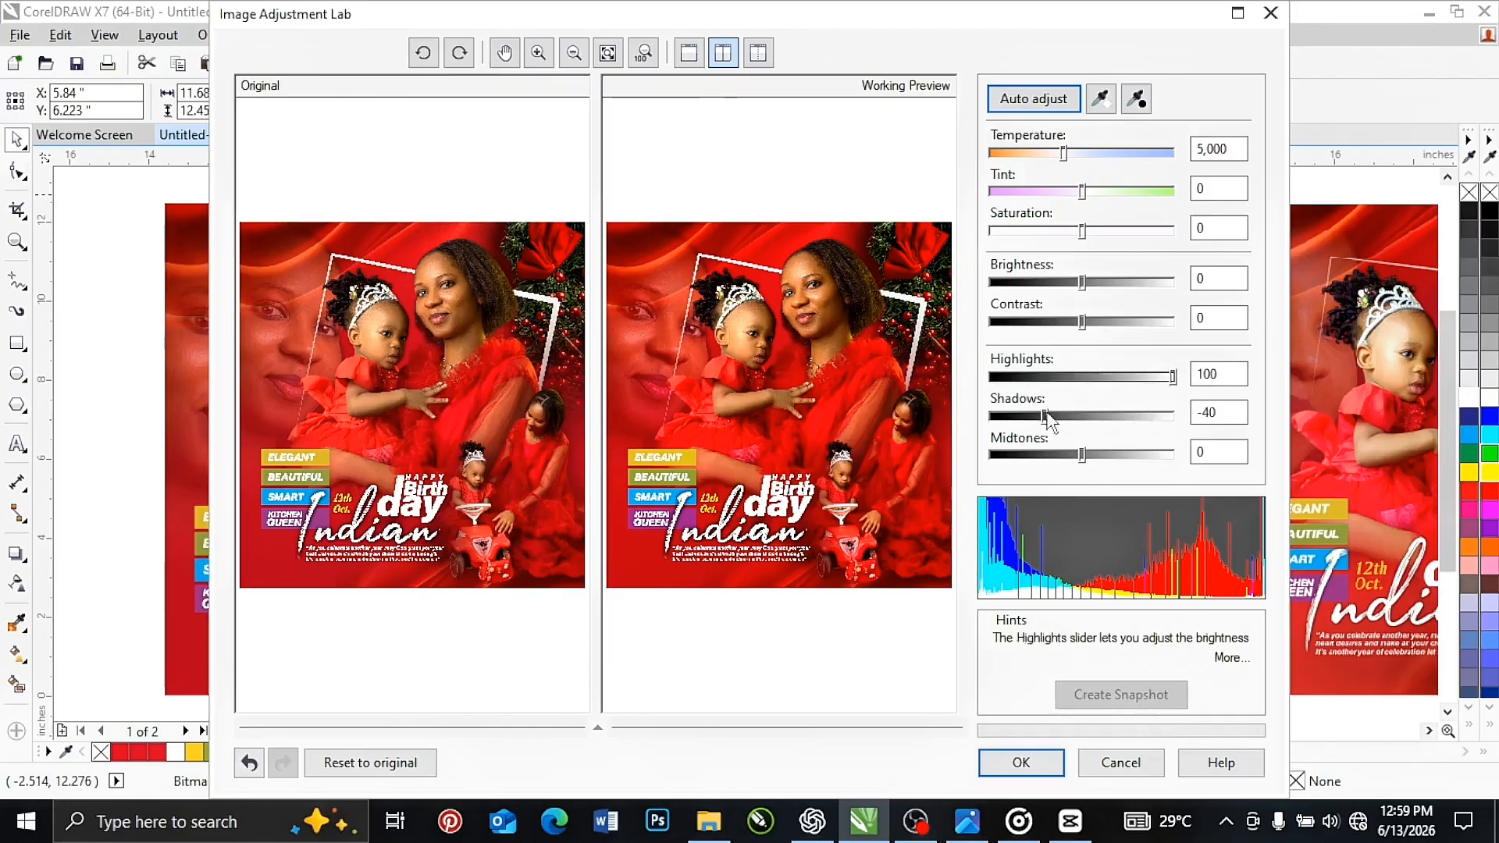
drag(1044, 416, 995, 450)
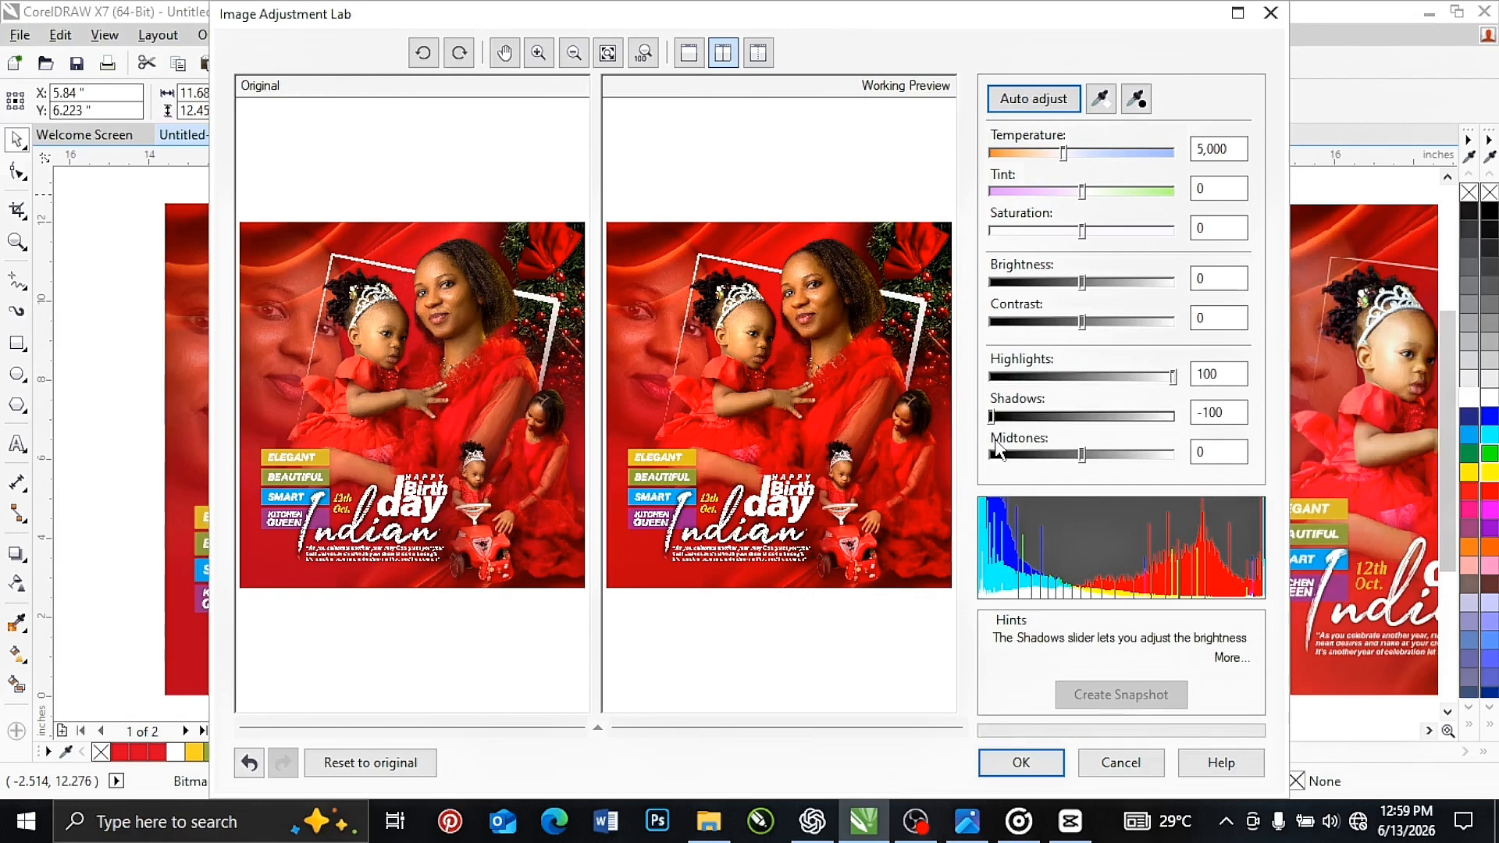
click(1172, 378)
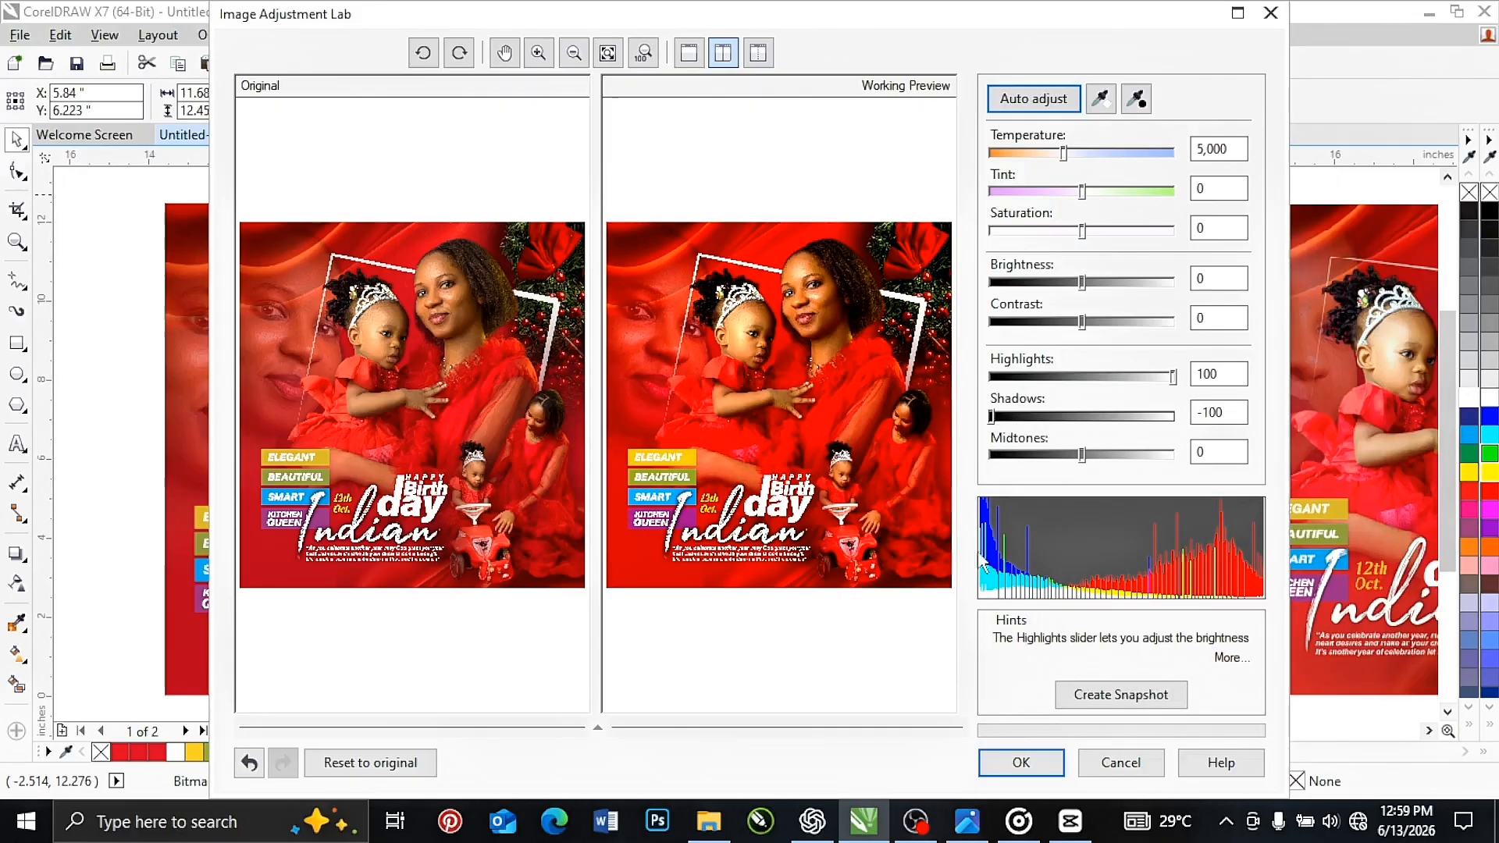
click(1015, 763)
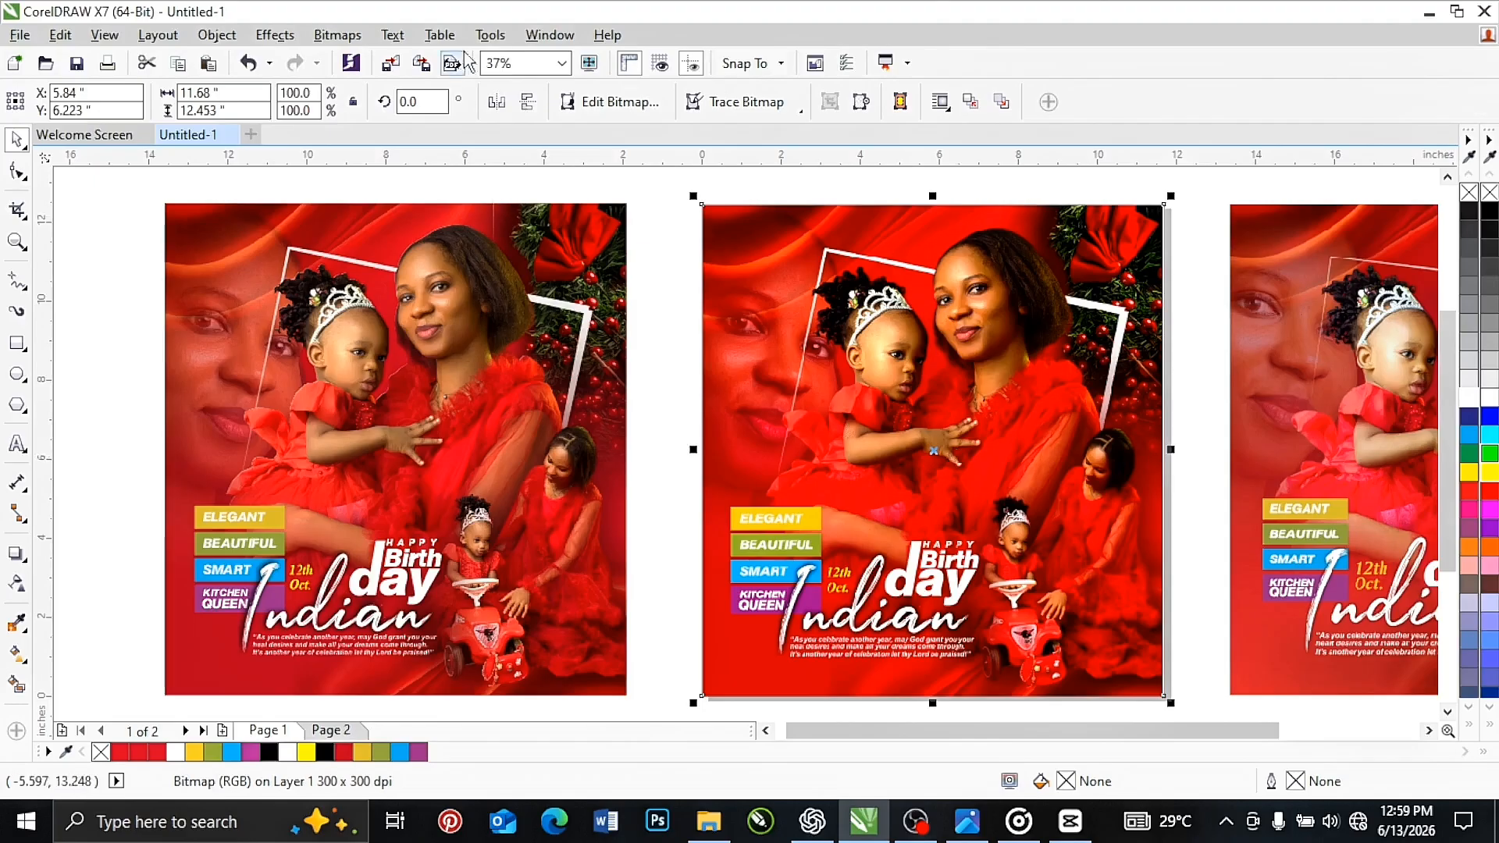
click(421, 66)
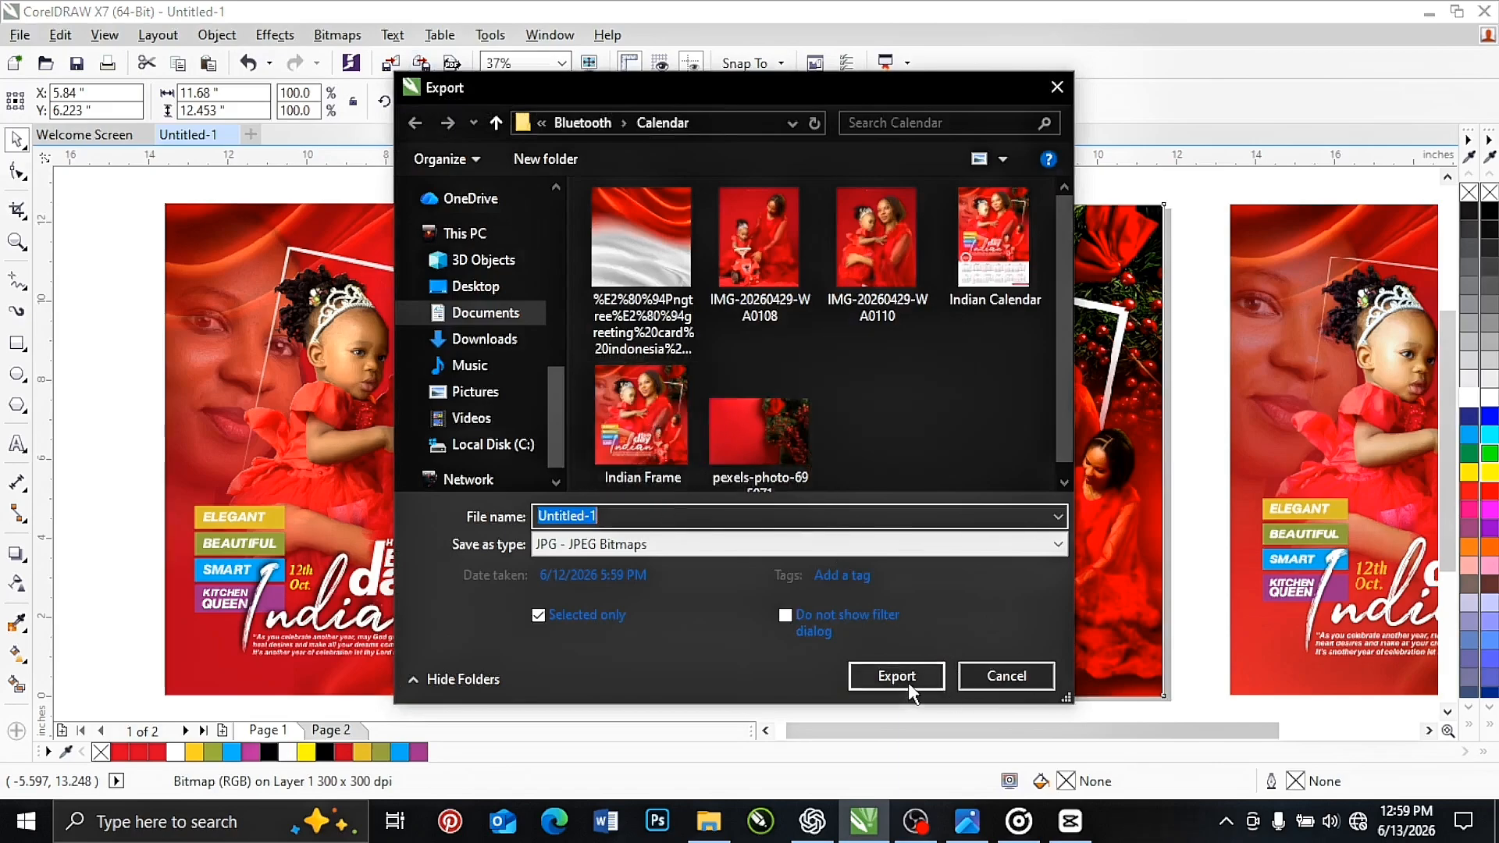
click(1005, 676)
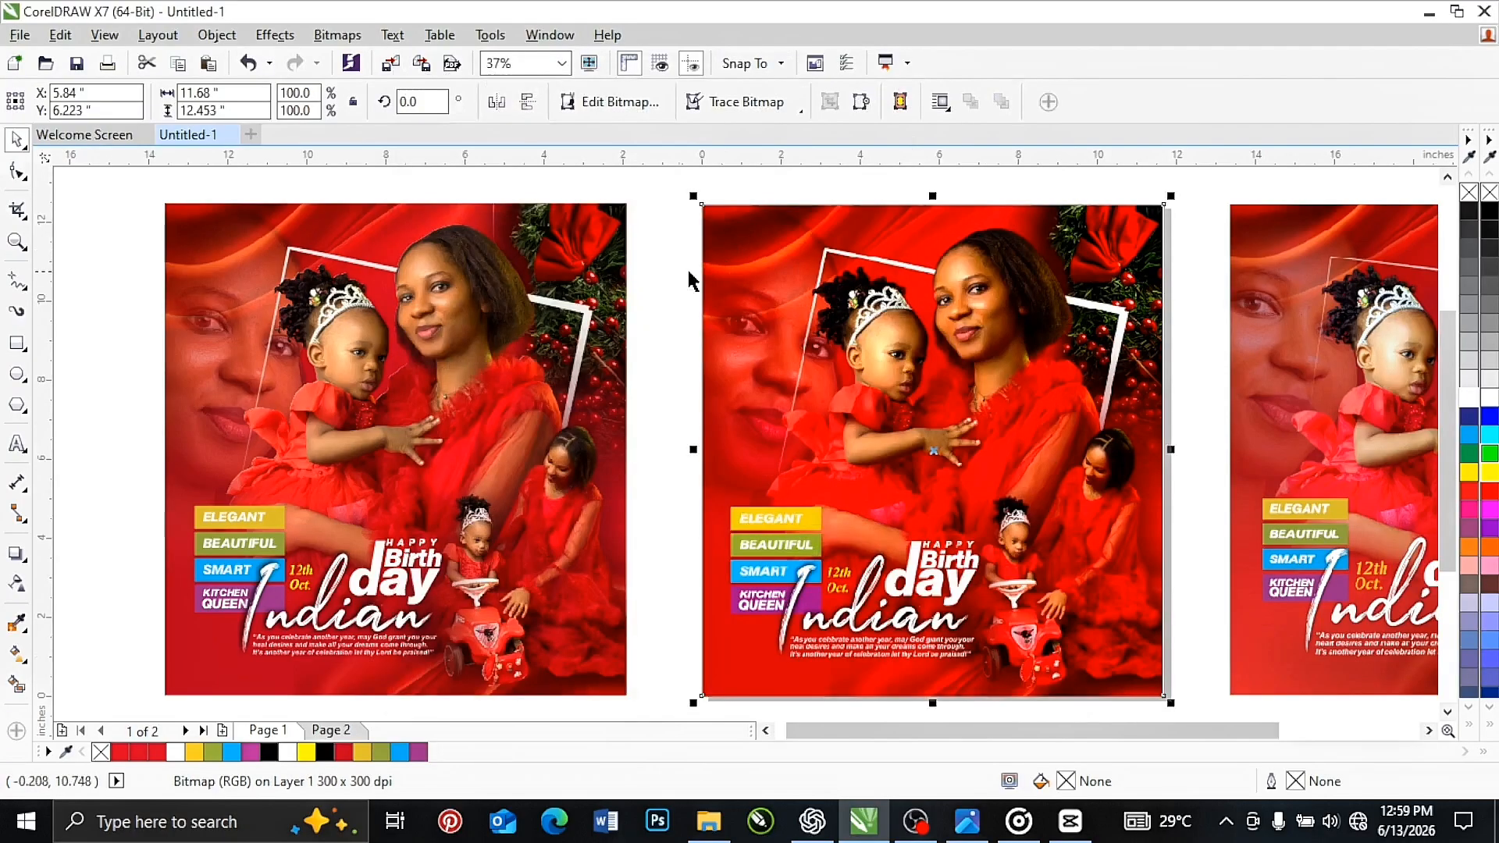
click(676, 265)
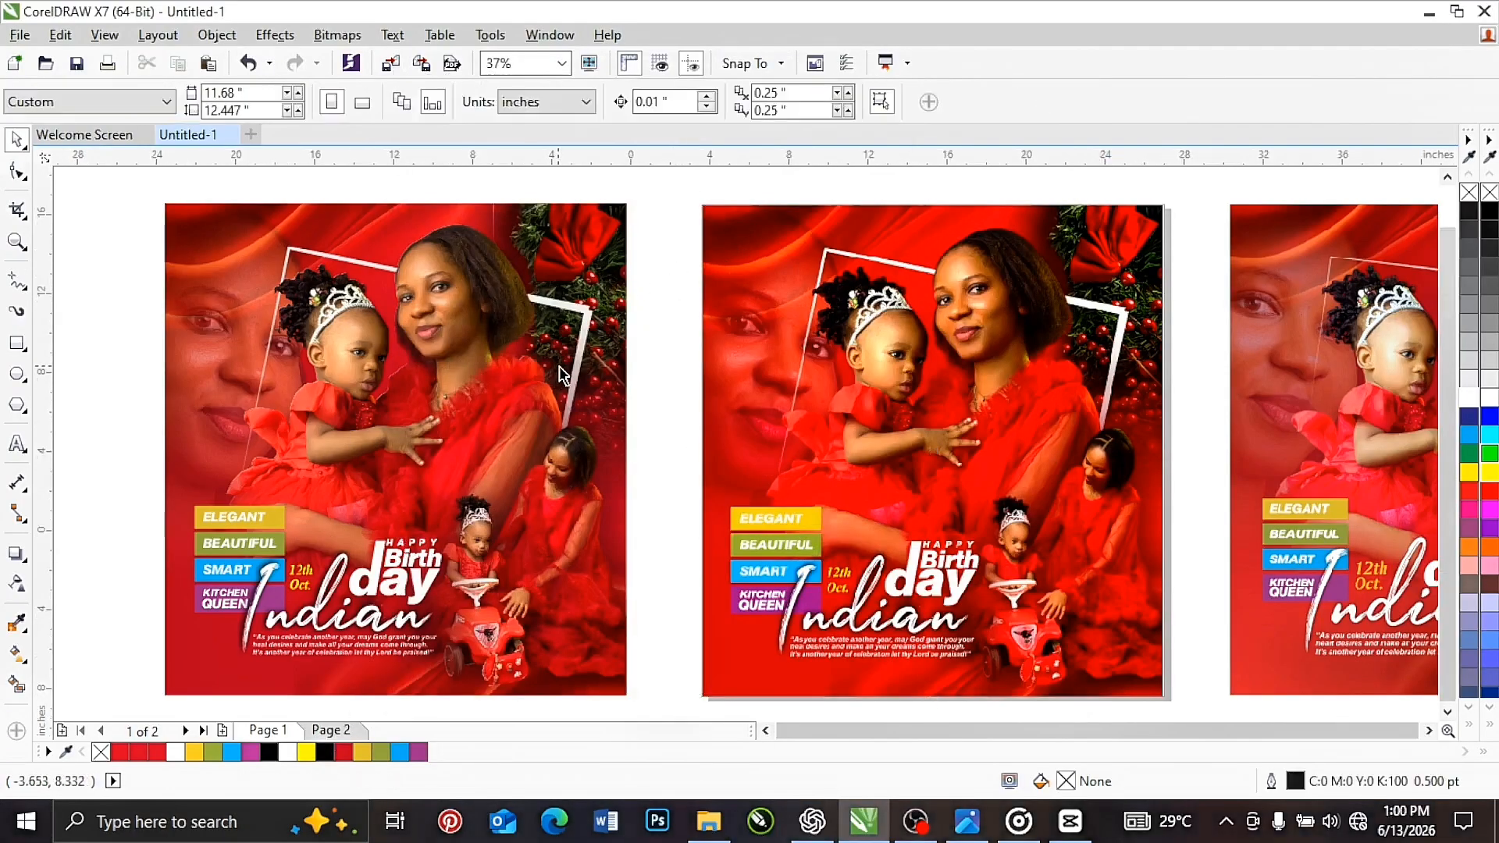
Step: Move the adjusted bitmap off the page to the far side of the reference design and select the grouped editable copy
scroll(559, 366, down, 2)
drag(732, 388, 1241, 385)
click(449, 365)
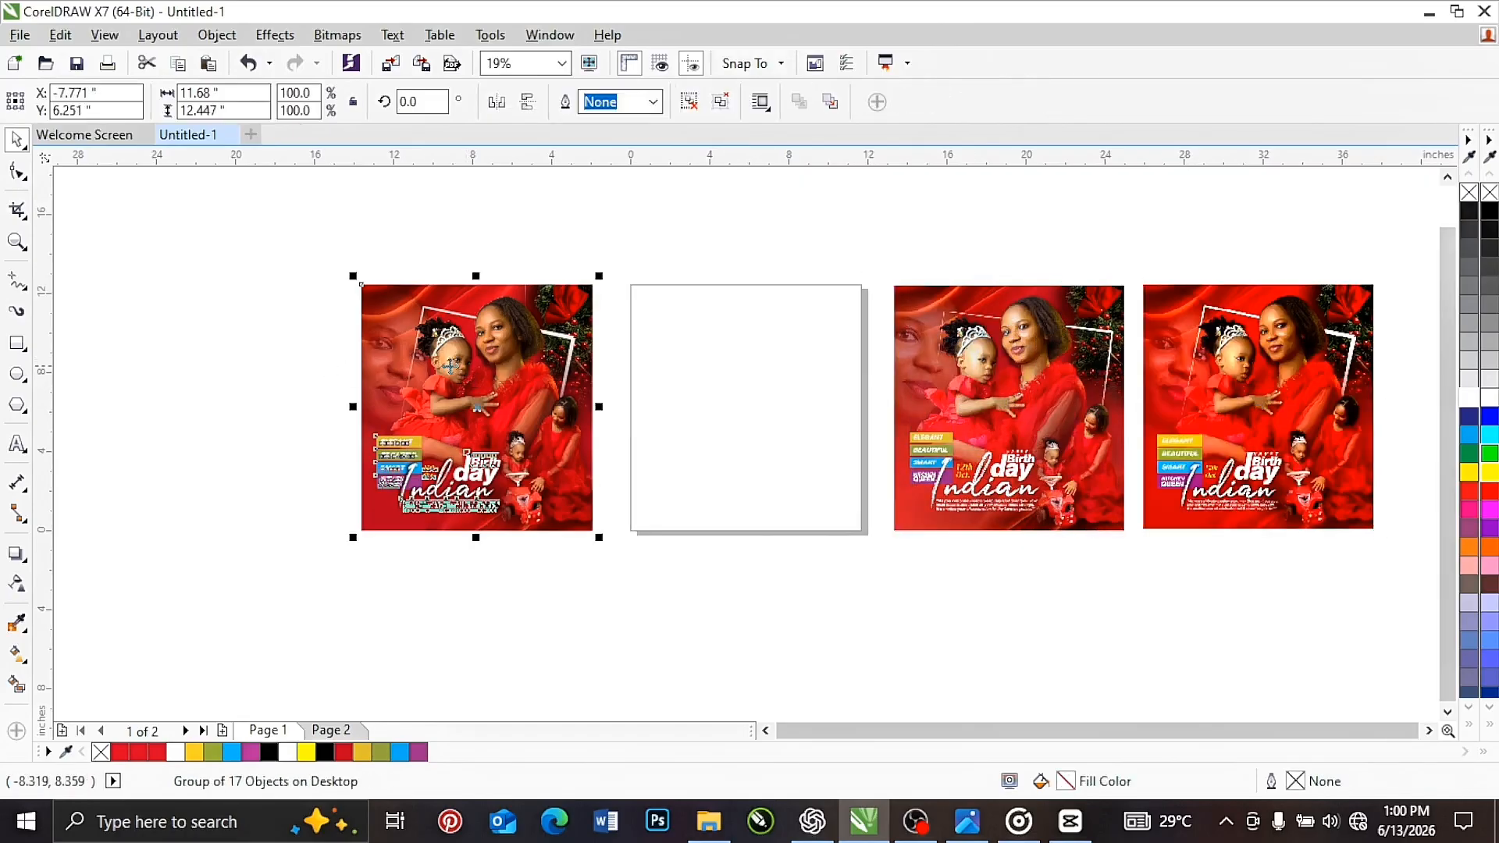
Step: Return the editable design group to page 1 and move the adjusted bitmap onto page 2 above the calendar
drag(443, 367, 713, 366)
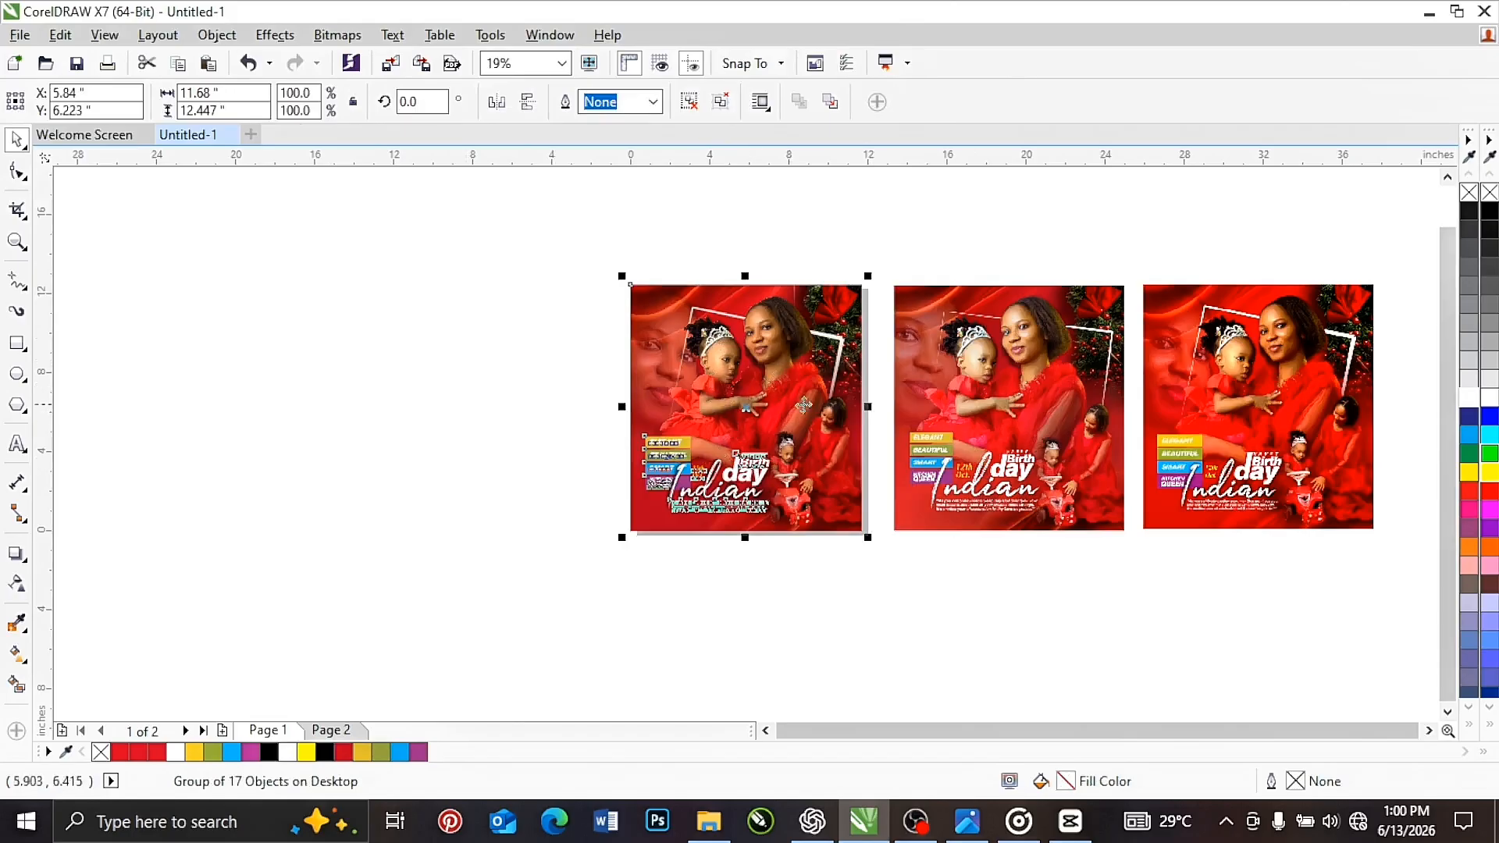
click(1231, 365)
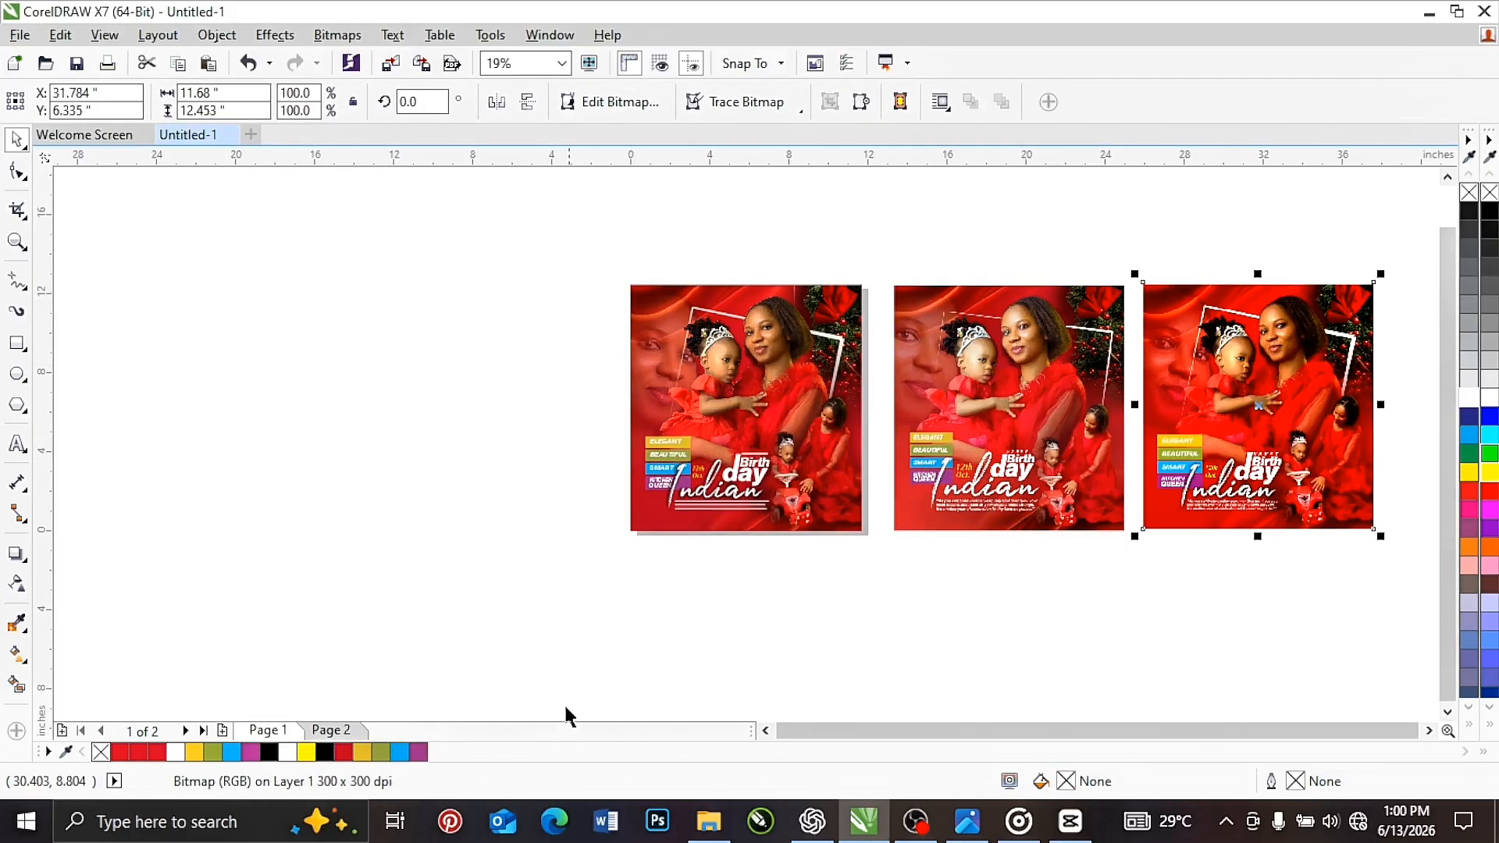
click(347, 732)
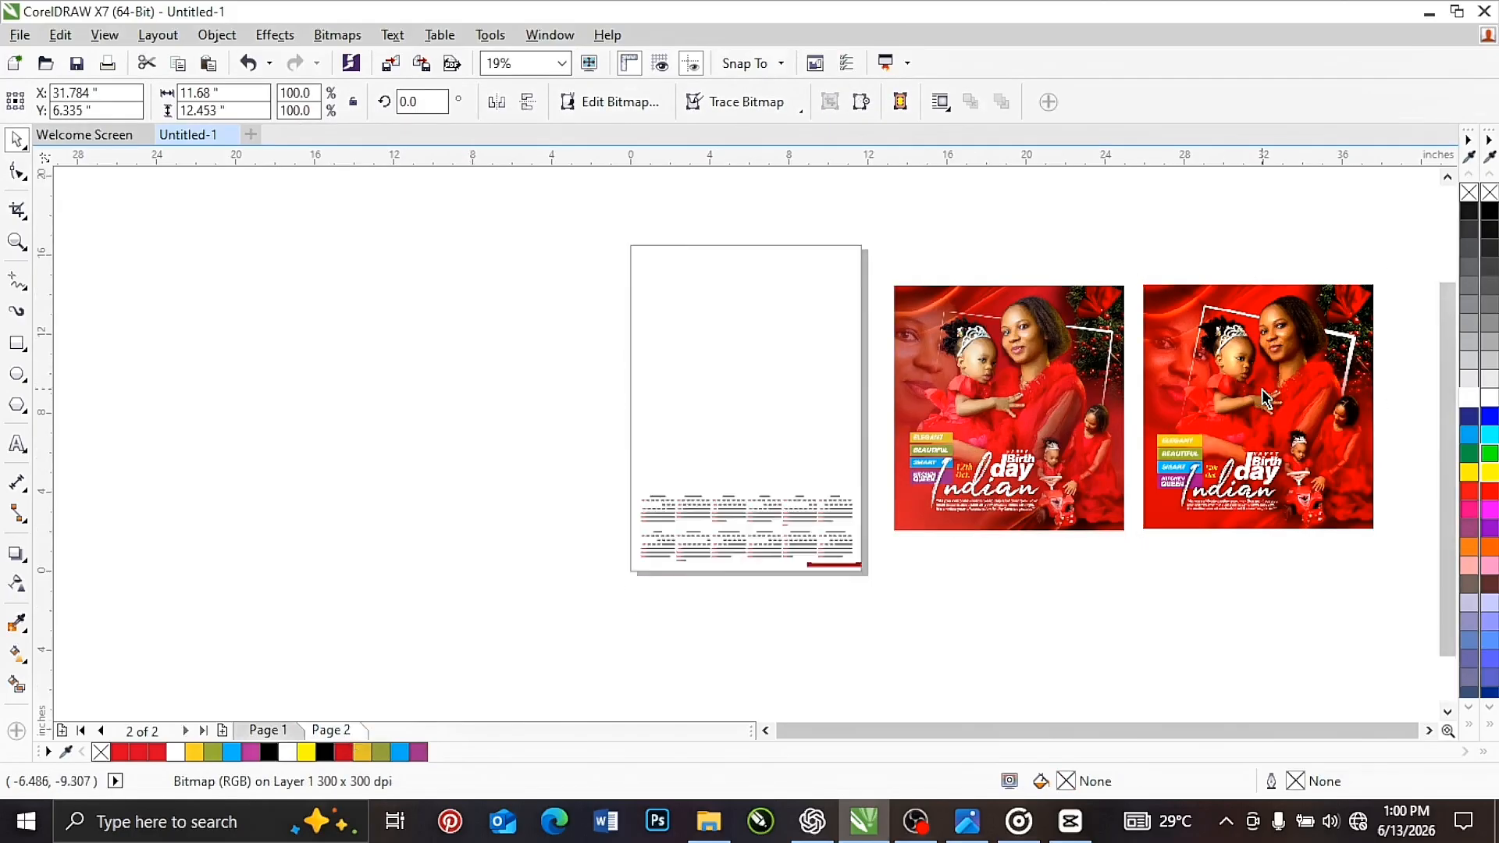
drag(1256, 391, 748, 352)
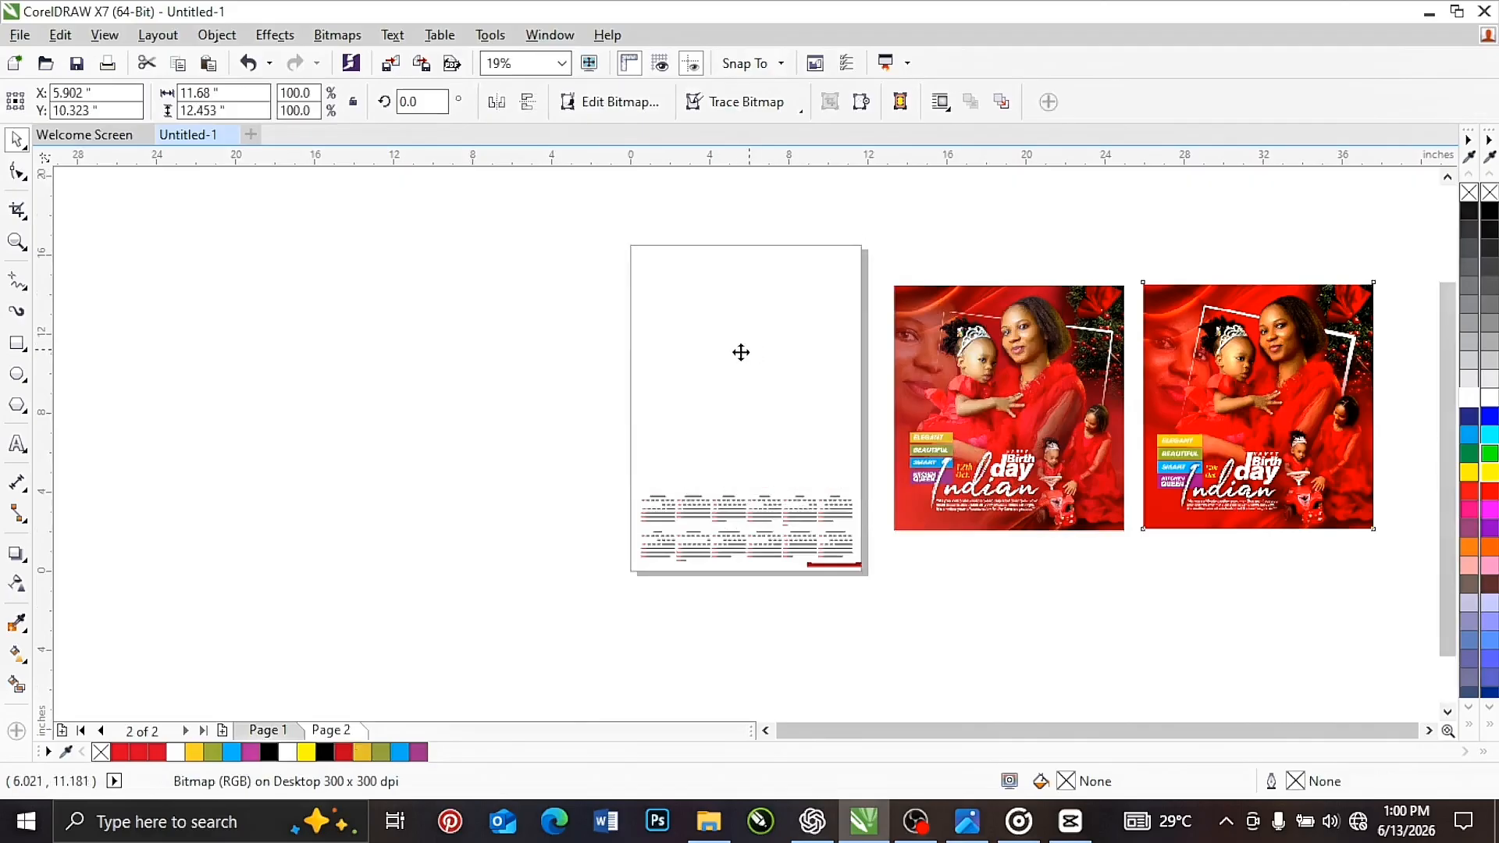
scroll(710, 534, up, 1)
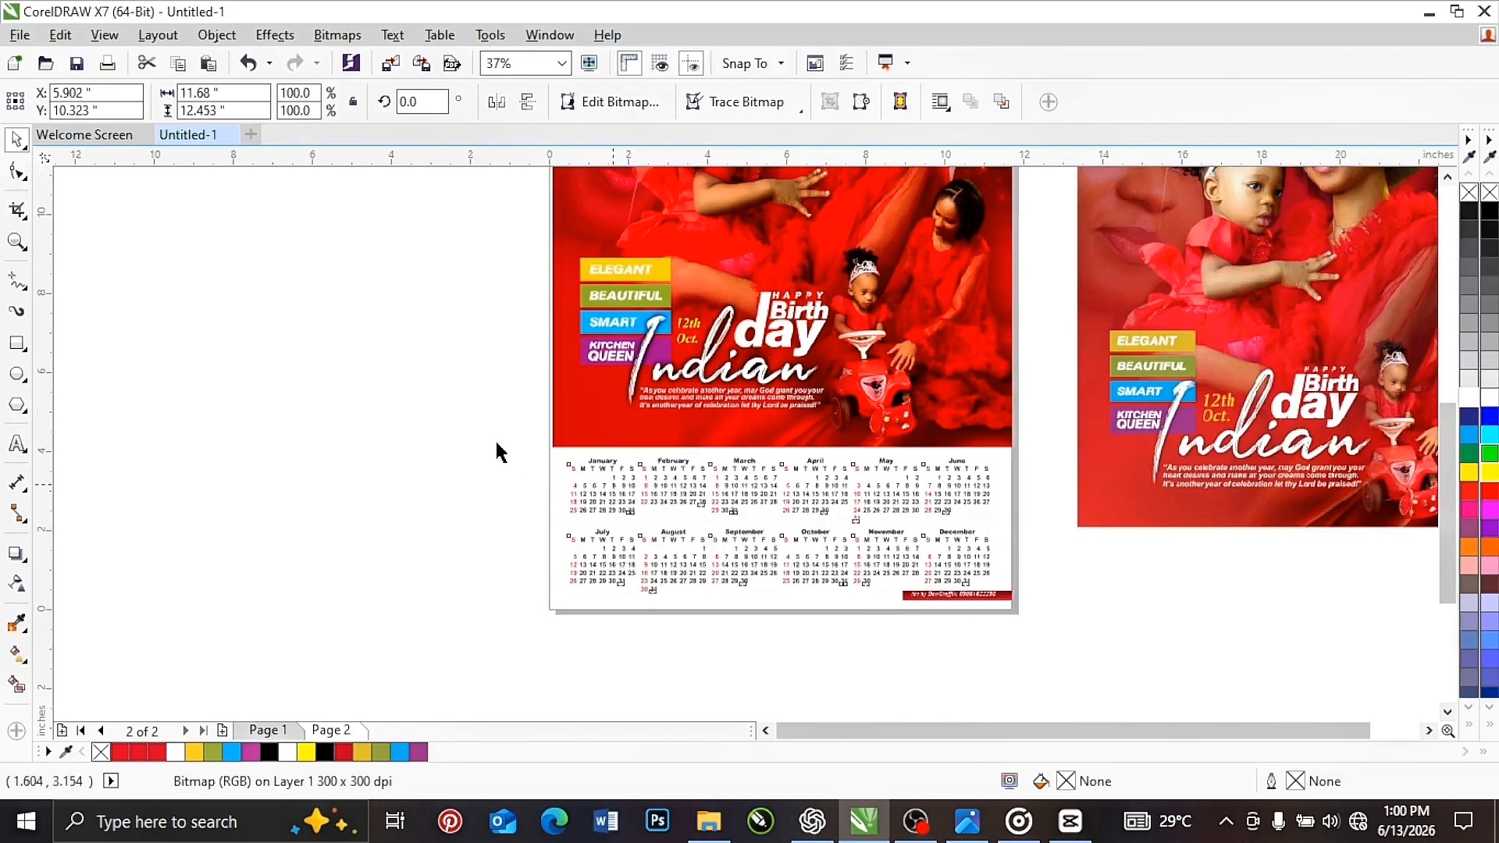
Step: Align the bitmap on page 2 with the page's left edge, directly above the calendar months
click(636, 391)
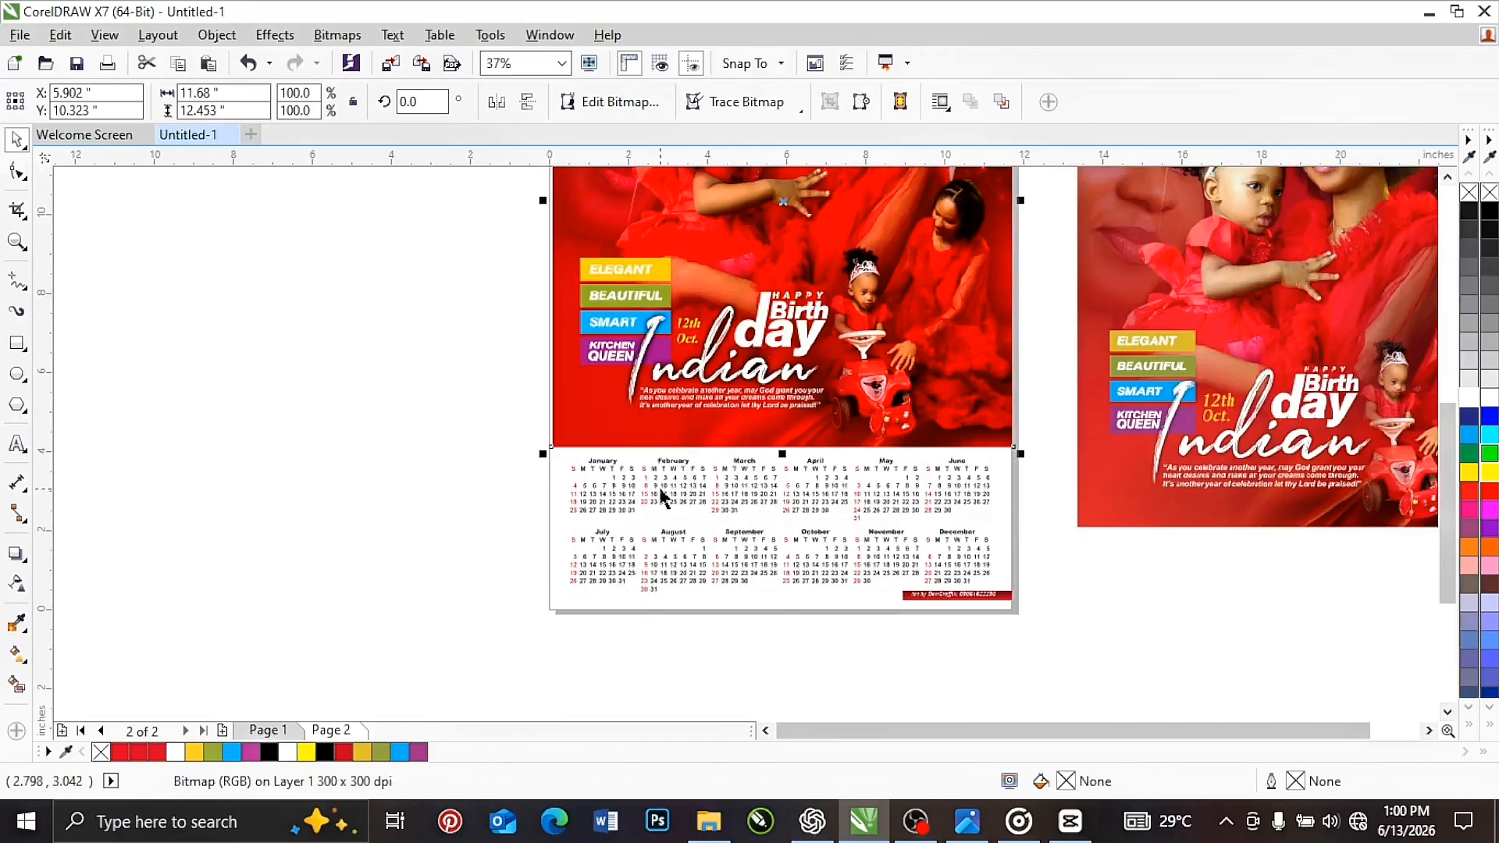
click(484, 378)
click(589, 377)
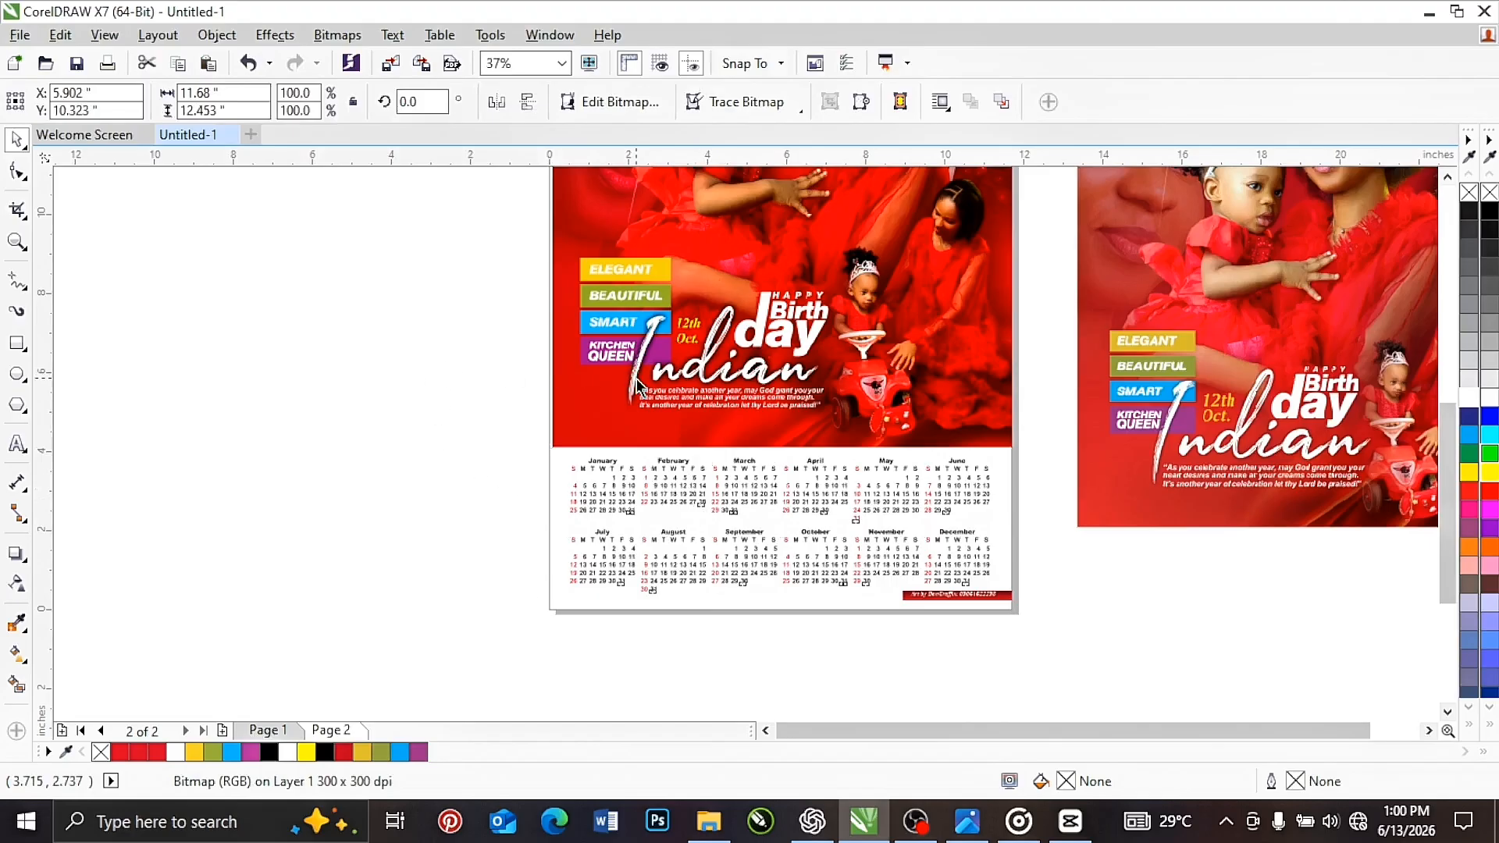
key(Escape)
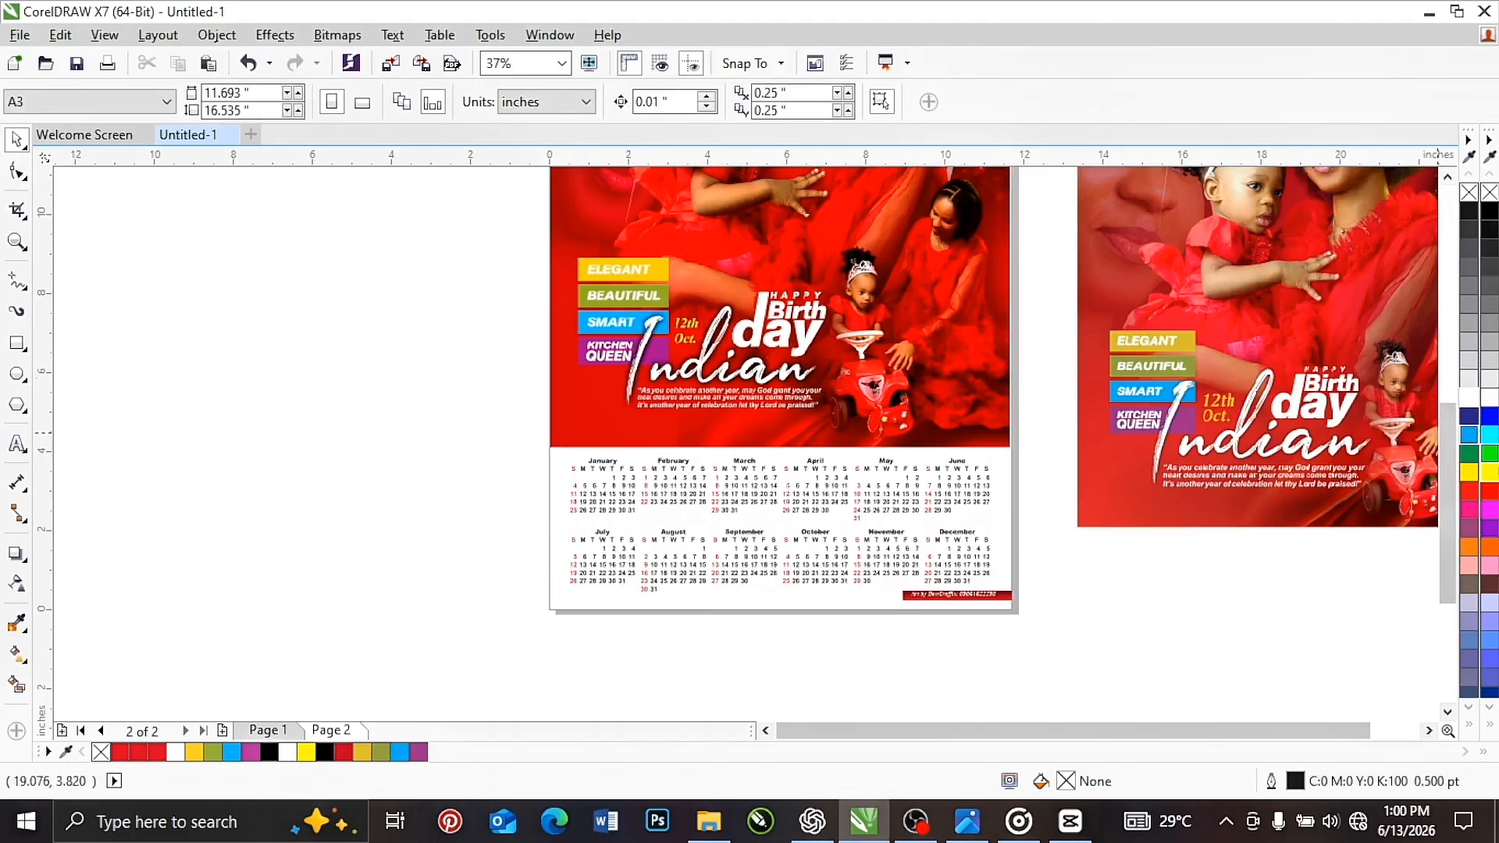
scroll(1445, 460, up, 2)
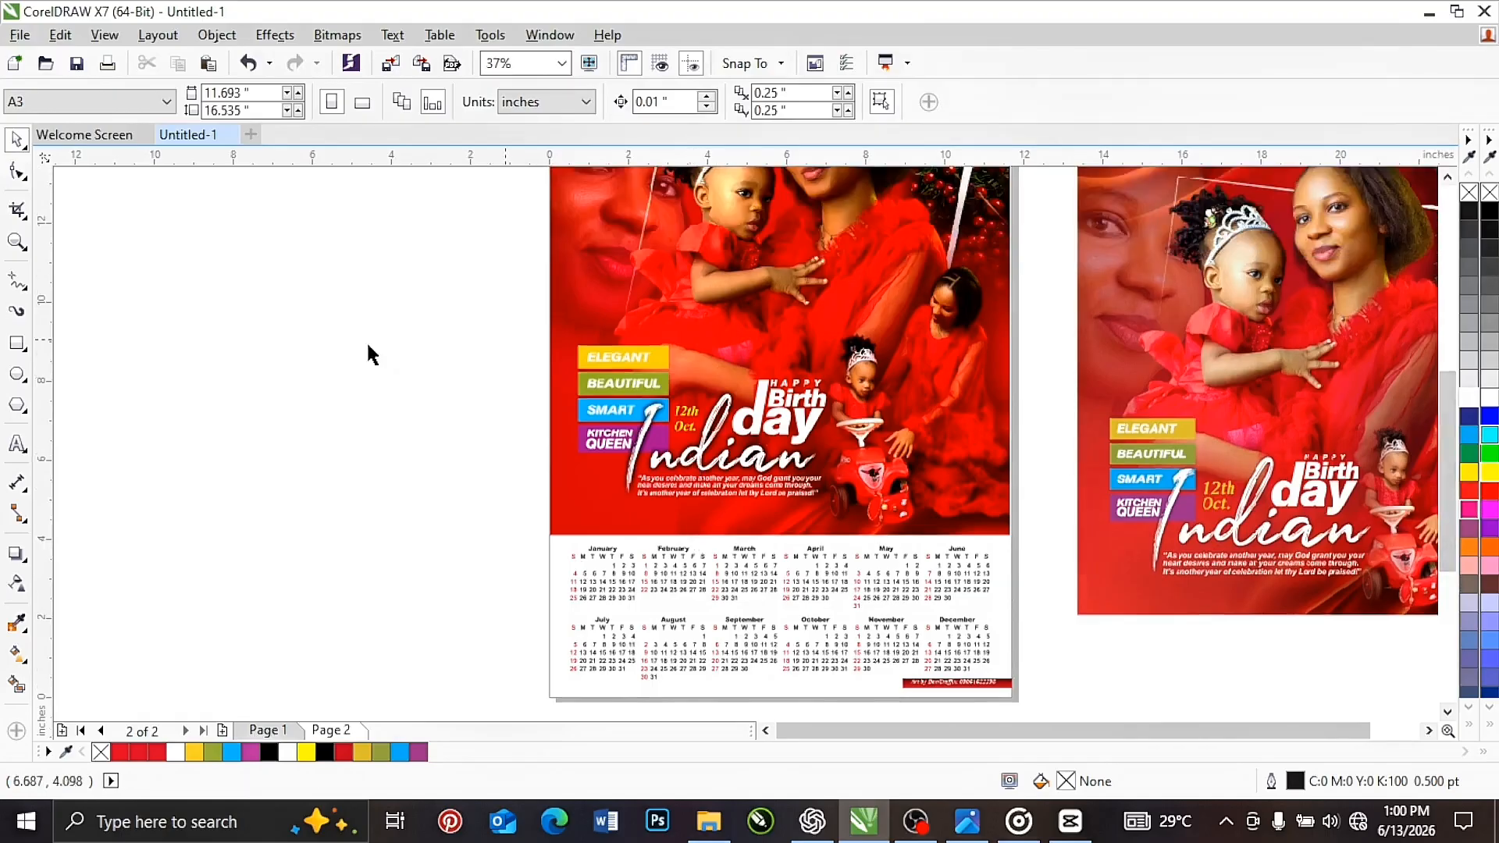
Step: Draw a circle about 3.36 inches wide beside the calendar page, with a concentric red-filled inner copy about 2.69 inches wide
click(17, 373)
drag(353, 342, 501, 490)
click(15, 143)
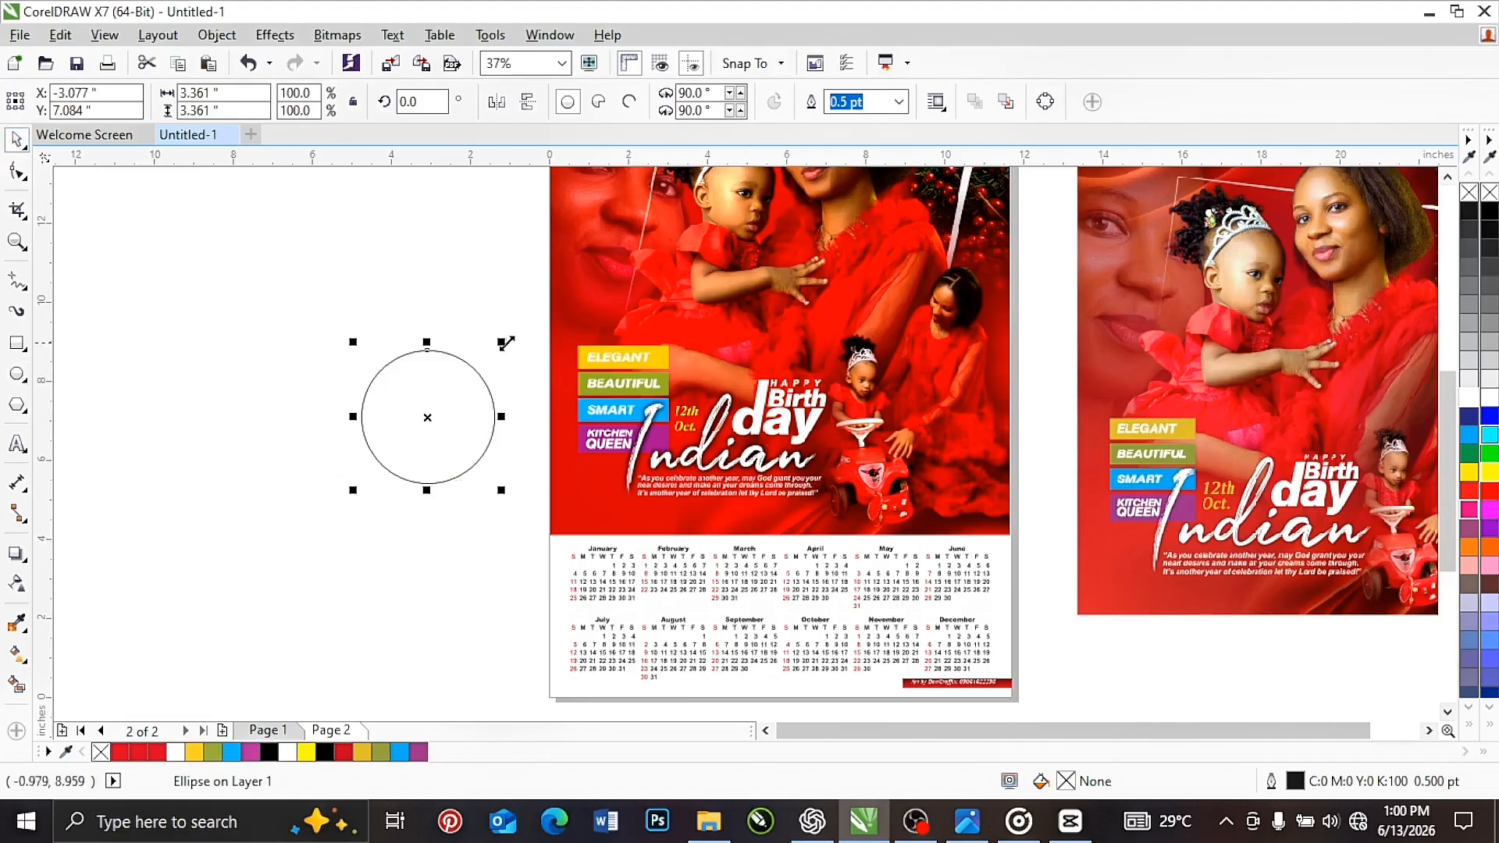
drag(501, 342, 487, 356)
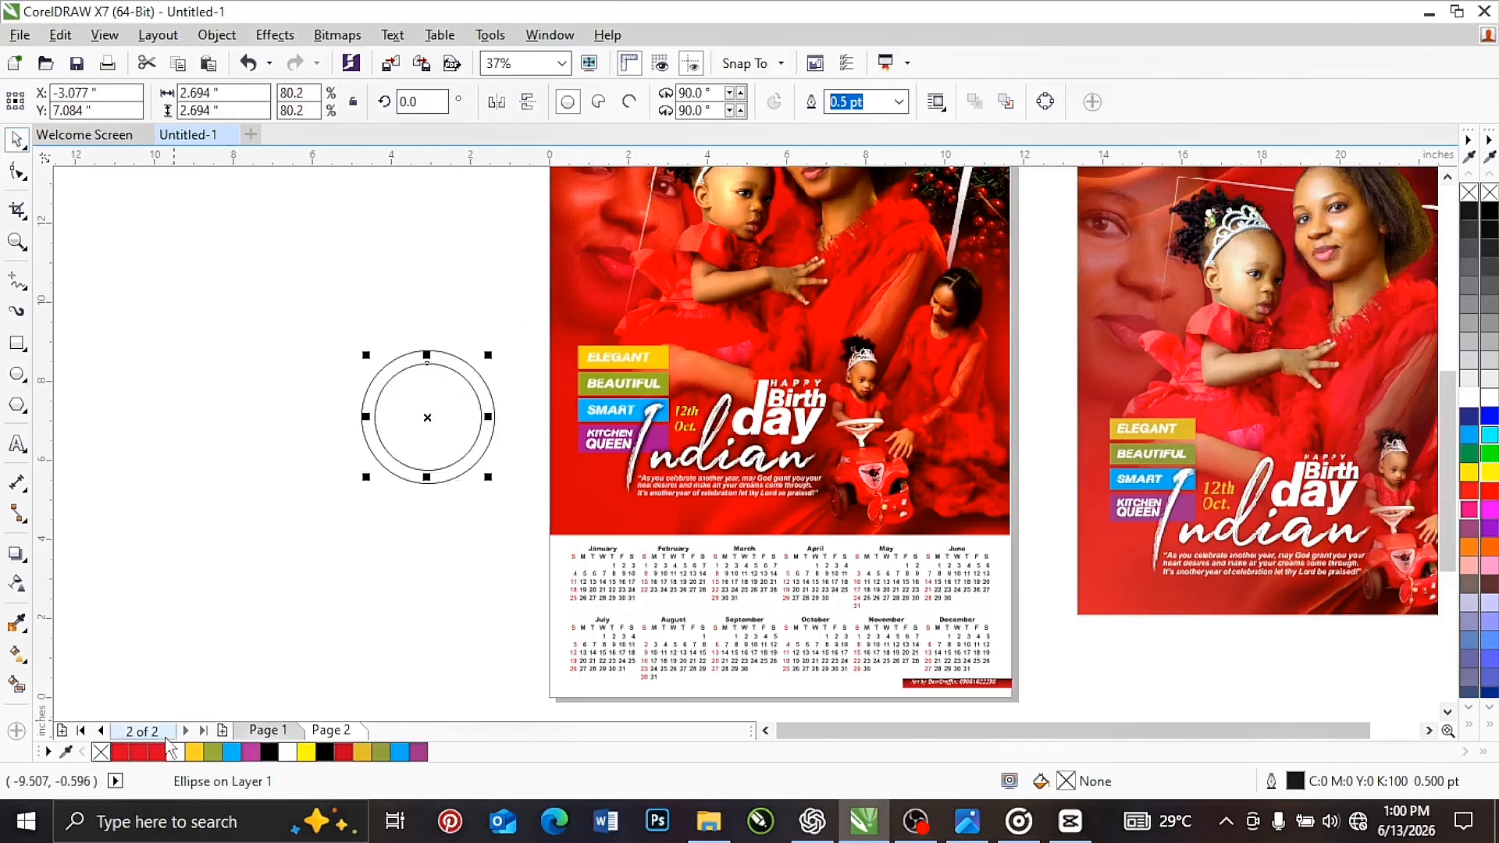
click(161, 750)
click(1490, 492)
Step: Scale both circles down together and place them over the photo's lower-left corner, just above January
drag(283, 310, 519, 506)
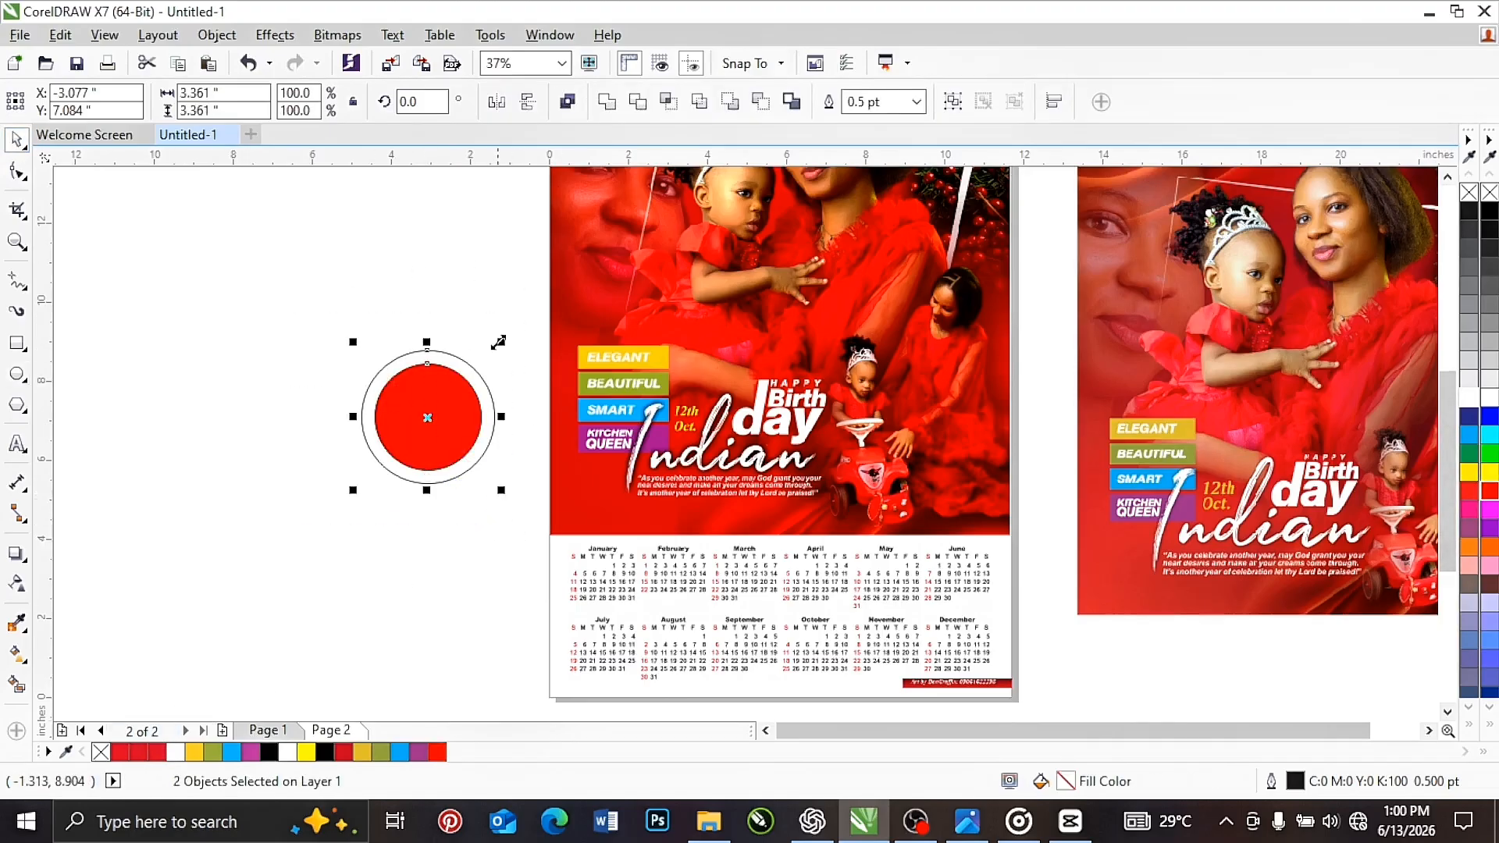
drag(502, 342, 459, 386)
drag(406, 437, 601, 496)
drag(651, 446, 620, 492)
scroll(595, 516, up, 1)
drag(622, 510, 622, 509)
Step: Fill the outer circle white and remove the outlines of both circles
click(661, 446)
click(643, 464)
click(1466, 401)
drag(410, 425, 693, 586)
click(328, 434)
Step: Add the text "2026" over "CALENDAR" beside the page as separate lines and enlarge "2026" to match the width of "CALENDAR"
click(18, 443)
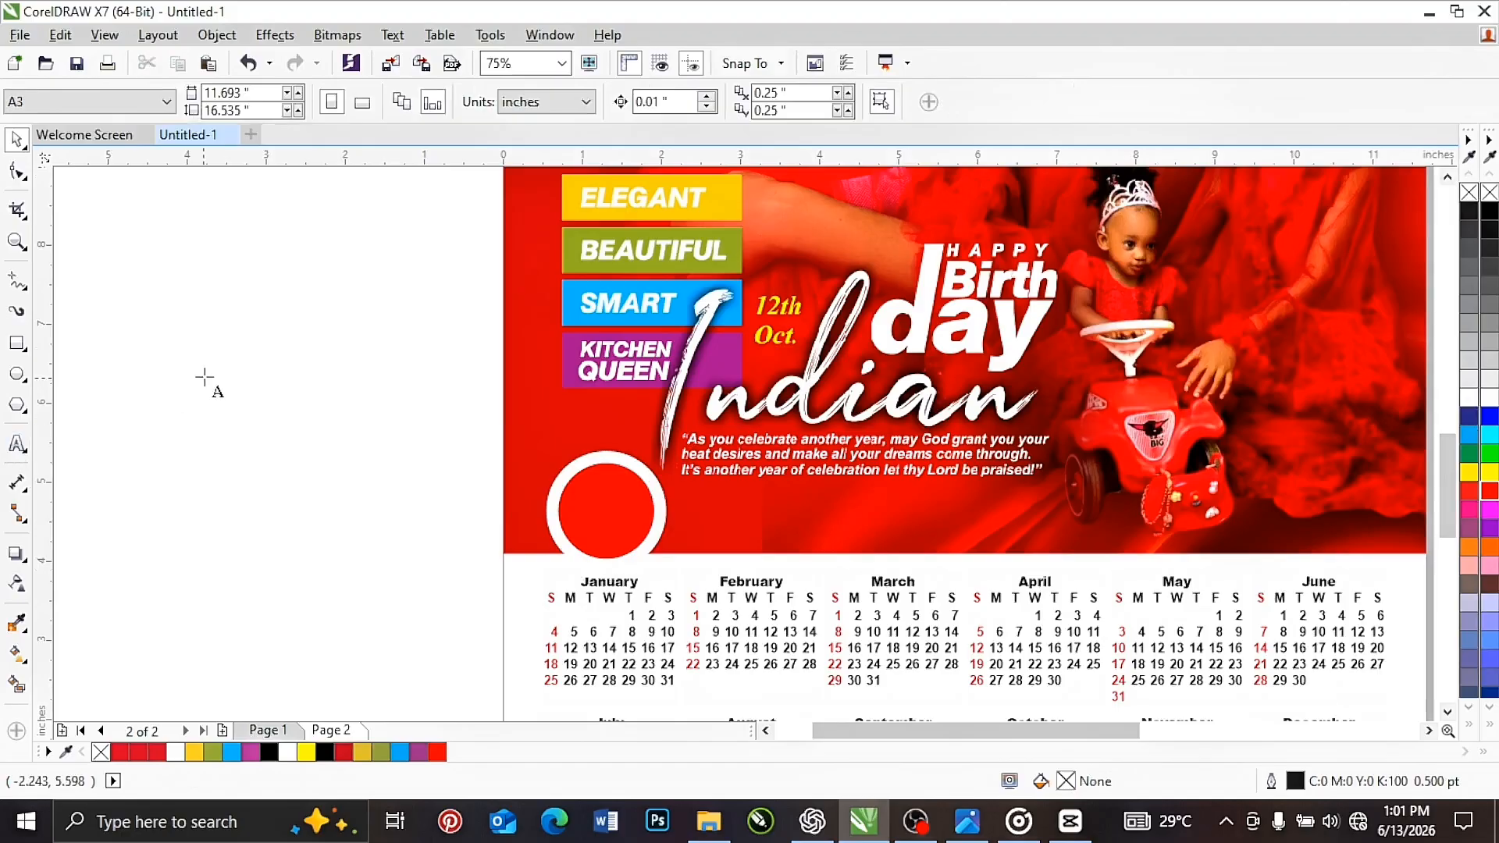
click(205, 378)
text(2026)
key(Return)
text(CALENDAR)
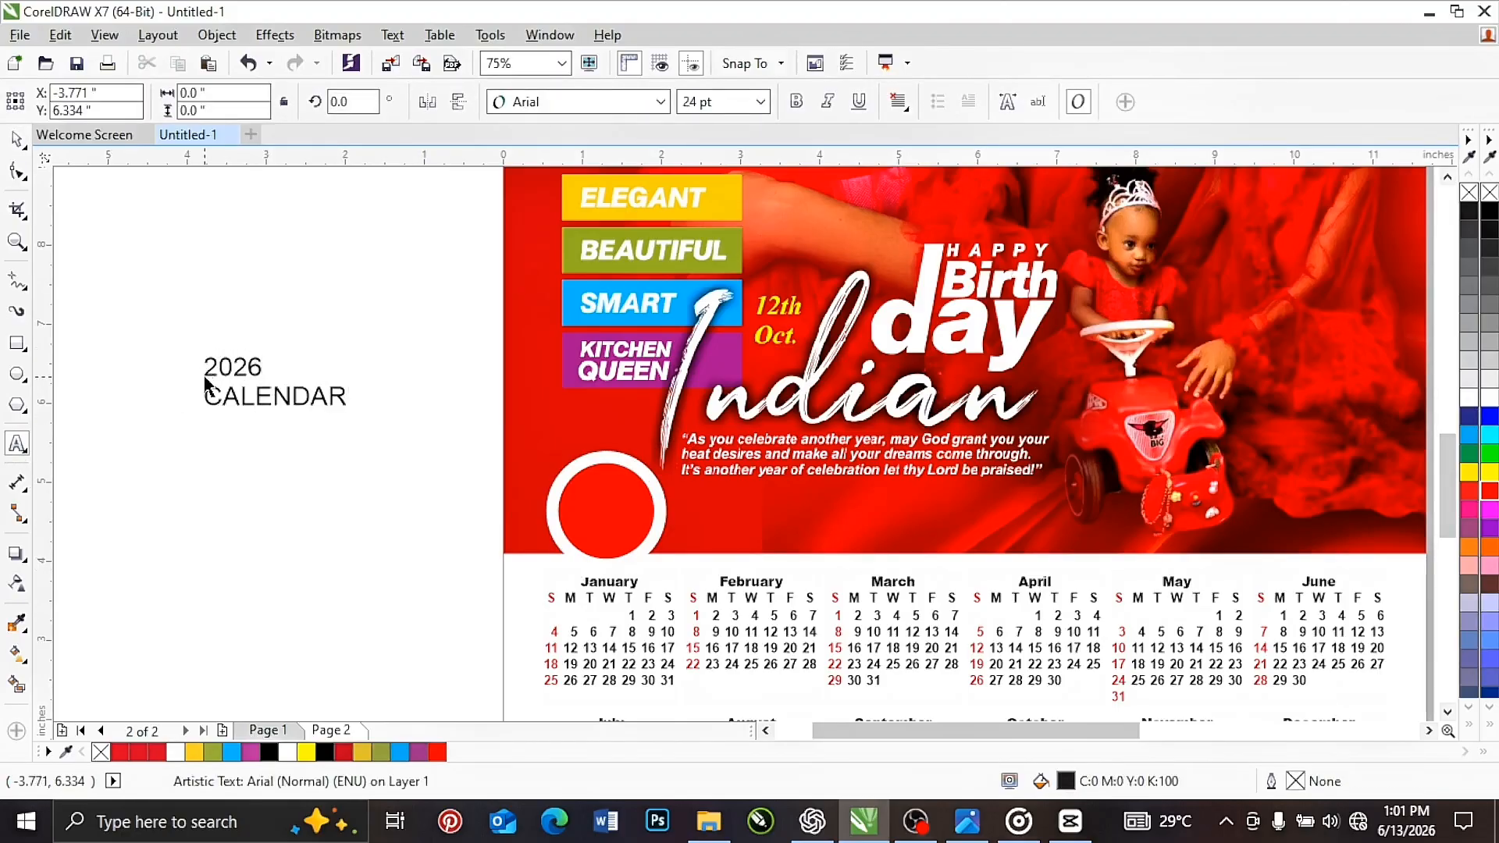
key(ctrl+space)
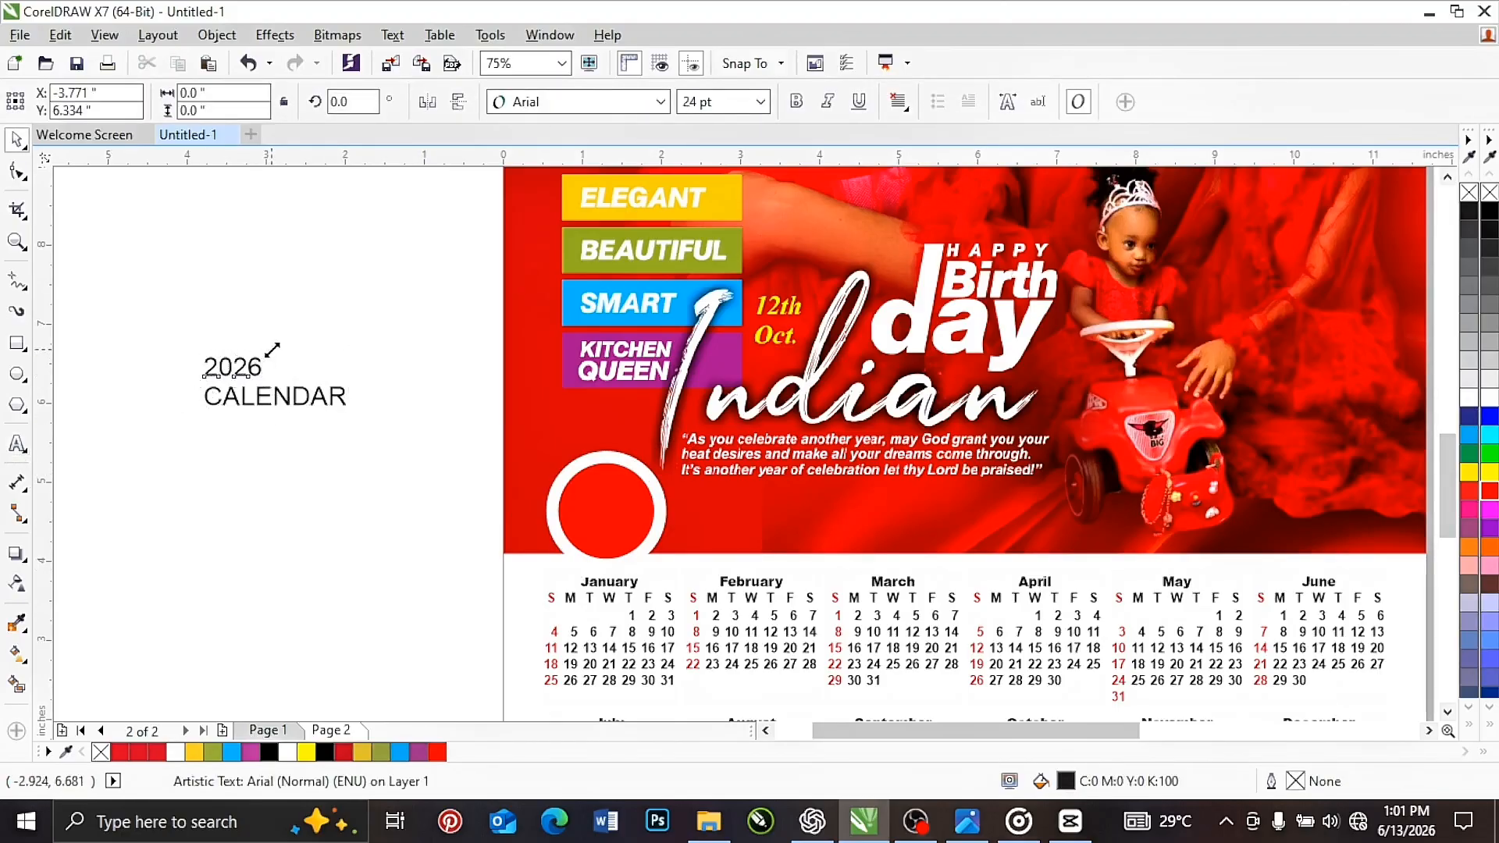
drag(269, 349, 385, 319)
Step: Make both text lines bold and white, and centre them inside the red circle at about 0.94 inches wide
drag(395, 292, 178, 434)
drag(254, 369, 625, 500)
drag(731, 450, 589, 484)
click(1468, 398)
scroll(593, 499, up, 2)
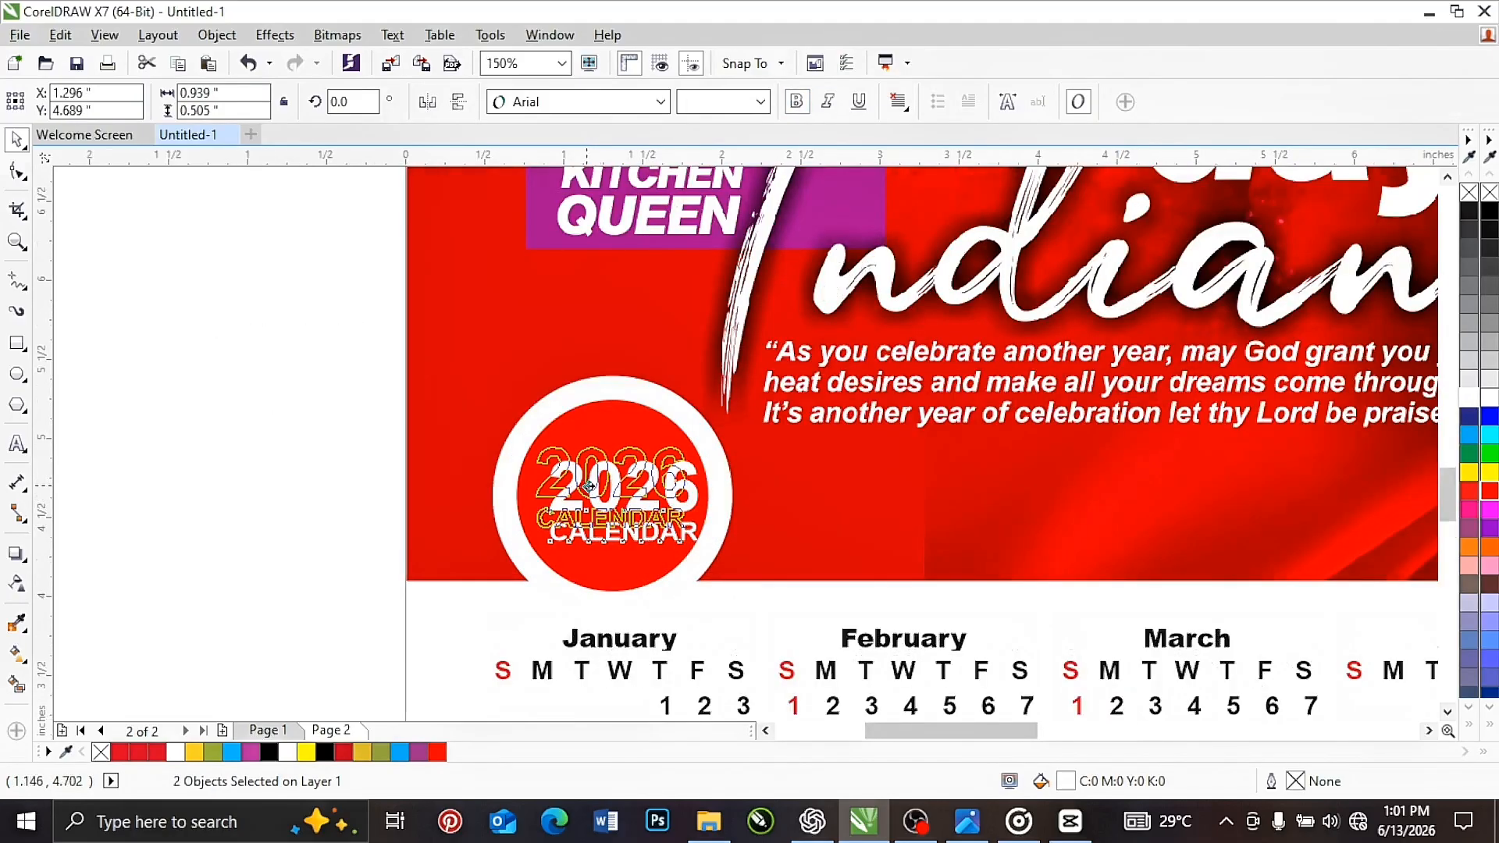
click(201, 426)
Step: Select the reference design image beside the calendar page
click(562, 62)
click(533, 86)
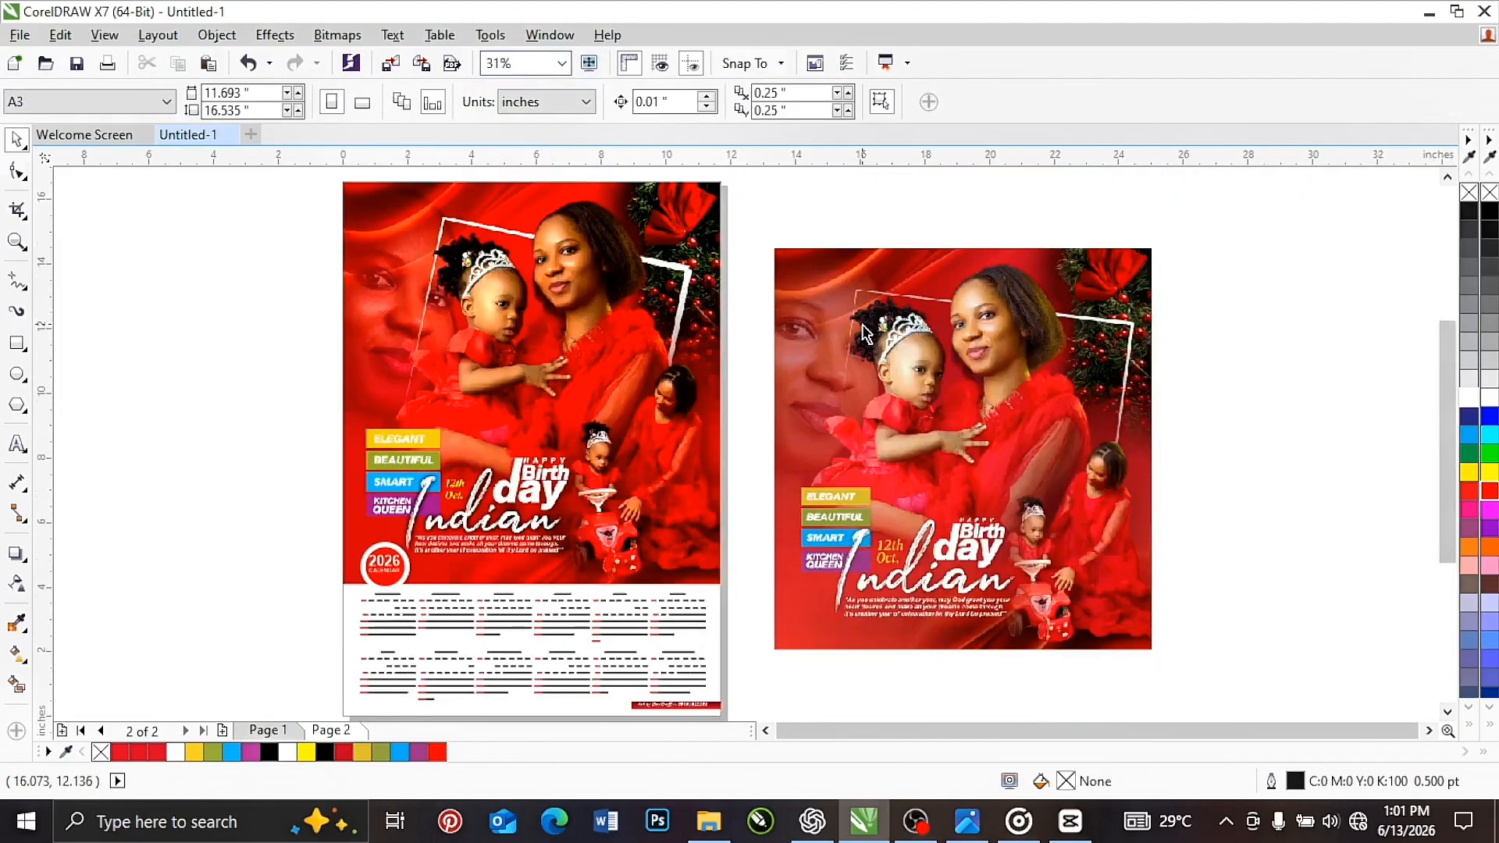
click(814, 355)
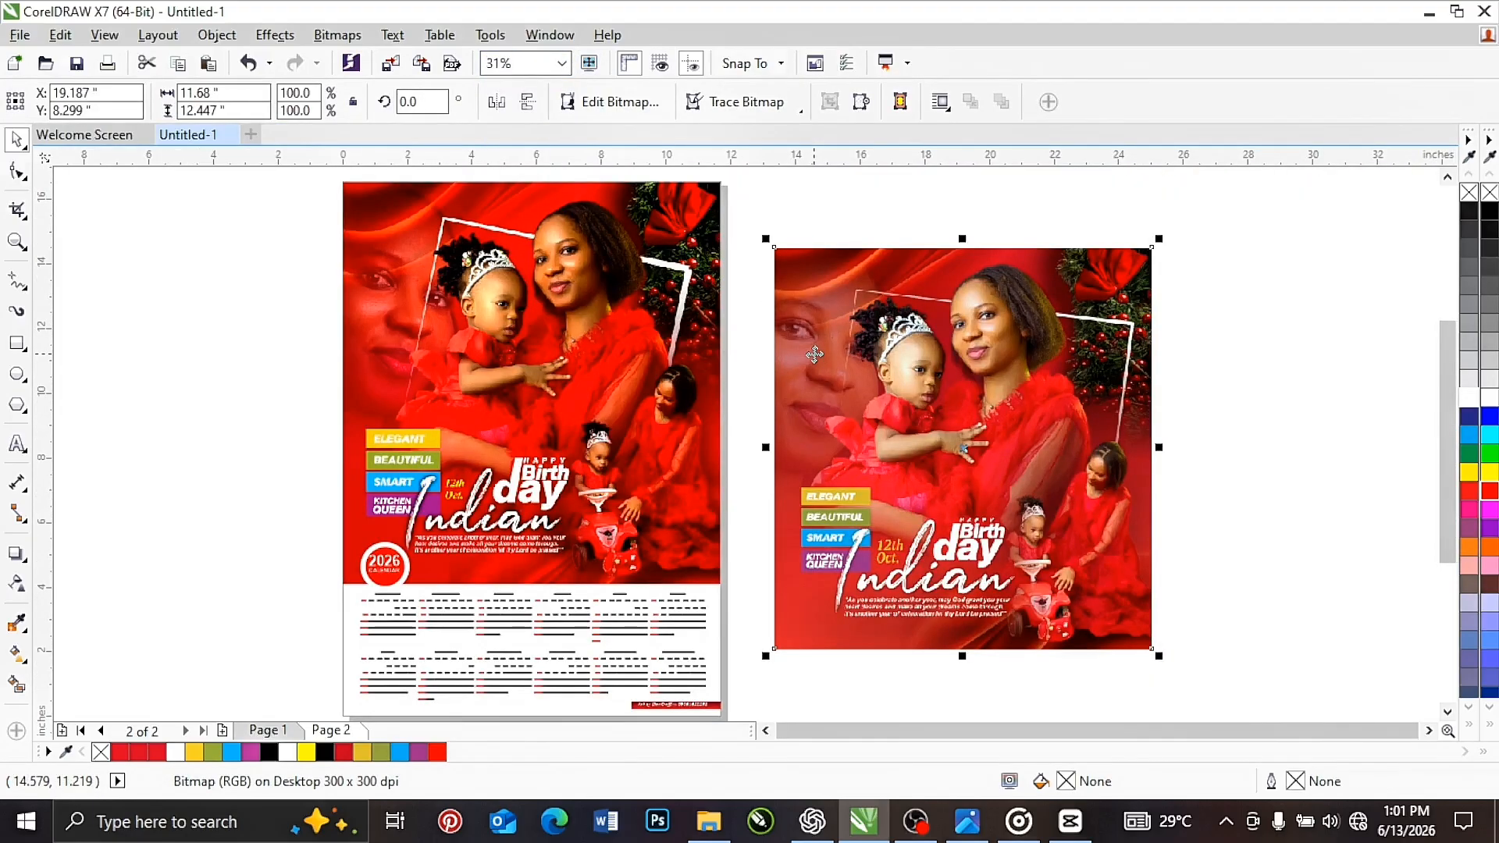